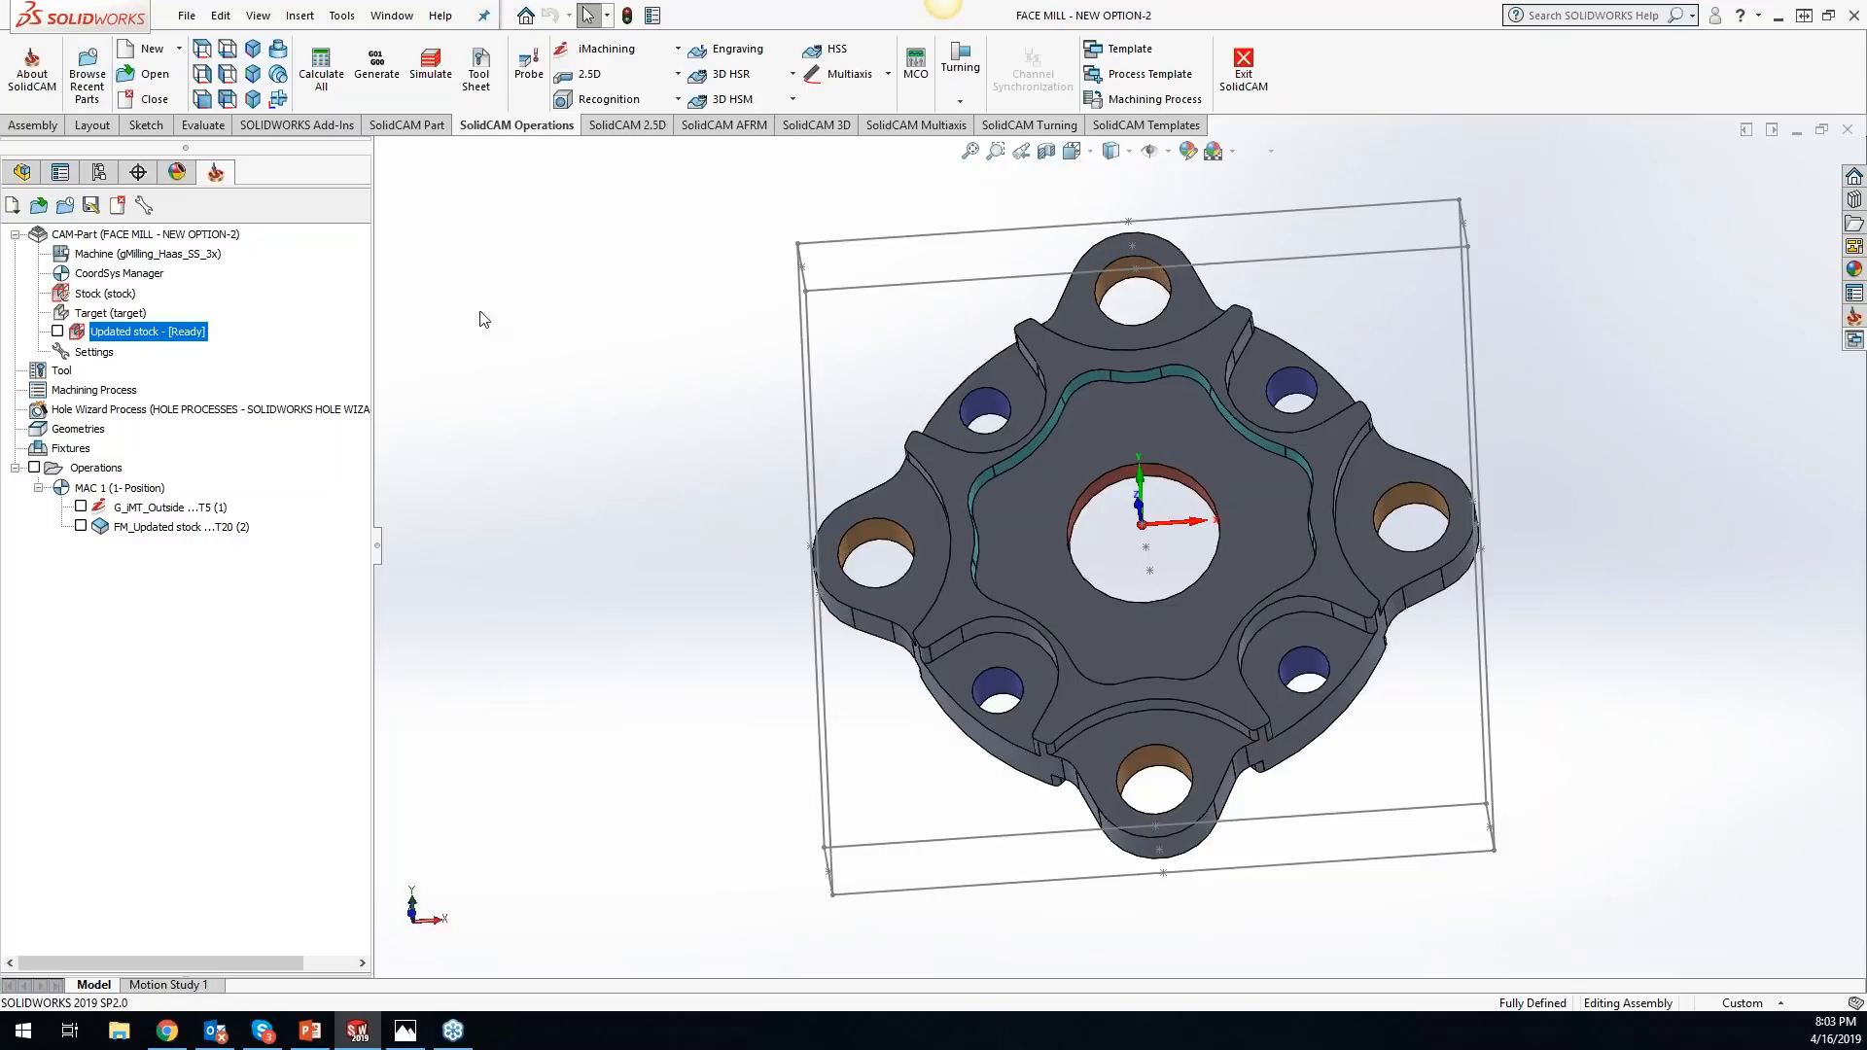
left_click(44, 127)
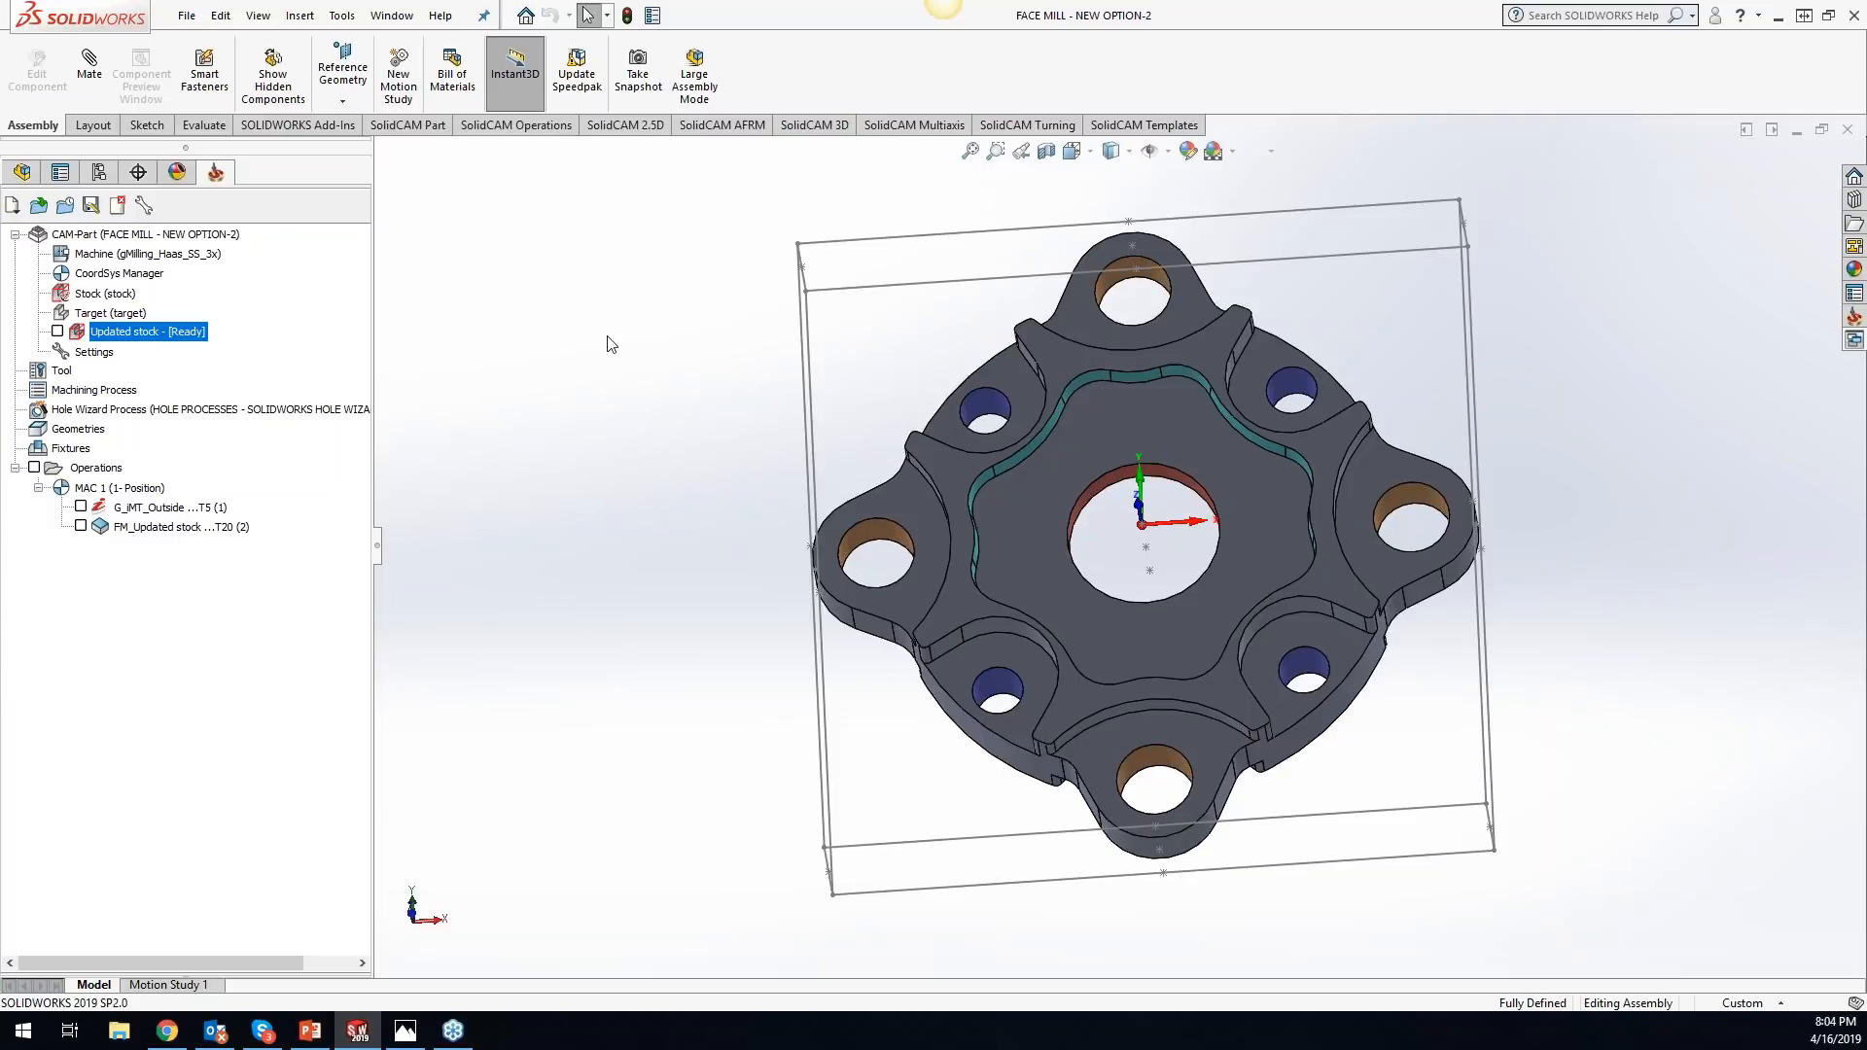
left_click(91, 124)
left_click(147, 125)
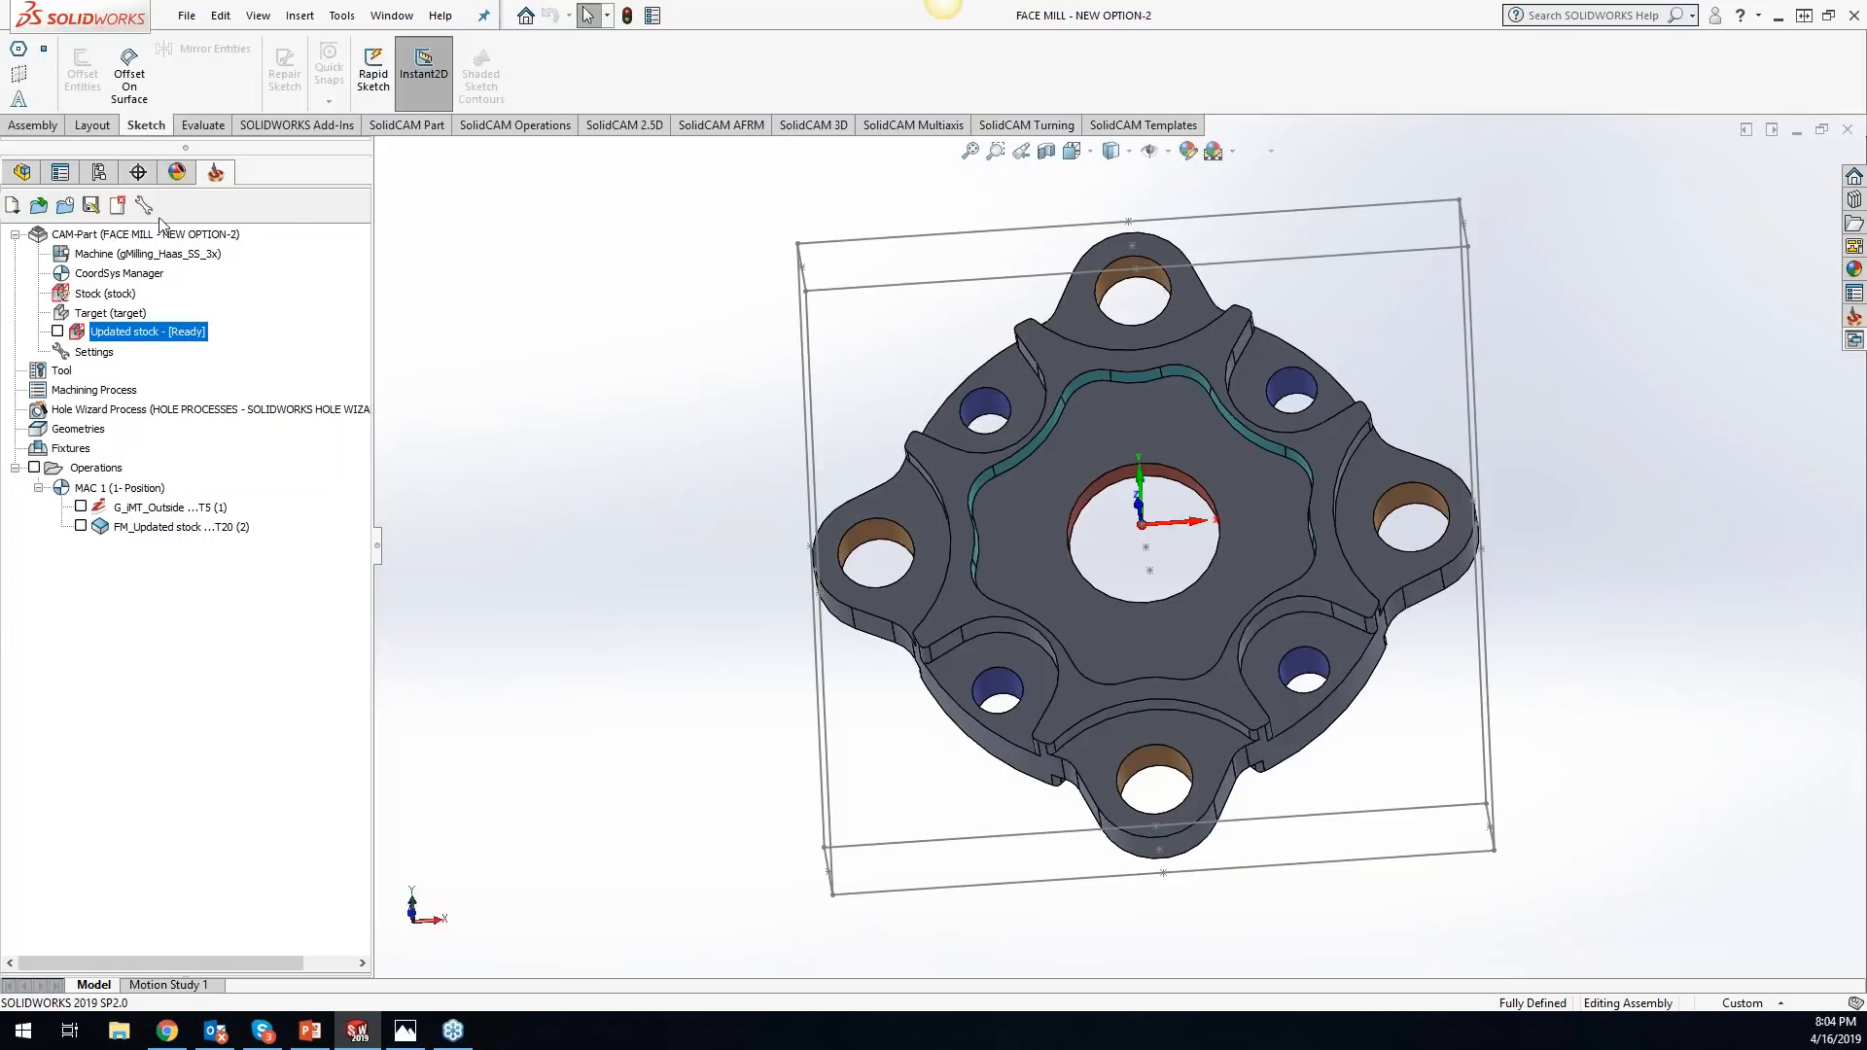
left_click(22, 172)
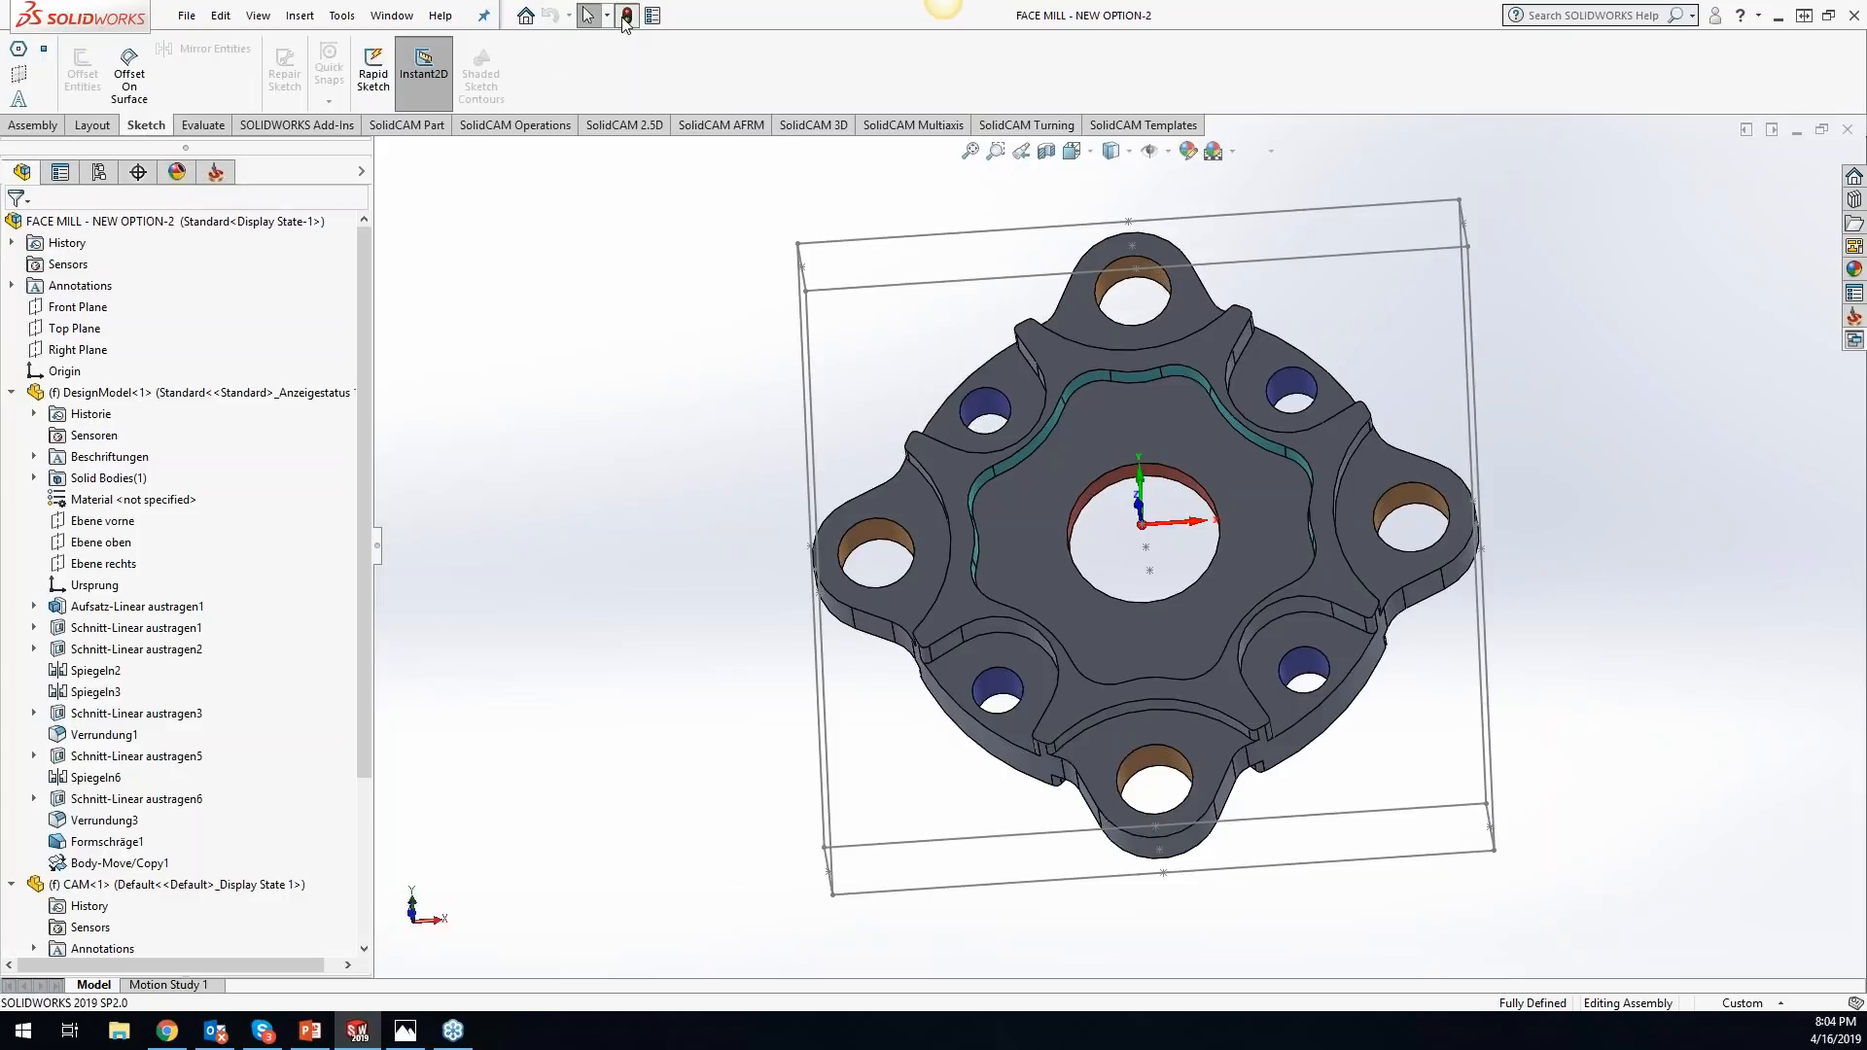
left_click(216, 172)
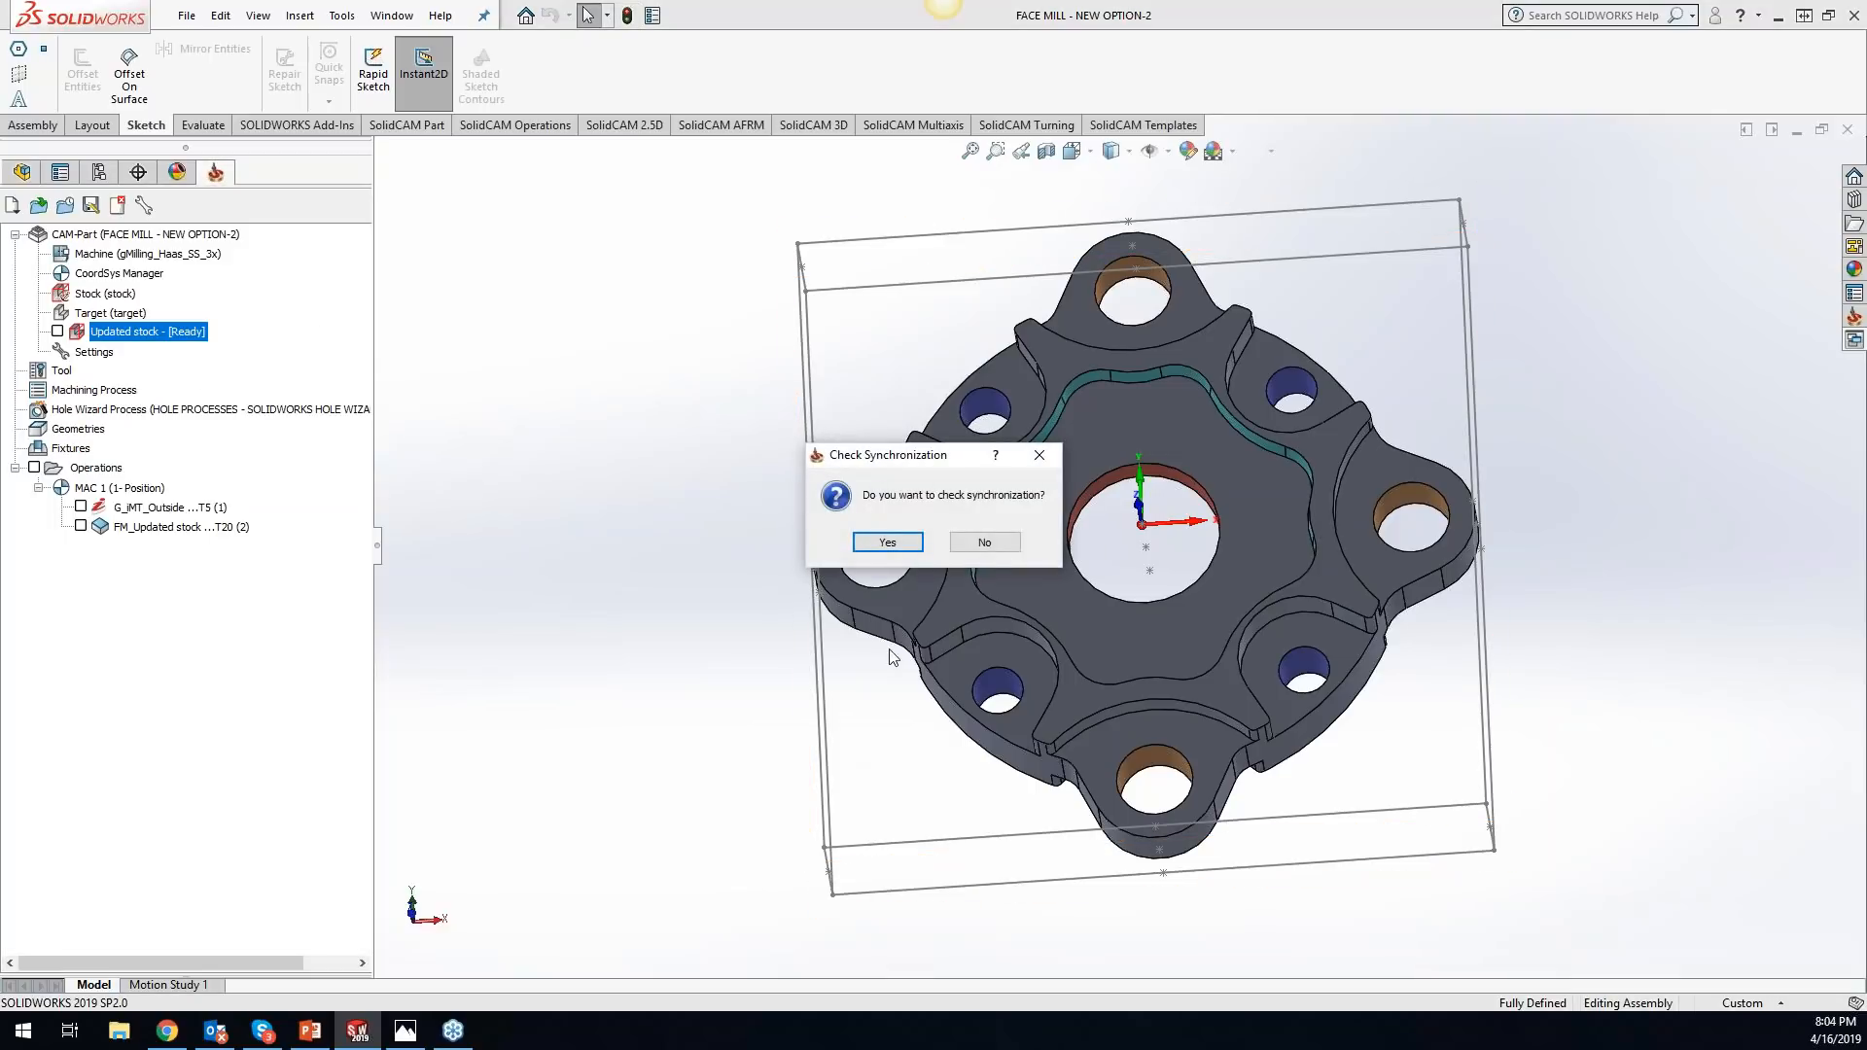
left_click(984, 542)
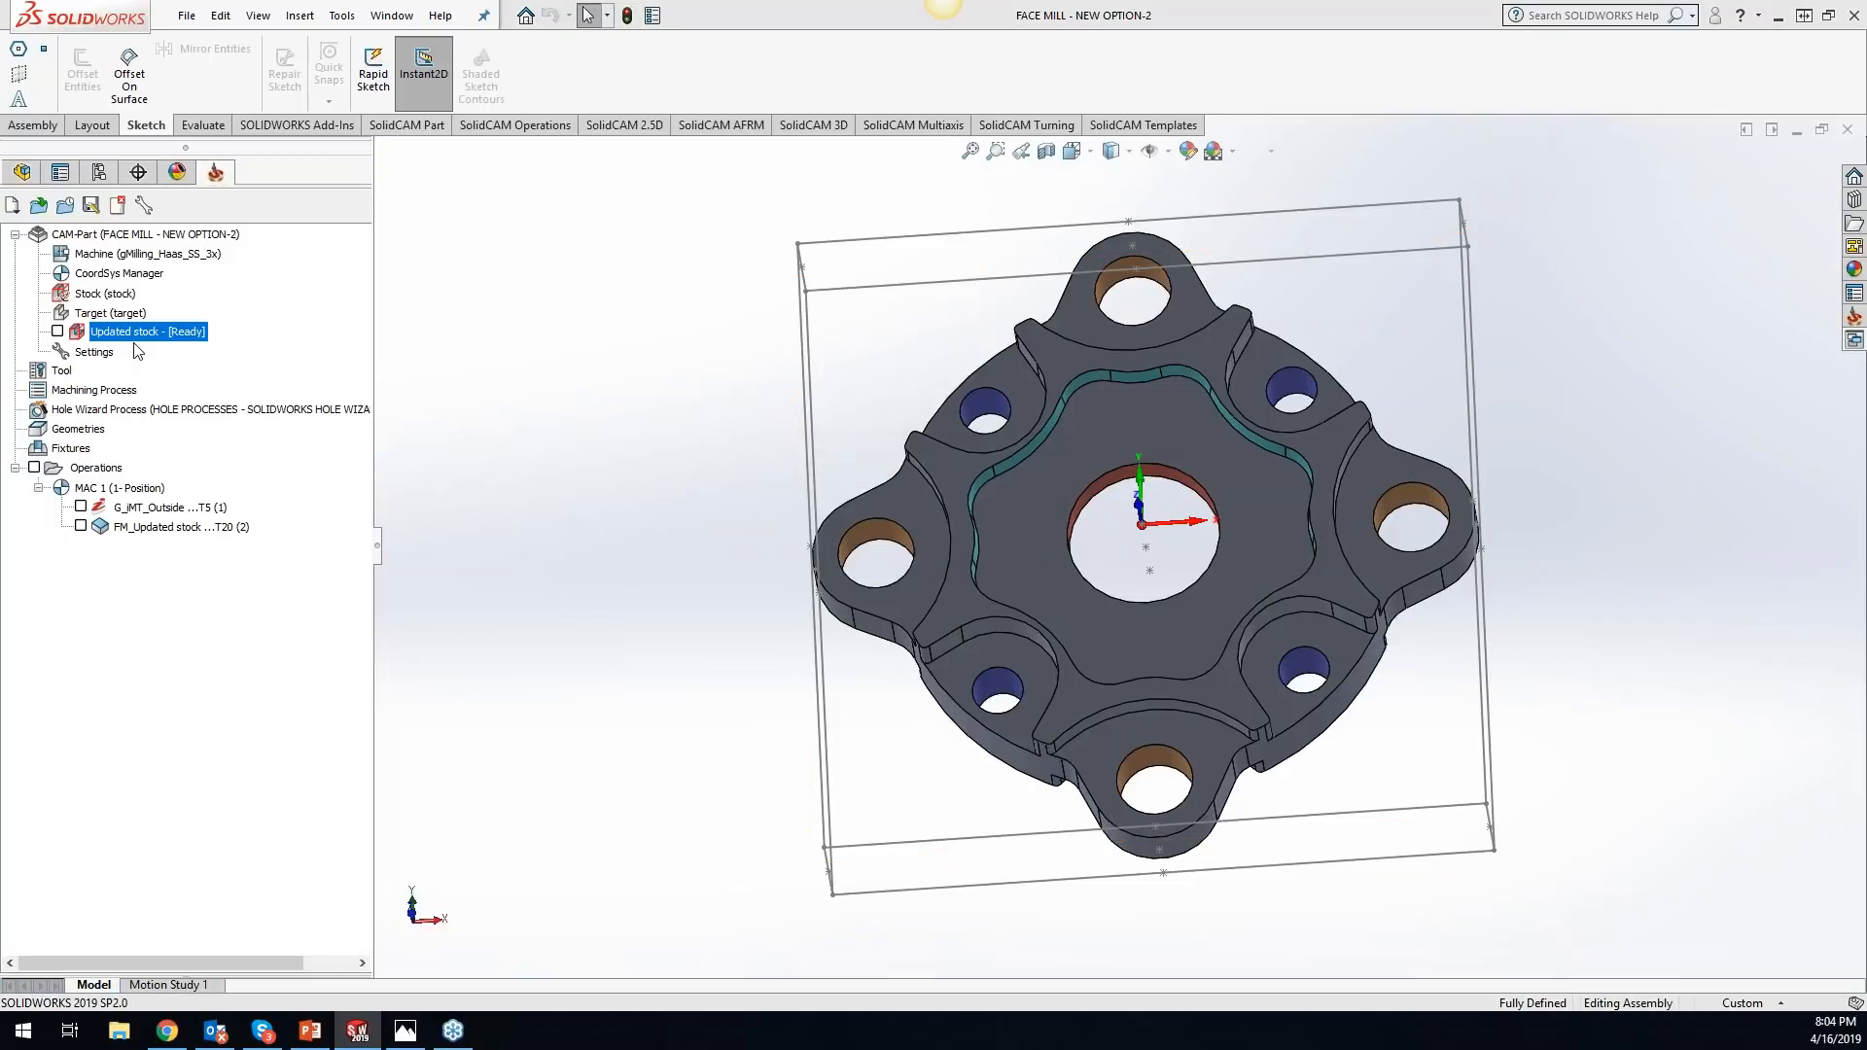
- Create a 3D model of the box stock, 11 x 12 x 2 inches, from the stock definition
left_click(100, 293)
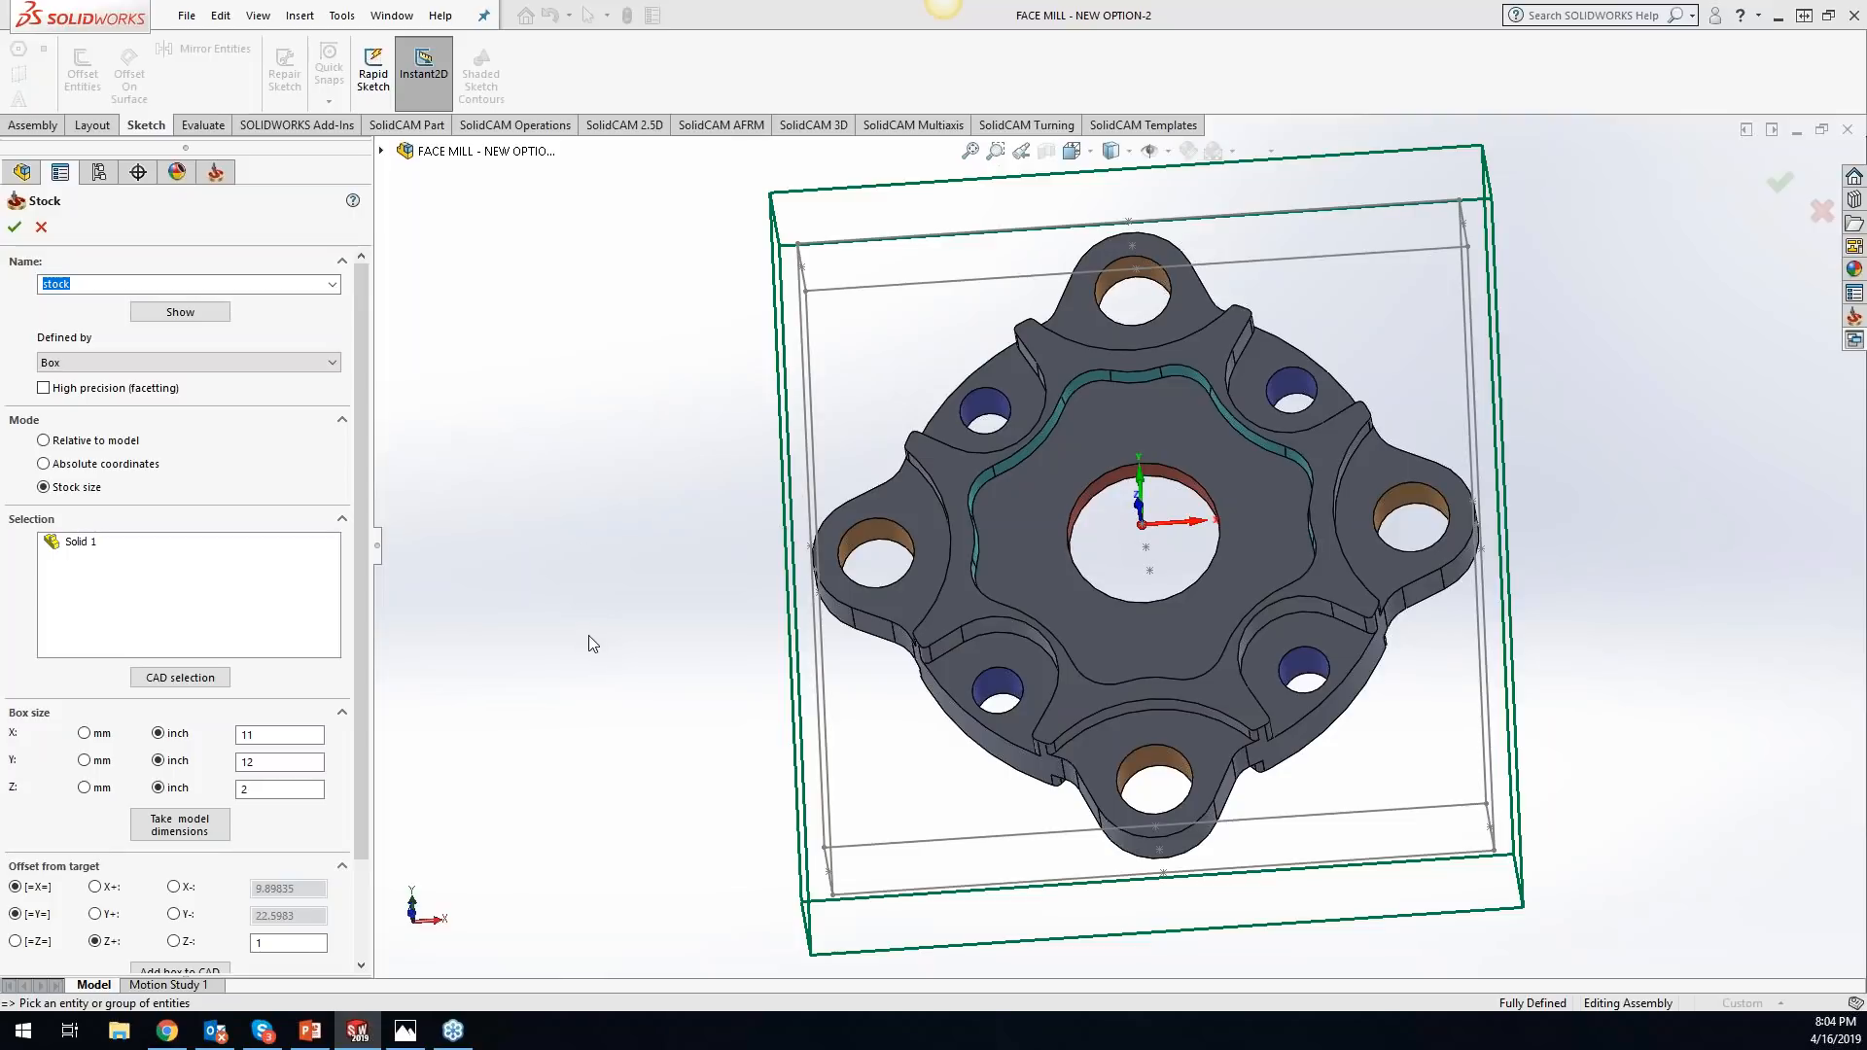
left_click_drag(356, 737, 365, 860)
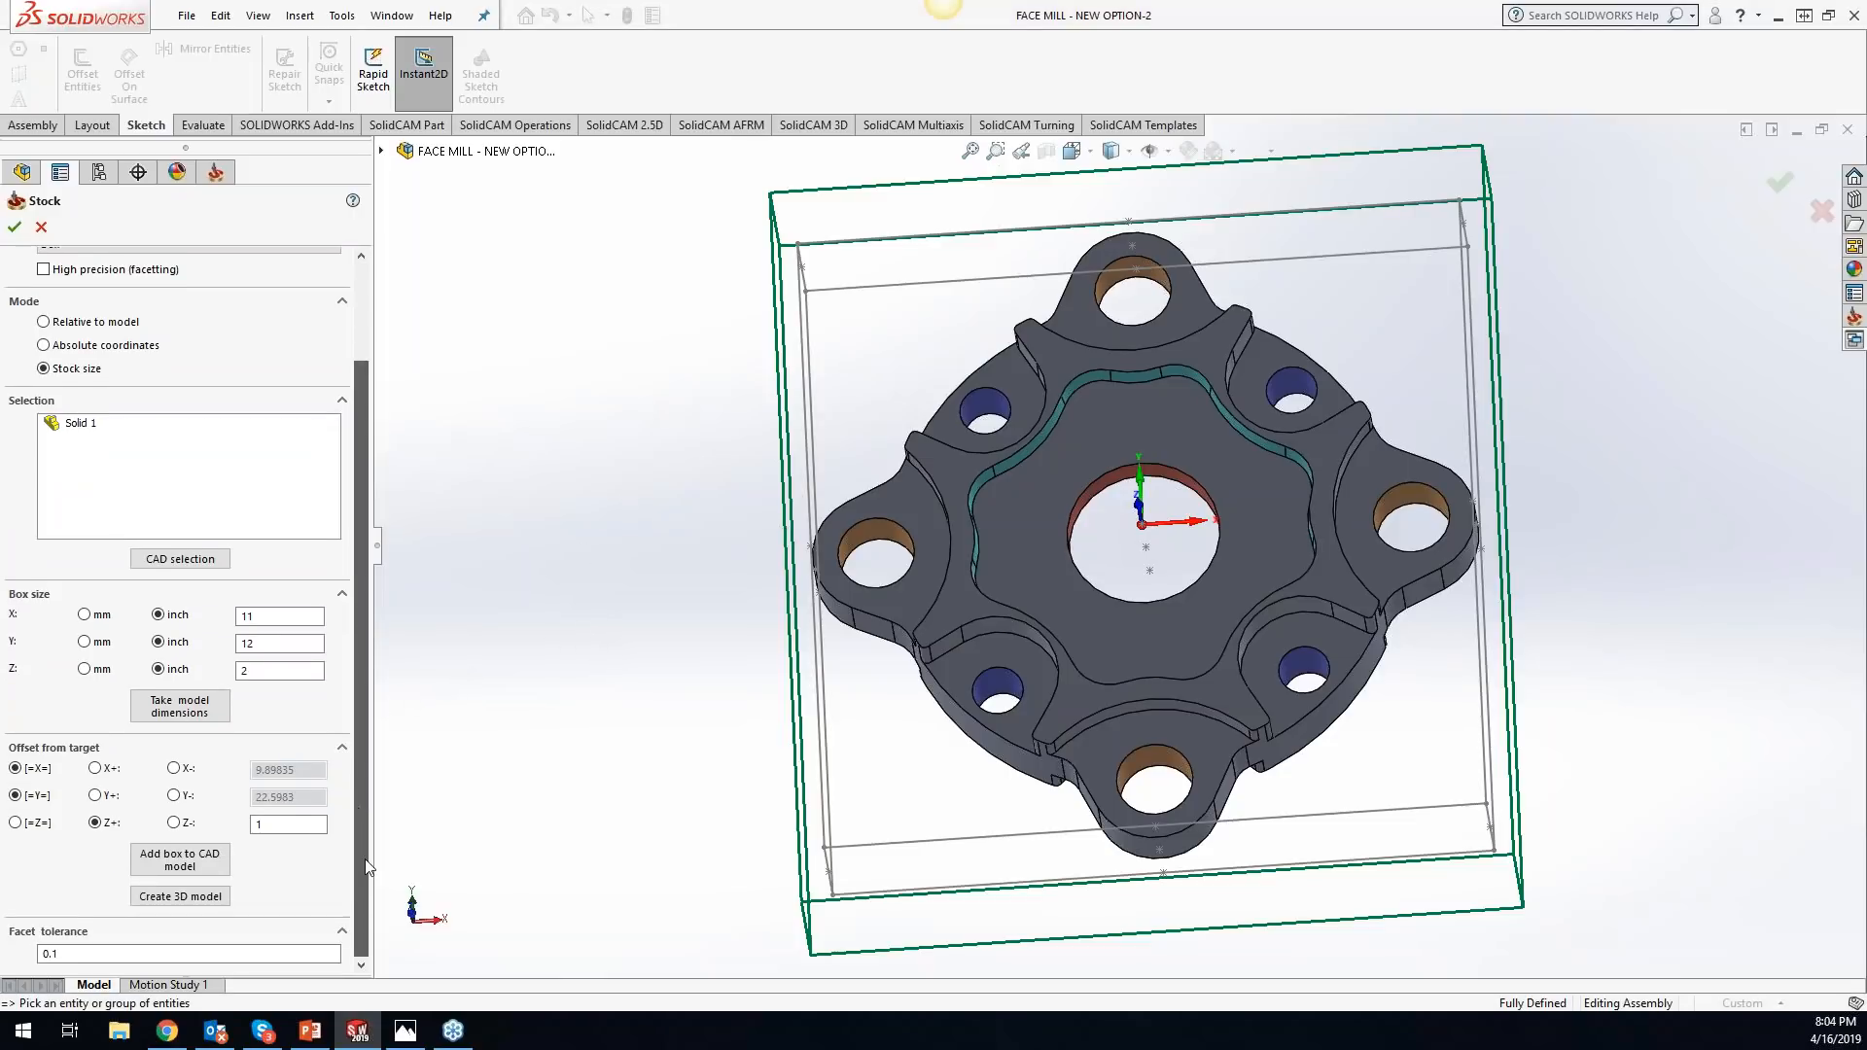
left_click(189, 899)
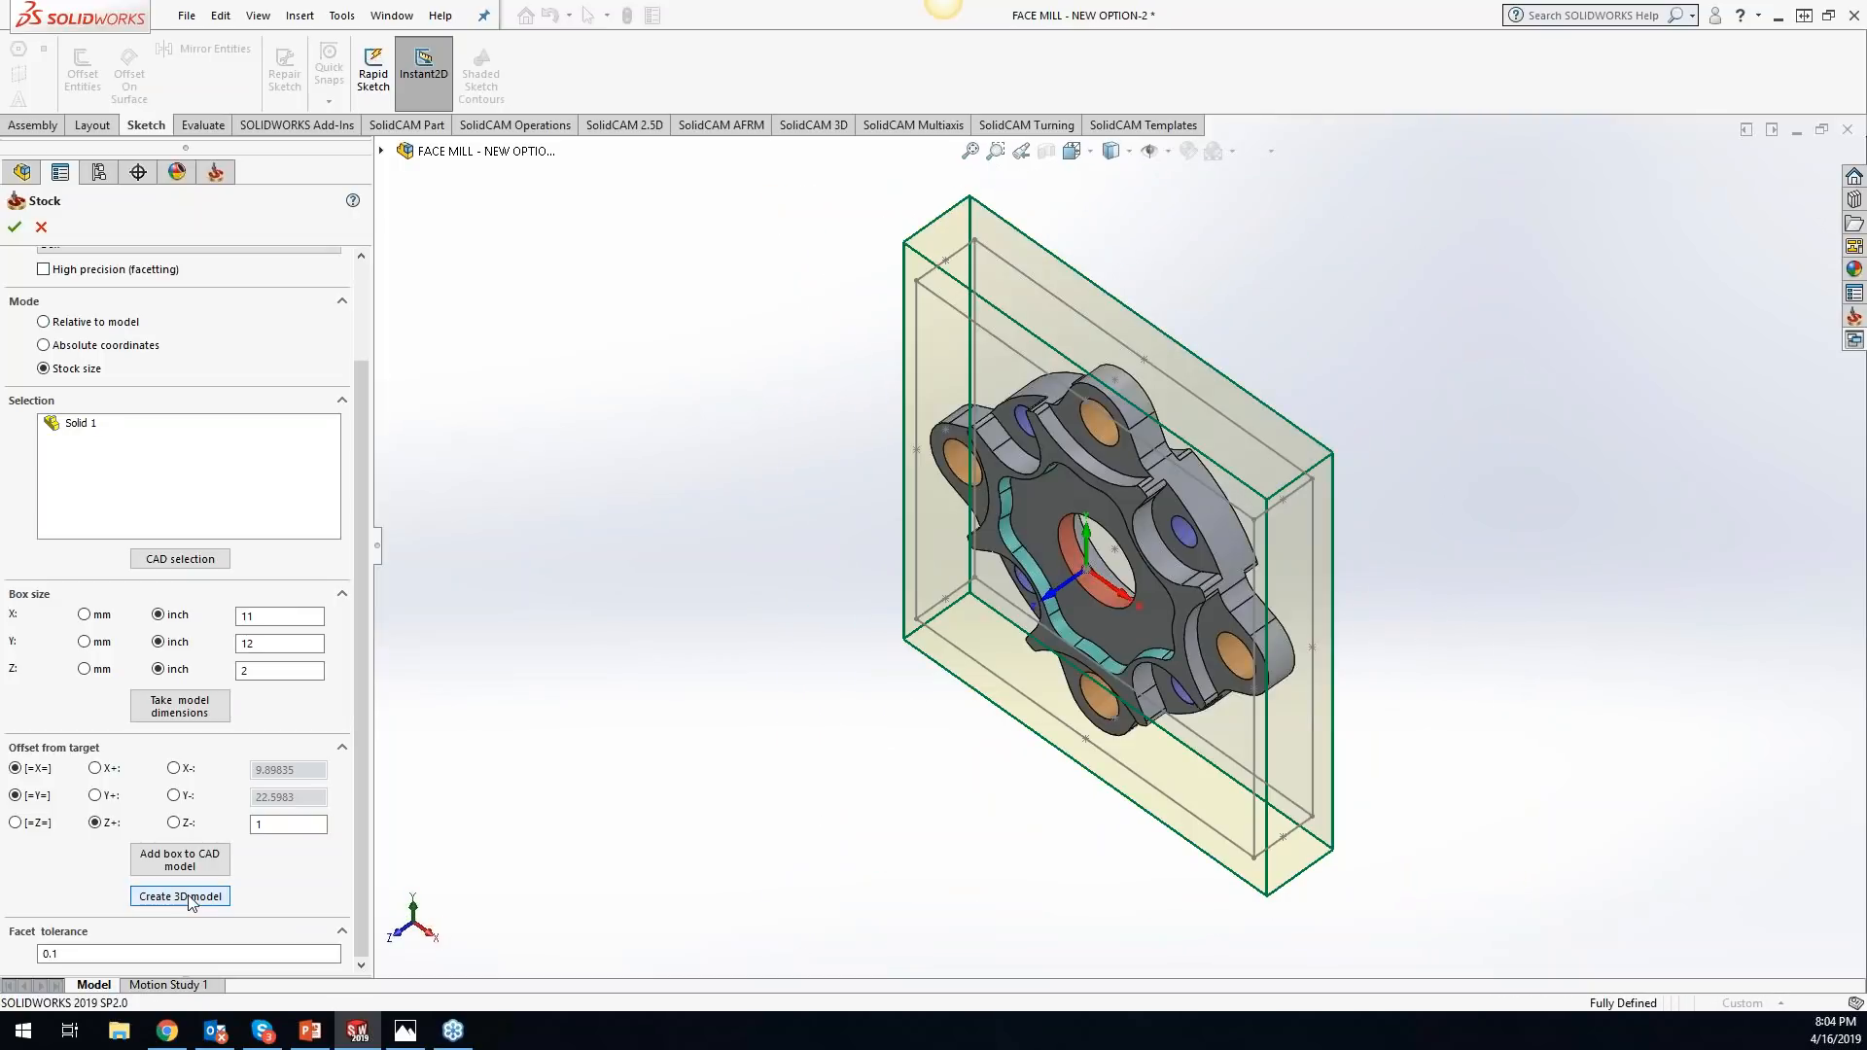
left_click(15, 227)
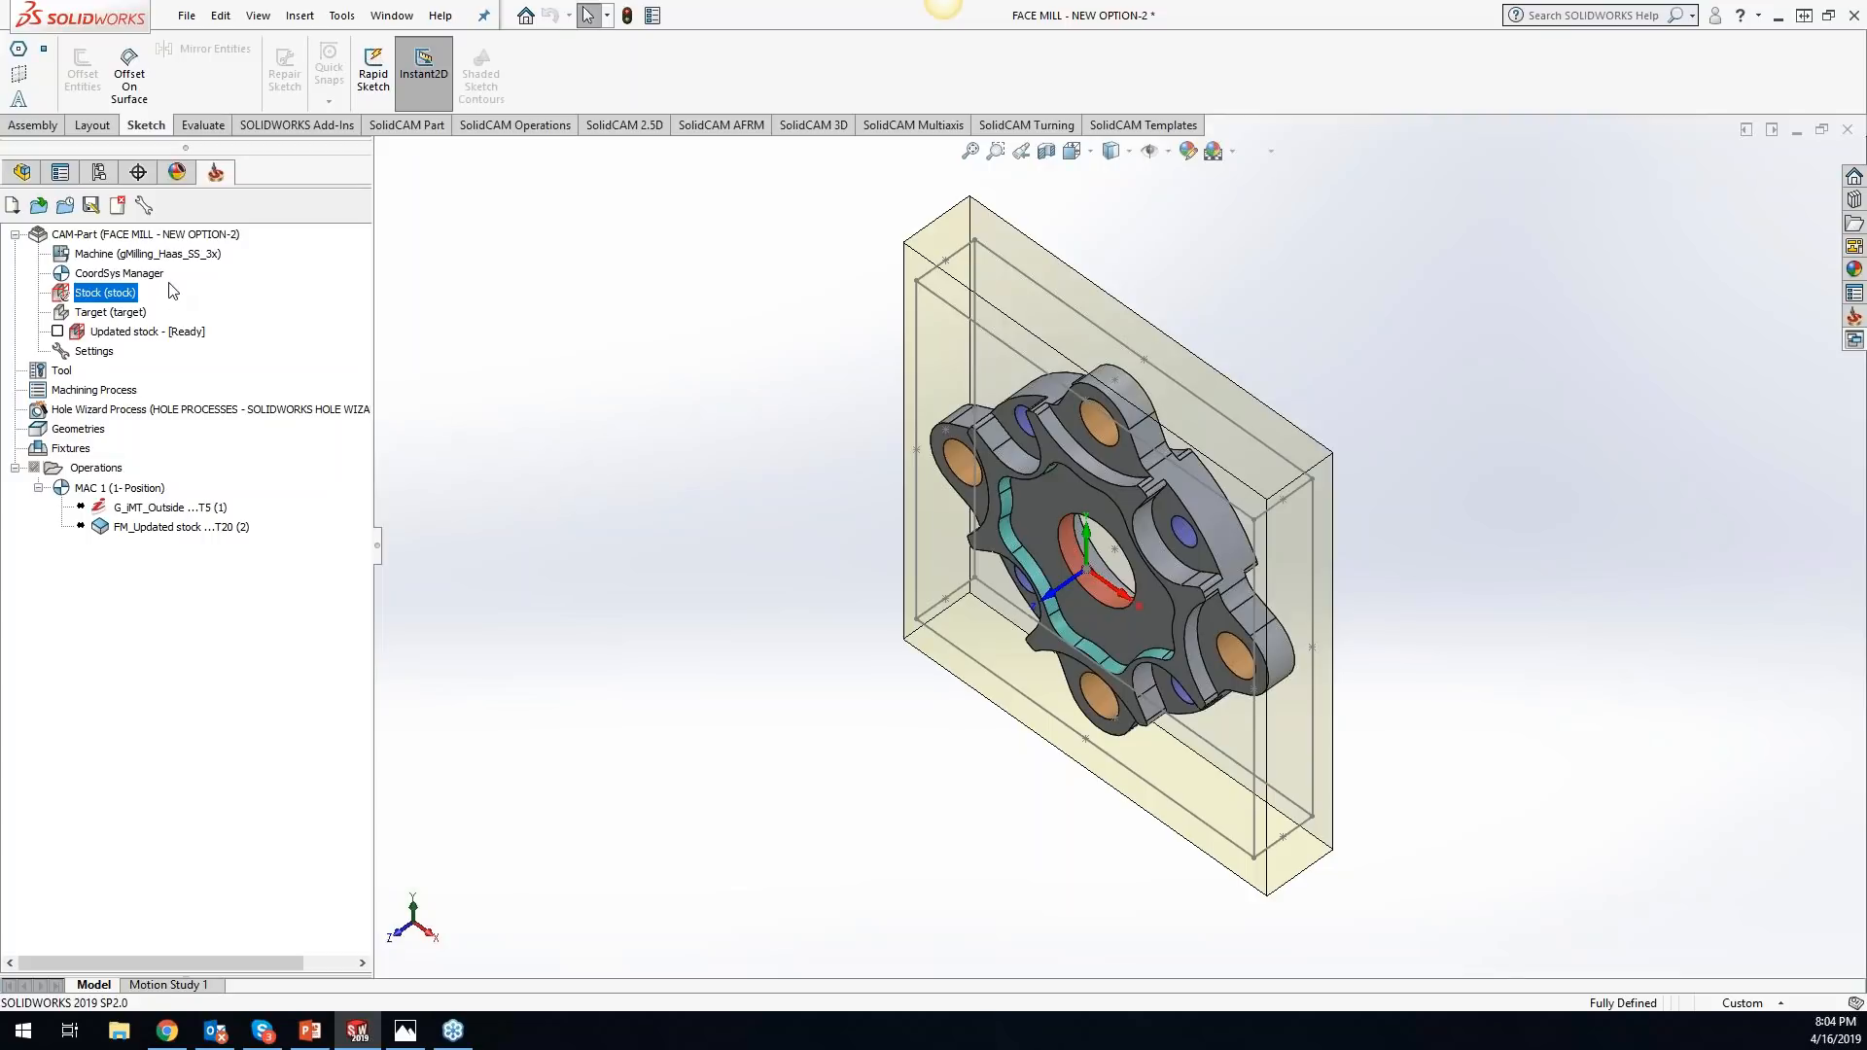
- Inspect the Extruded boundary feature under the CAM component, view the model from the front, and return to the CAM tree without checking synchronization
left_click(23, 173)
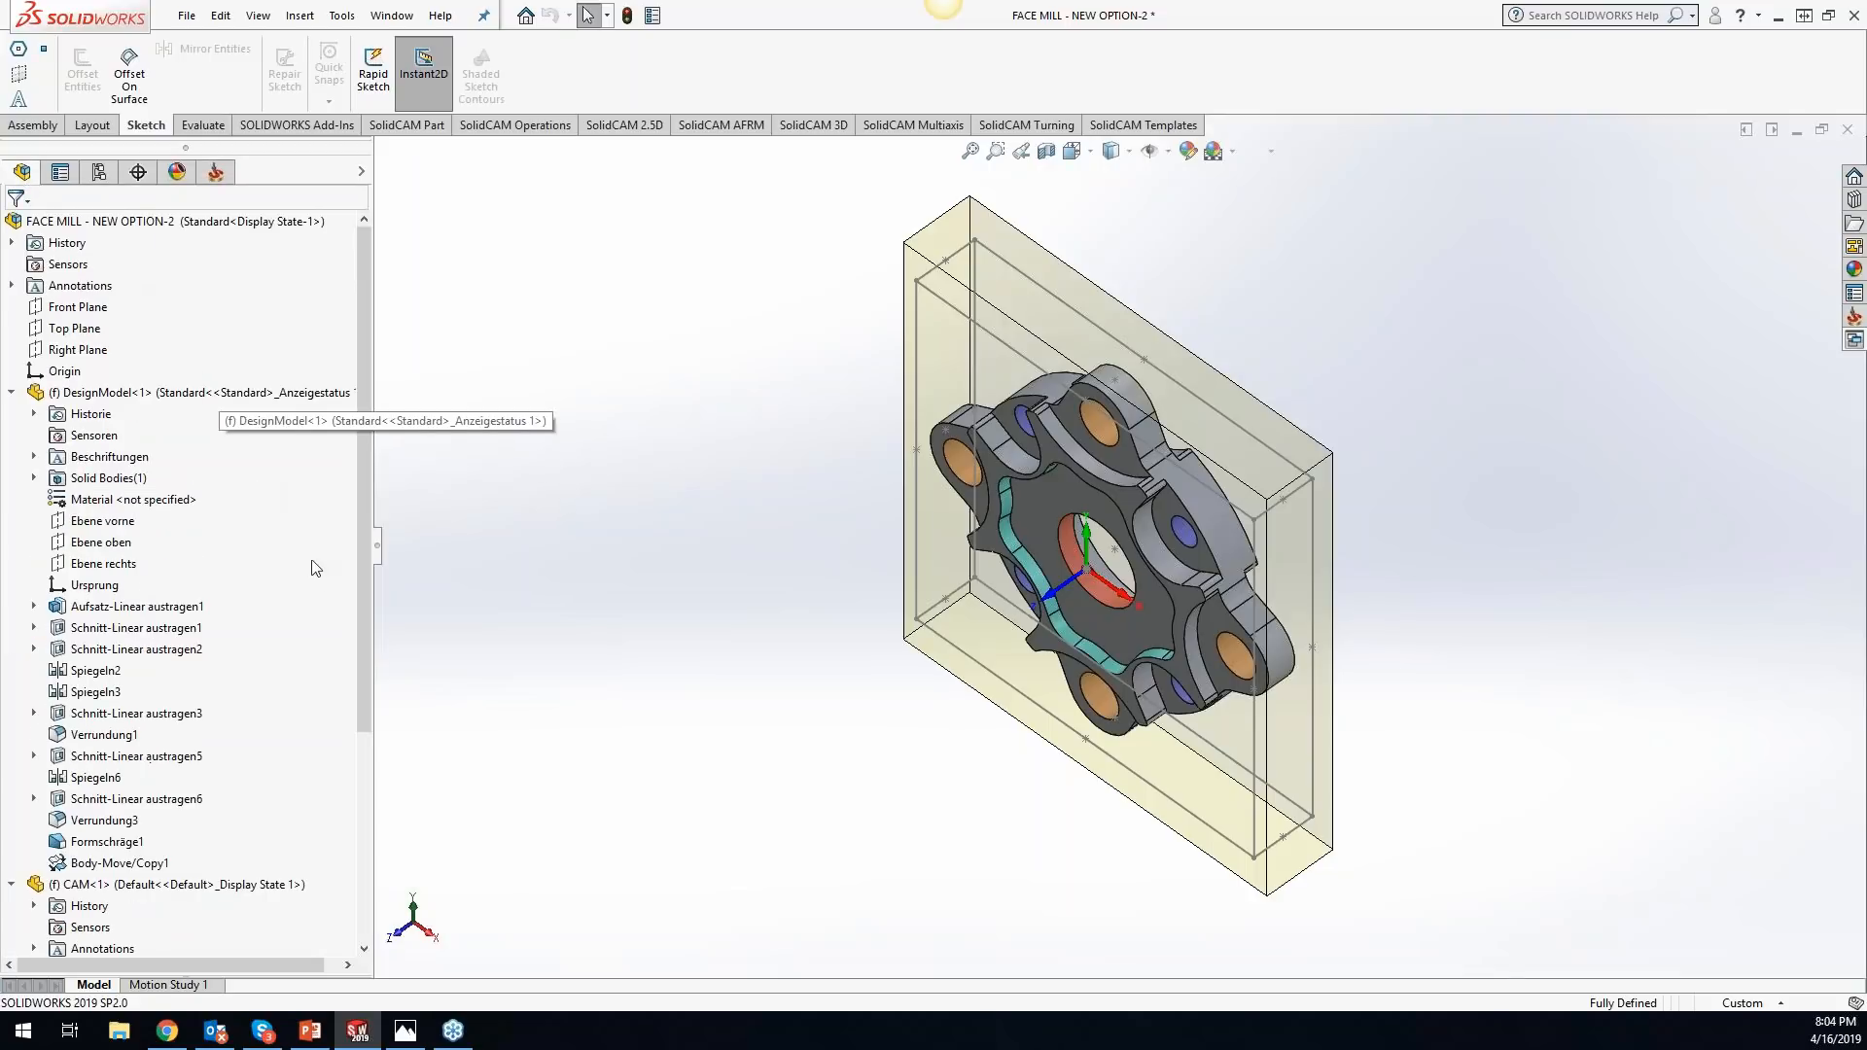
left_click(12, 393)
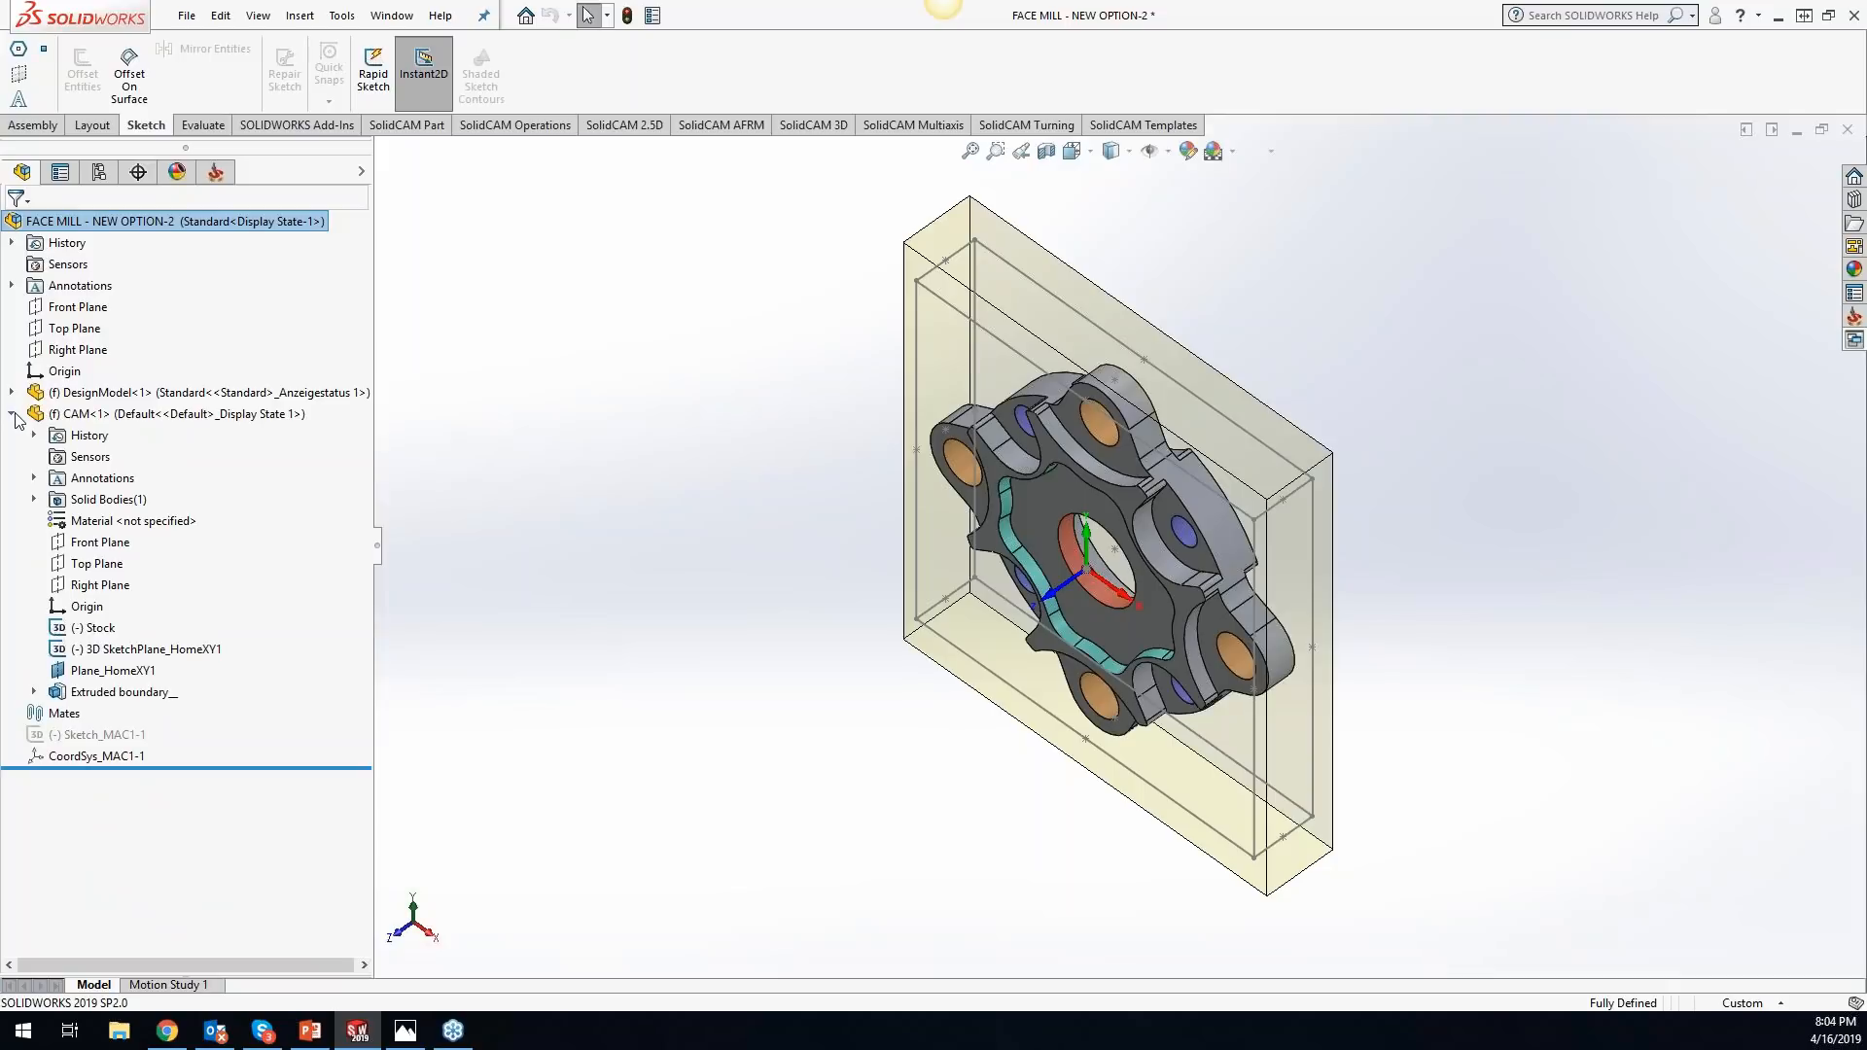
left_click(133, 694)
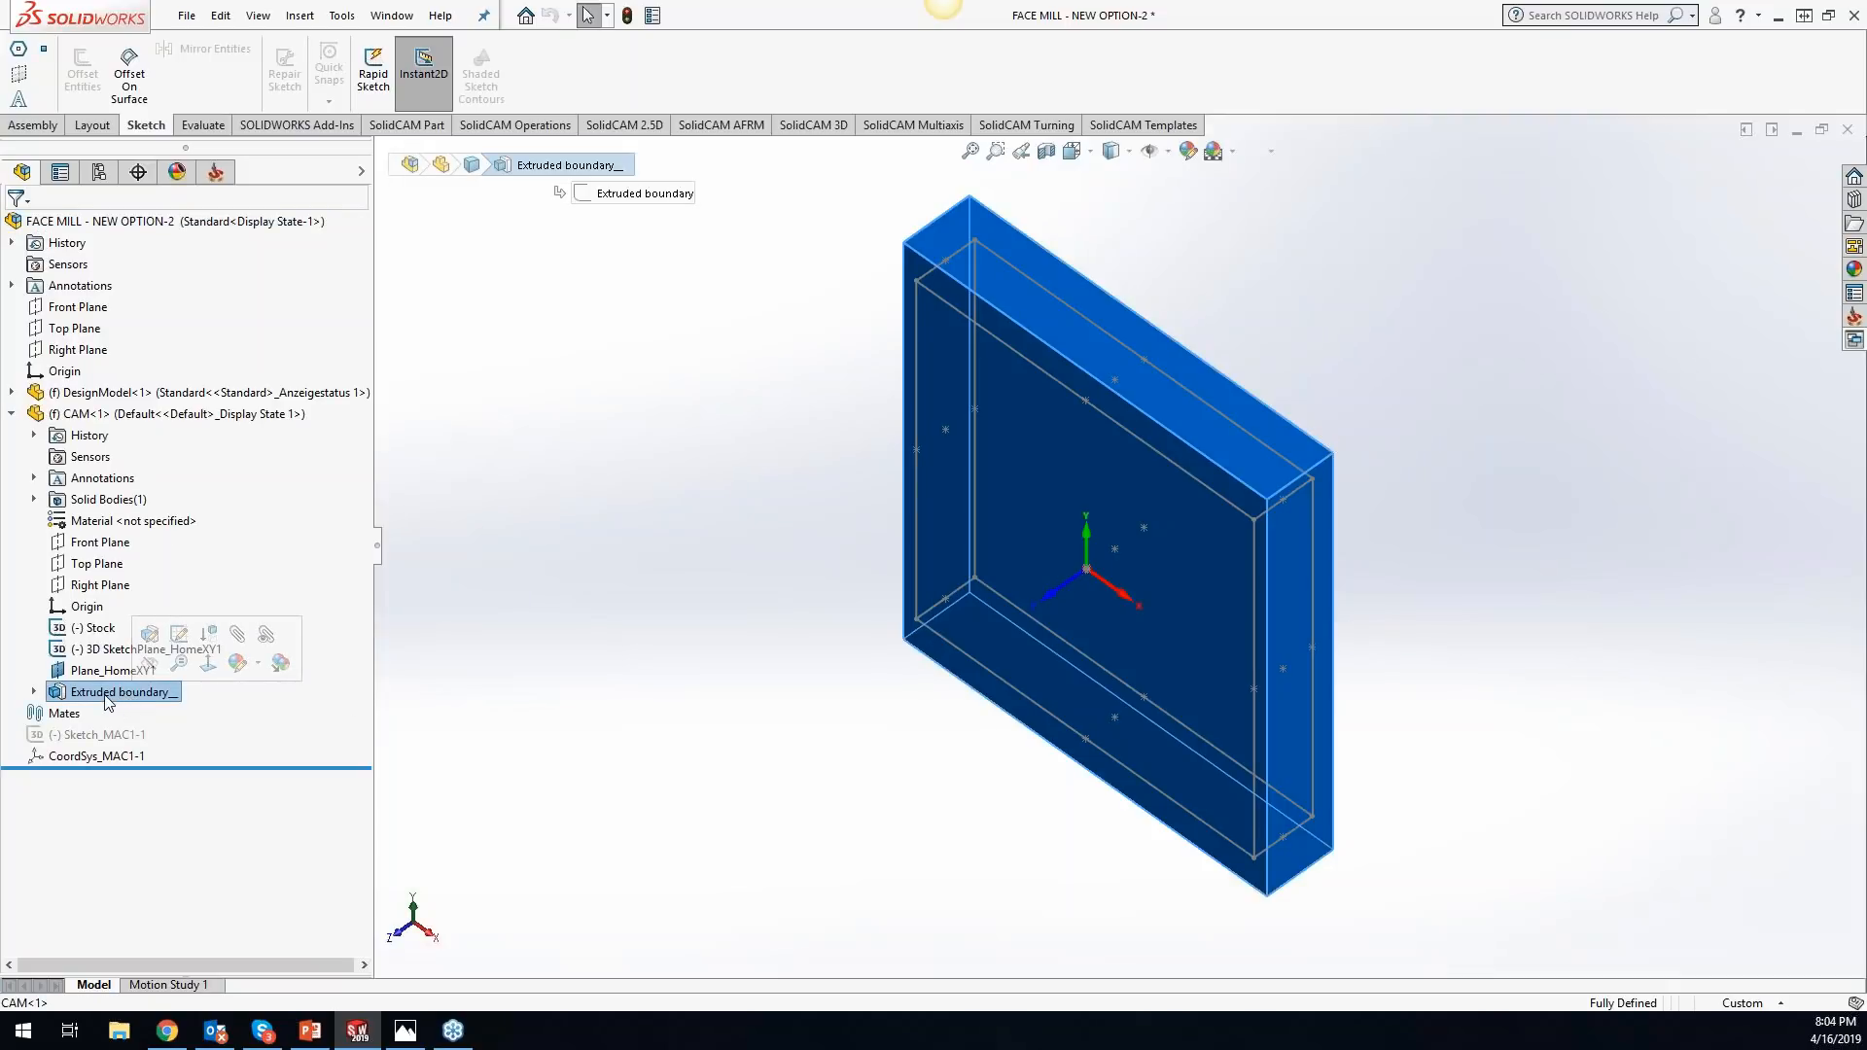
left_click(536, 582)
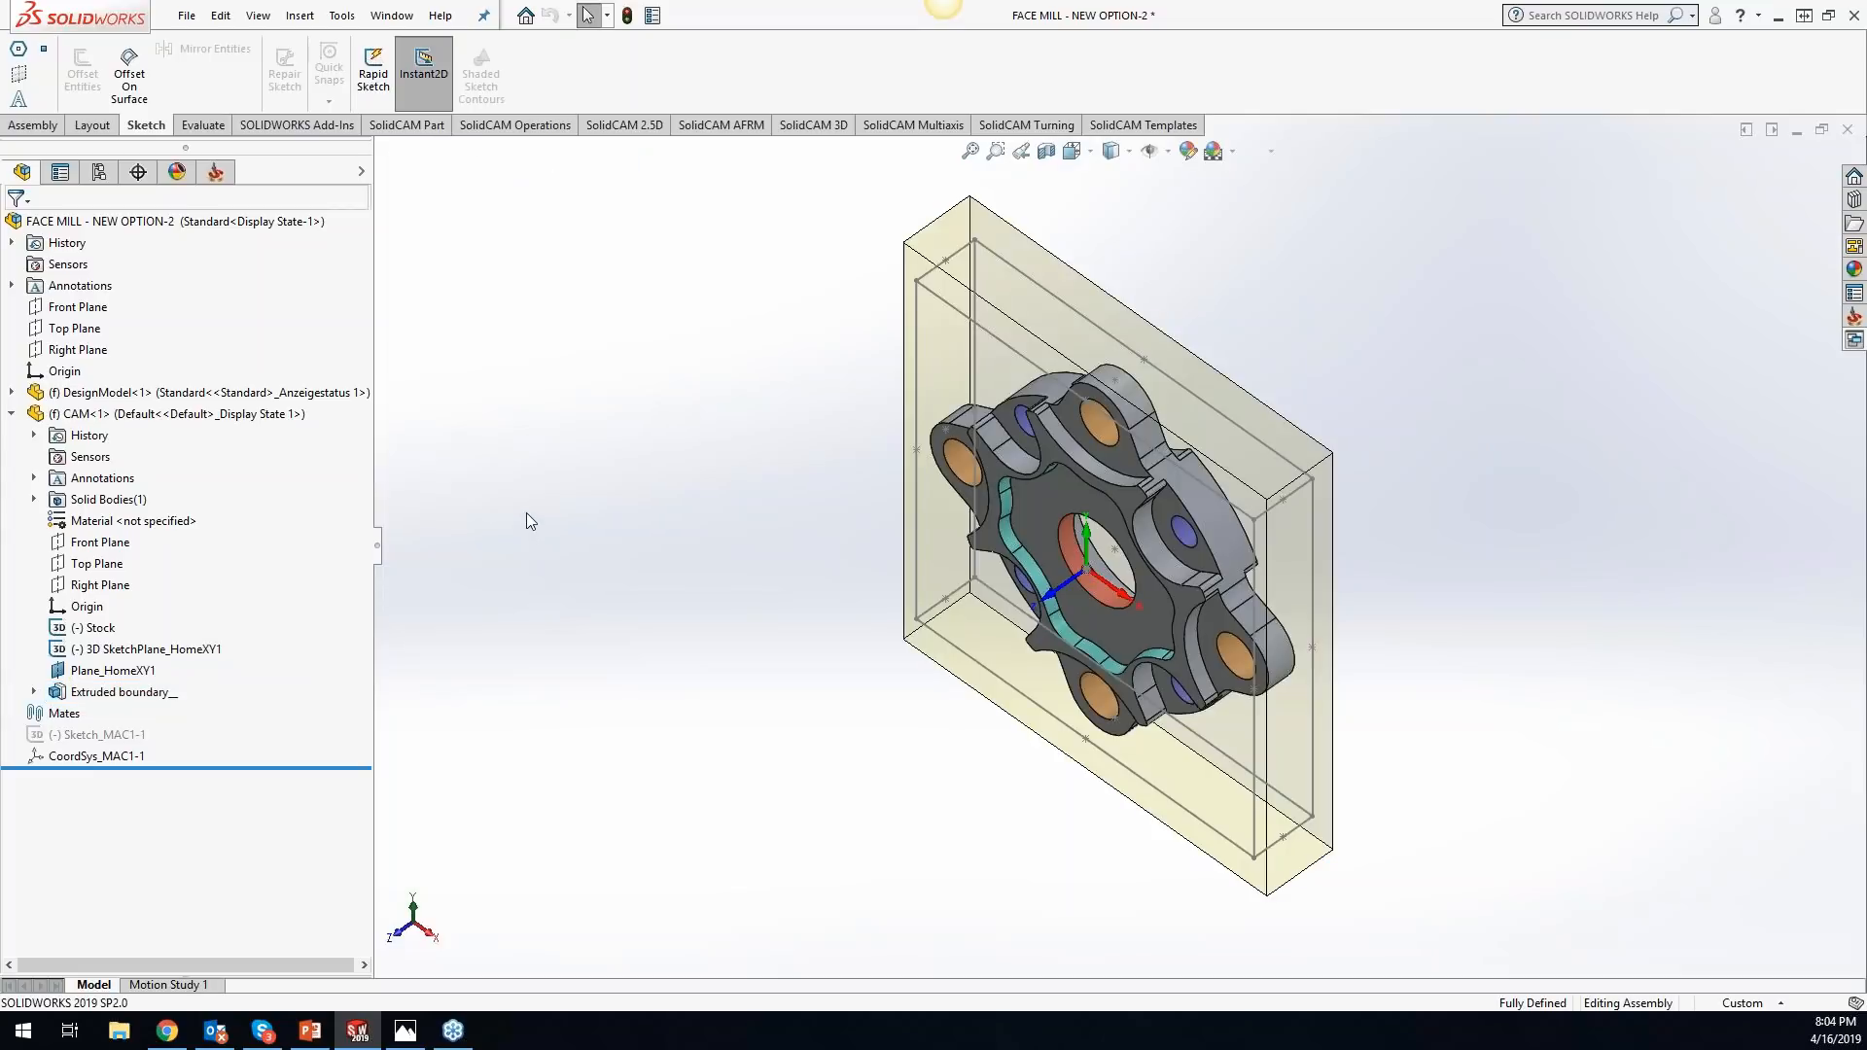
key("ctrl+1")
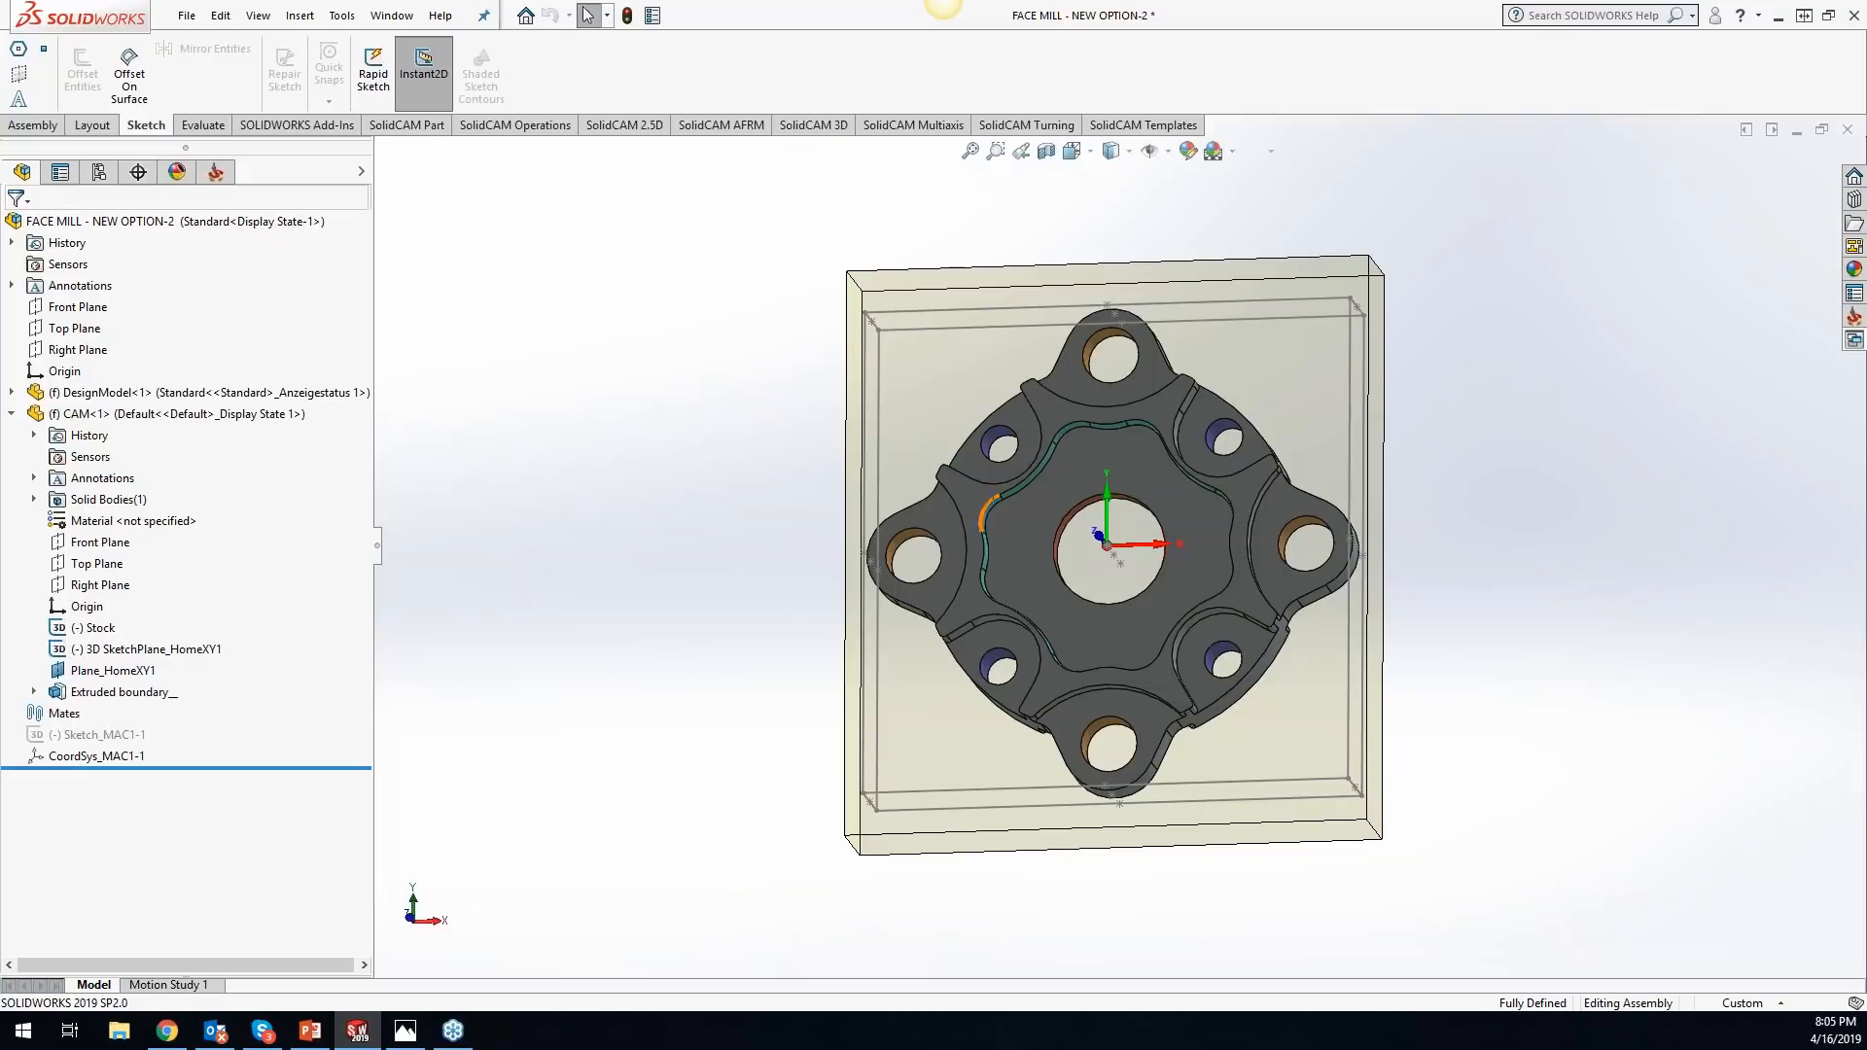
left_click(215, 172)
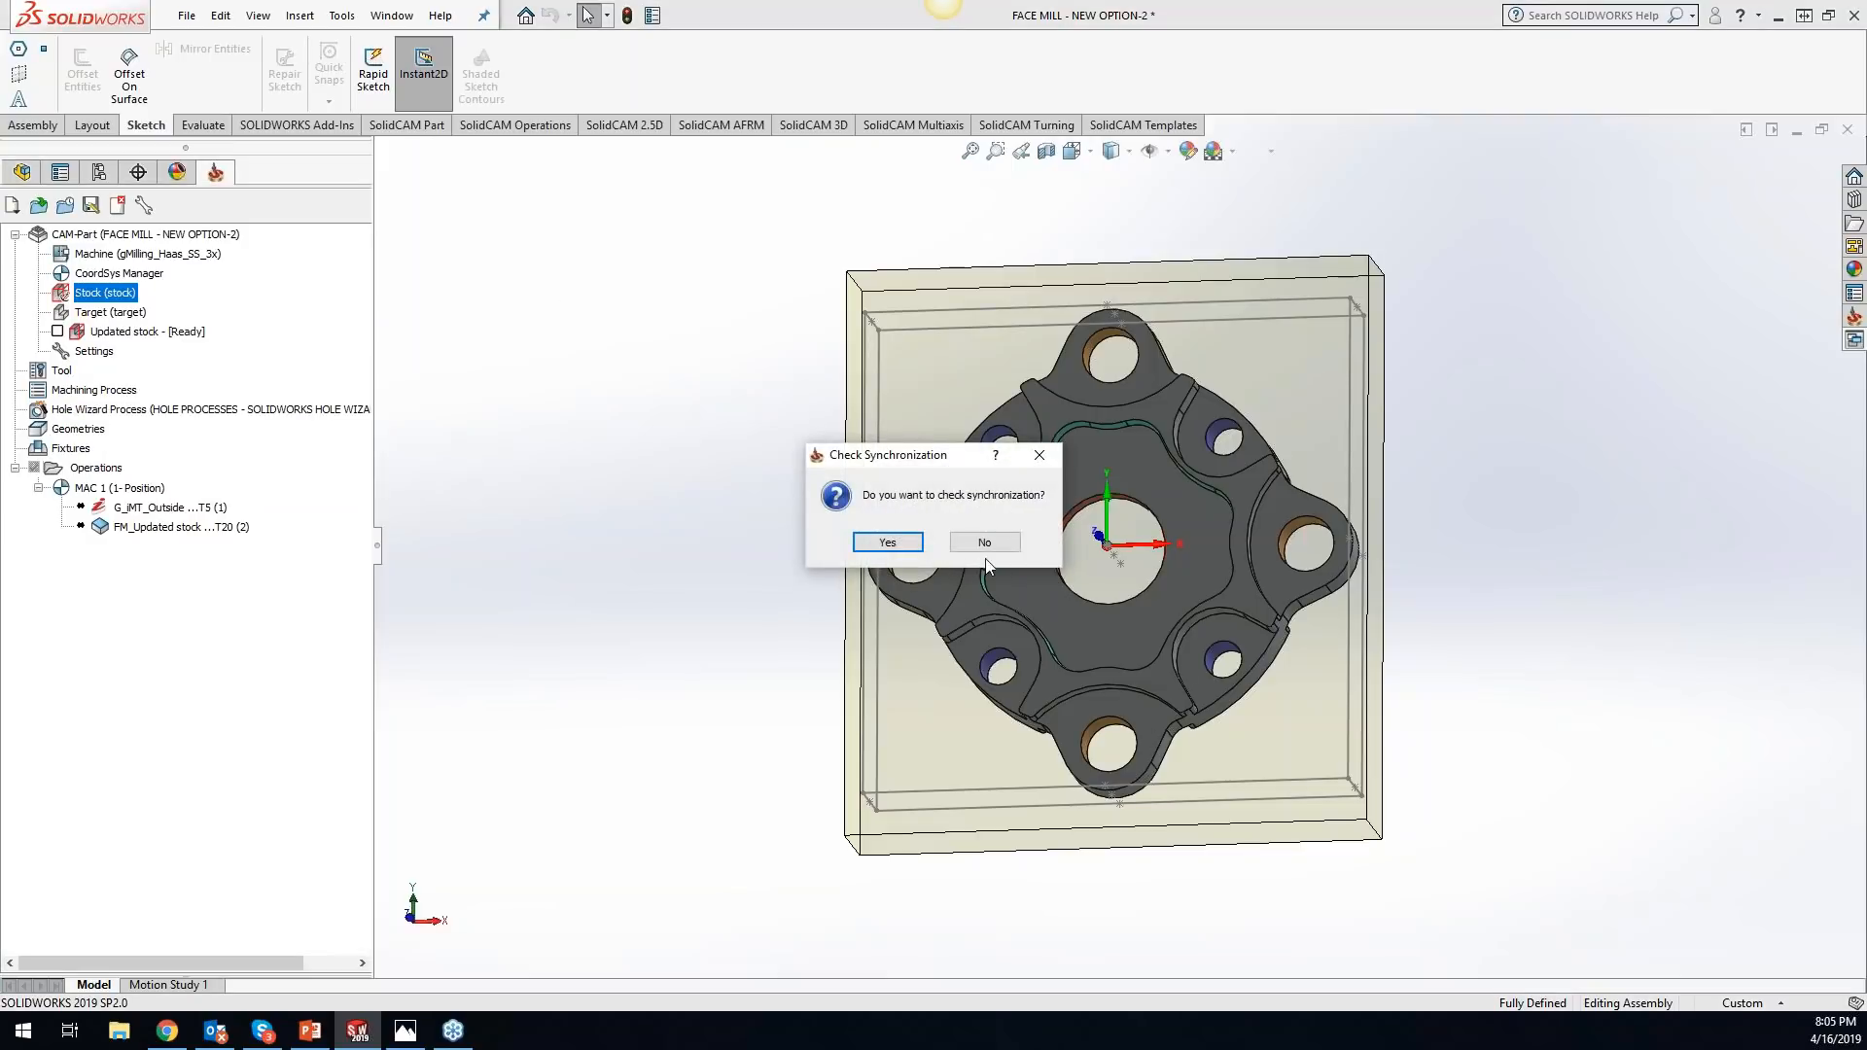
left_click(984, 543)
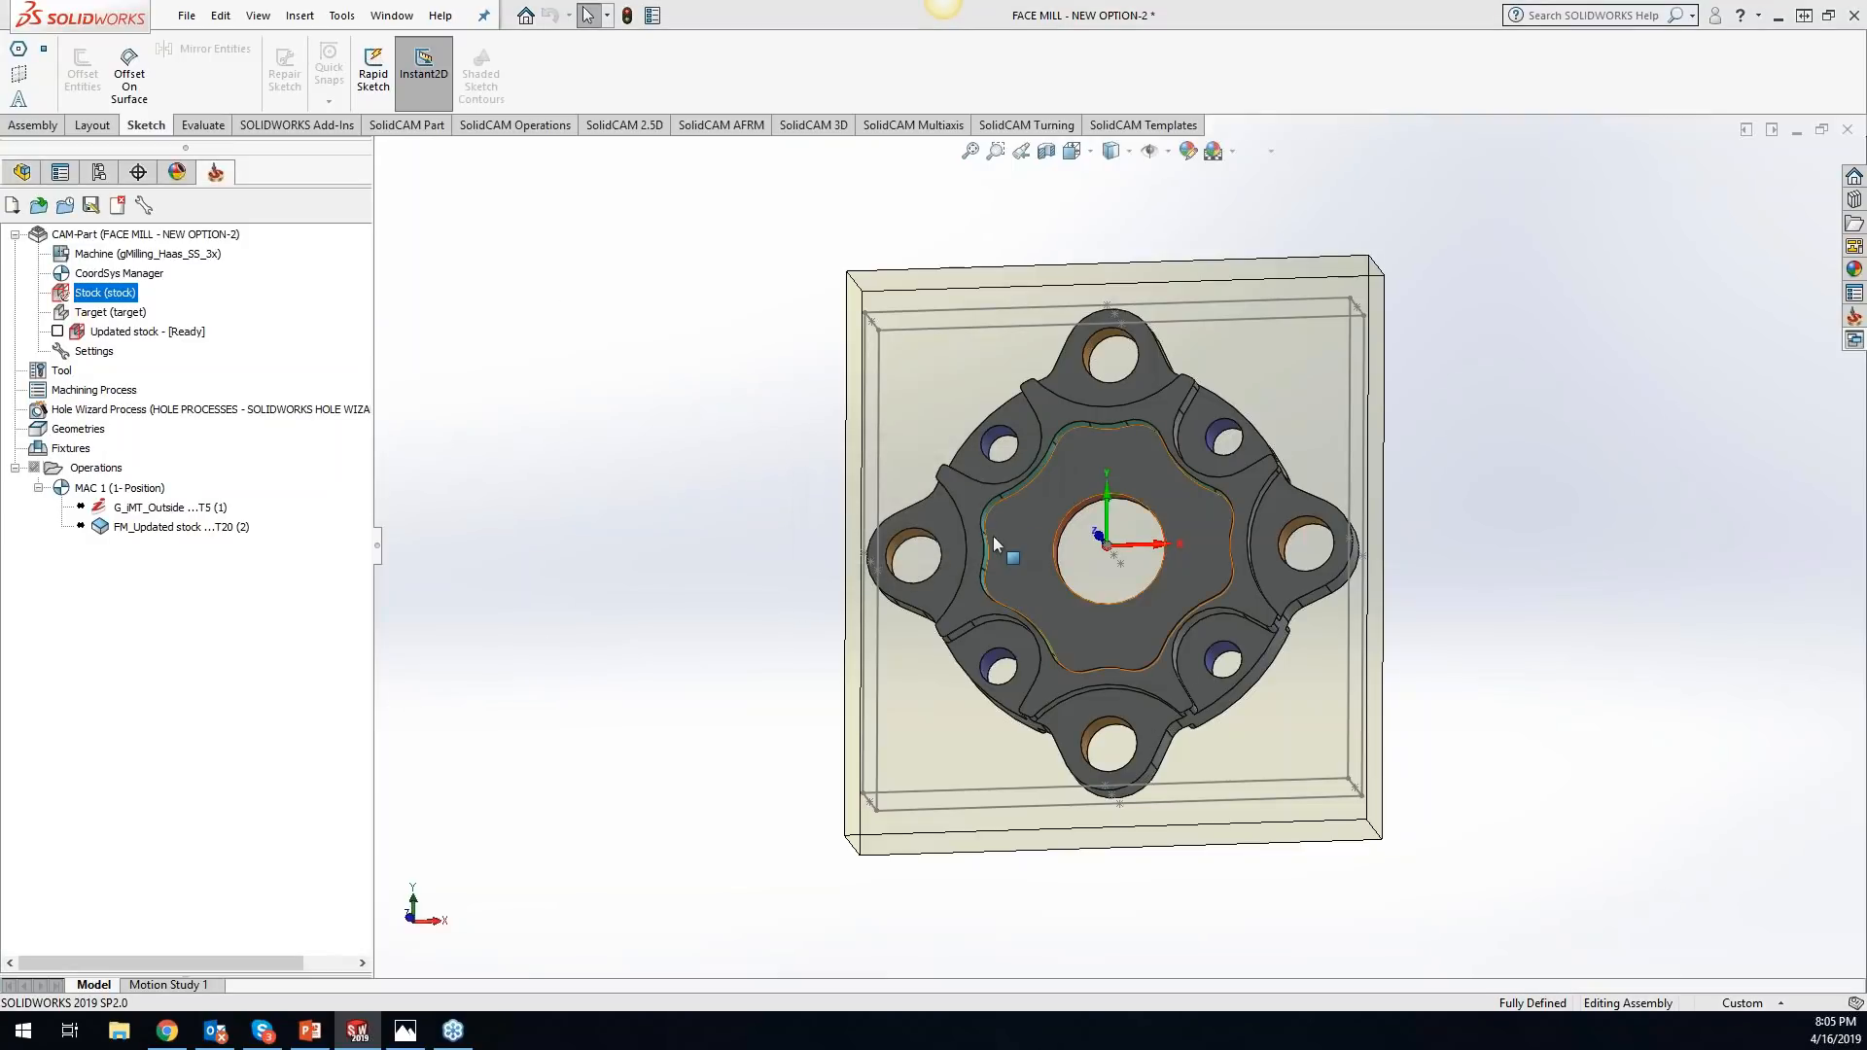
key("alt+Tab")
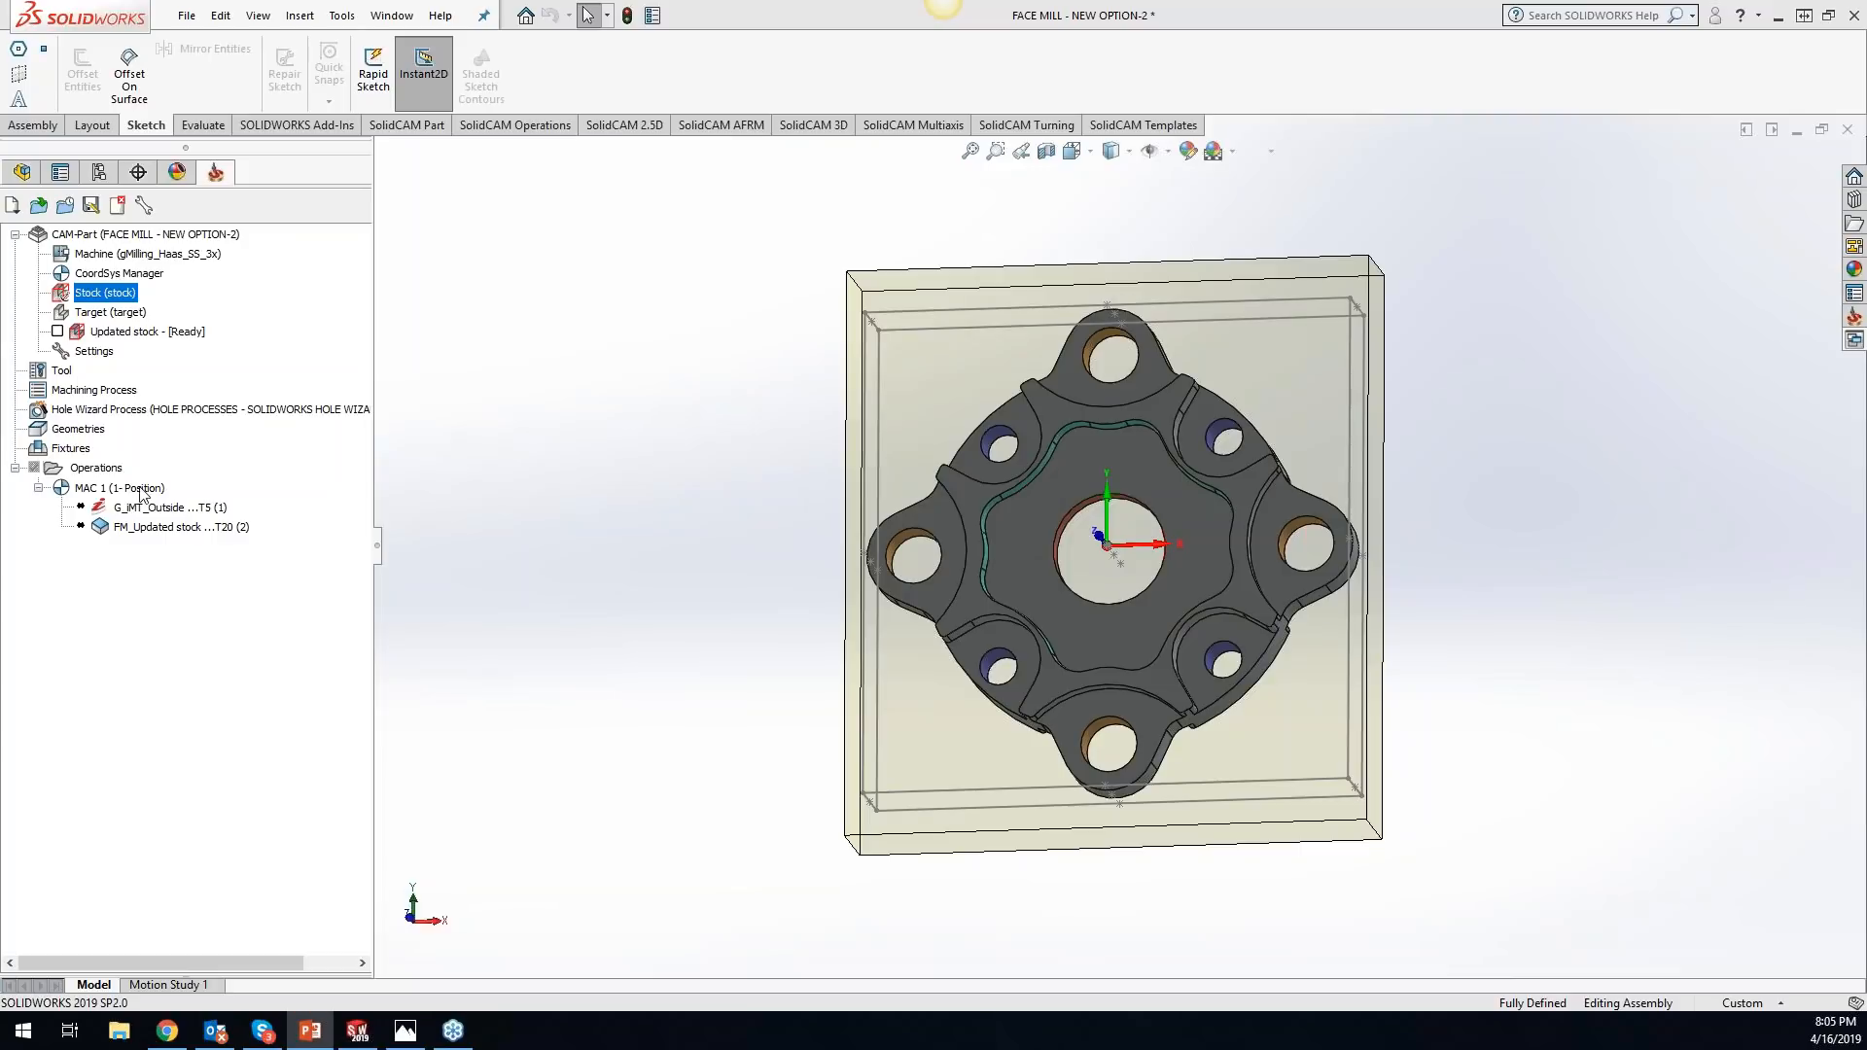
right_click(90, 473)
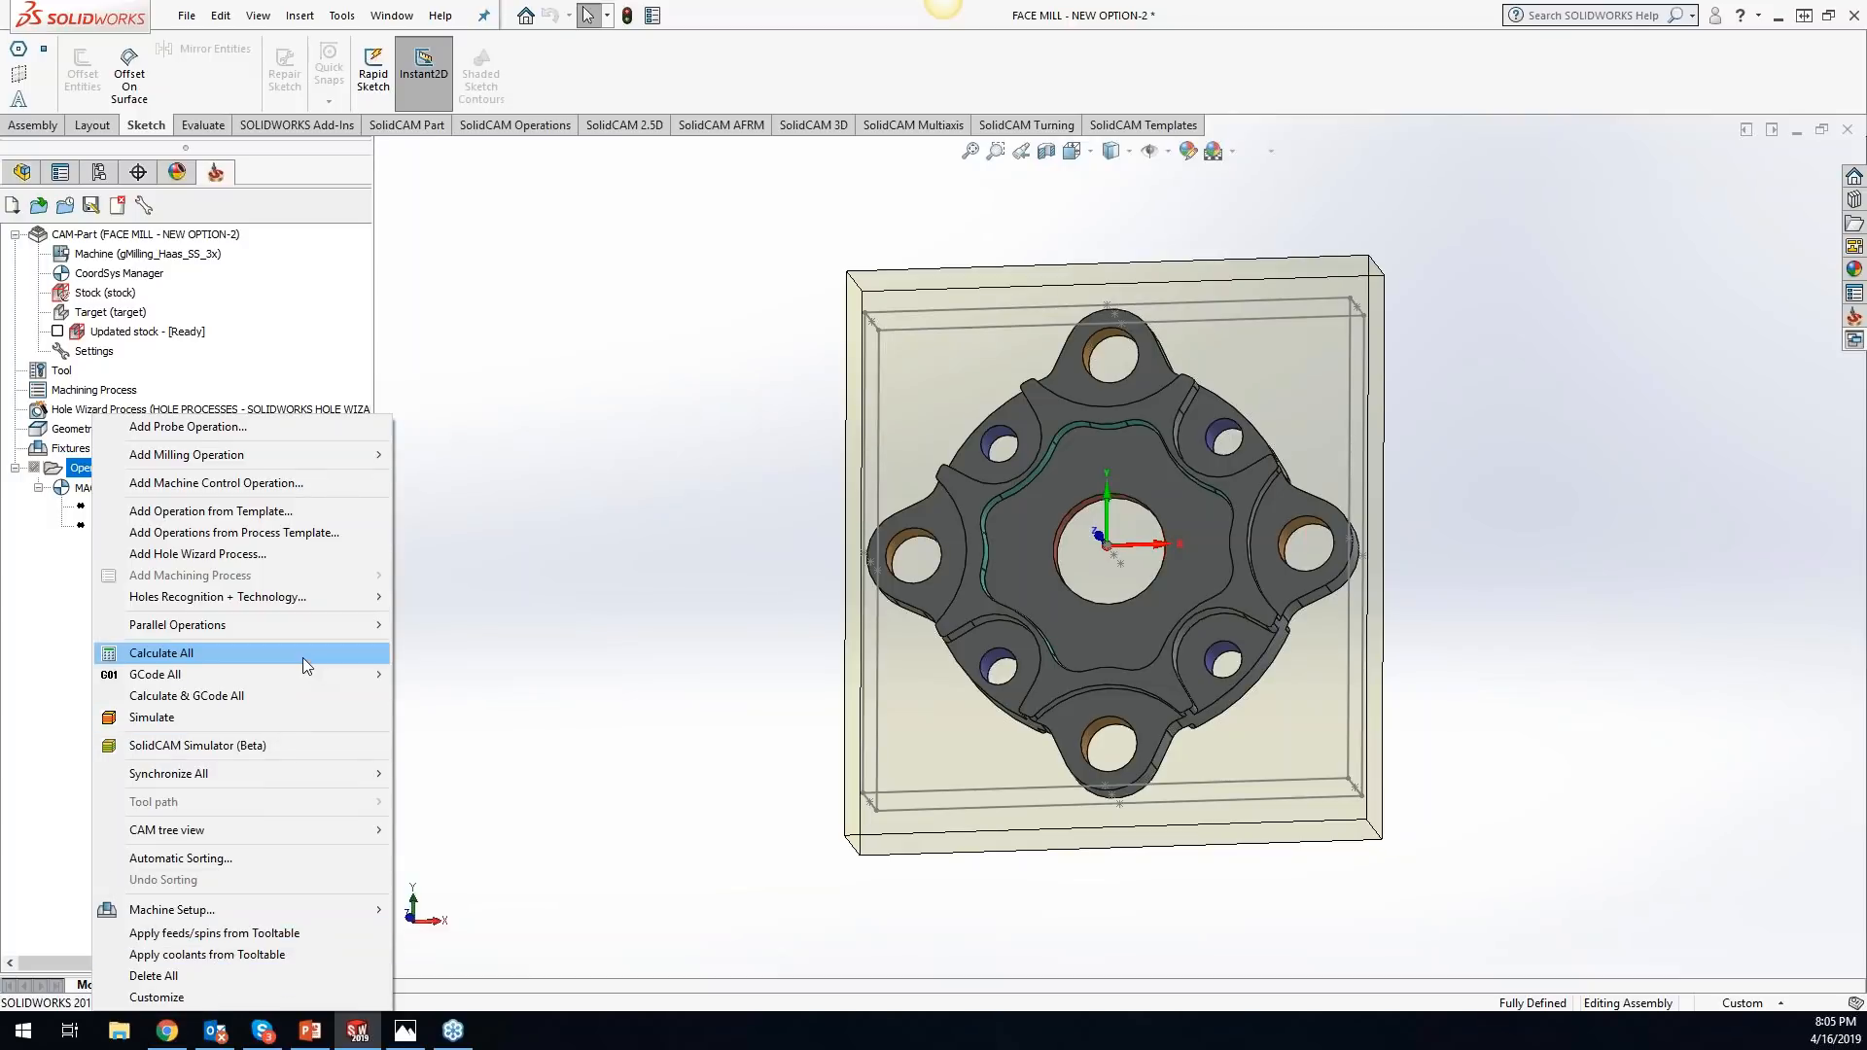
left_click(762, 603)
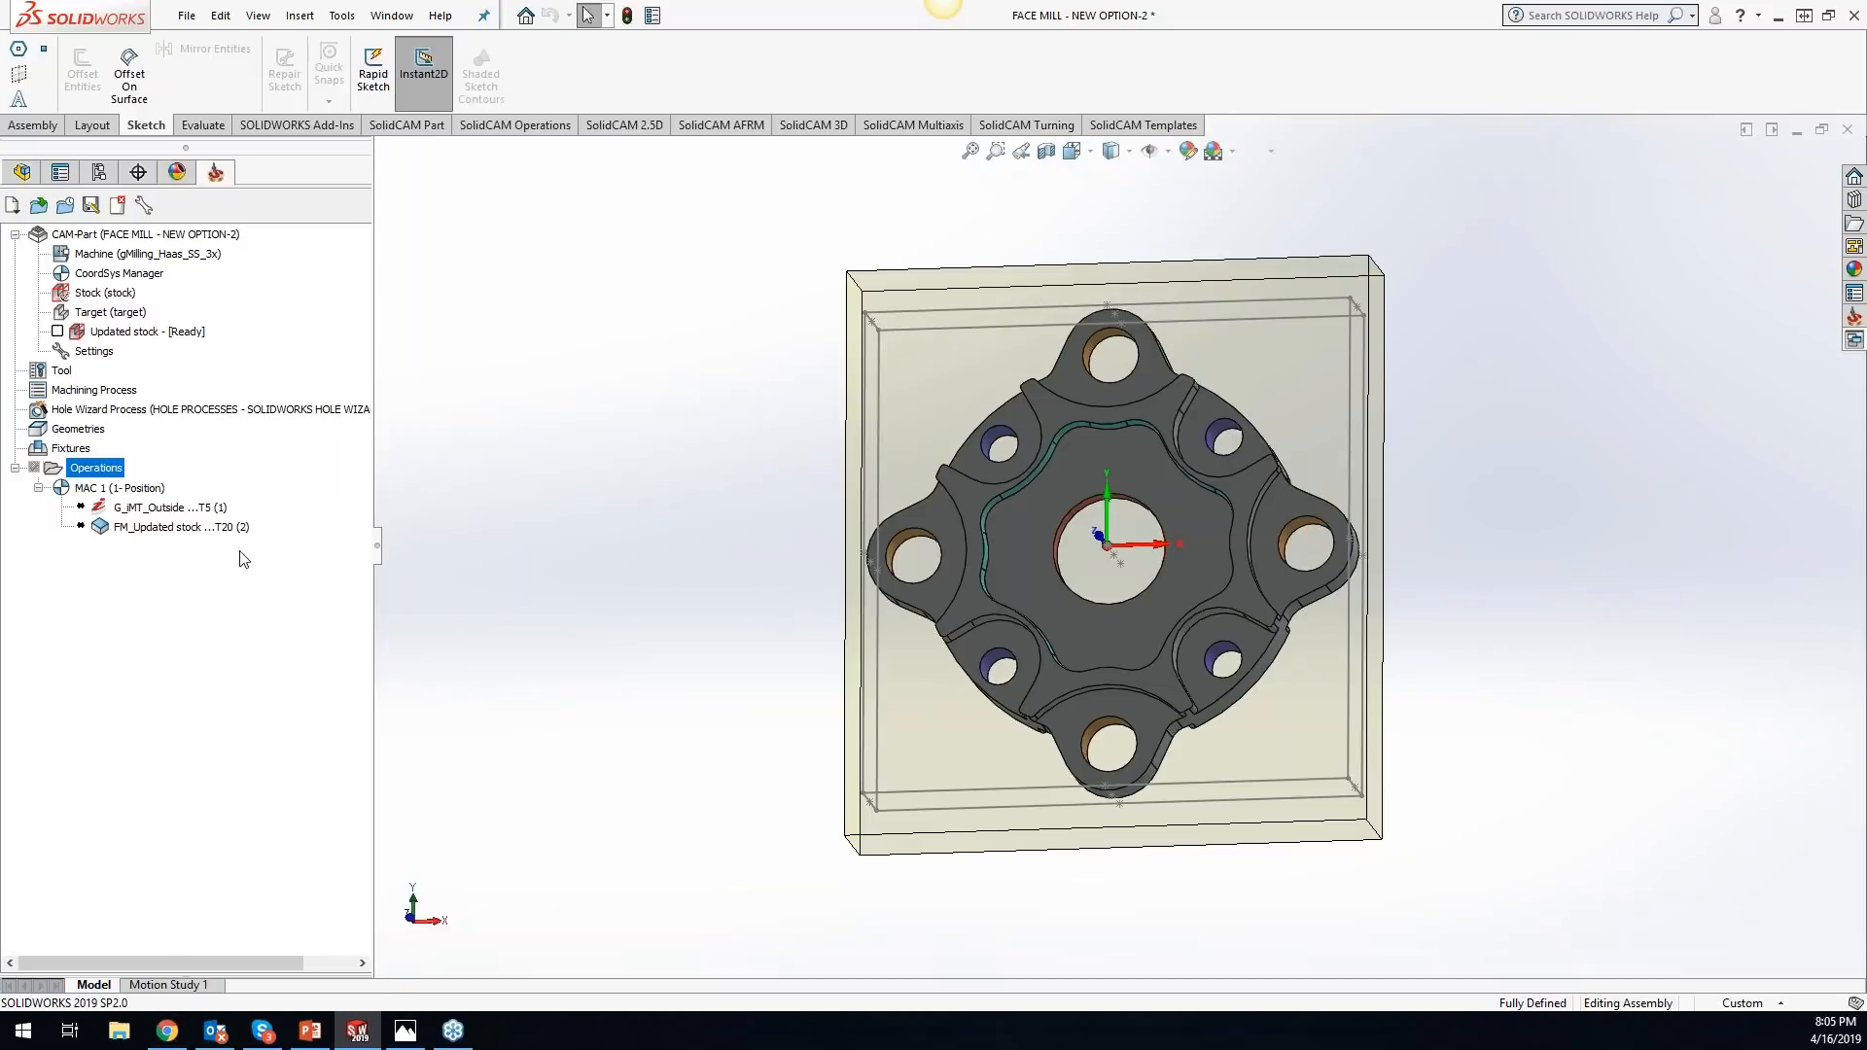
- Hide Add Machine Control Operation, Add Machining Process, Edit, Edit HSR/HSM Tool Path, Calculate in parallel, Info, Tool path and Operation Group from the operation's context menu
right_click(191, 530)
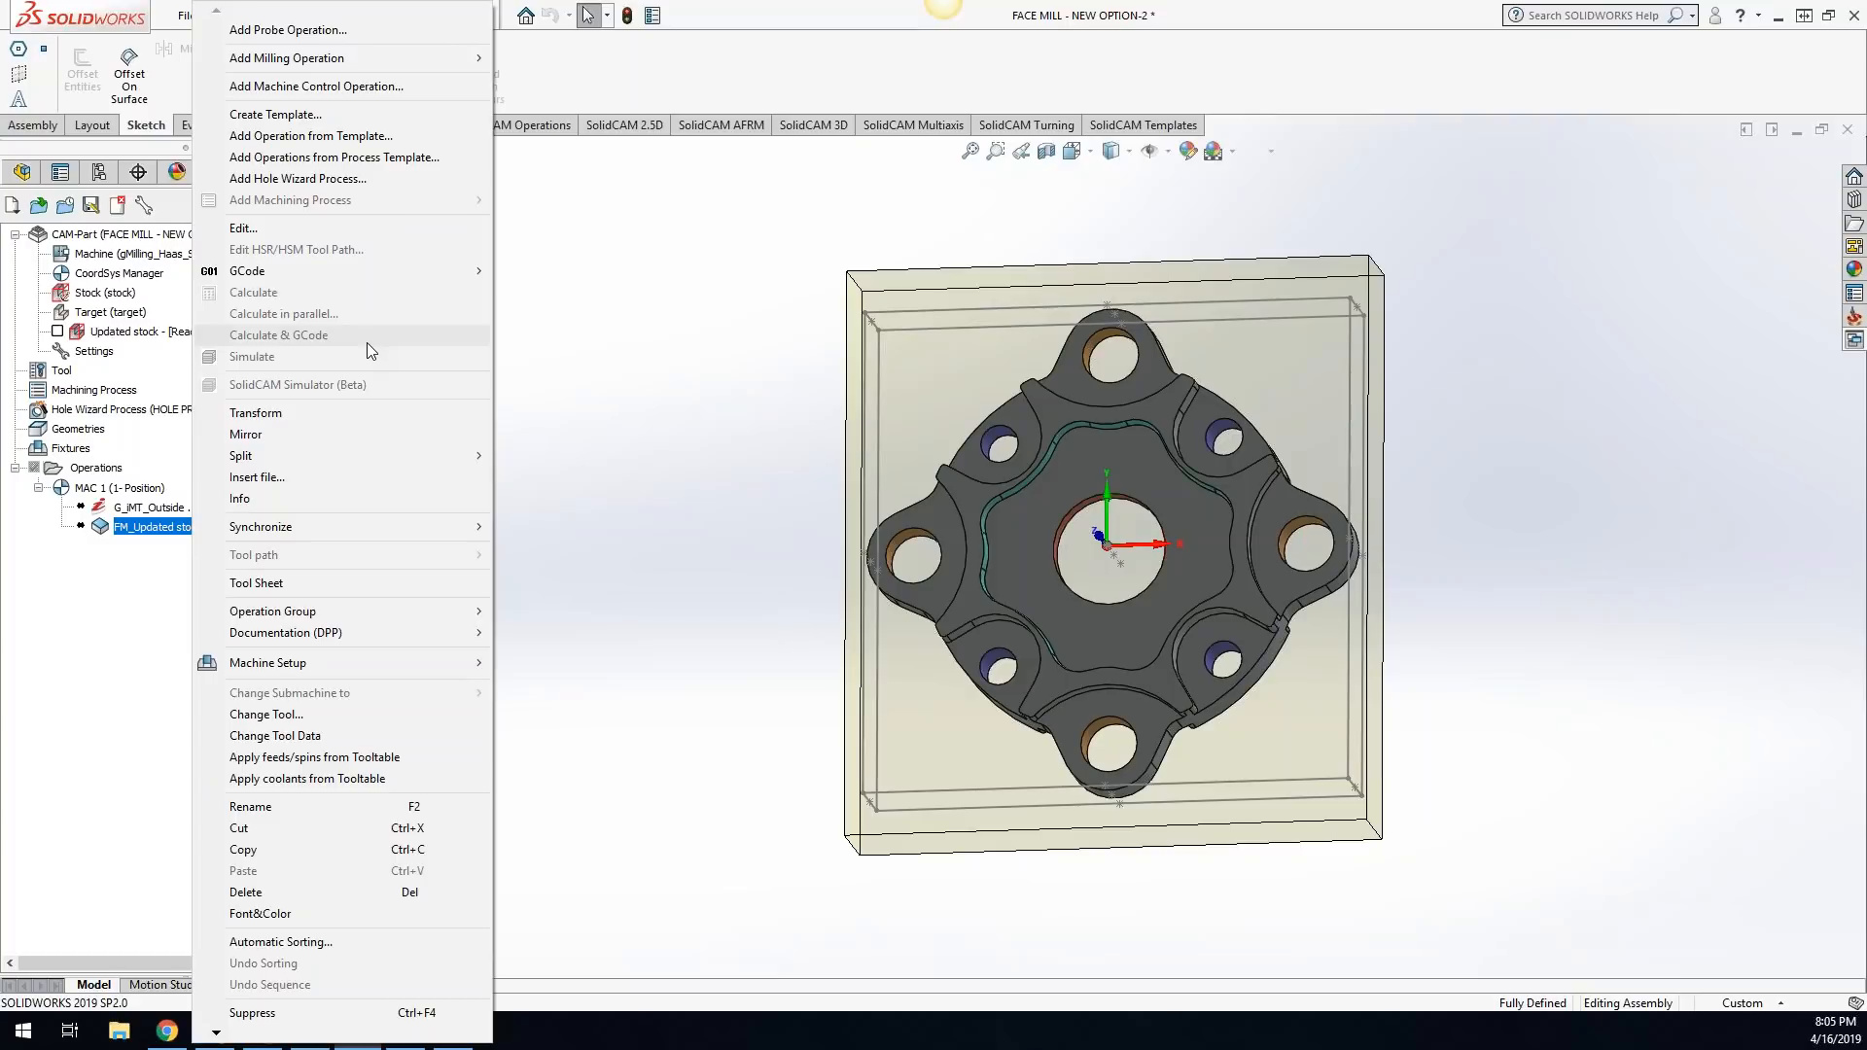
mouse_move(223, 1035)
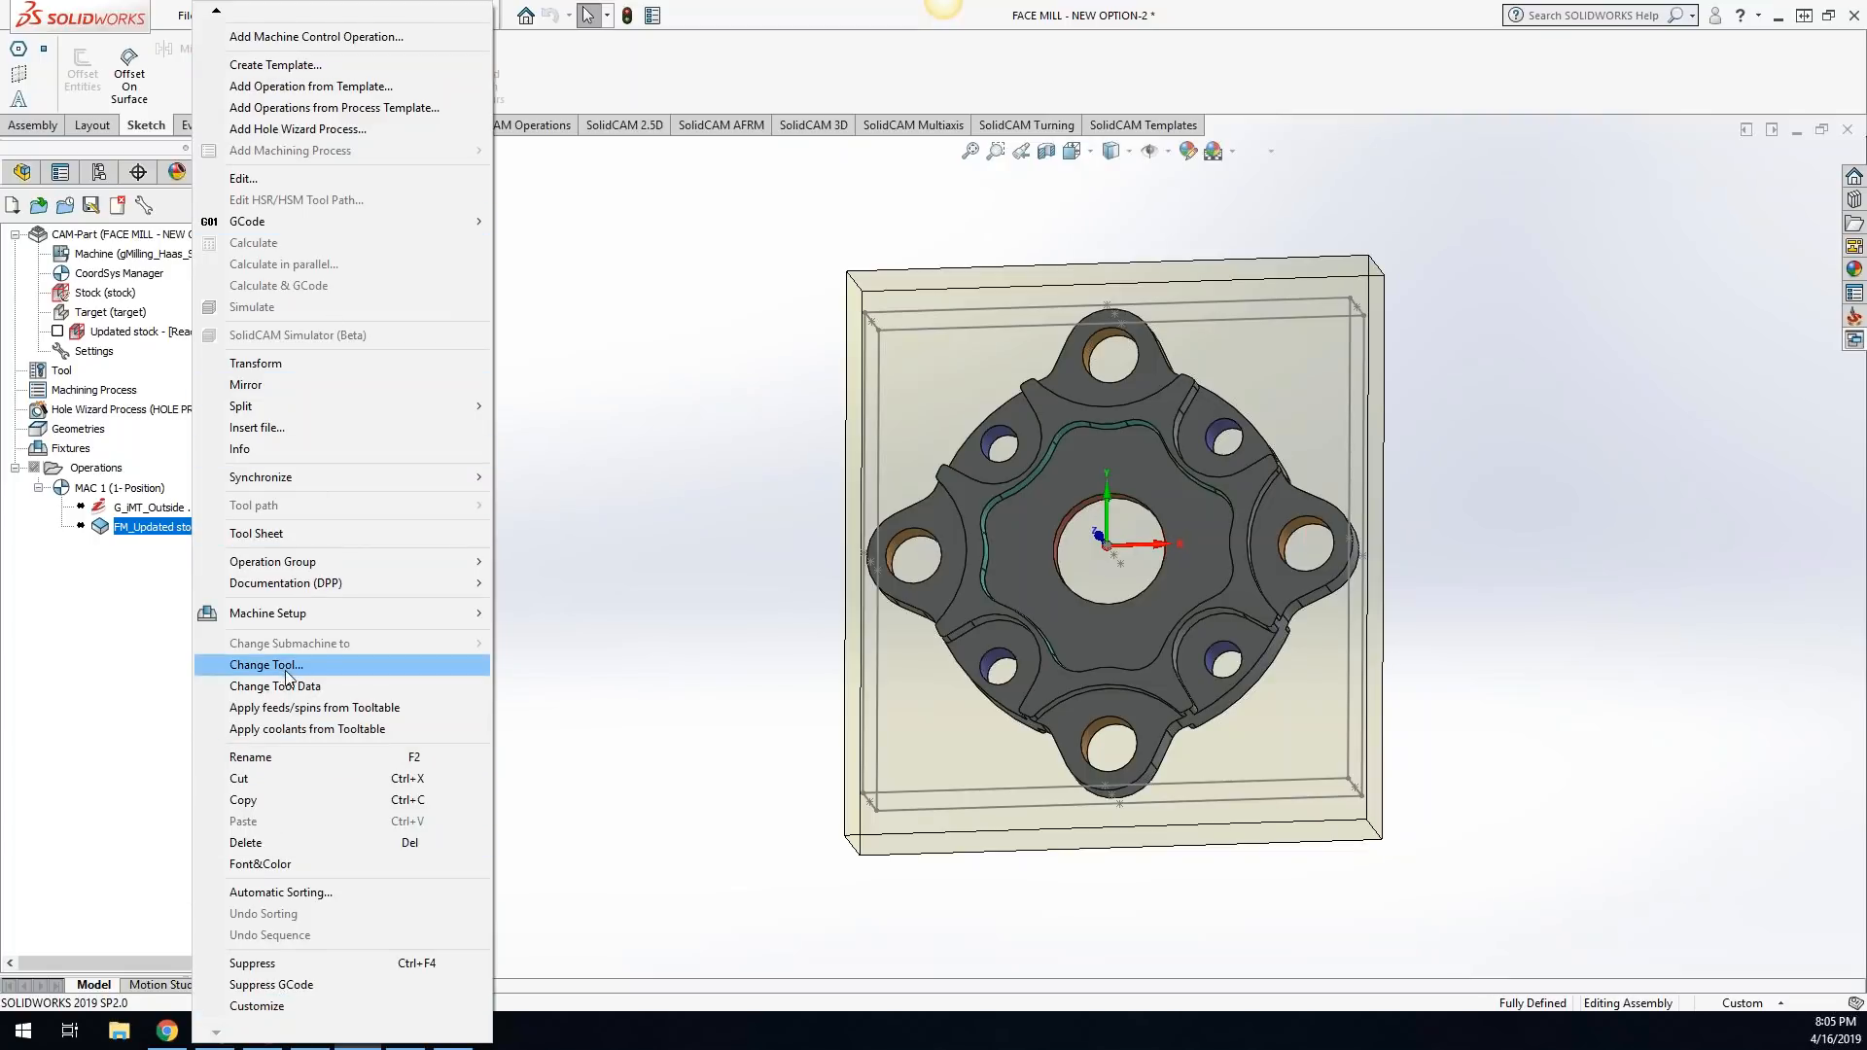
left_click(285, 1010)
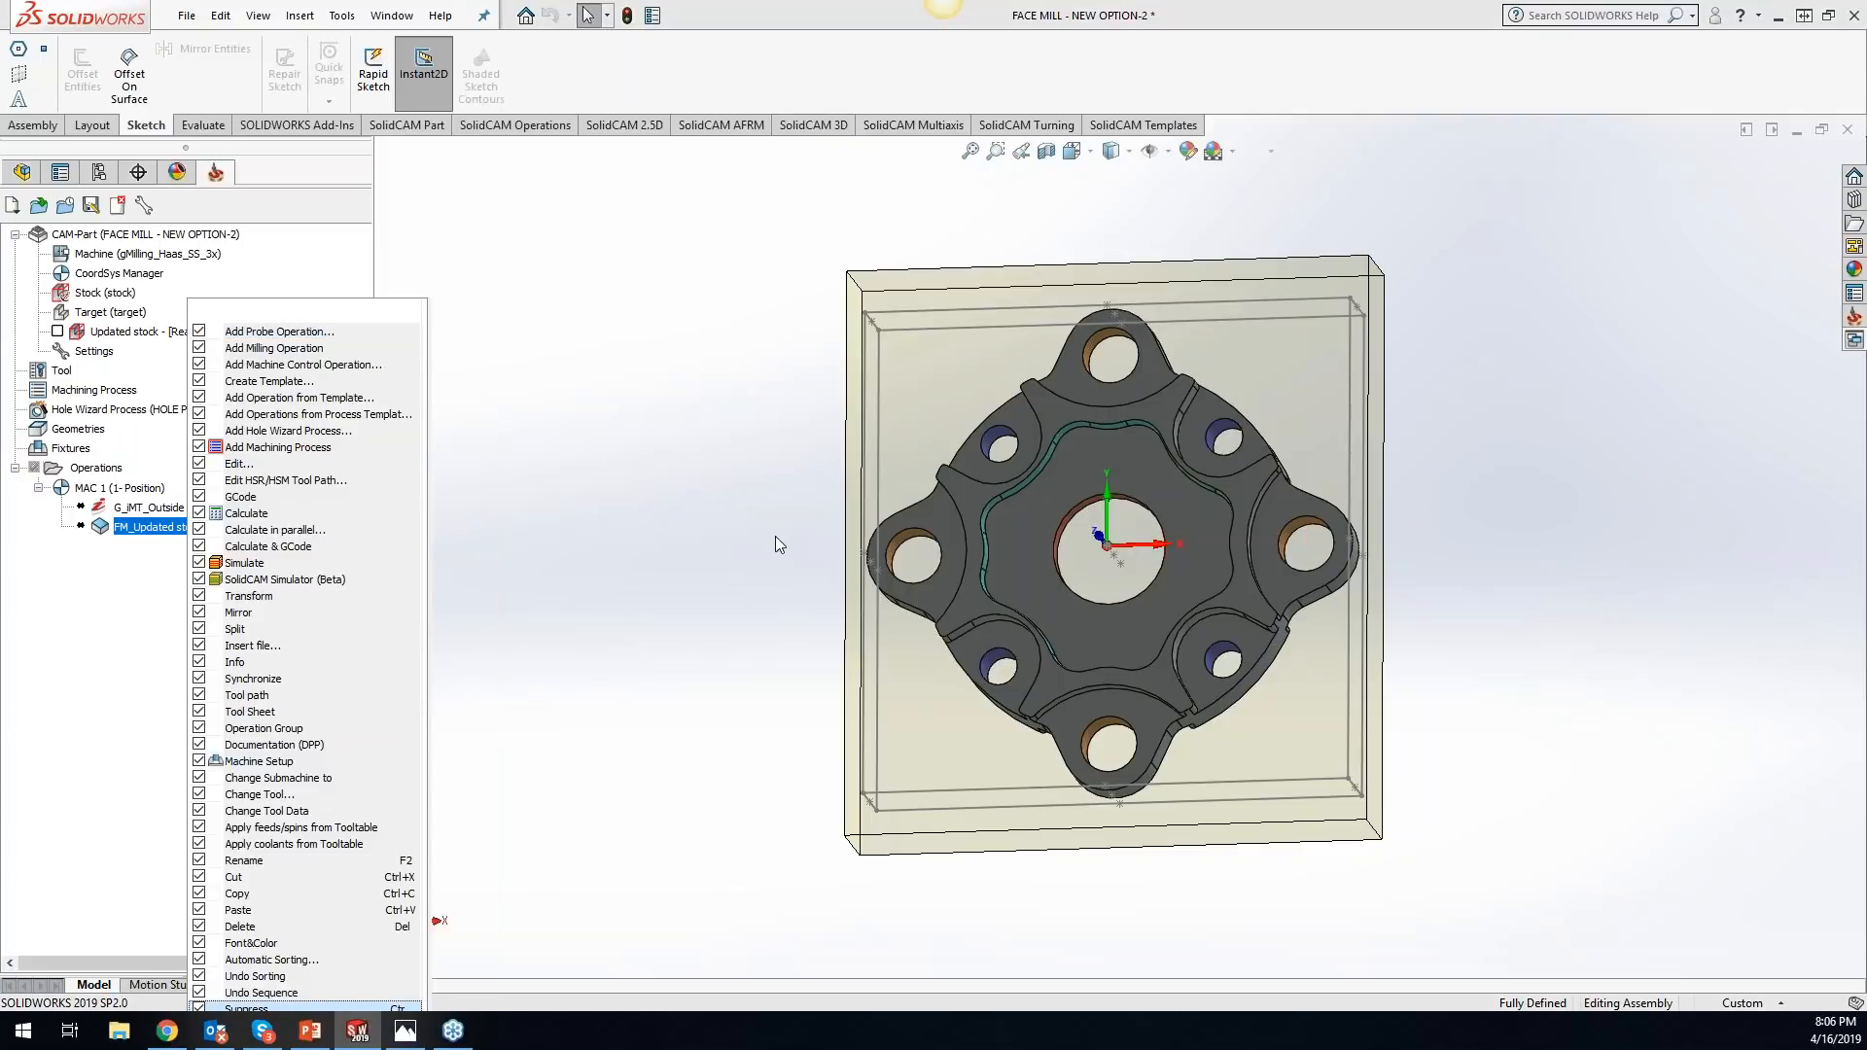
left_click(199, 366)
left_click(199, 447)
left_click(199, 464)
left_click(201, 662)
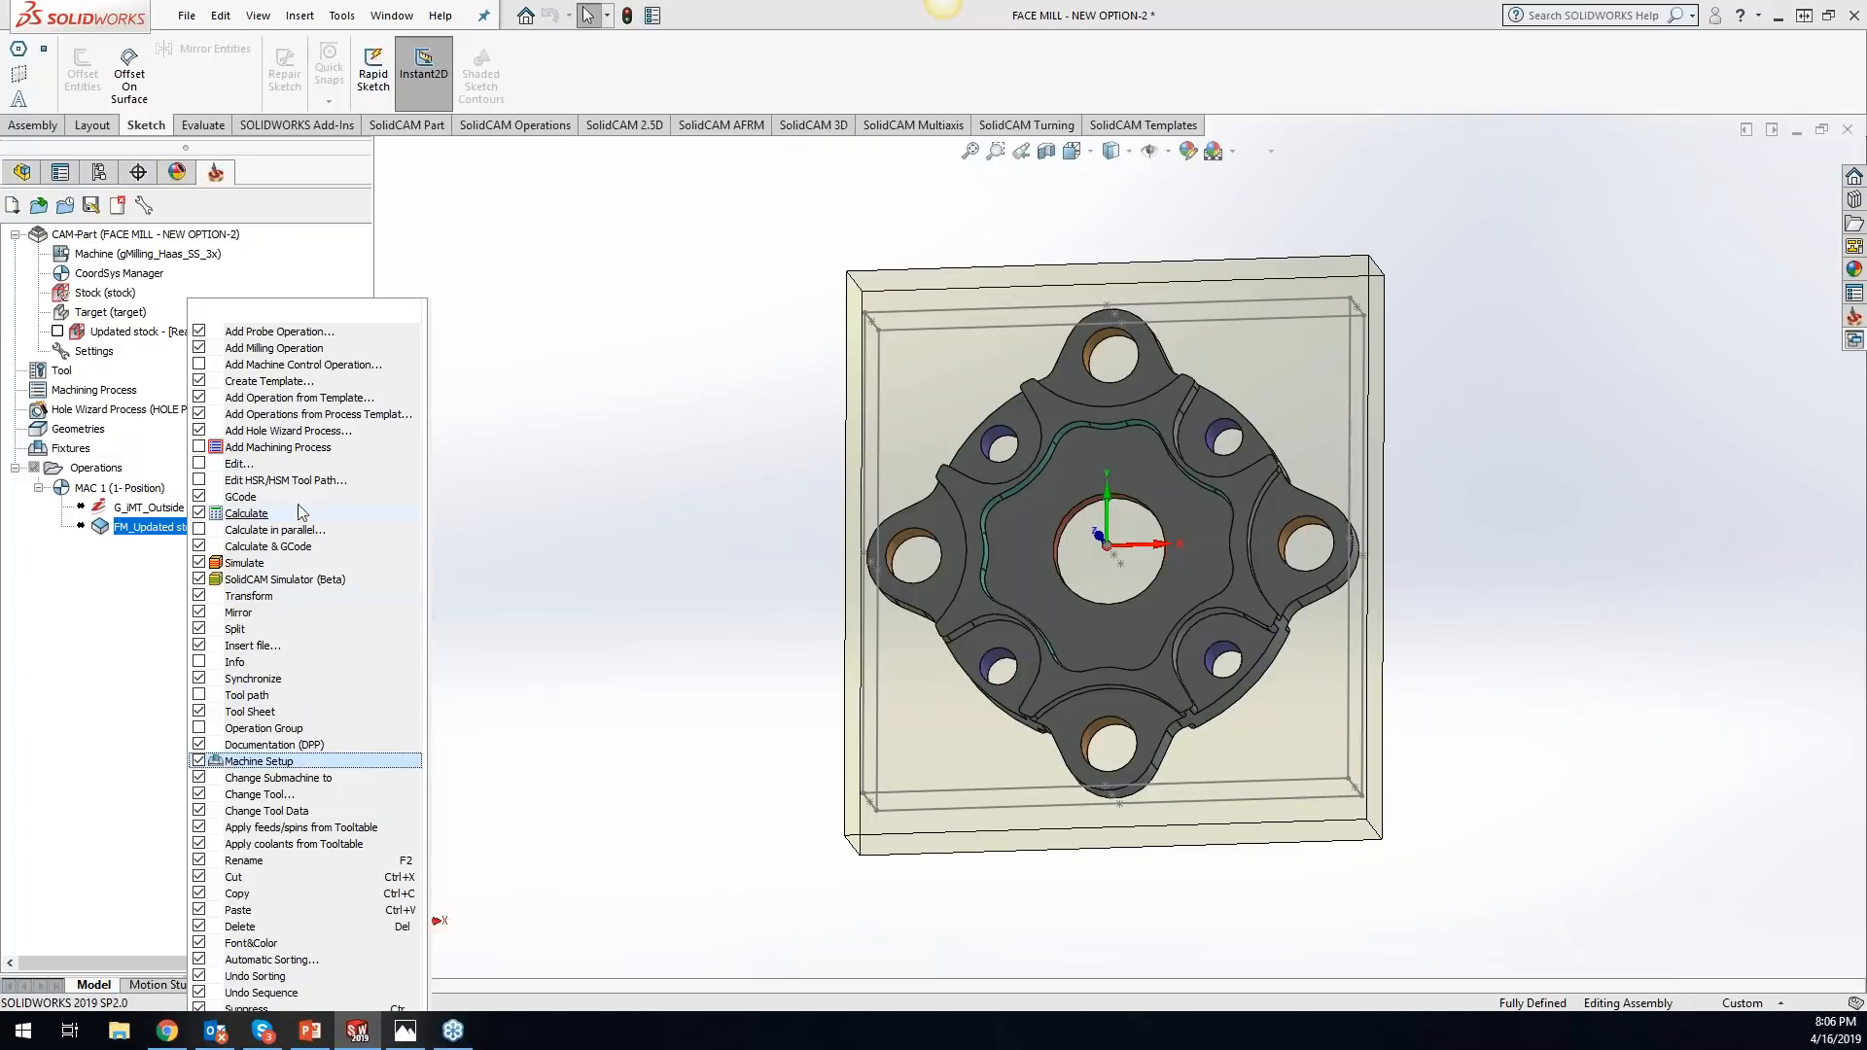
left_click(275, 717)
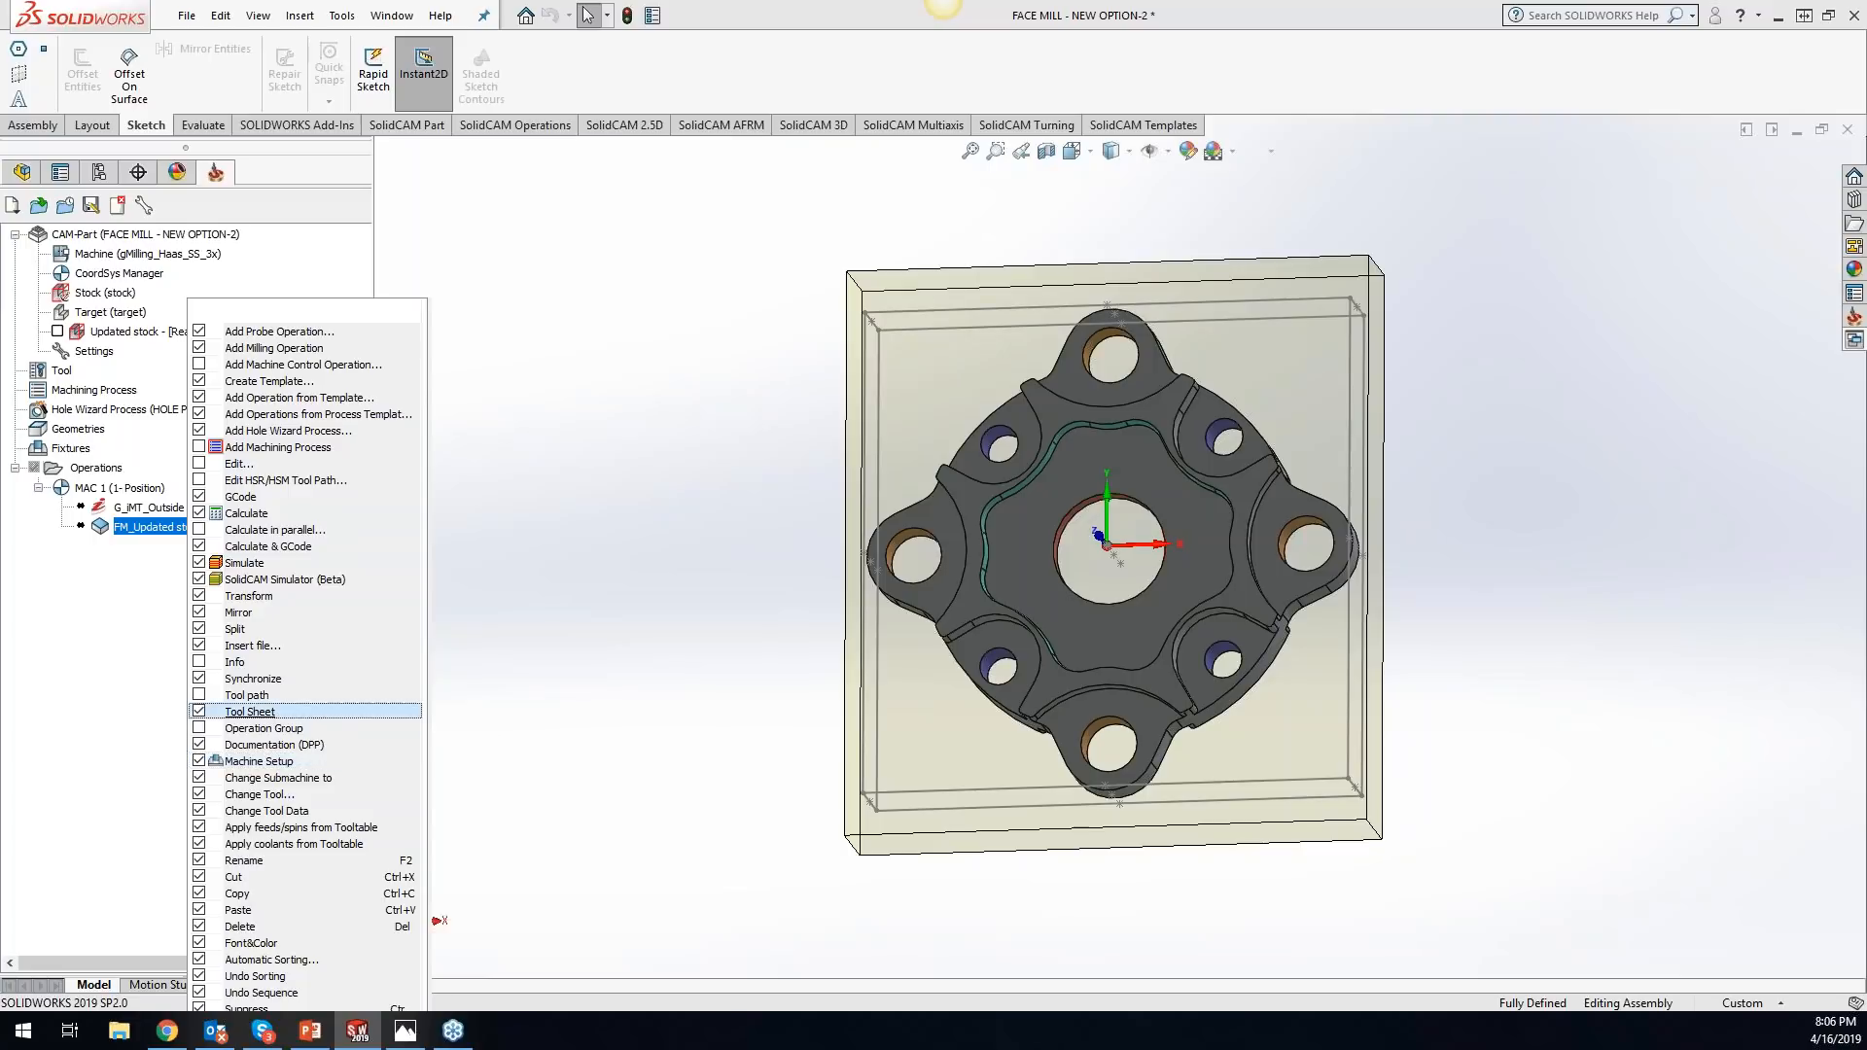
scroll(552, 911, "down", 8)
scroll(1216, 640, "up", 12)
scroll(1665, 307, "down", 1)
scroll(1665, 306, "down", 2)
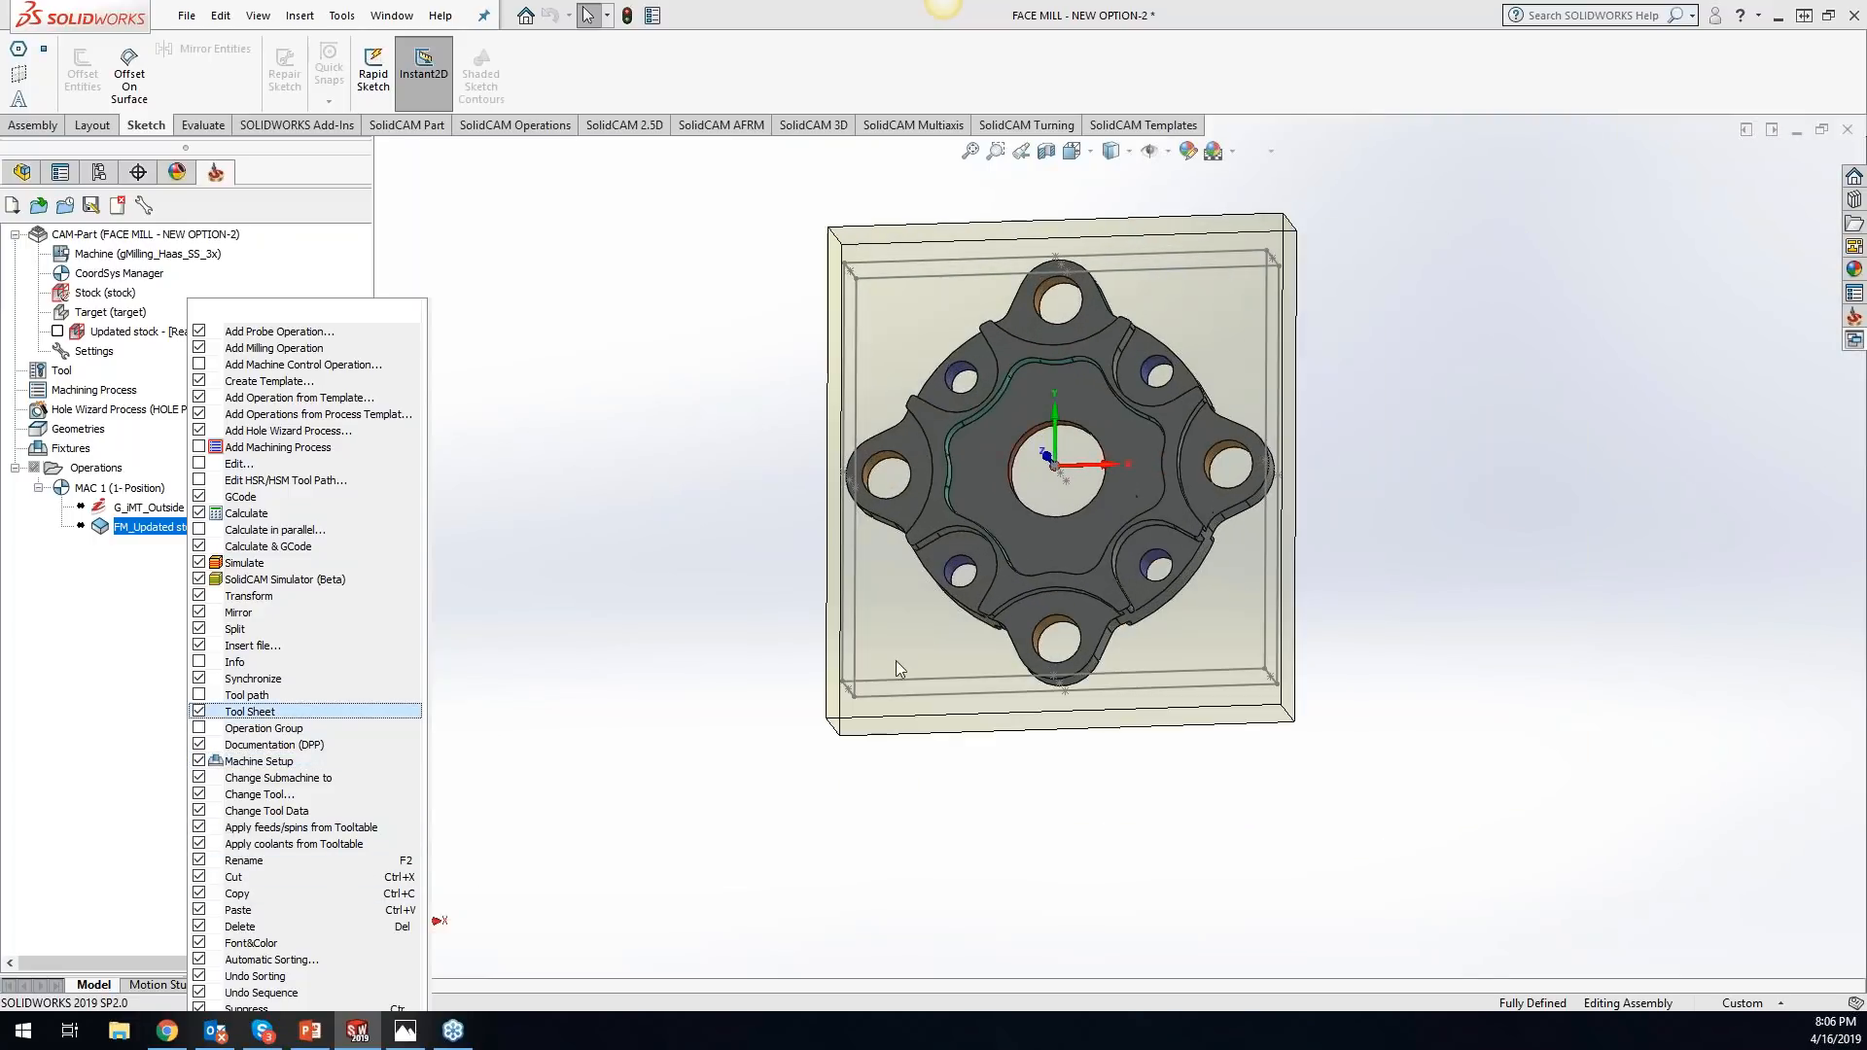
left_click(512, 681)
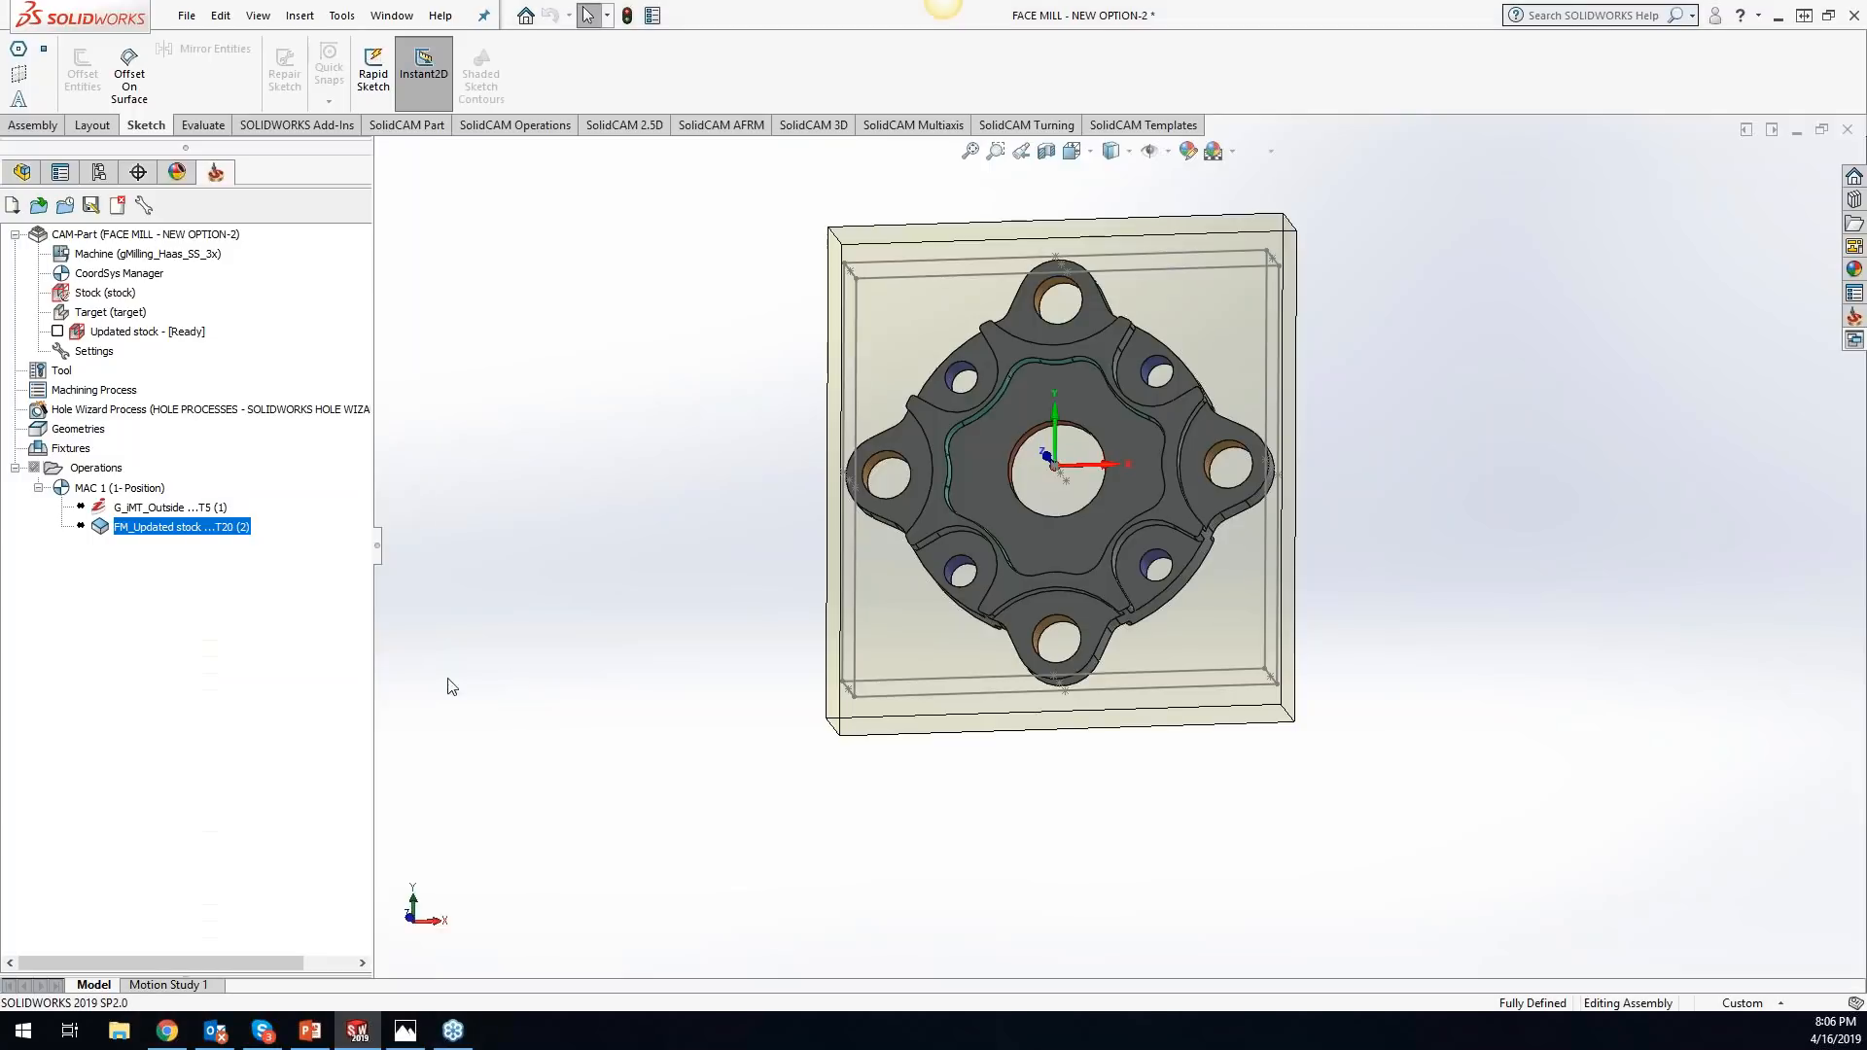
- Examine the commands offered in the context menus of the face mill operation, Geometries, Operations and the G_iMT_Outside operation
right_click(204, 533)
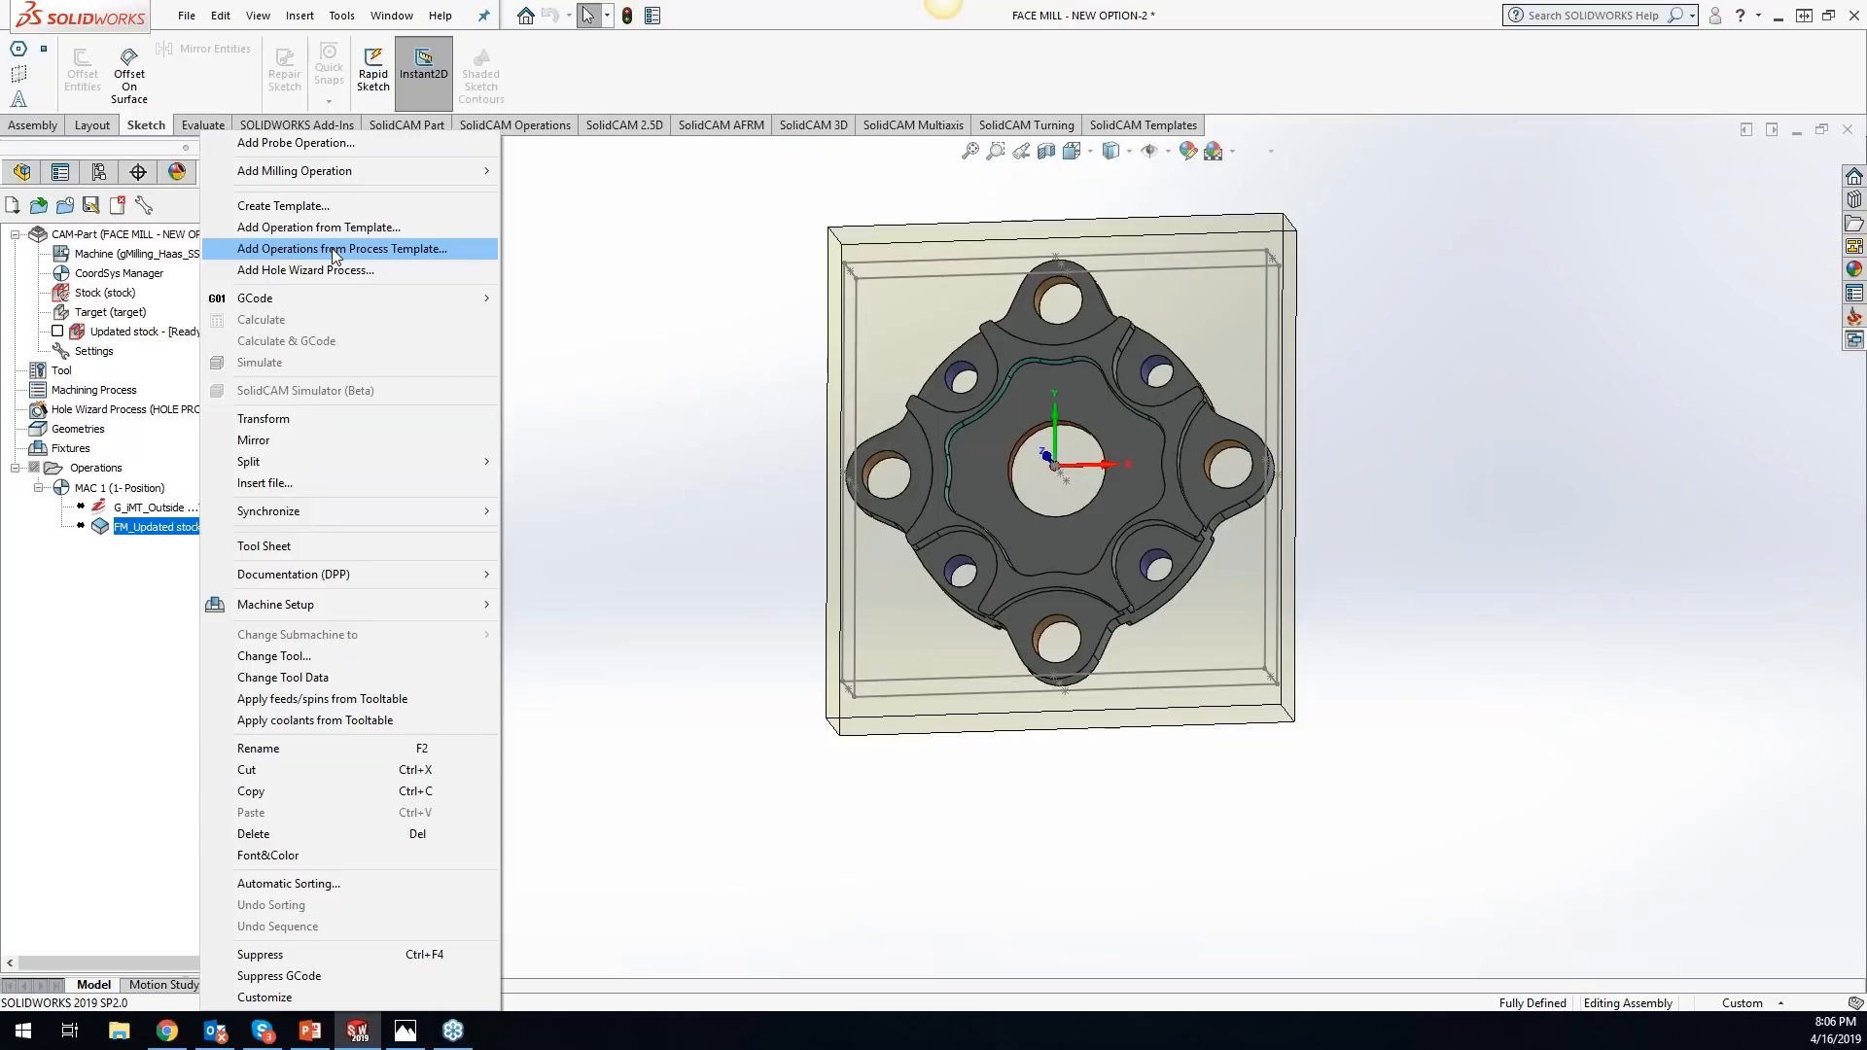
mouse_move(320, 296)
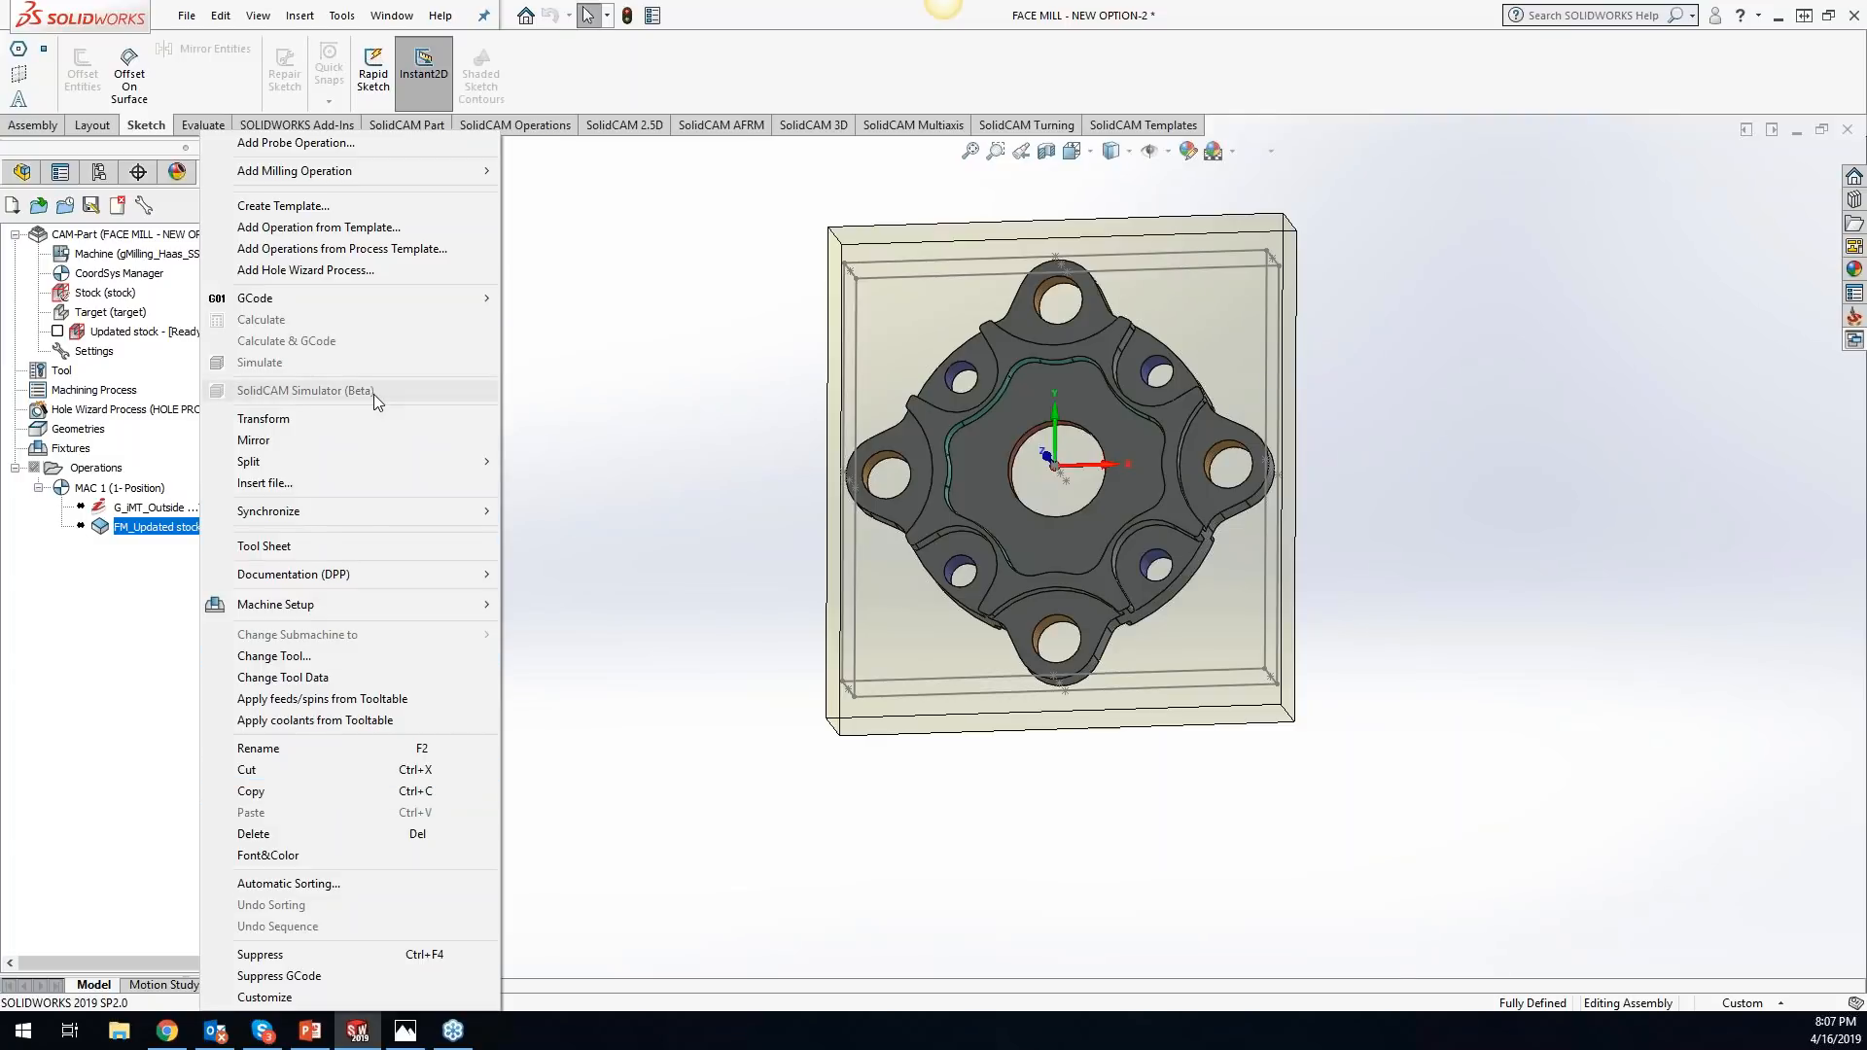
left_click(1655, 68)
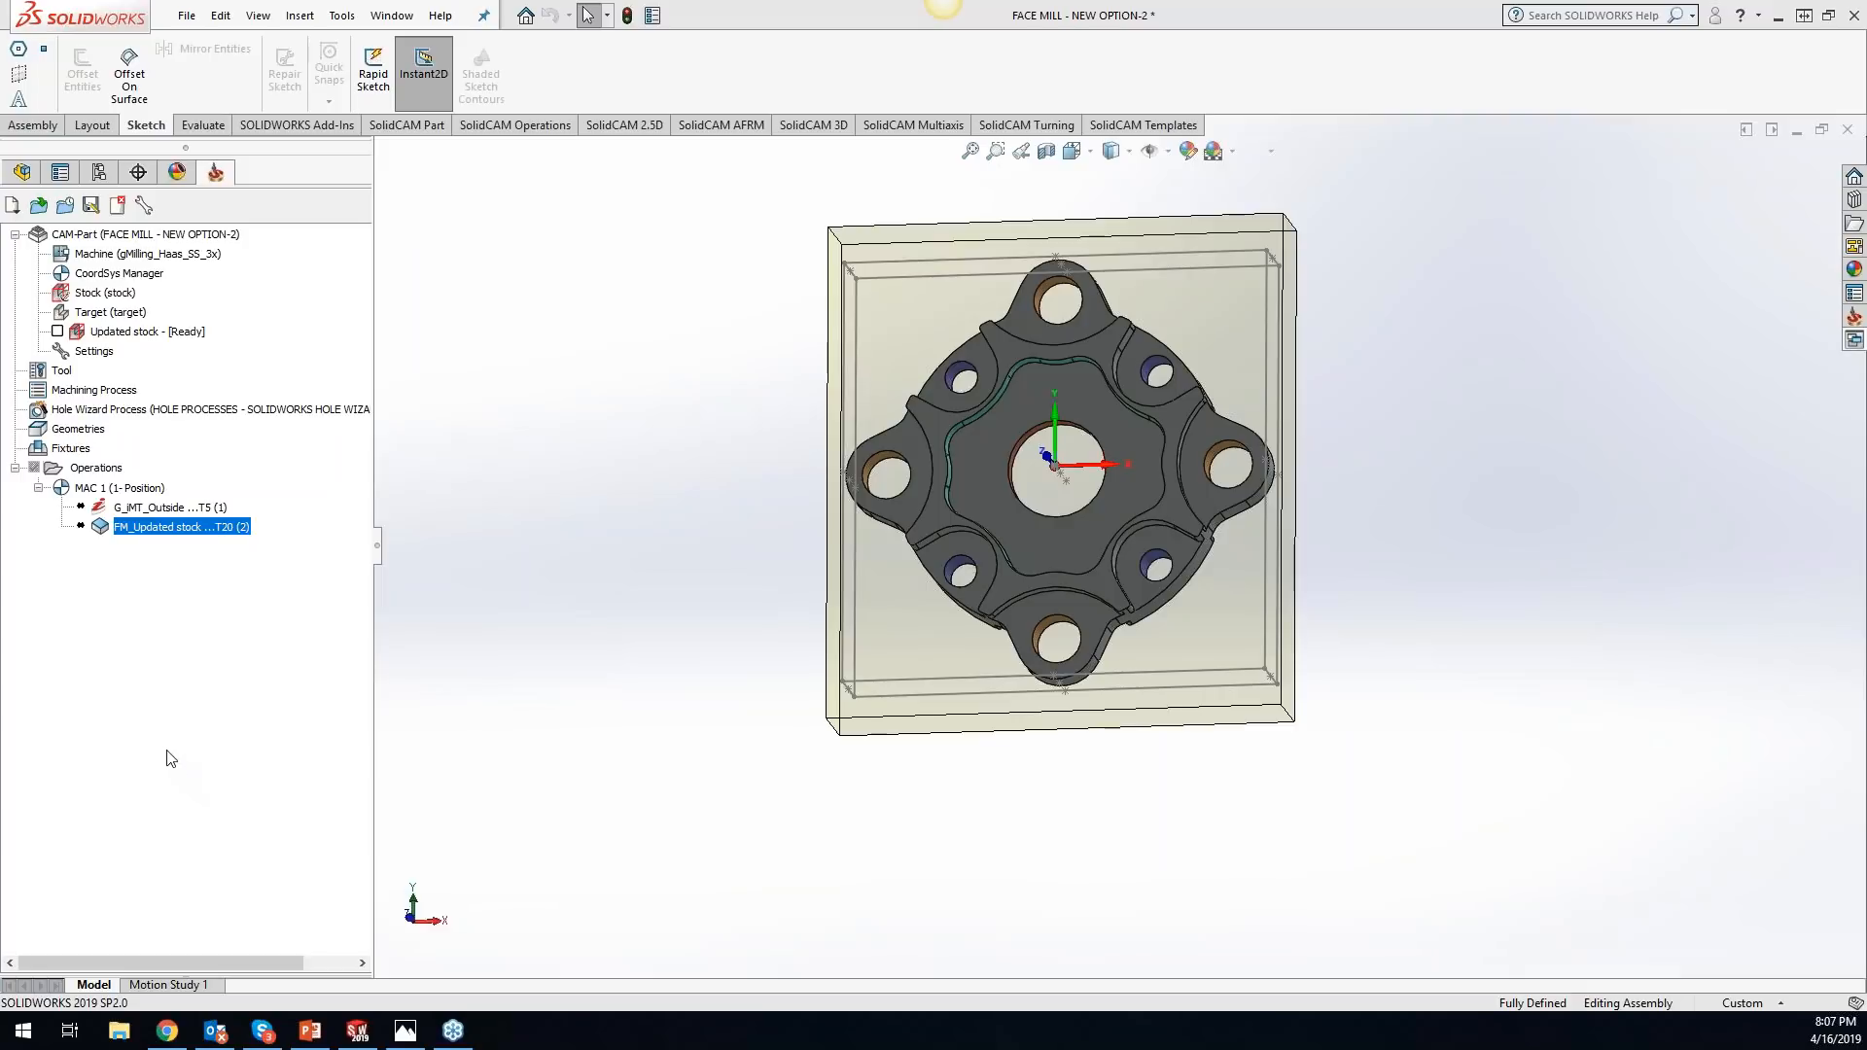
right_click(69, 436)
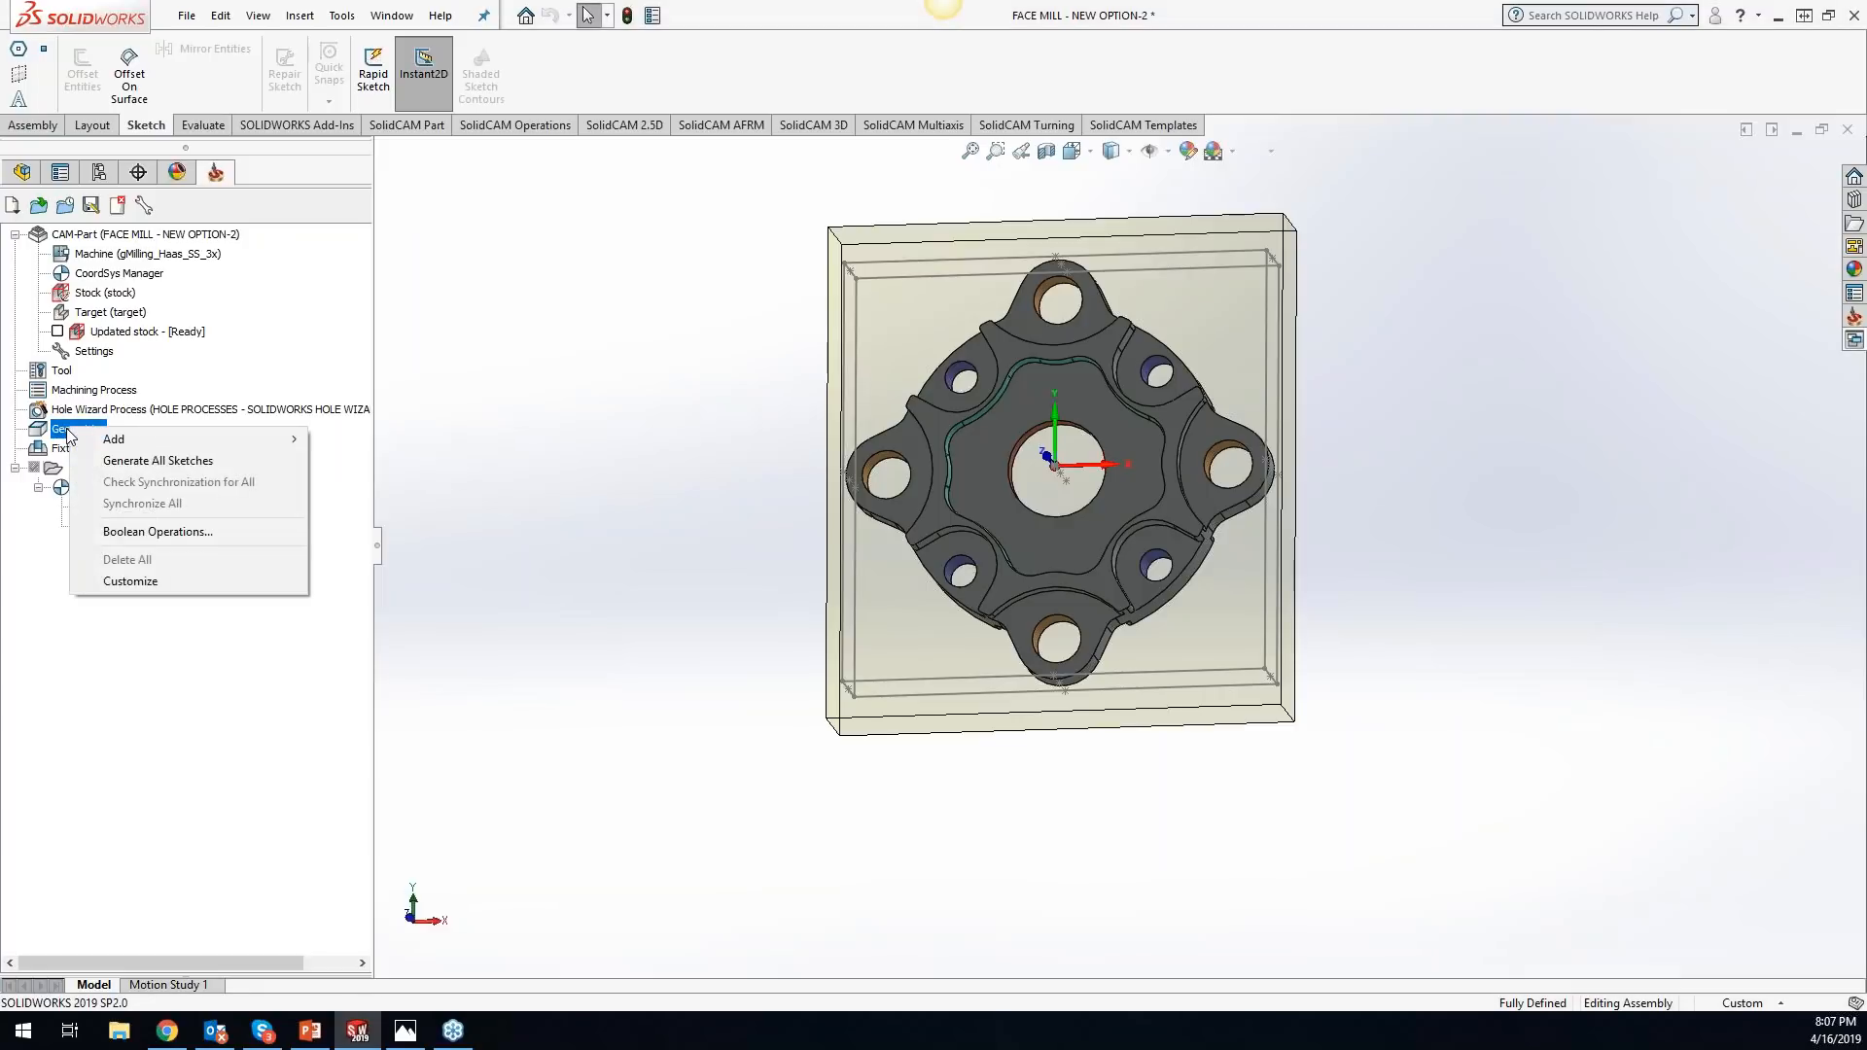
left_click(44, 588)
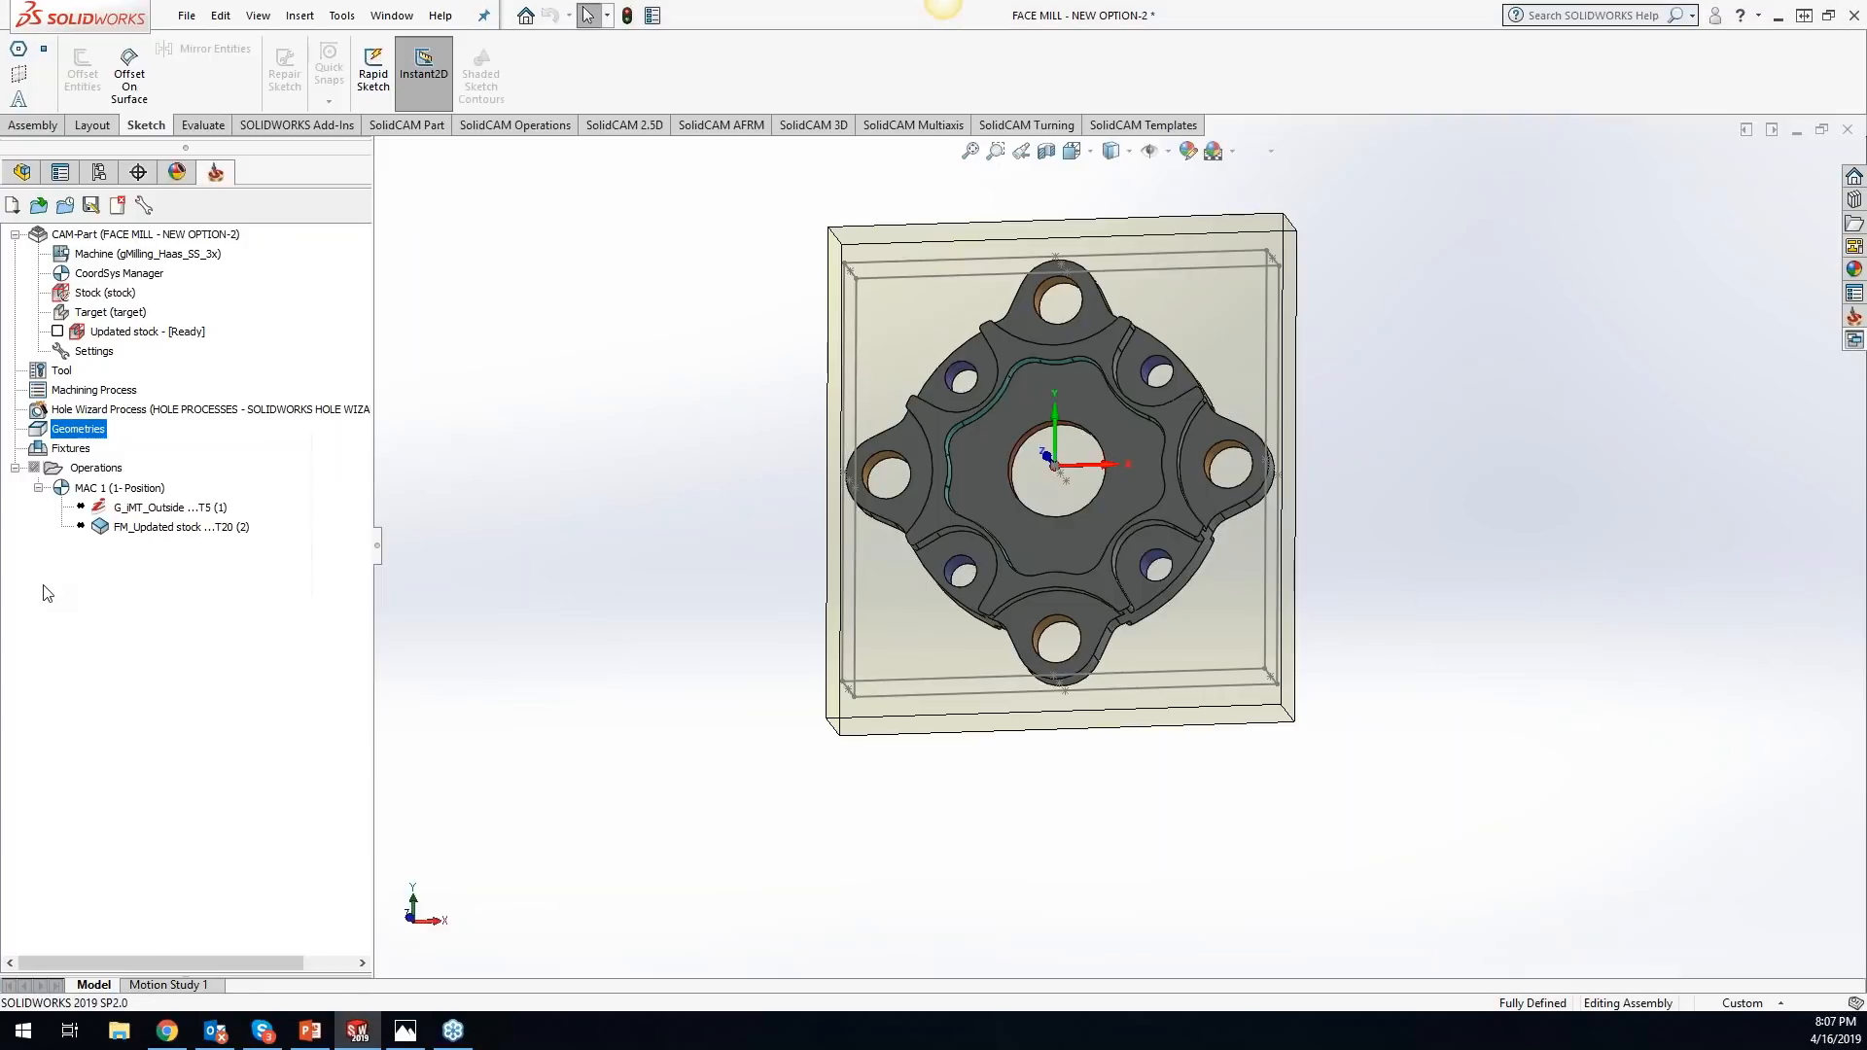
right_click(109, 472)
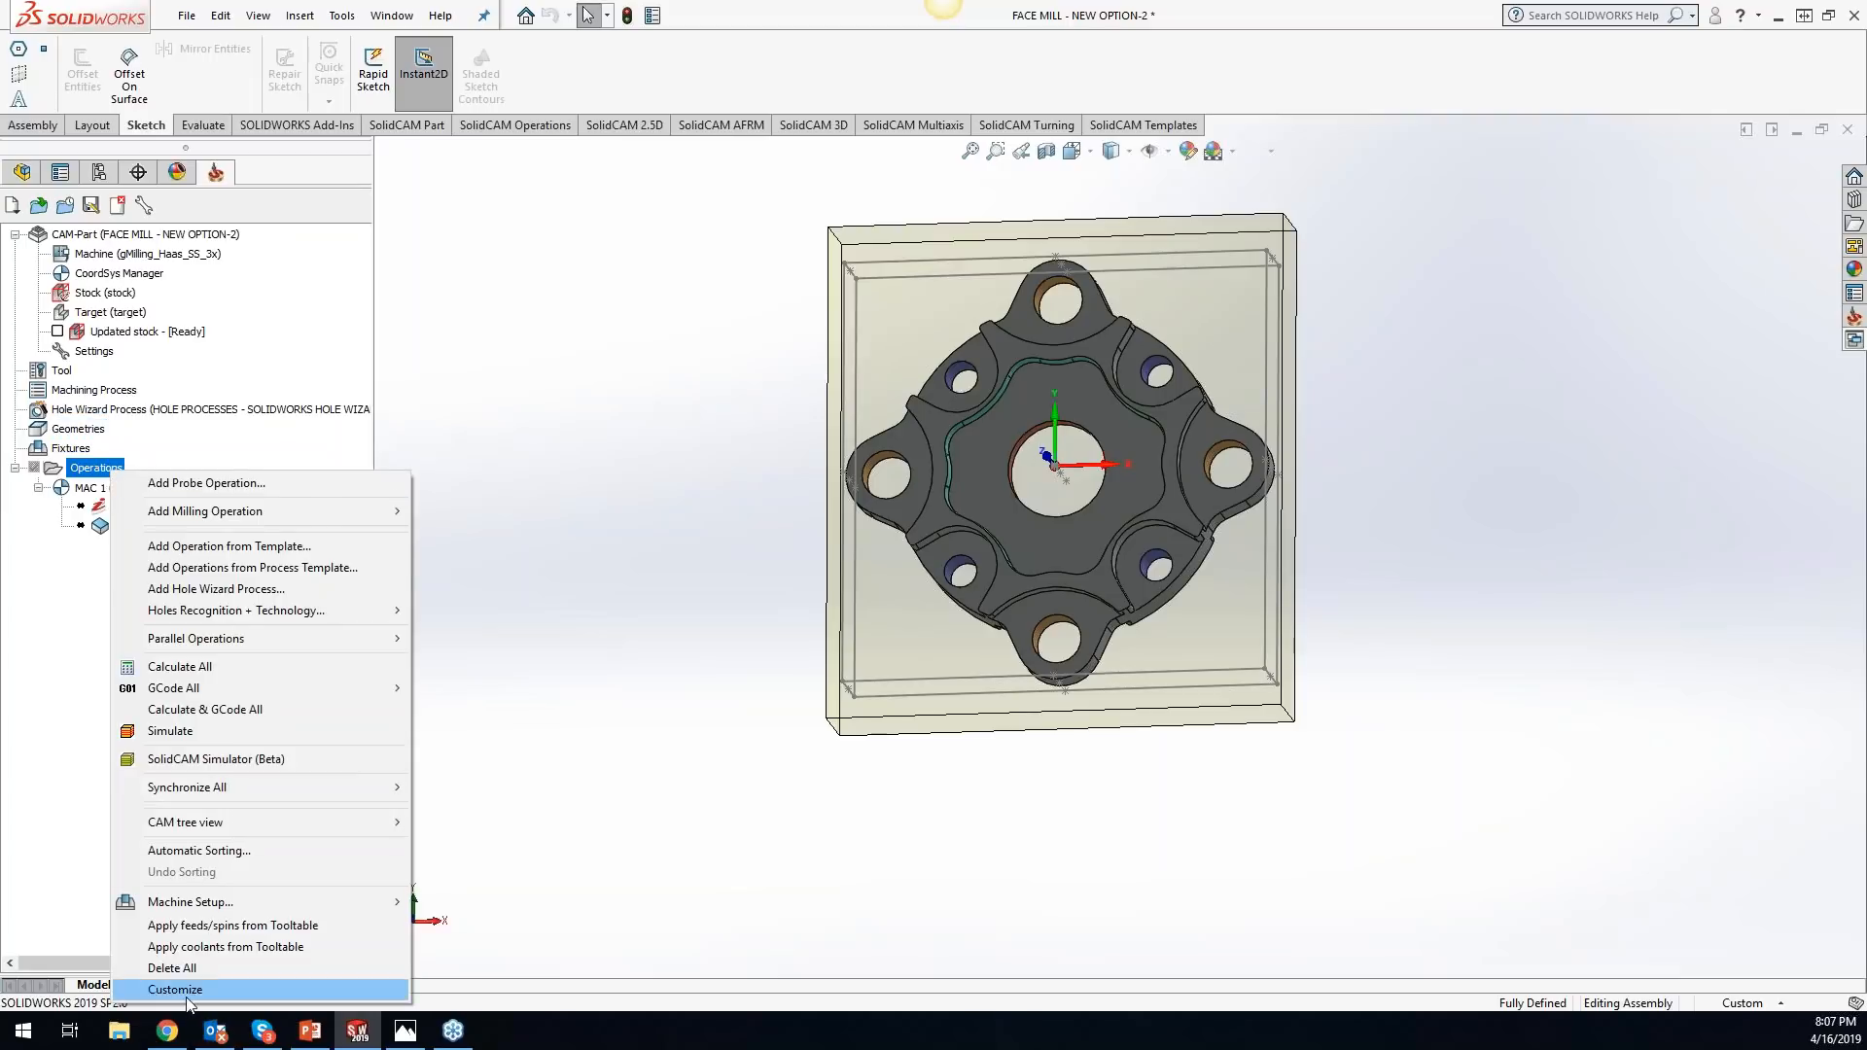
left_click(197, 426)
right_click(154, 507)
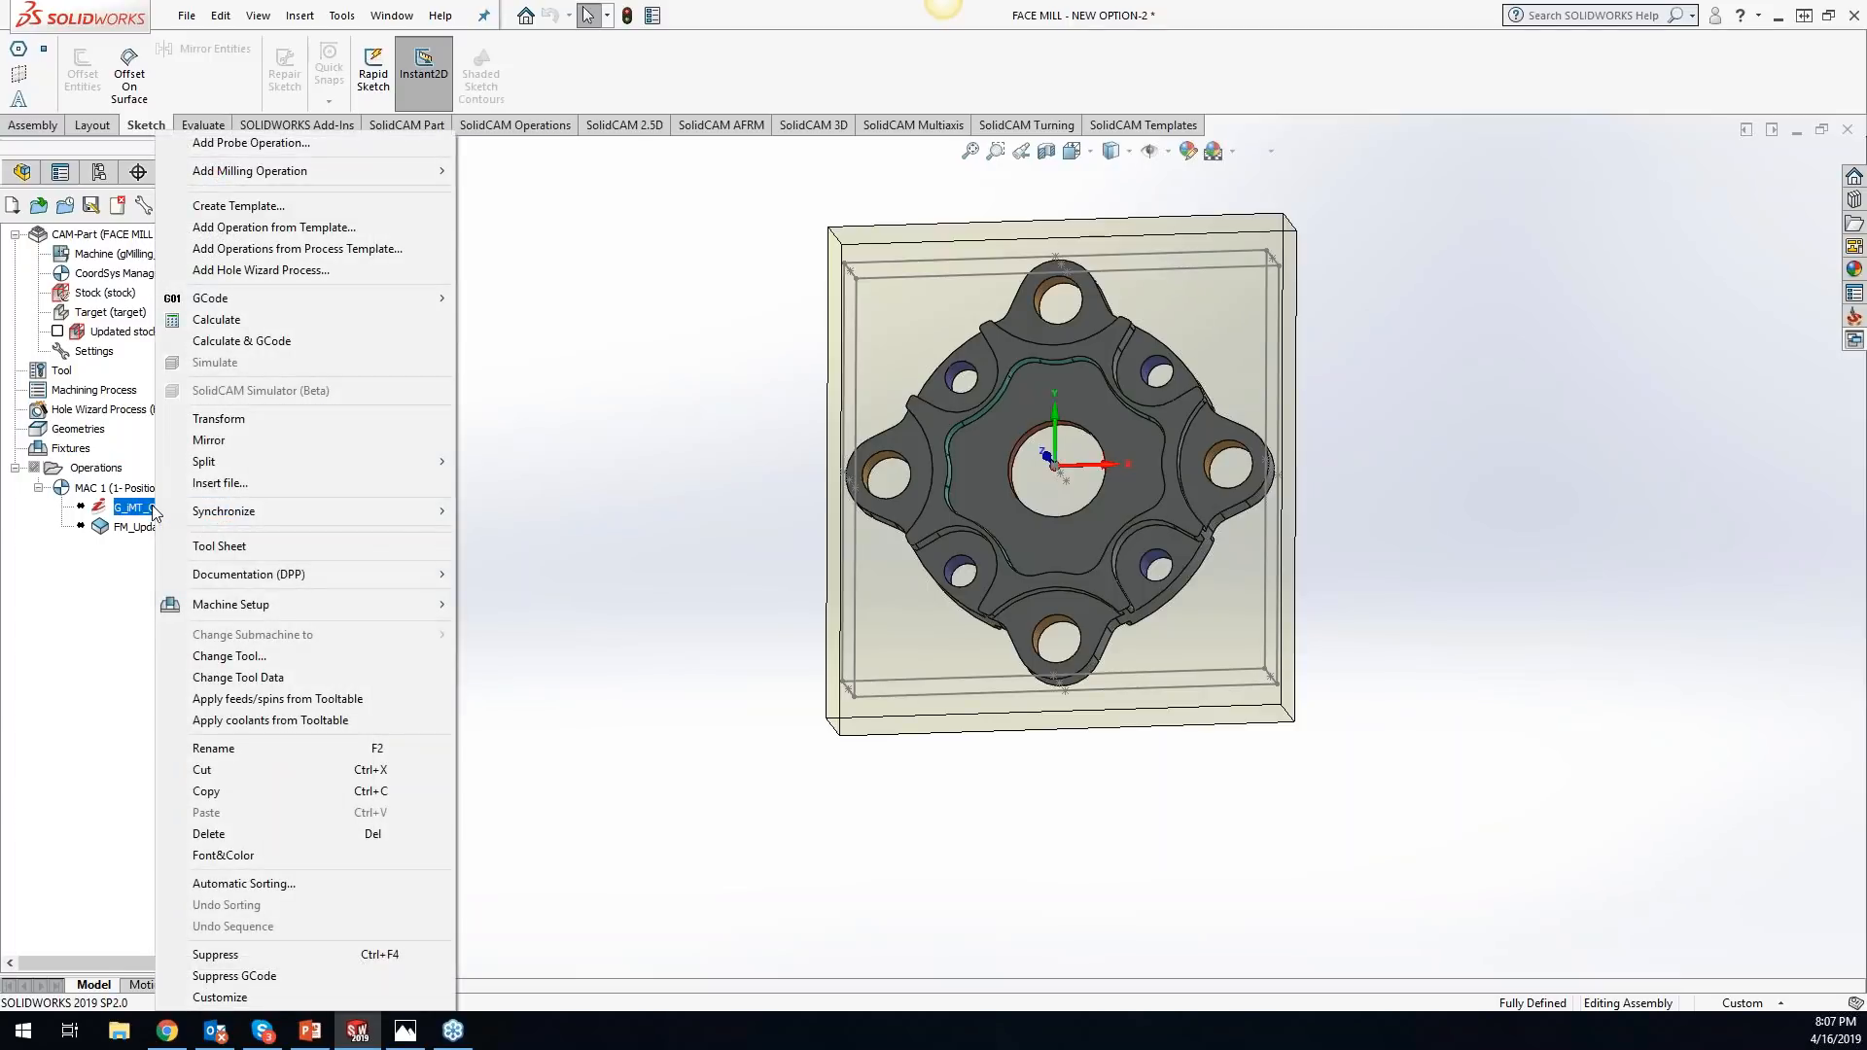
left_click(125, 595)
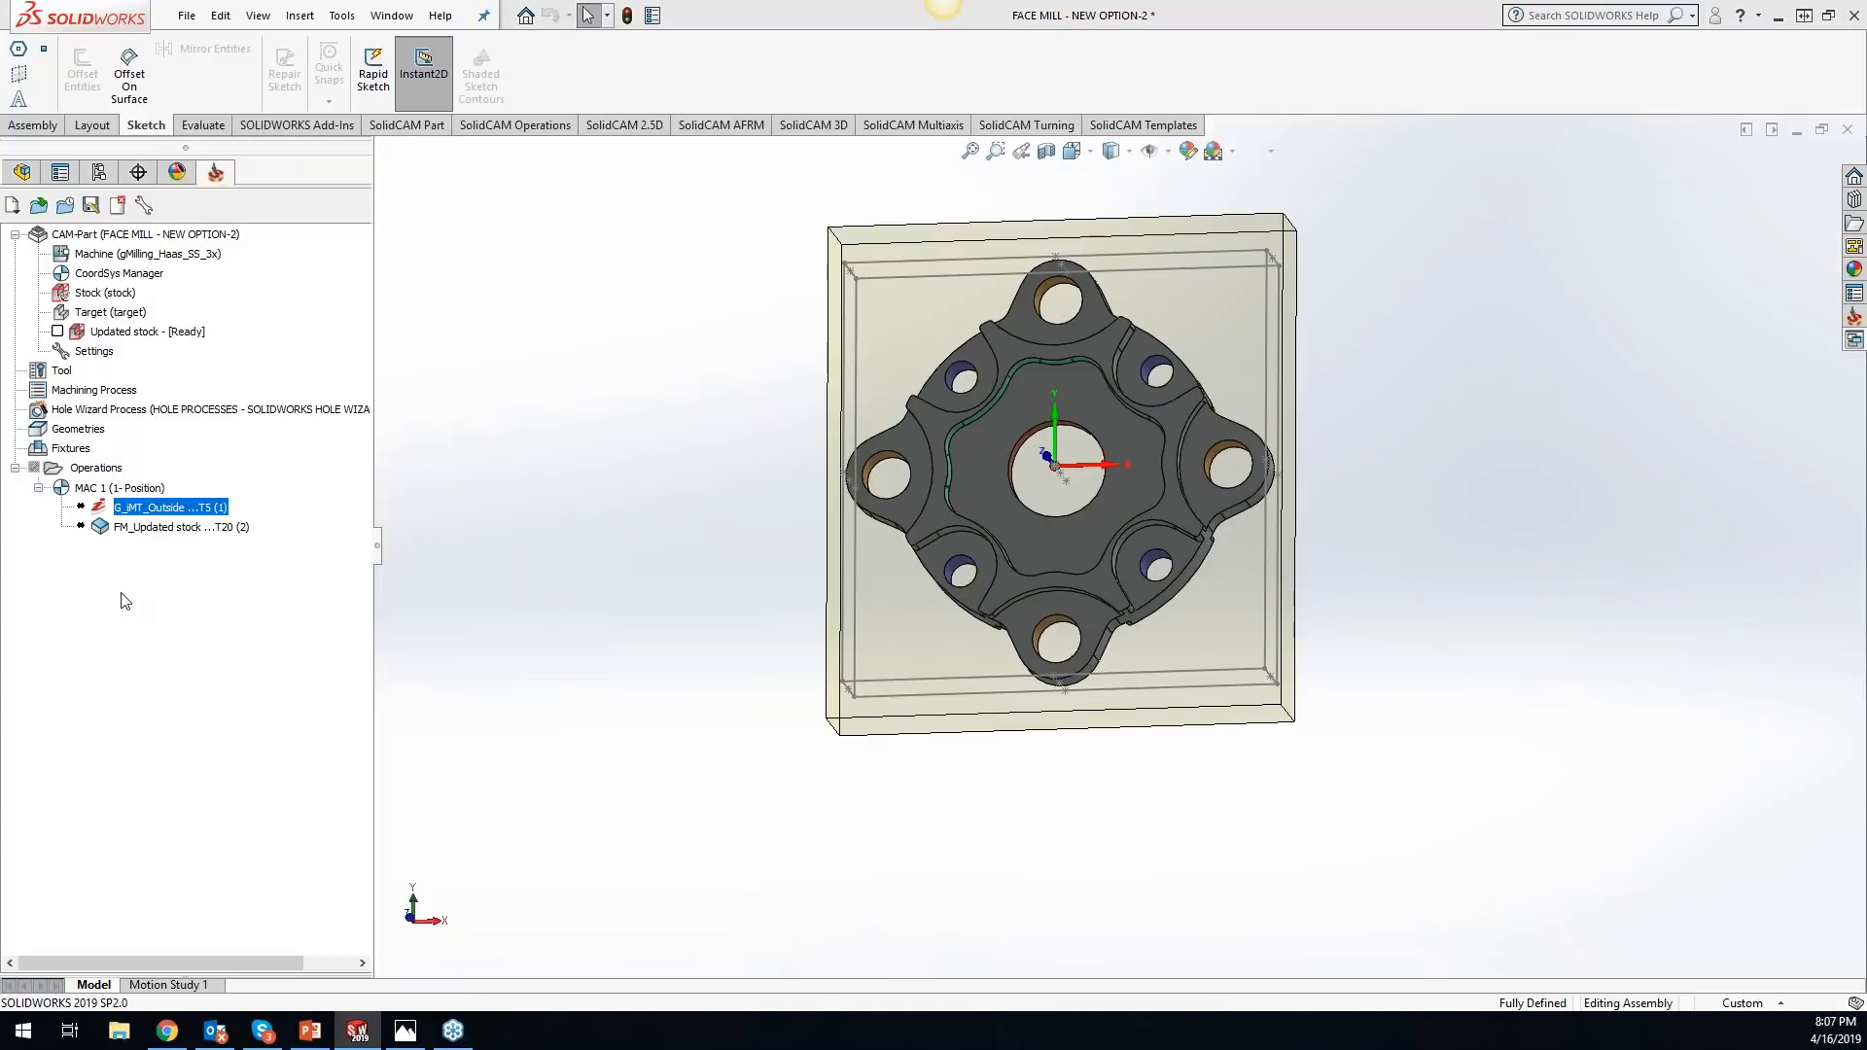
right_click(146, 511)
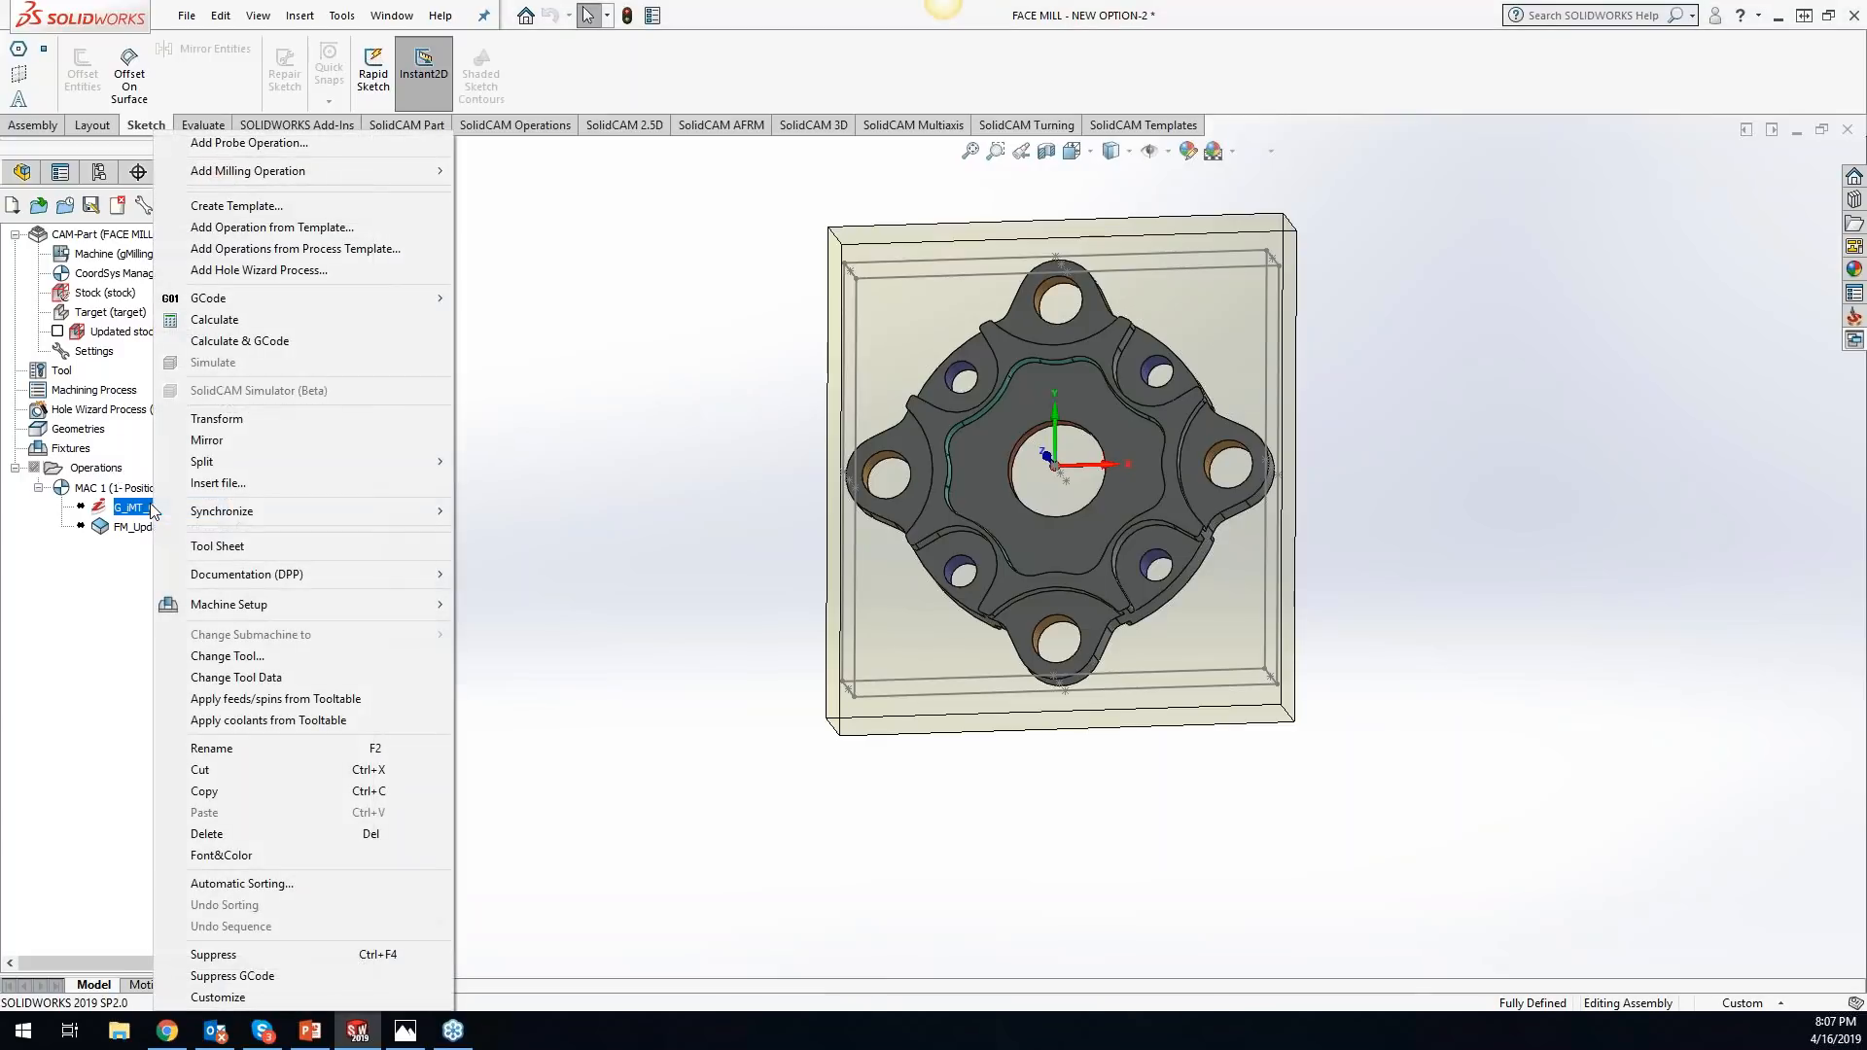
- Add a machine setup above the G_iMT_Outside operation, keeping the name Setup and no fixture
mouse_move(256, 605)
left_click(528, 611)
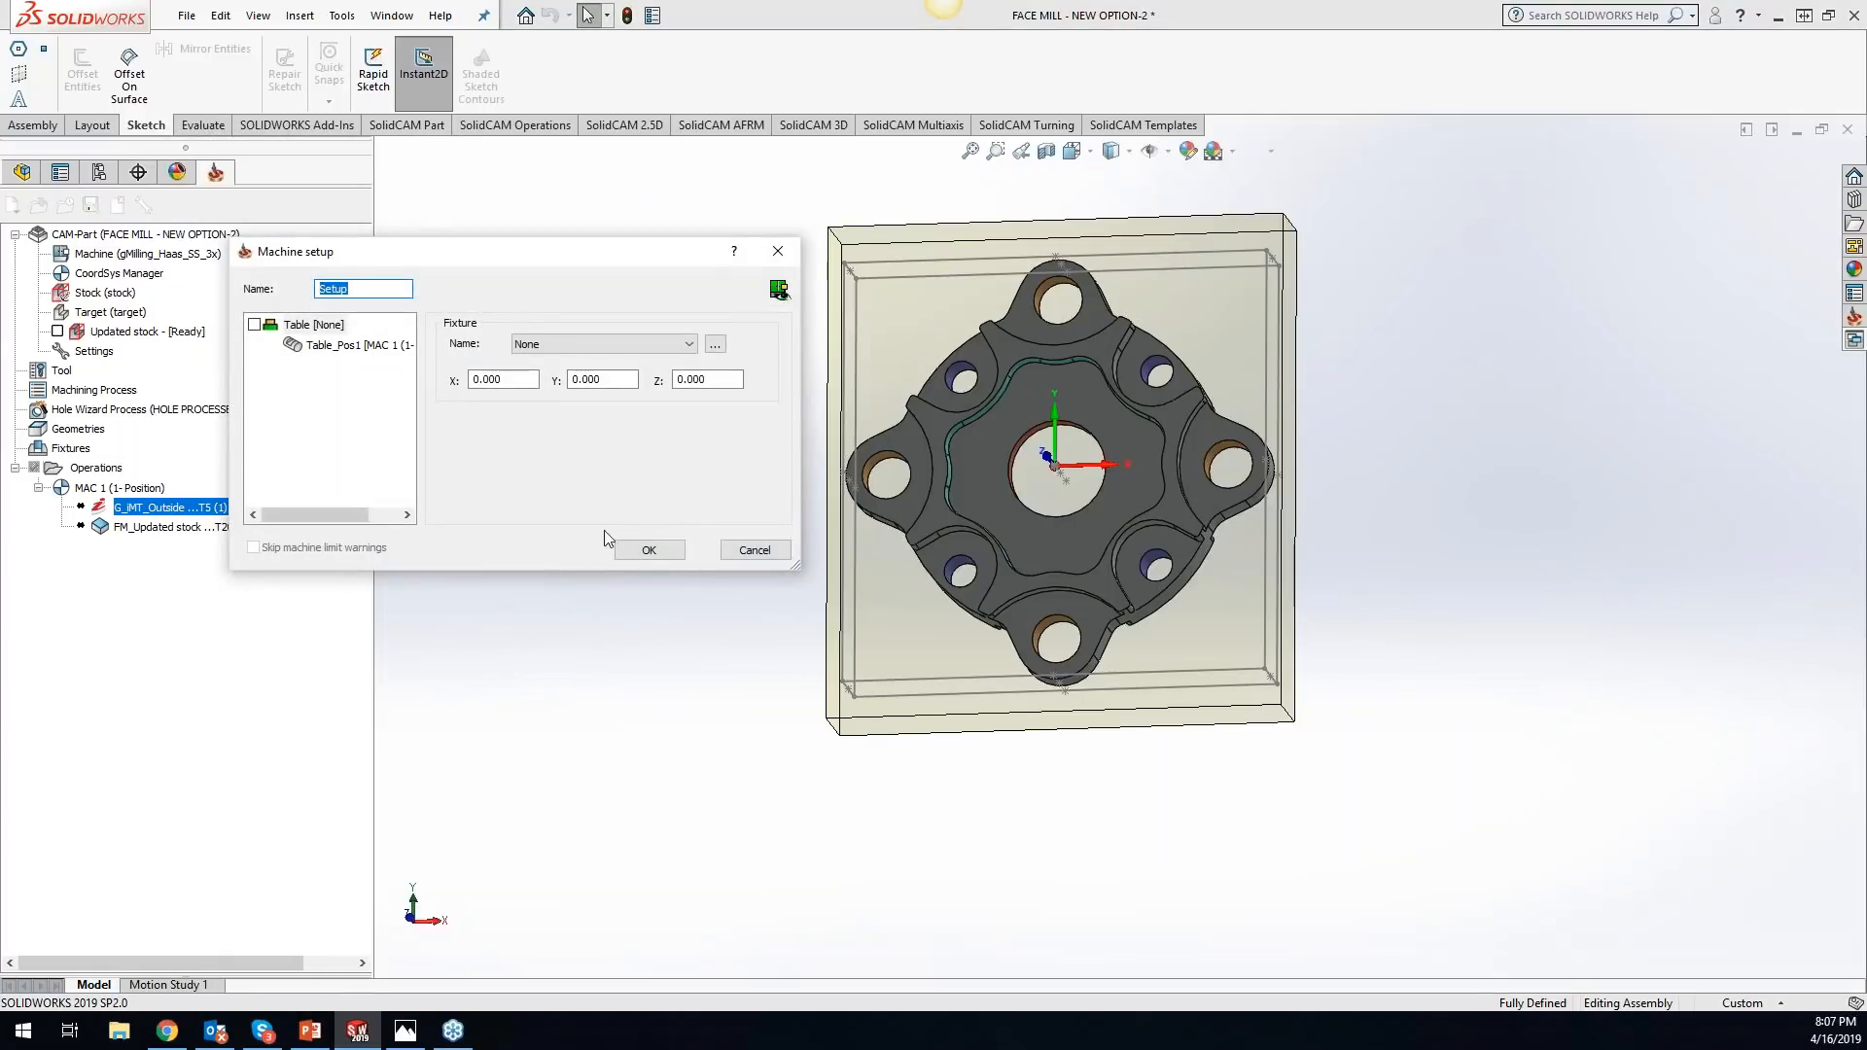
left_click(649, 551)
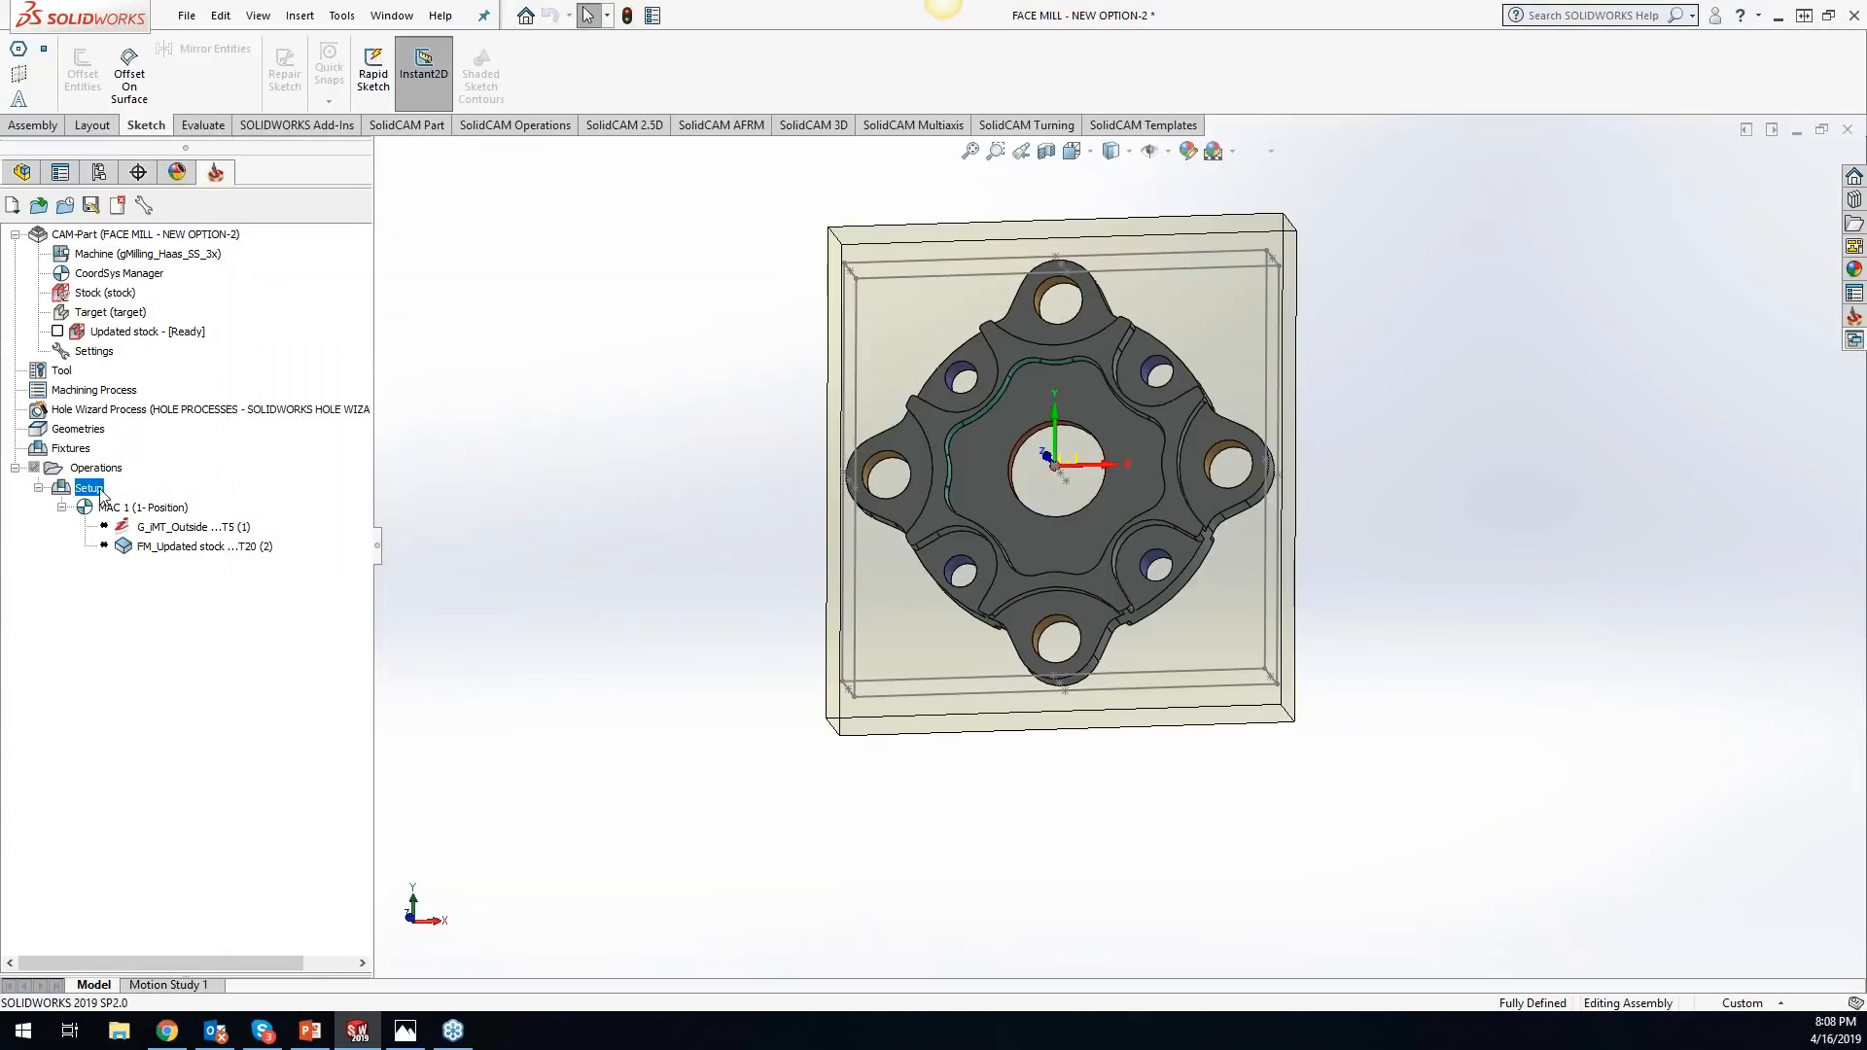
- Examine the customizable commands of the Setup's context menu and the commands offered for the FM_Updated stock operation
right_click(96, 490)
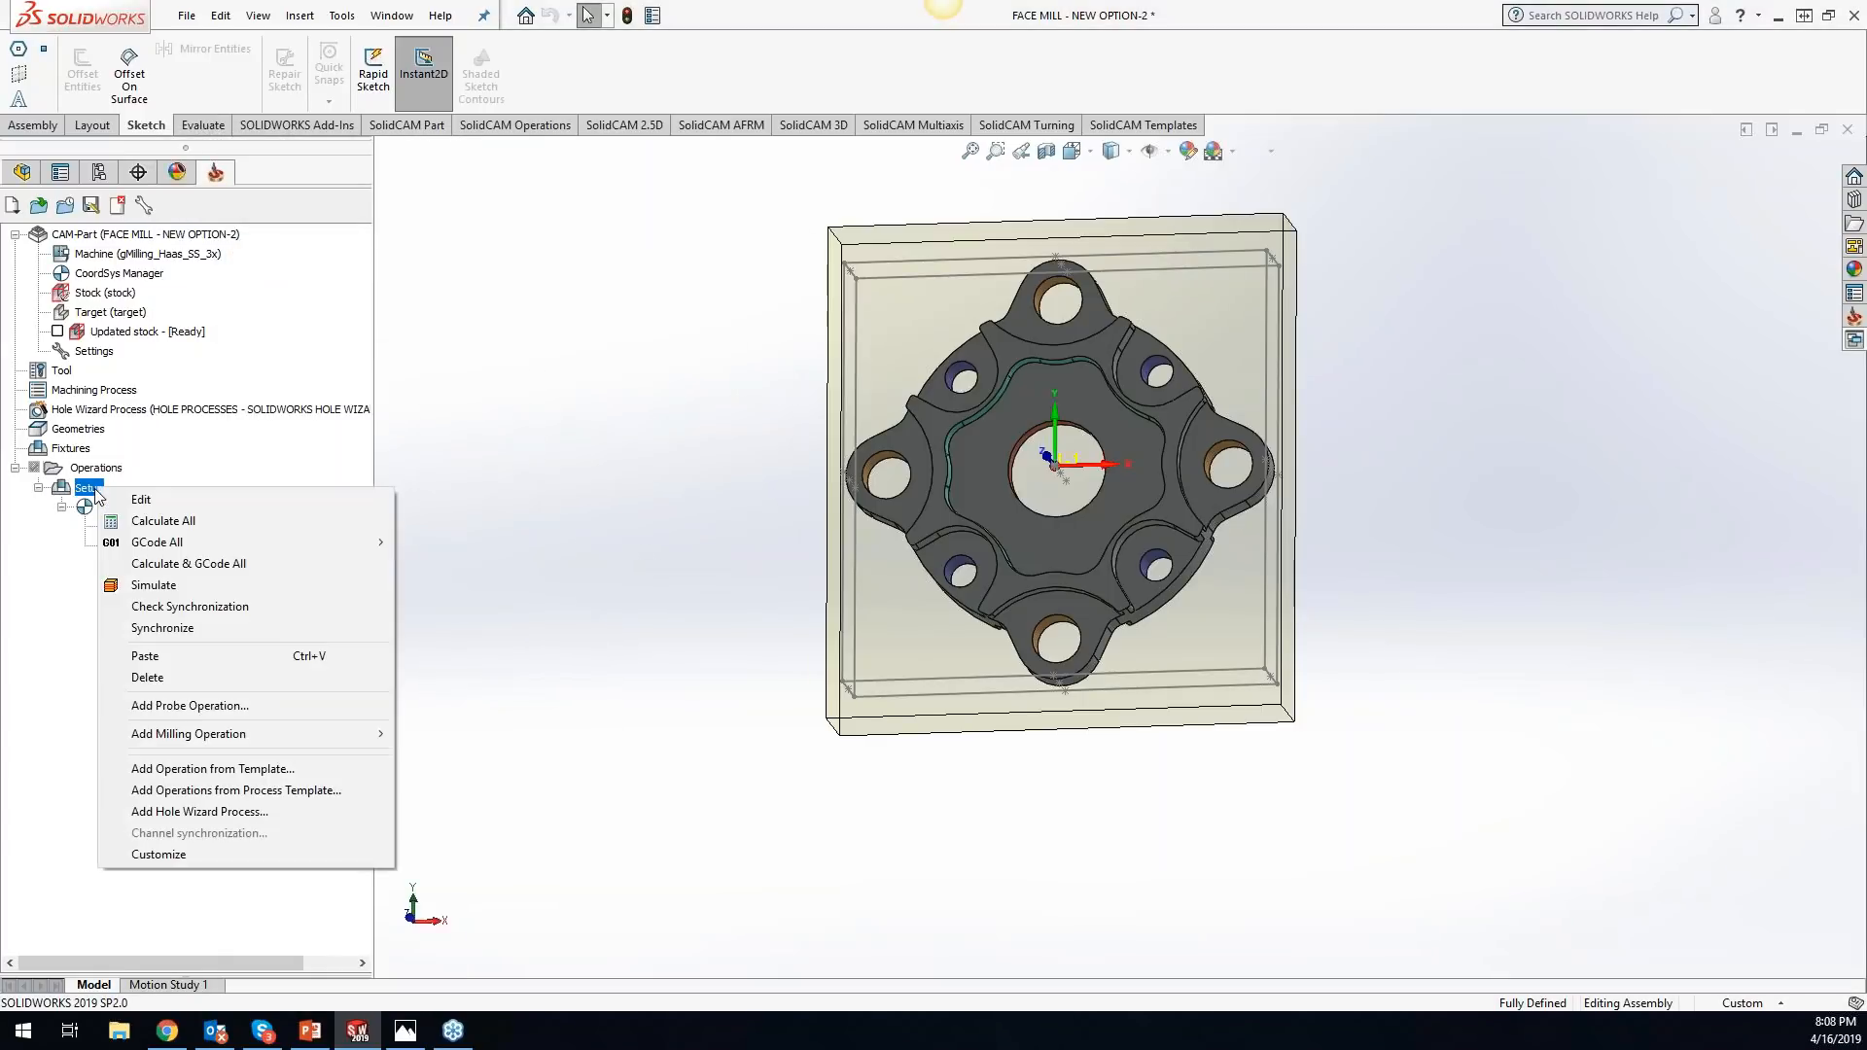
left_click(182, 856)
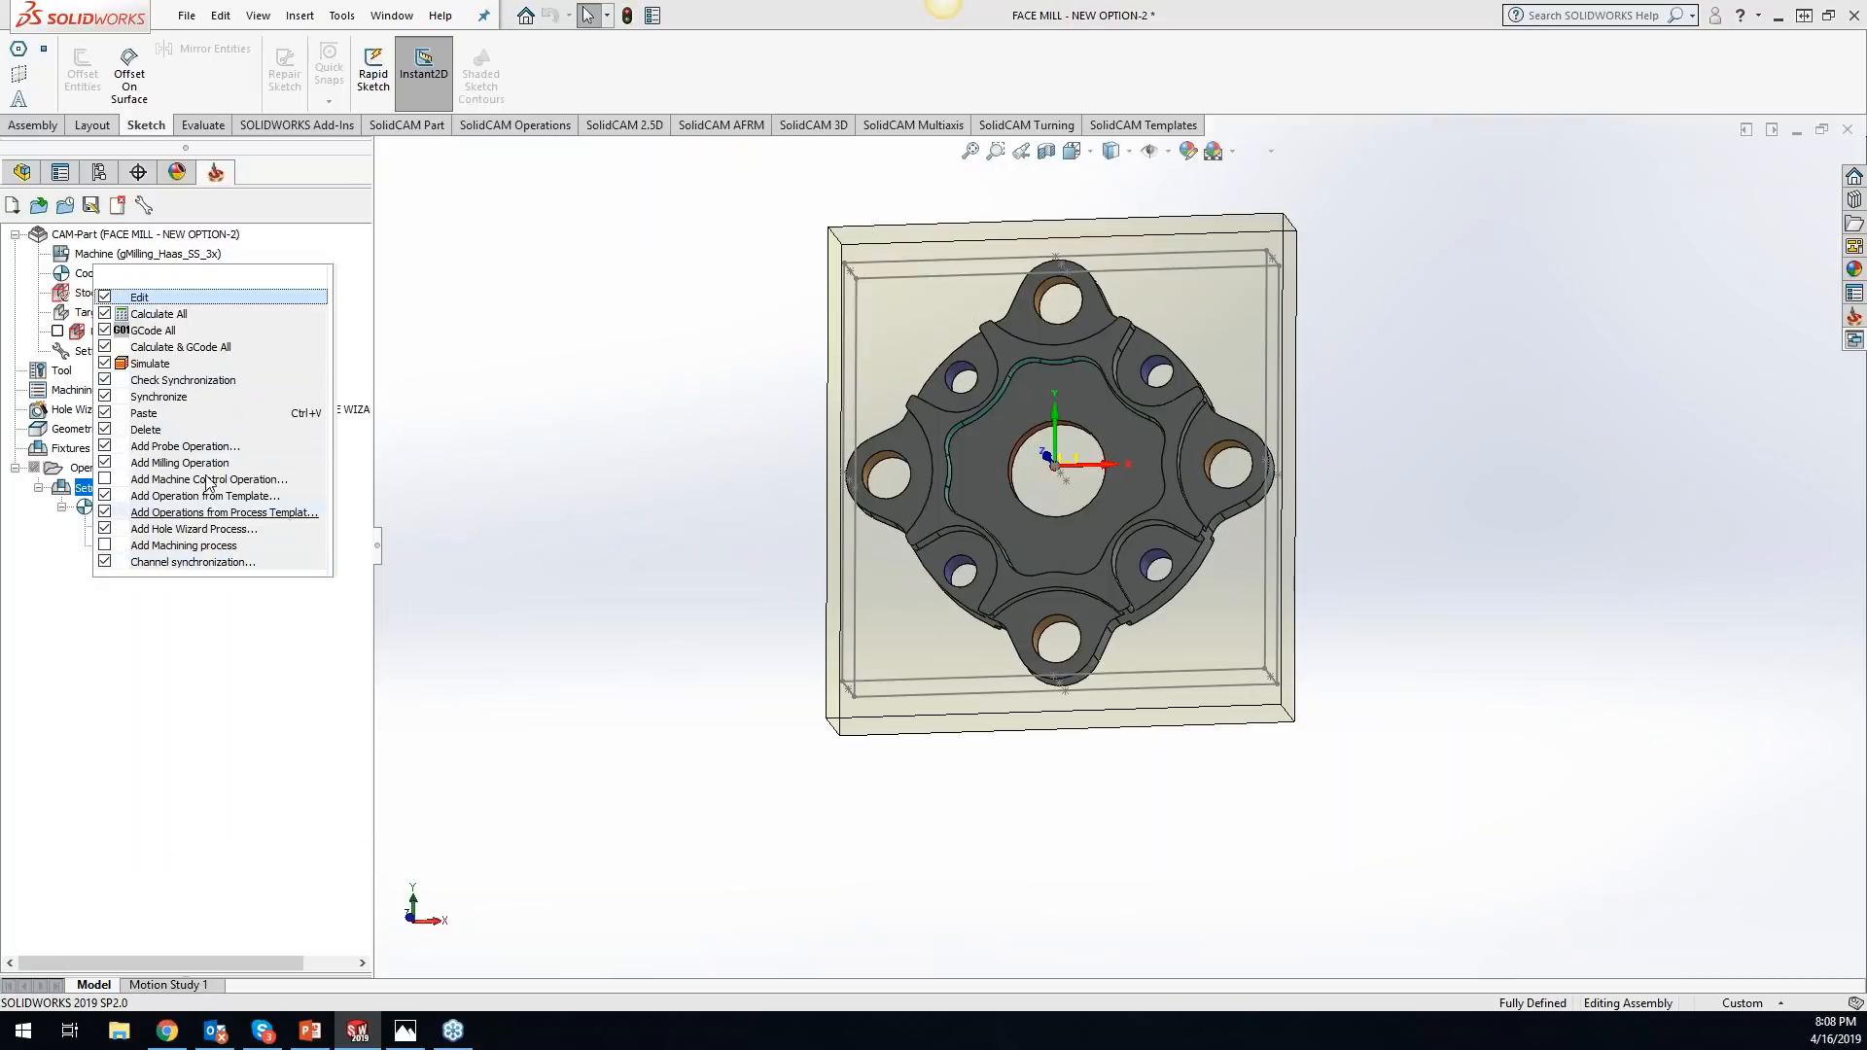
left_click(159, 397)
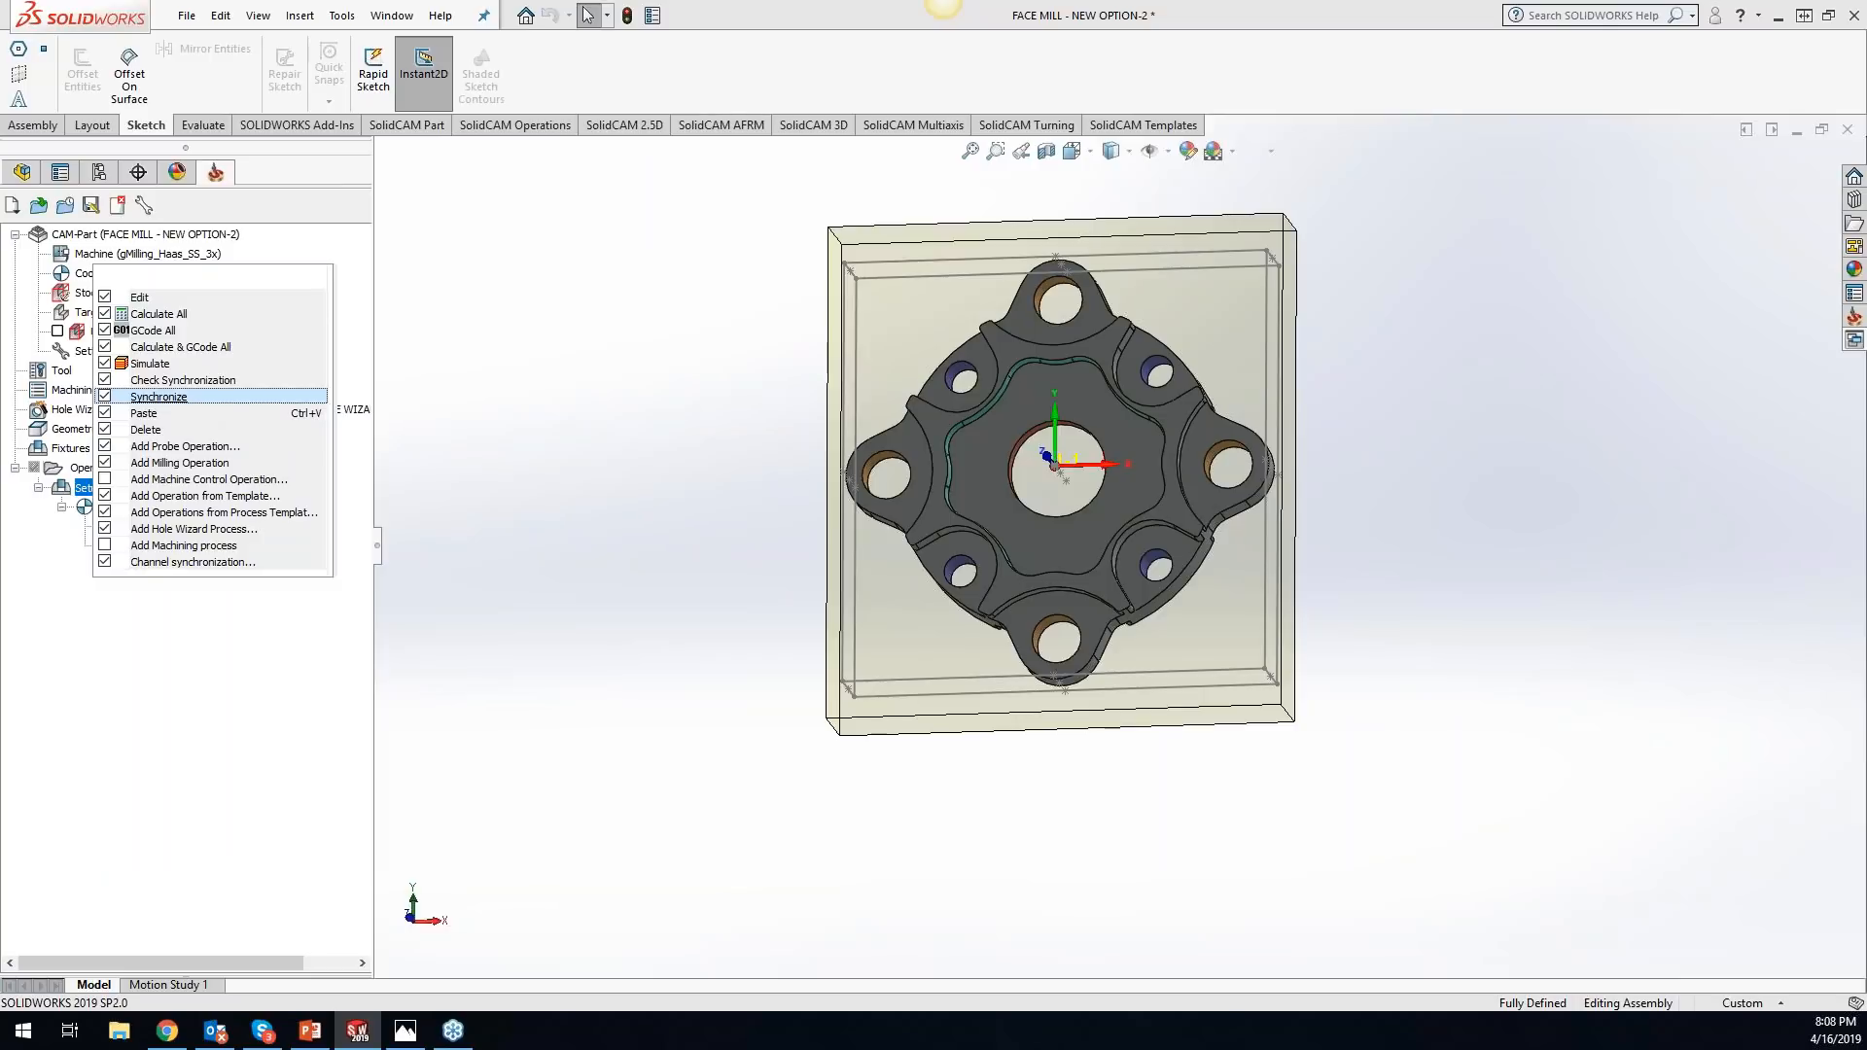
left_click(219, 631)
right_click(95, 488)
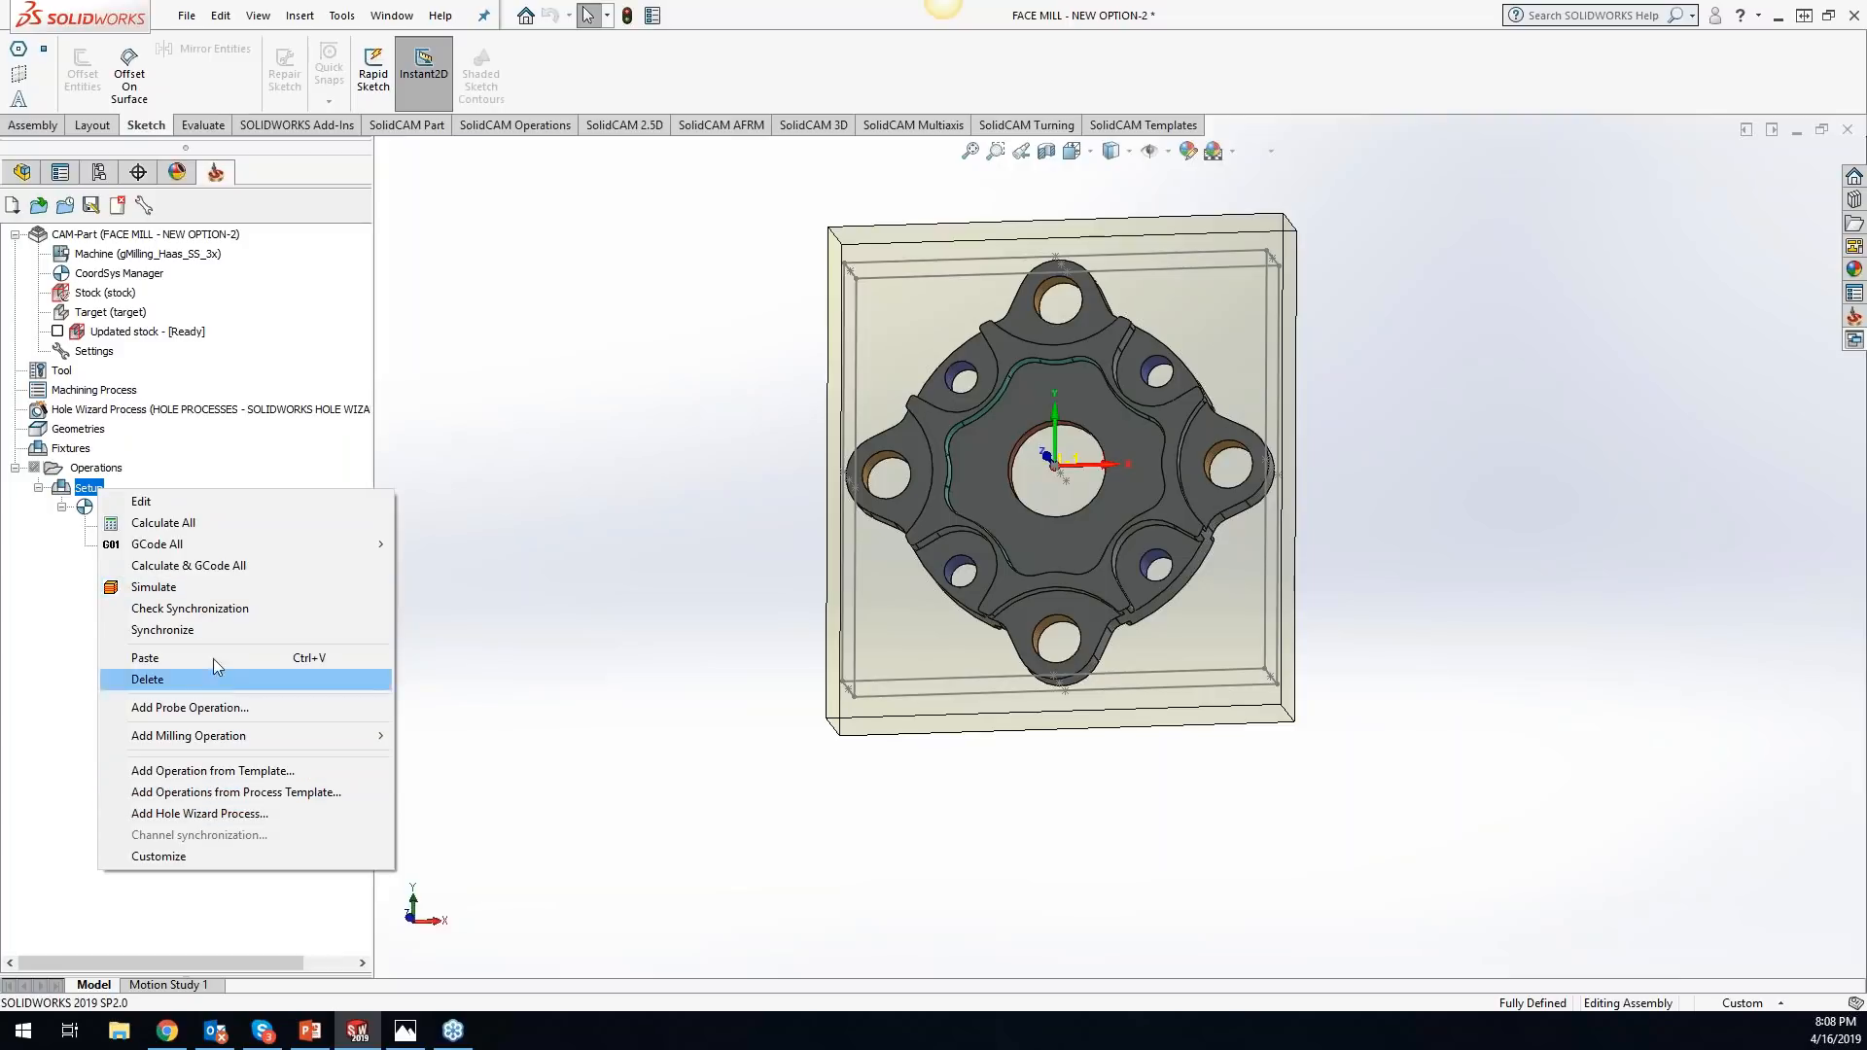
left_click(562, 667)
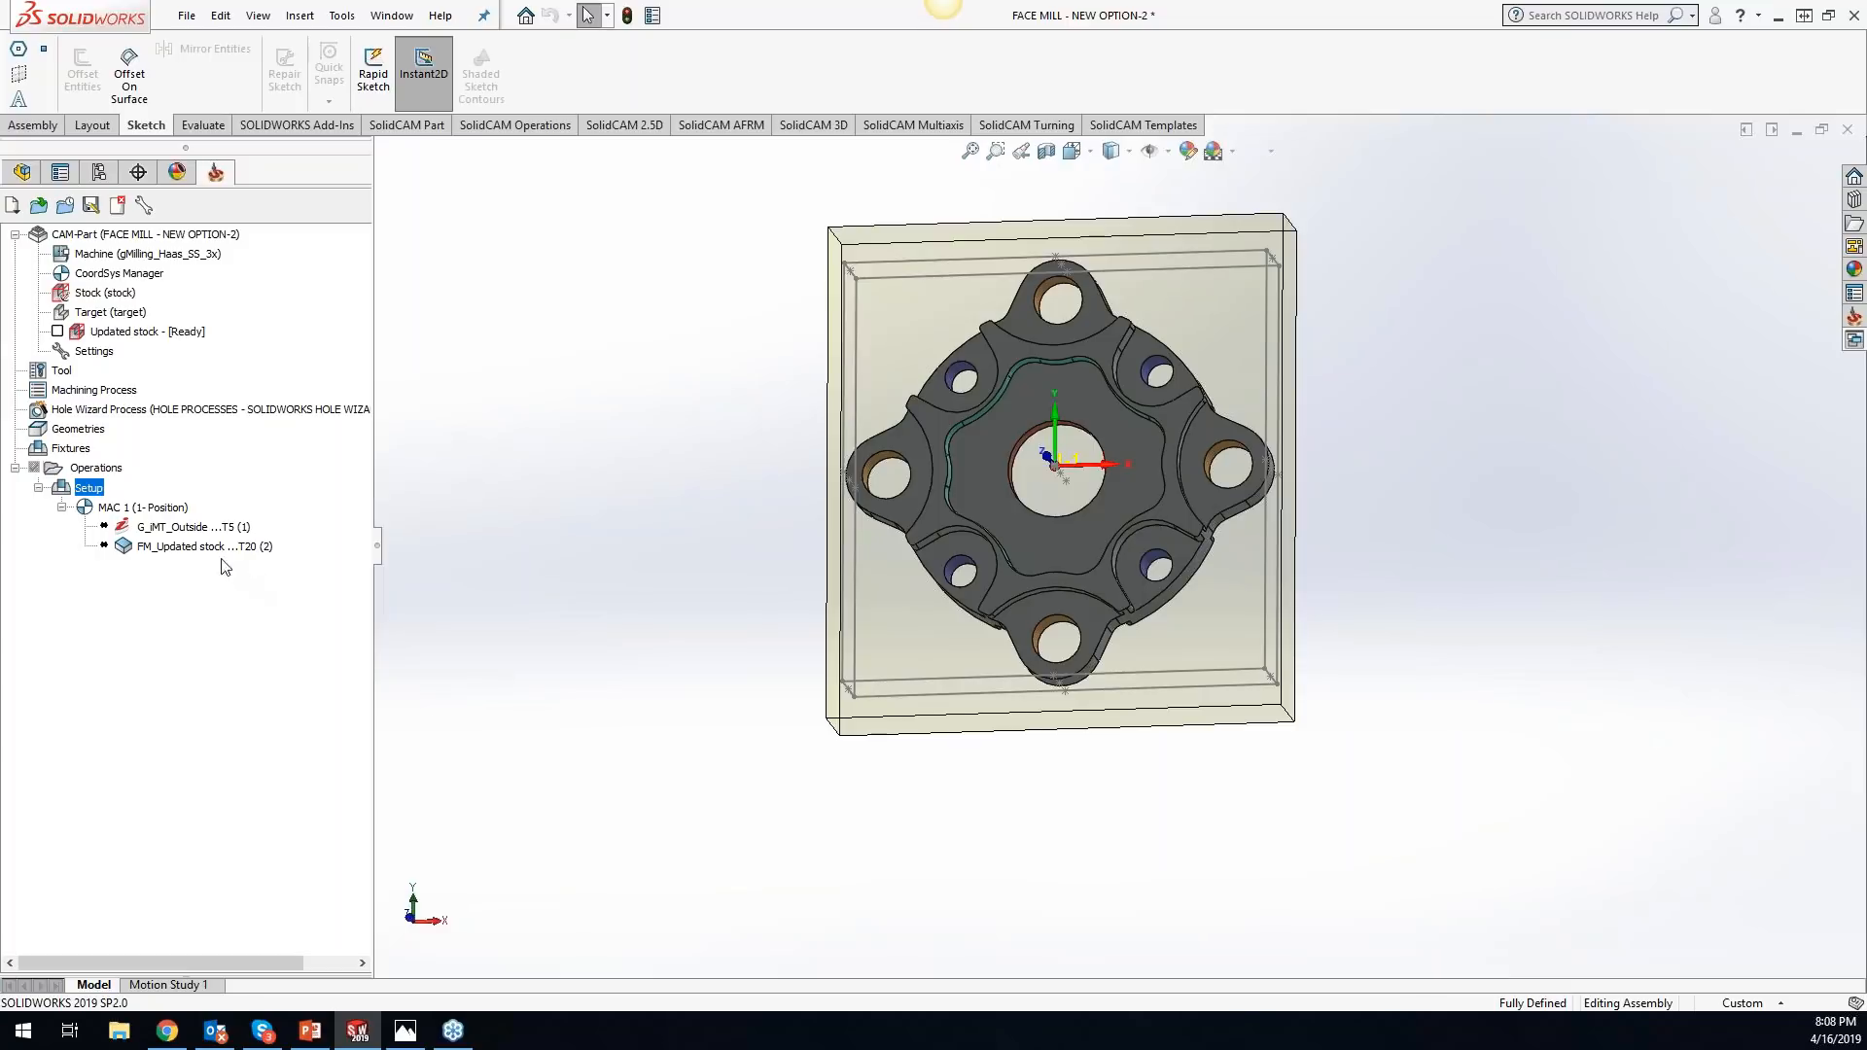
right_click(188, 550)
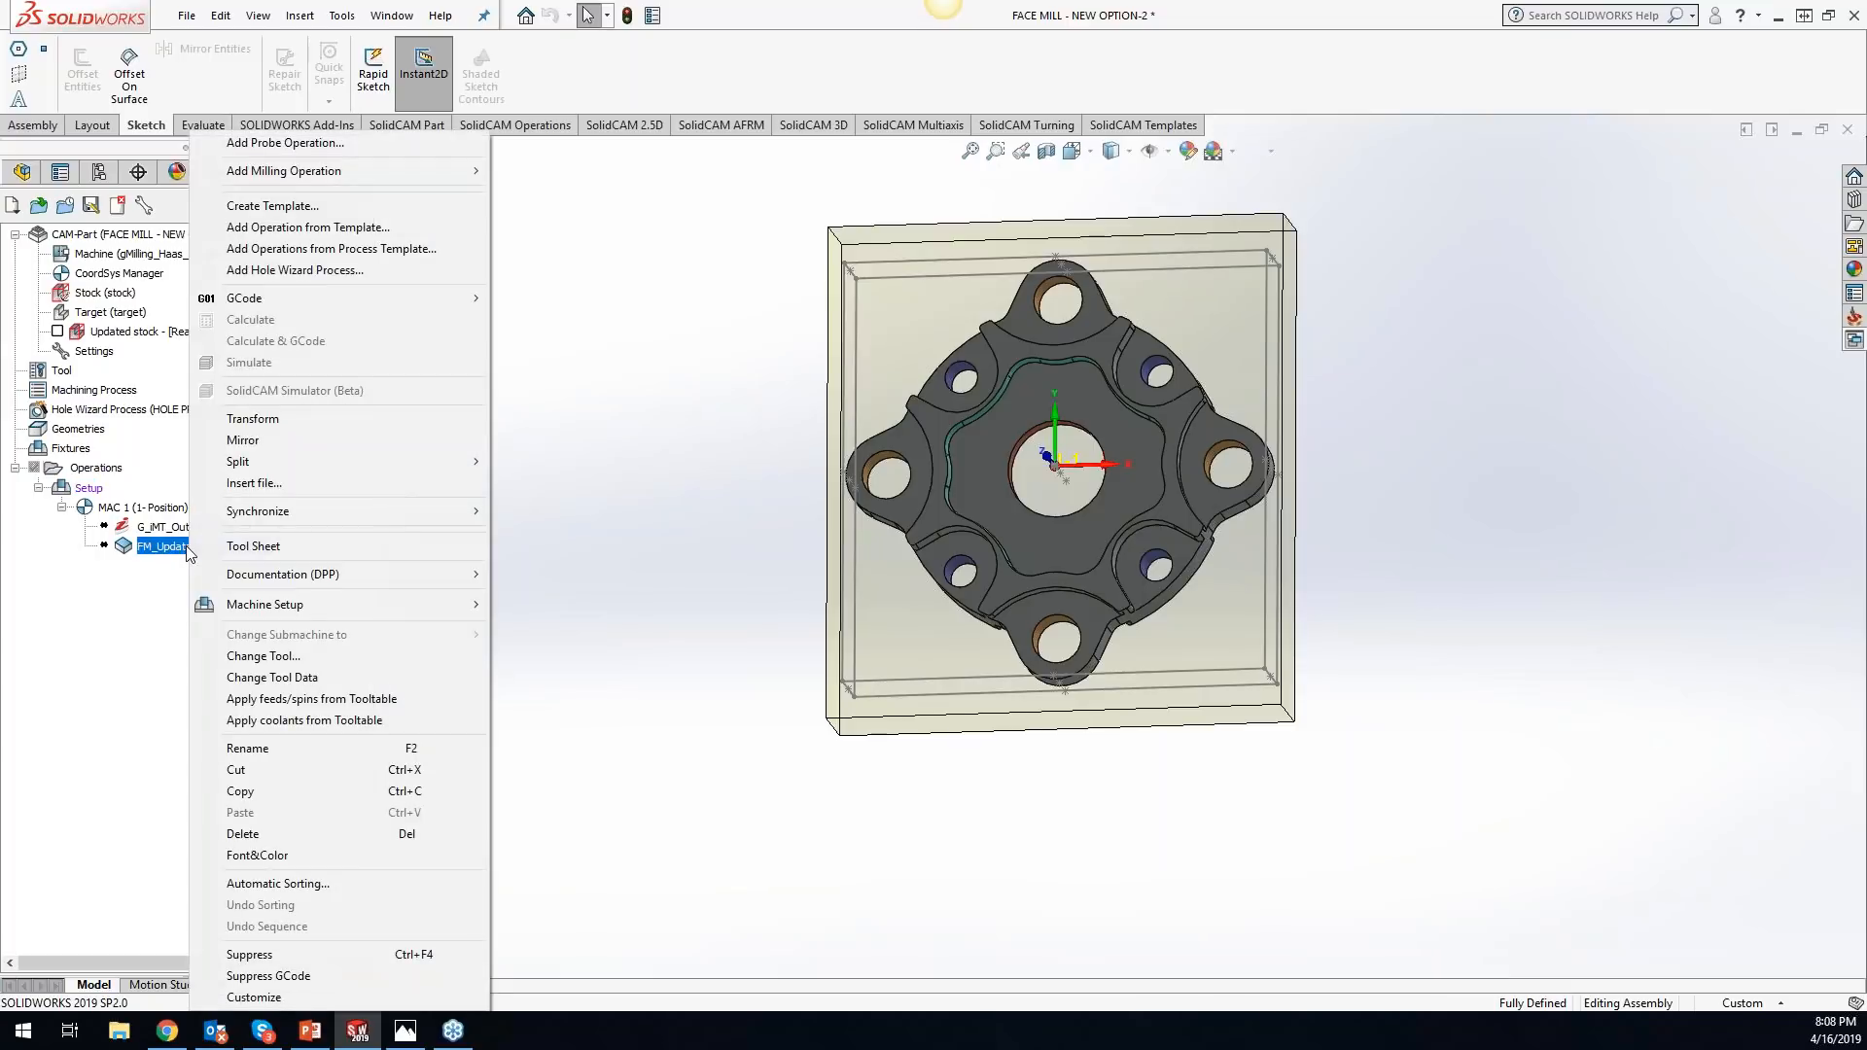
left_click(727, 594)
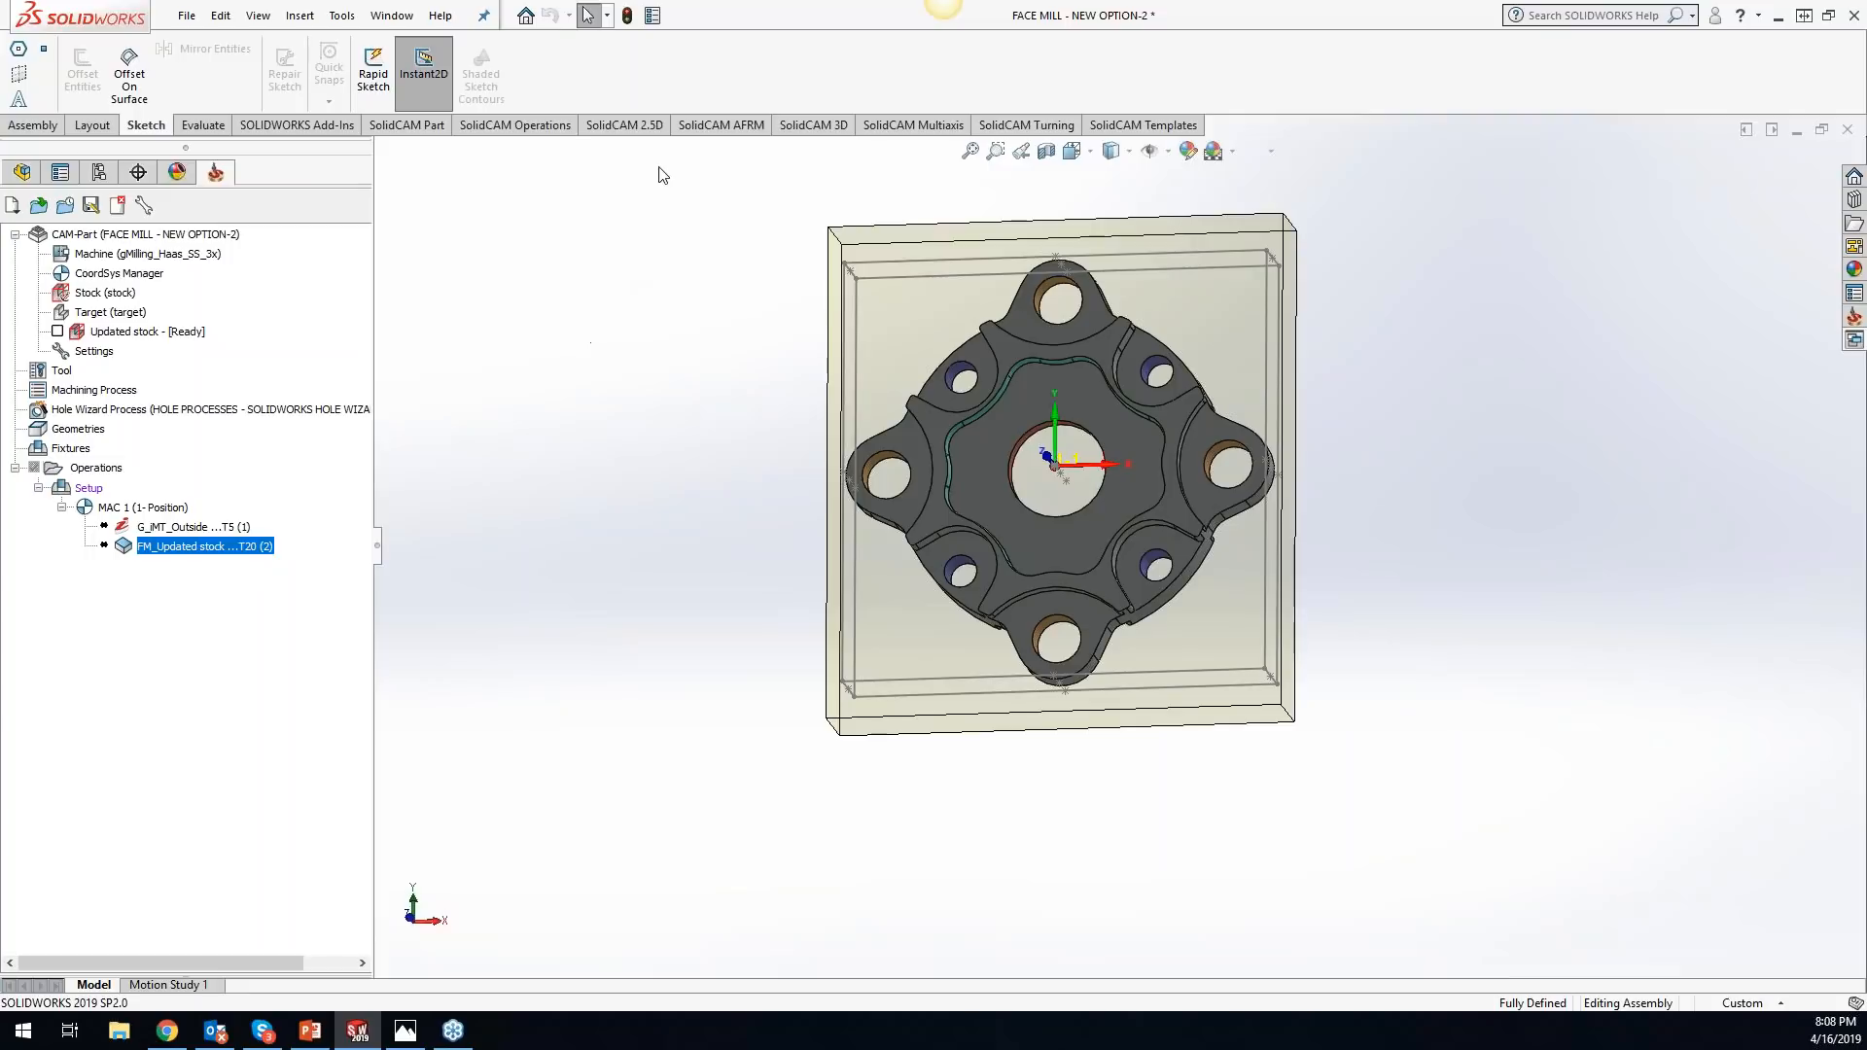
- Add Image Capture from the Screen Capture commands after Hole Wizard Process in the SolidCAM 2.5D command set, and capture the enlarged model view
left_click(625, 126)
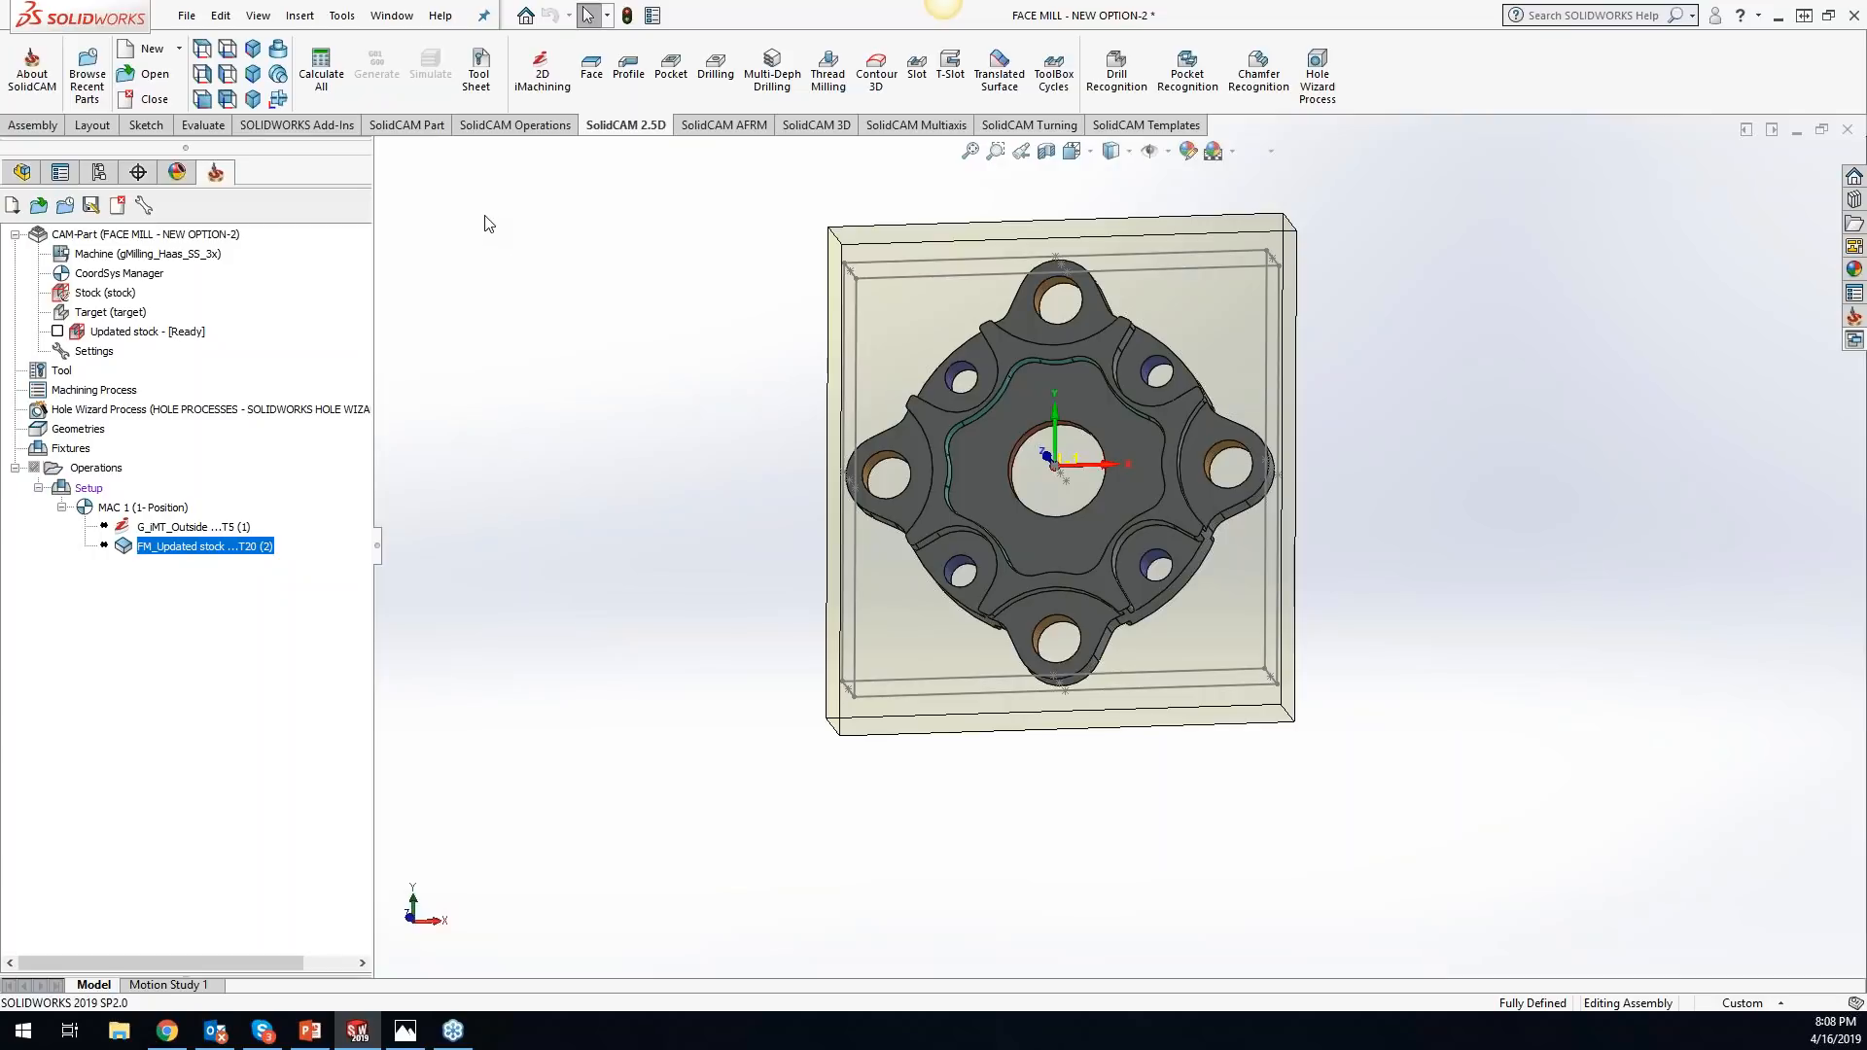
right_click(1377, 82)
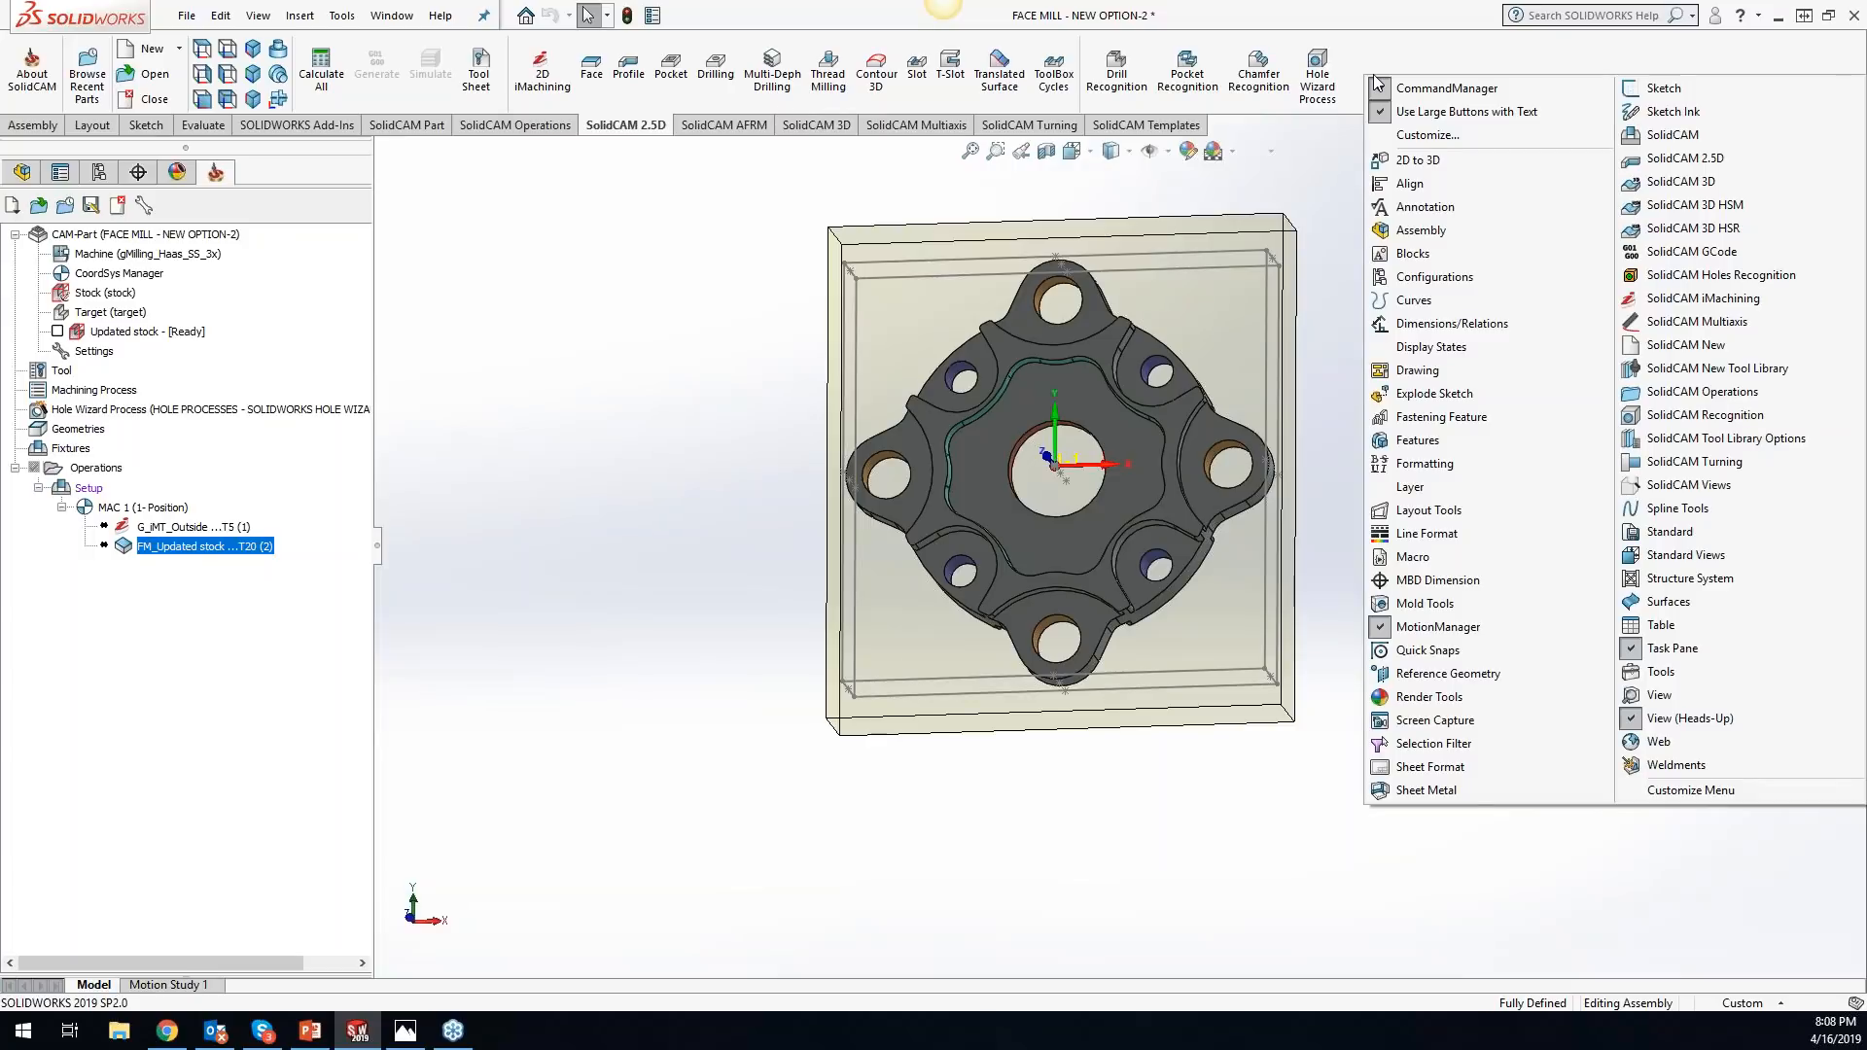
left_click(1422, 136)
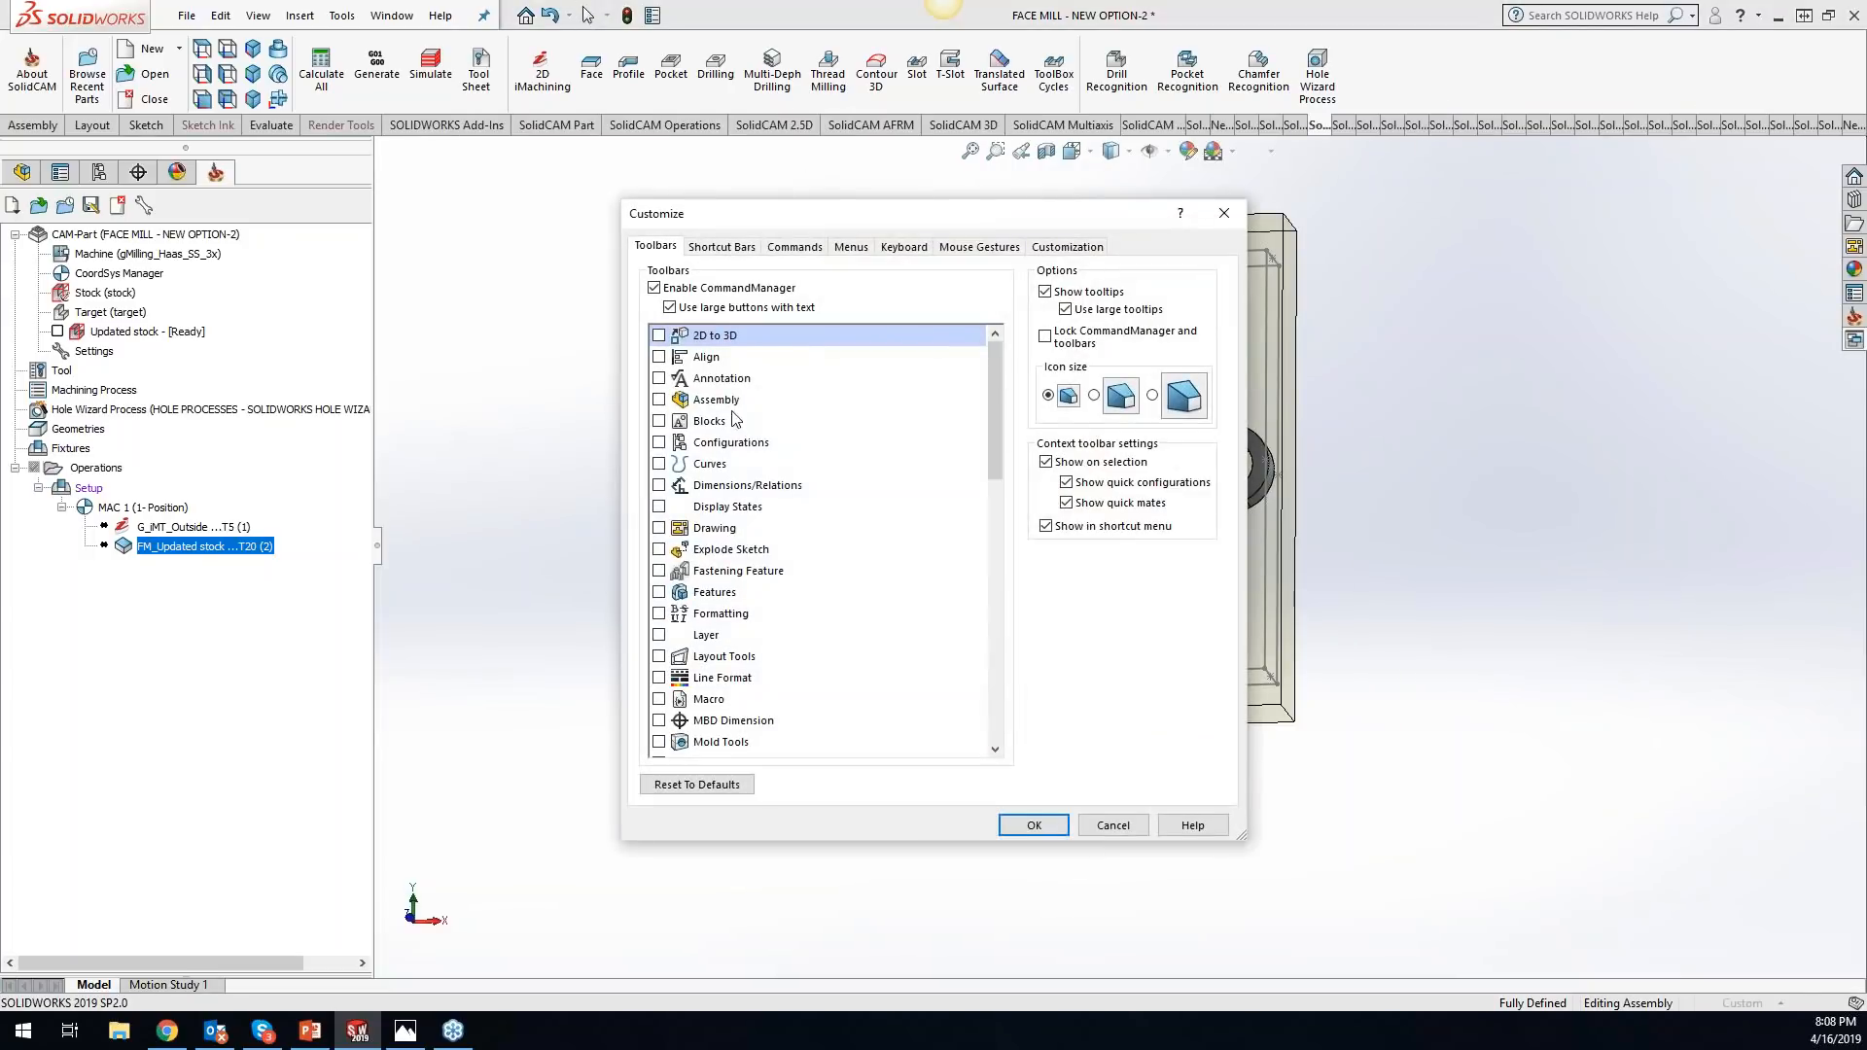
left_click(795, 246)
left_click(691, 546)
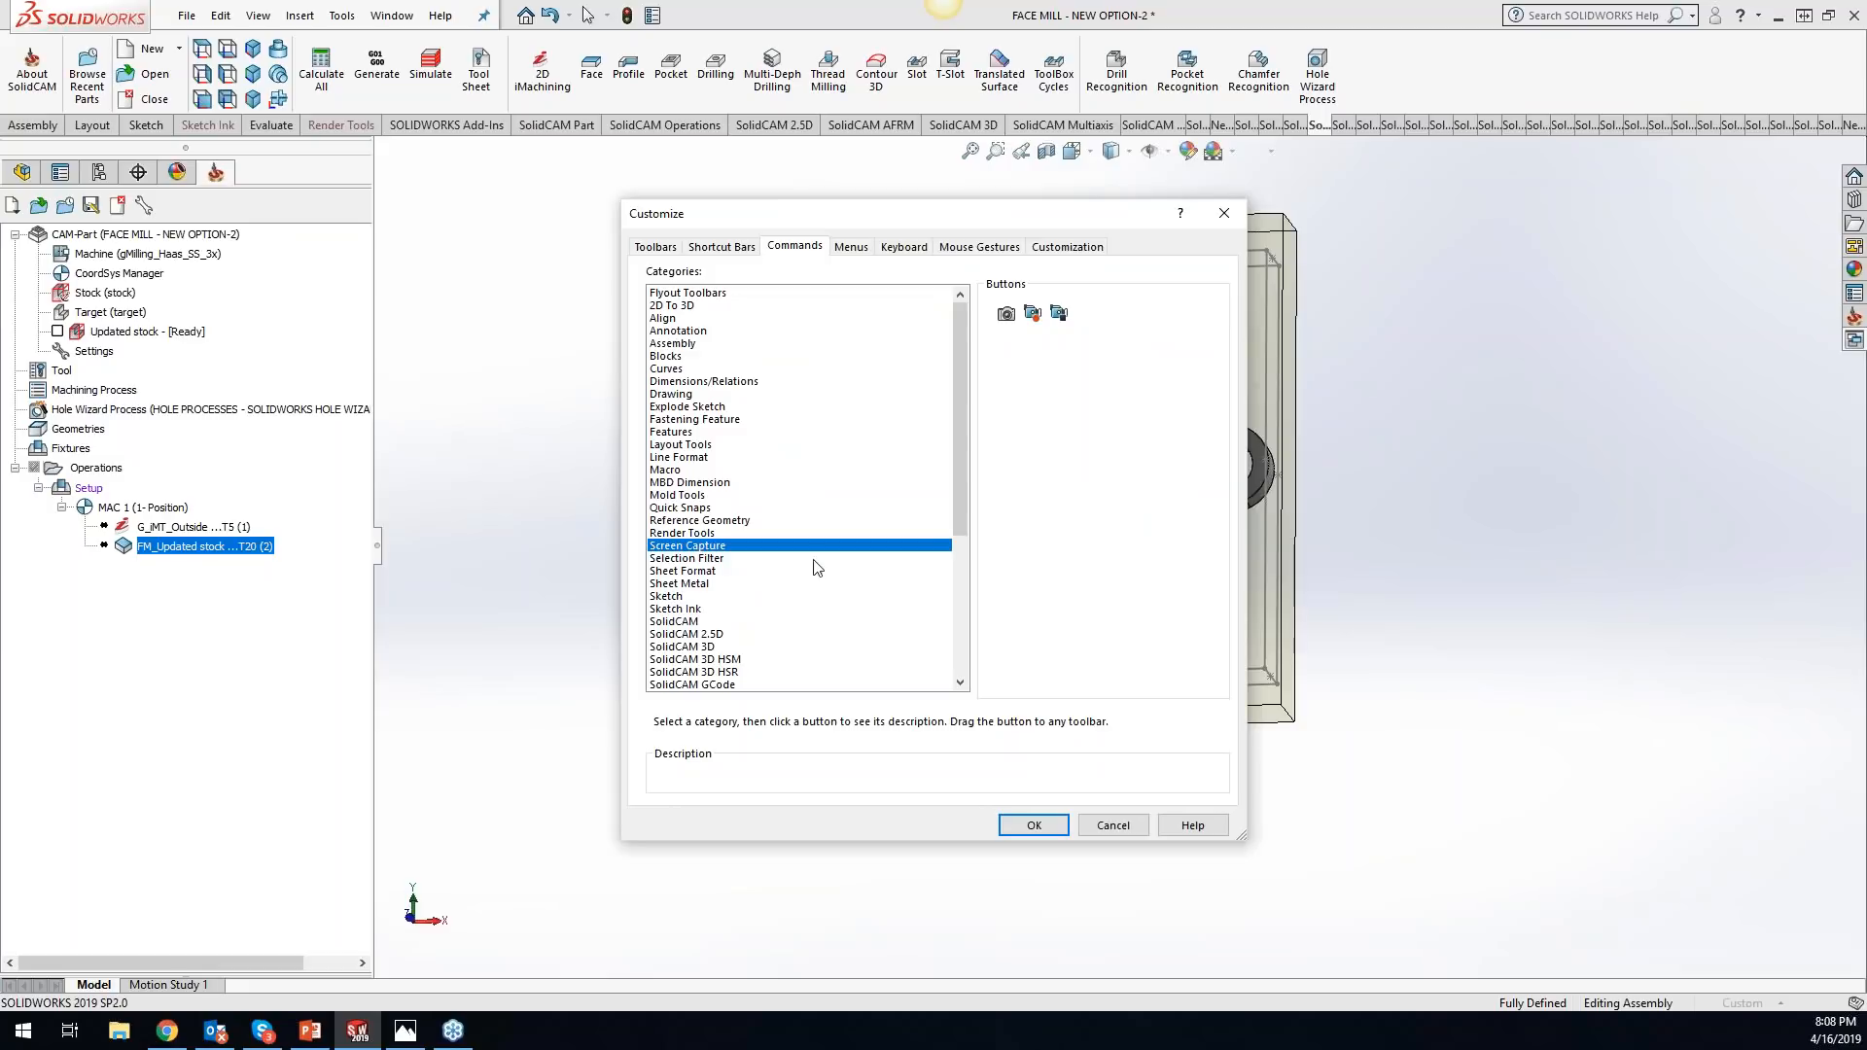
left_click_drag(1005, 313, 1347, 82)
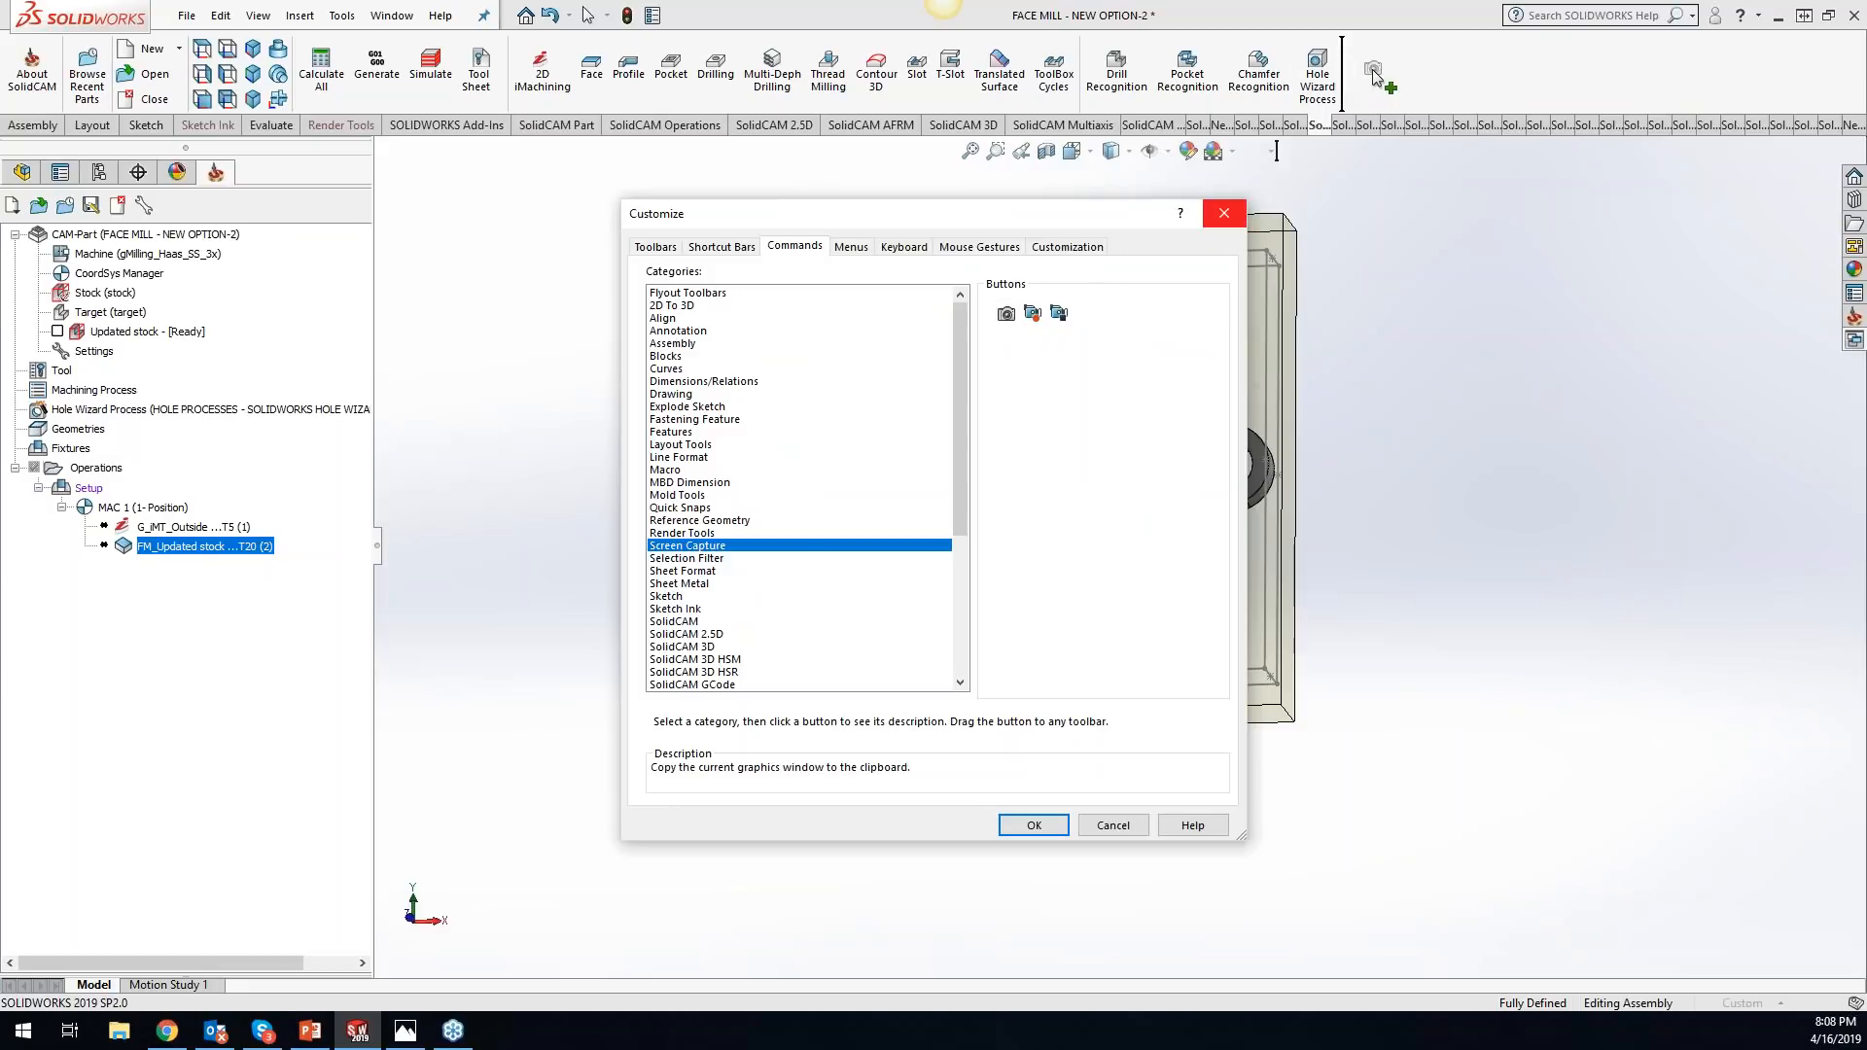
left_click(1039, 825)
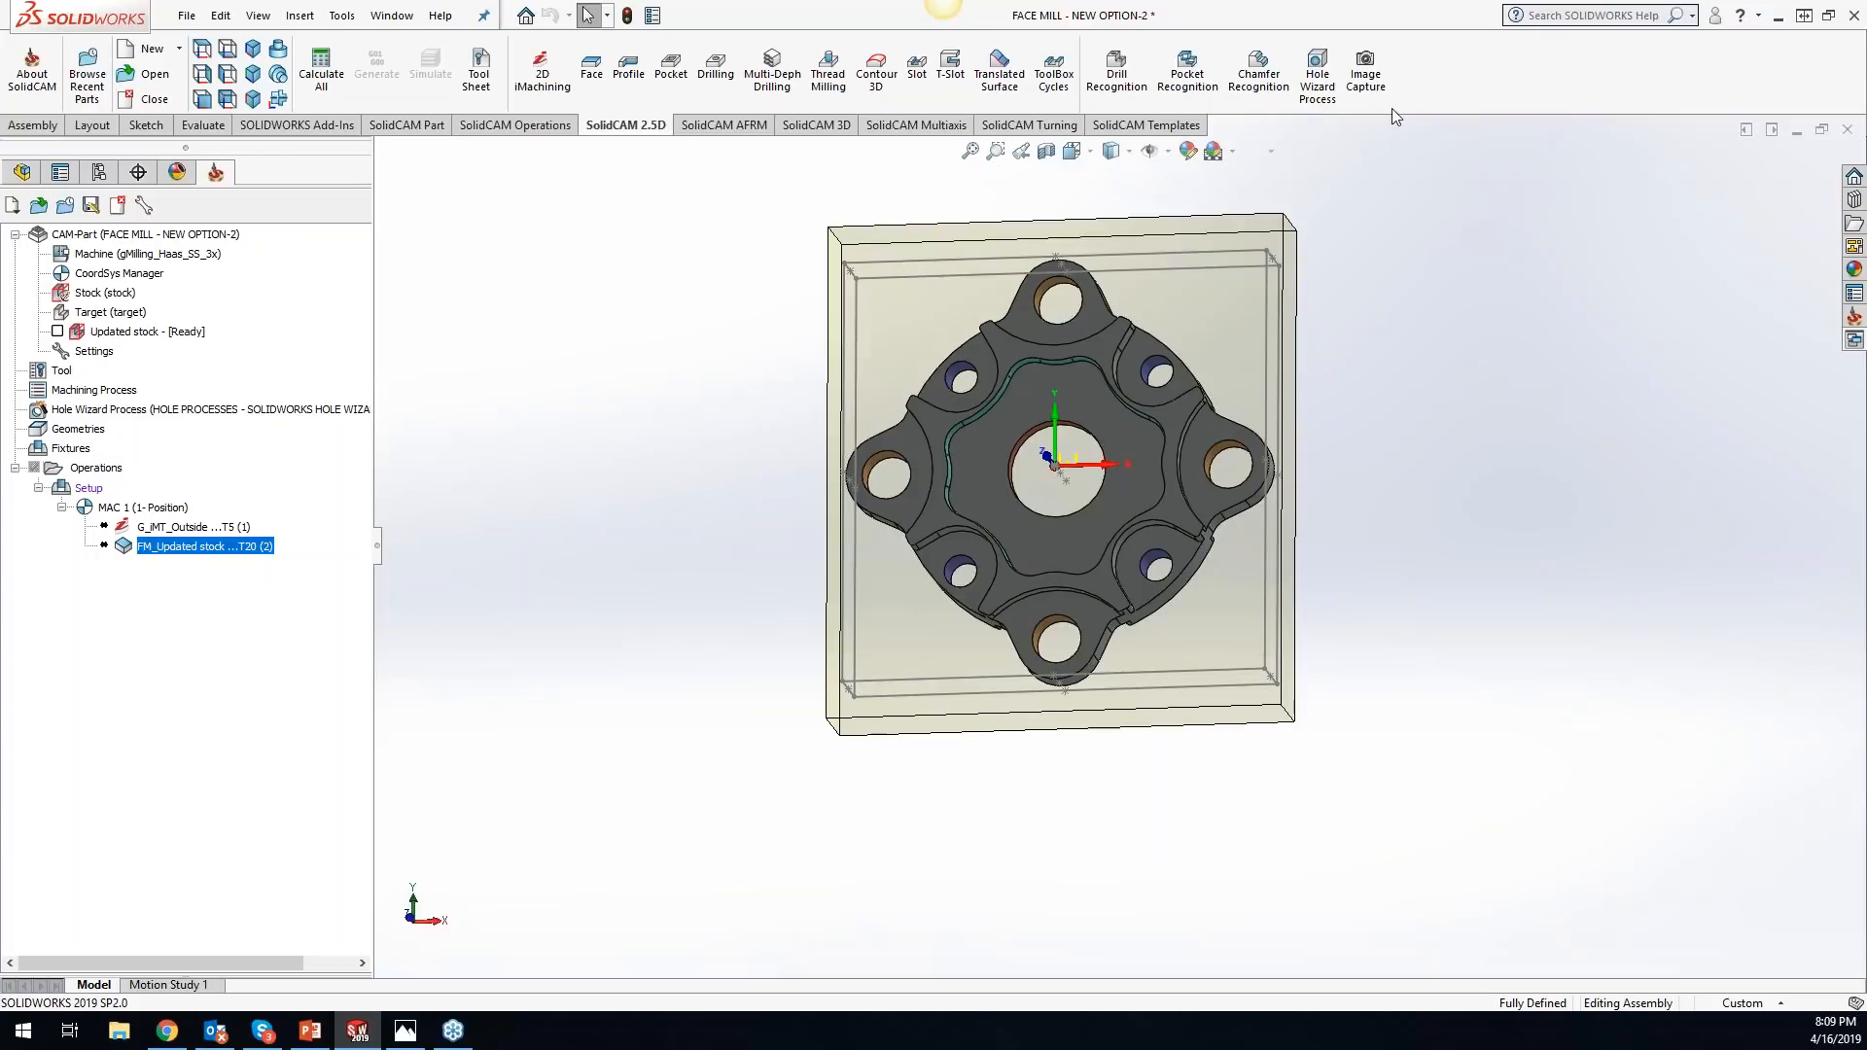
scroll(1374, 348, "down", 3)
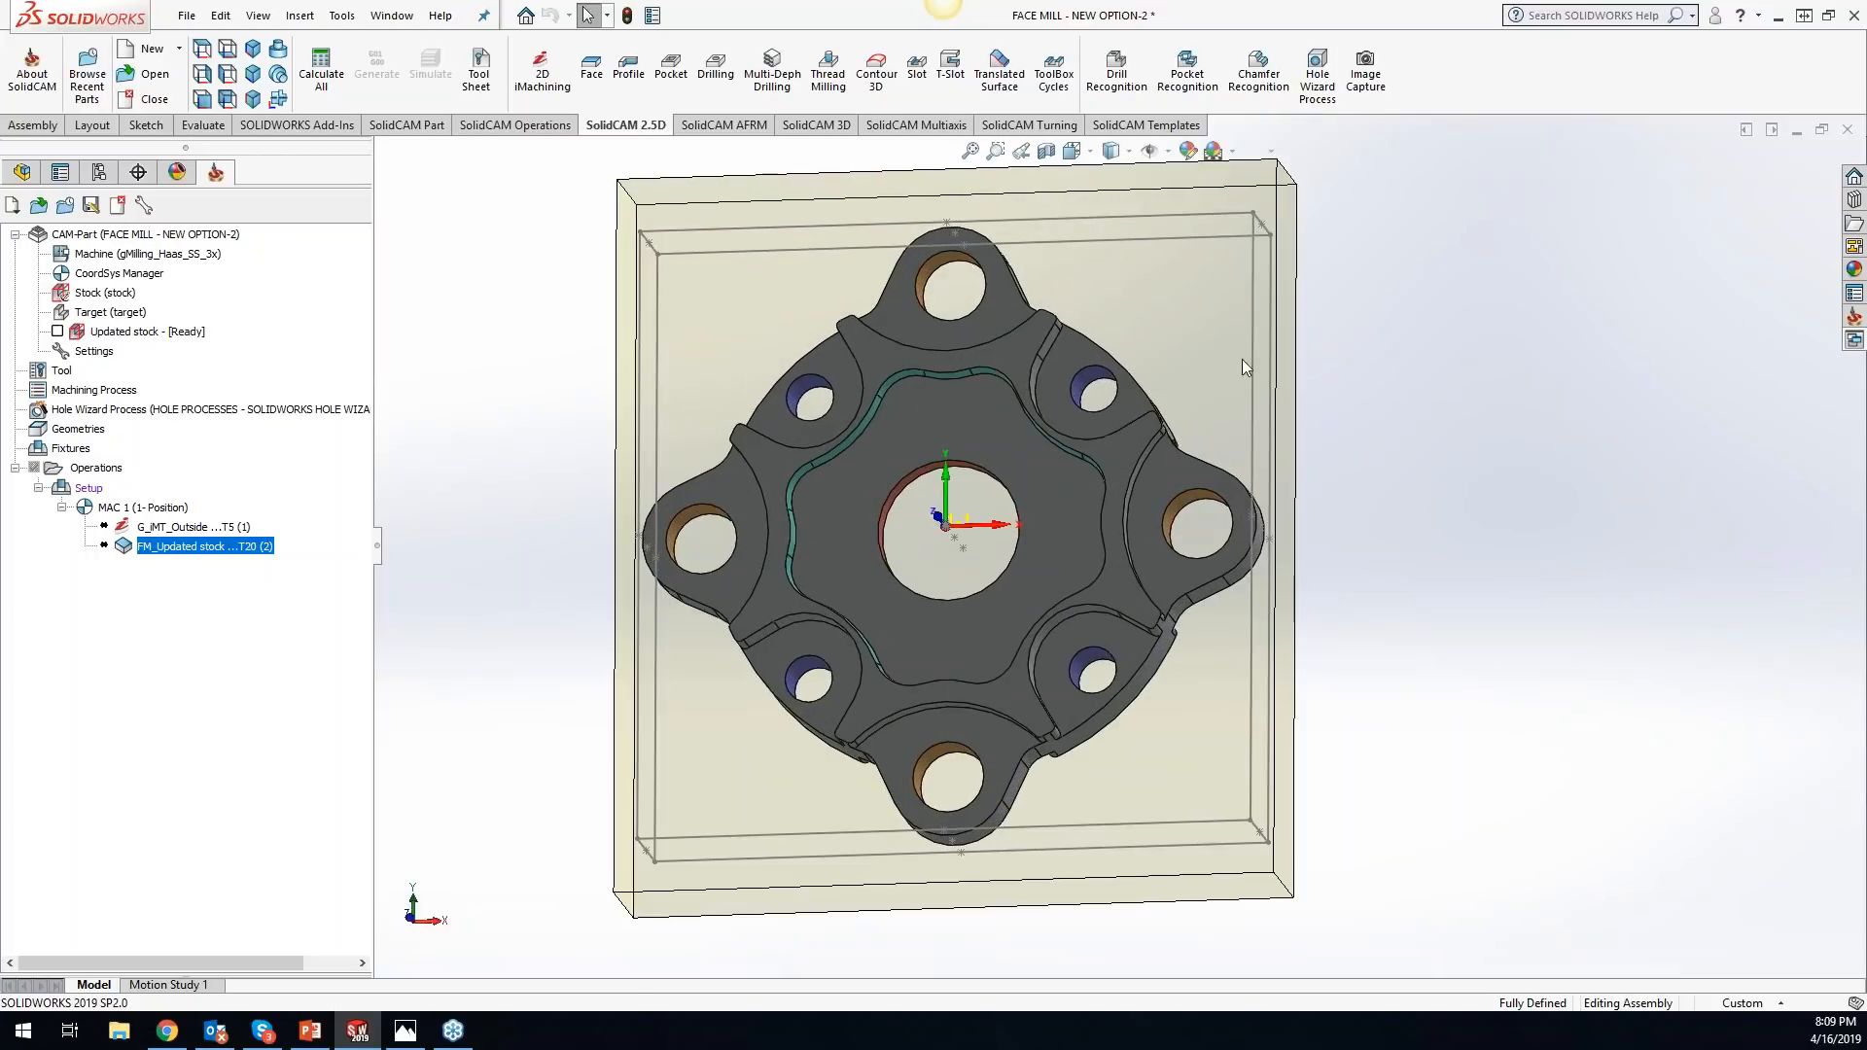
left_click(1372, 86)
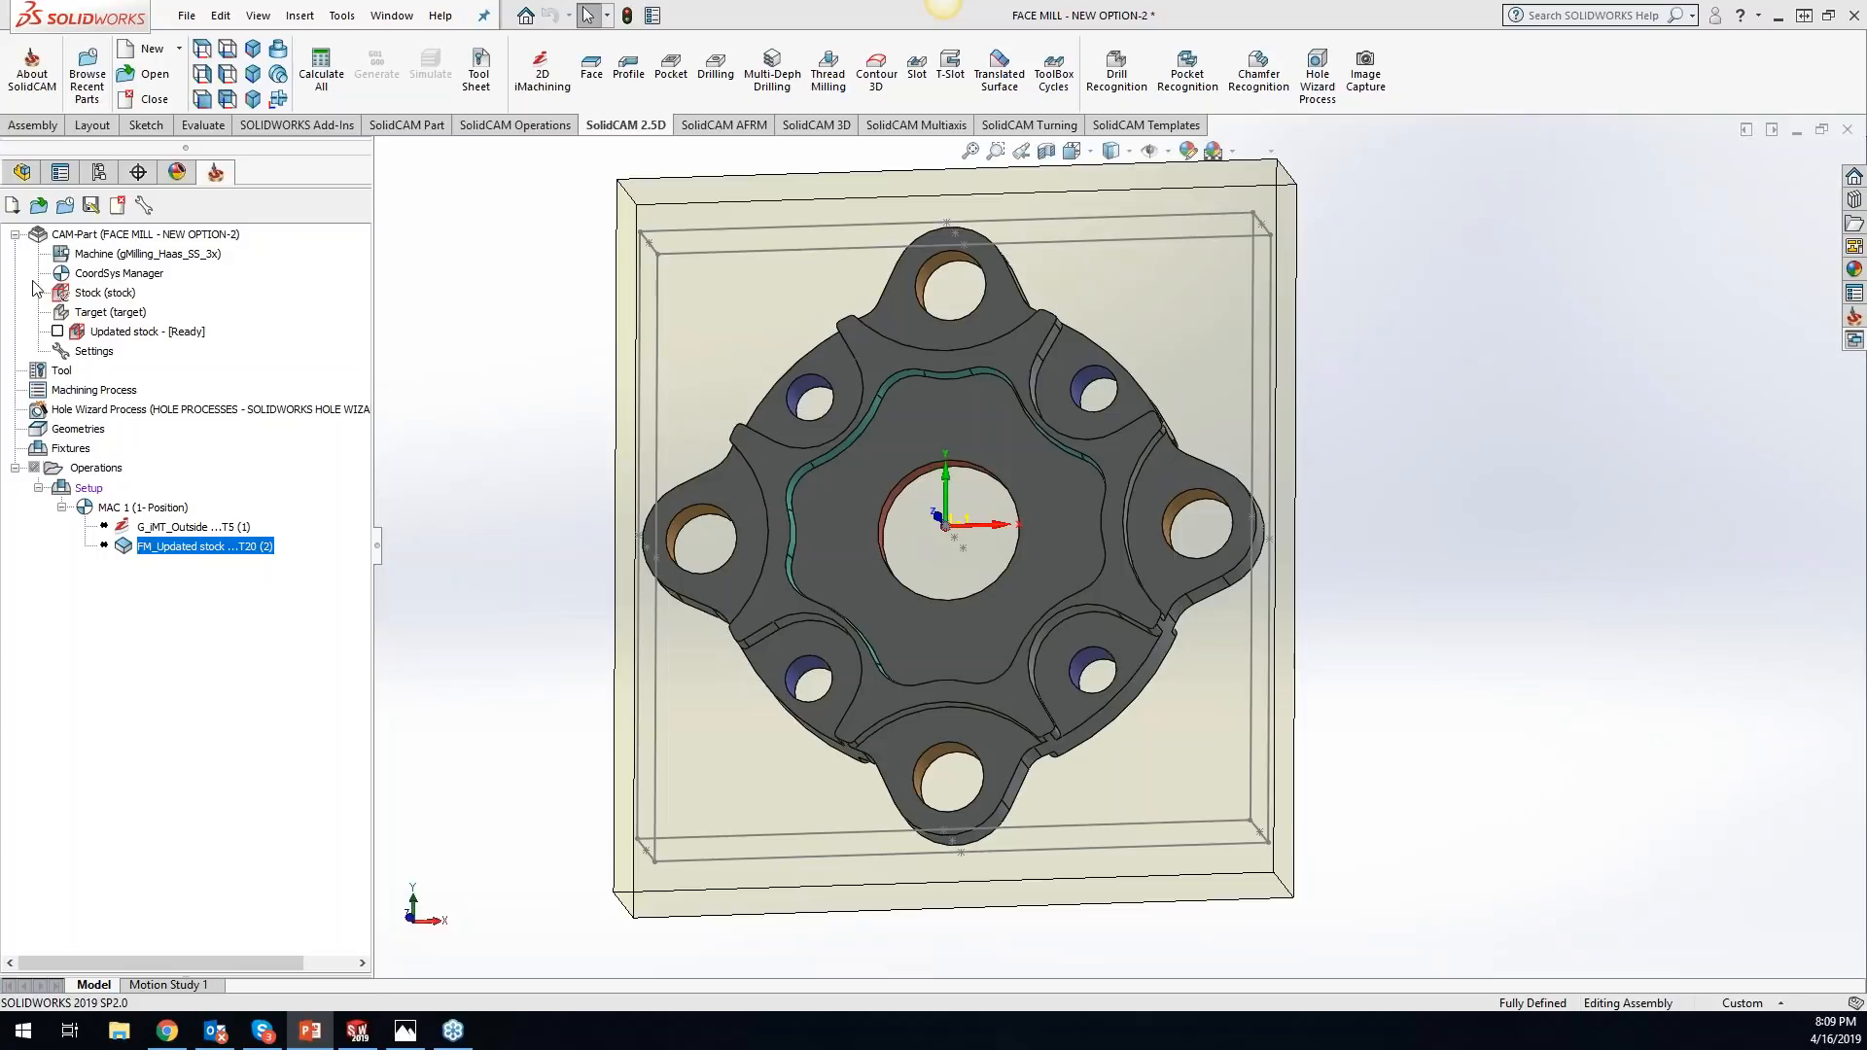
- Open the Facet Model Editor for the CAM-Part and load the 2_5D_Milling_1 file from the Desktop
right_click(213, 241)
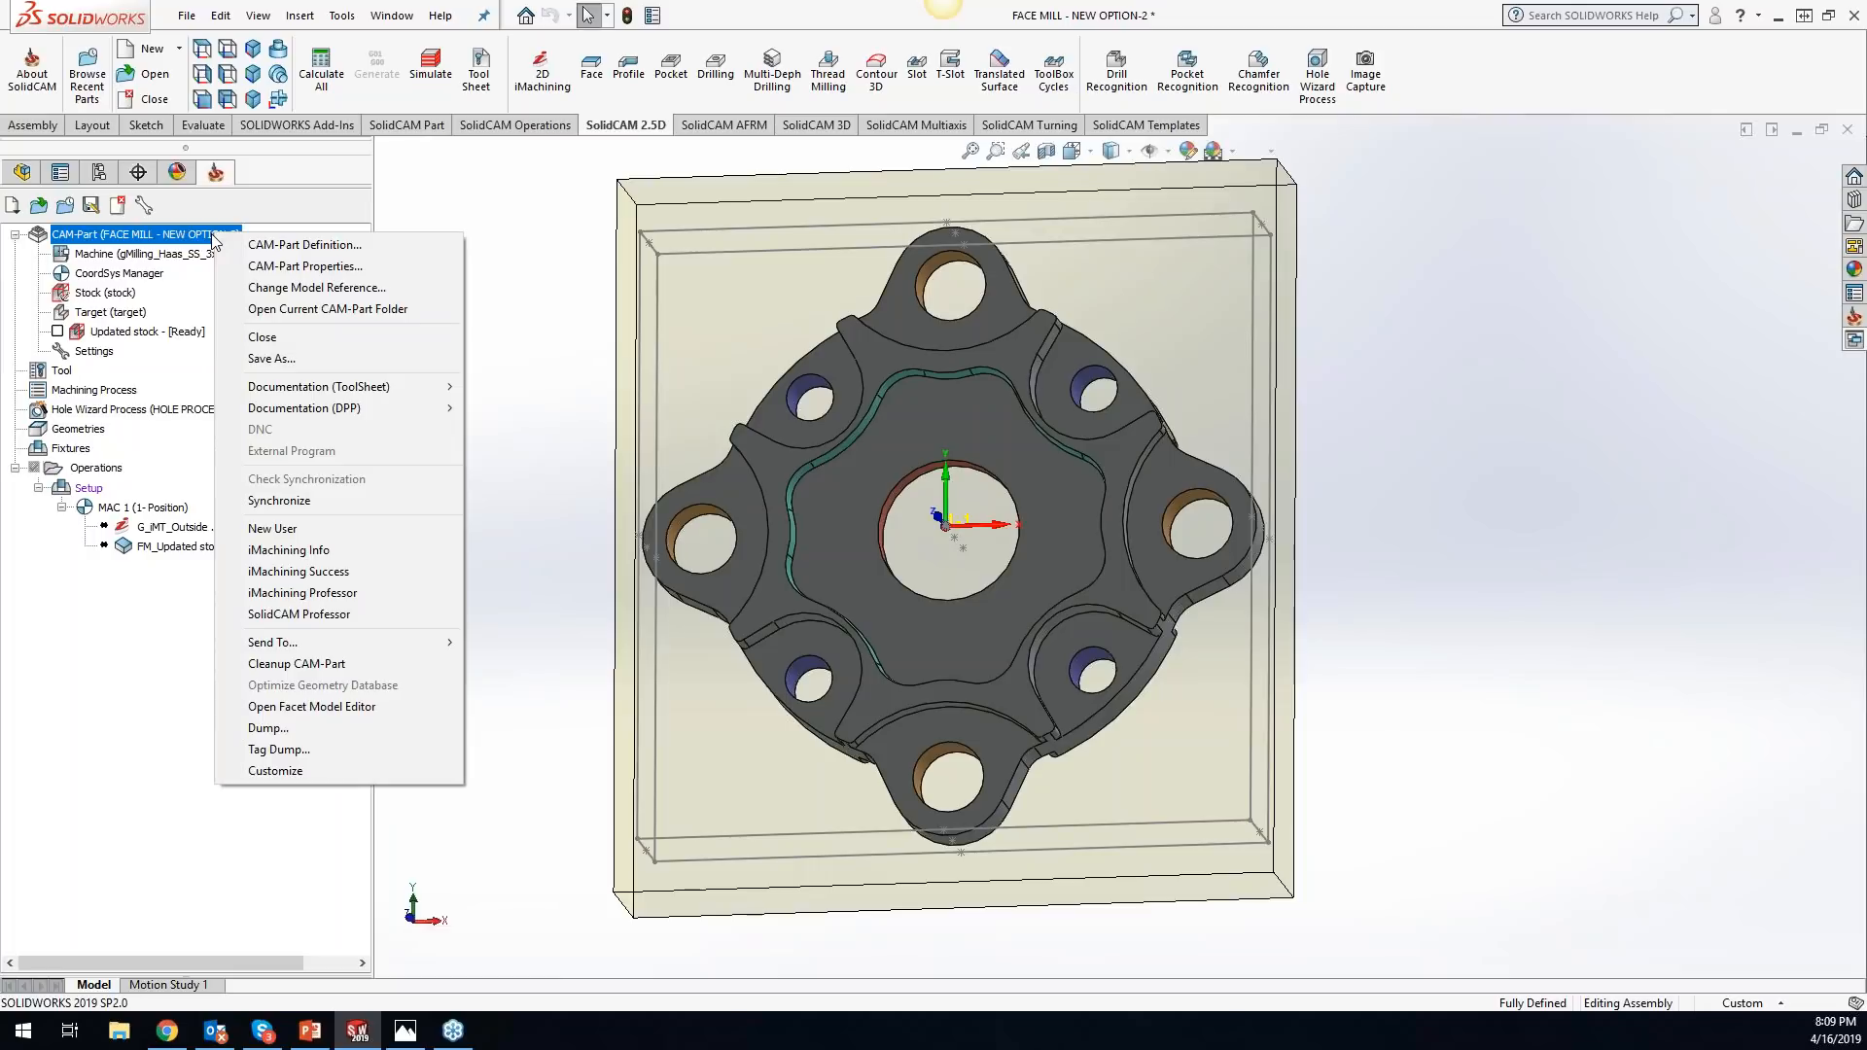
left_click(306, 706)
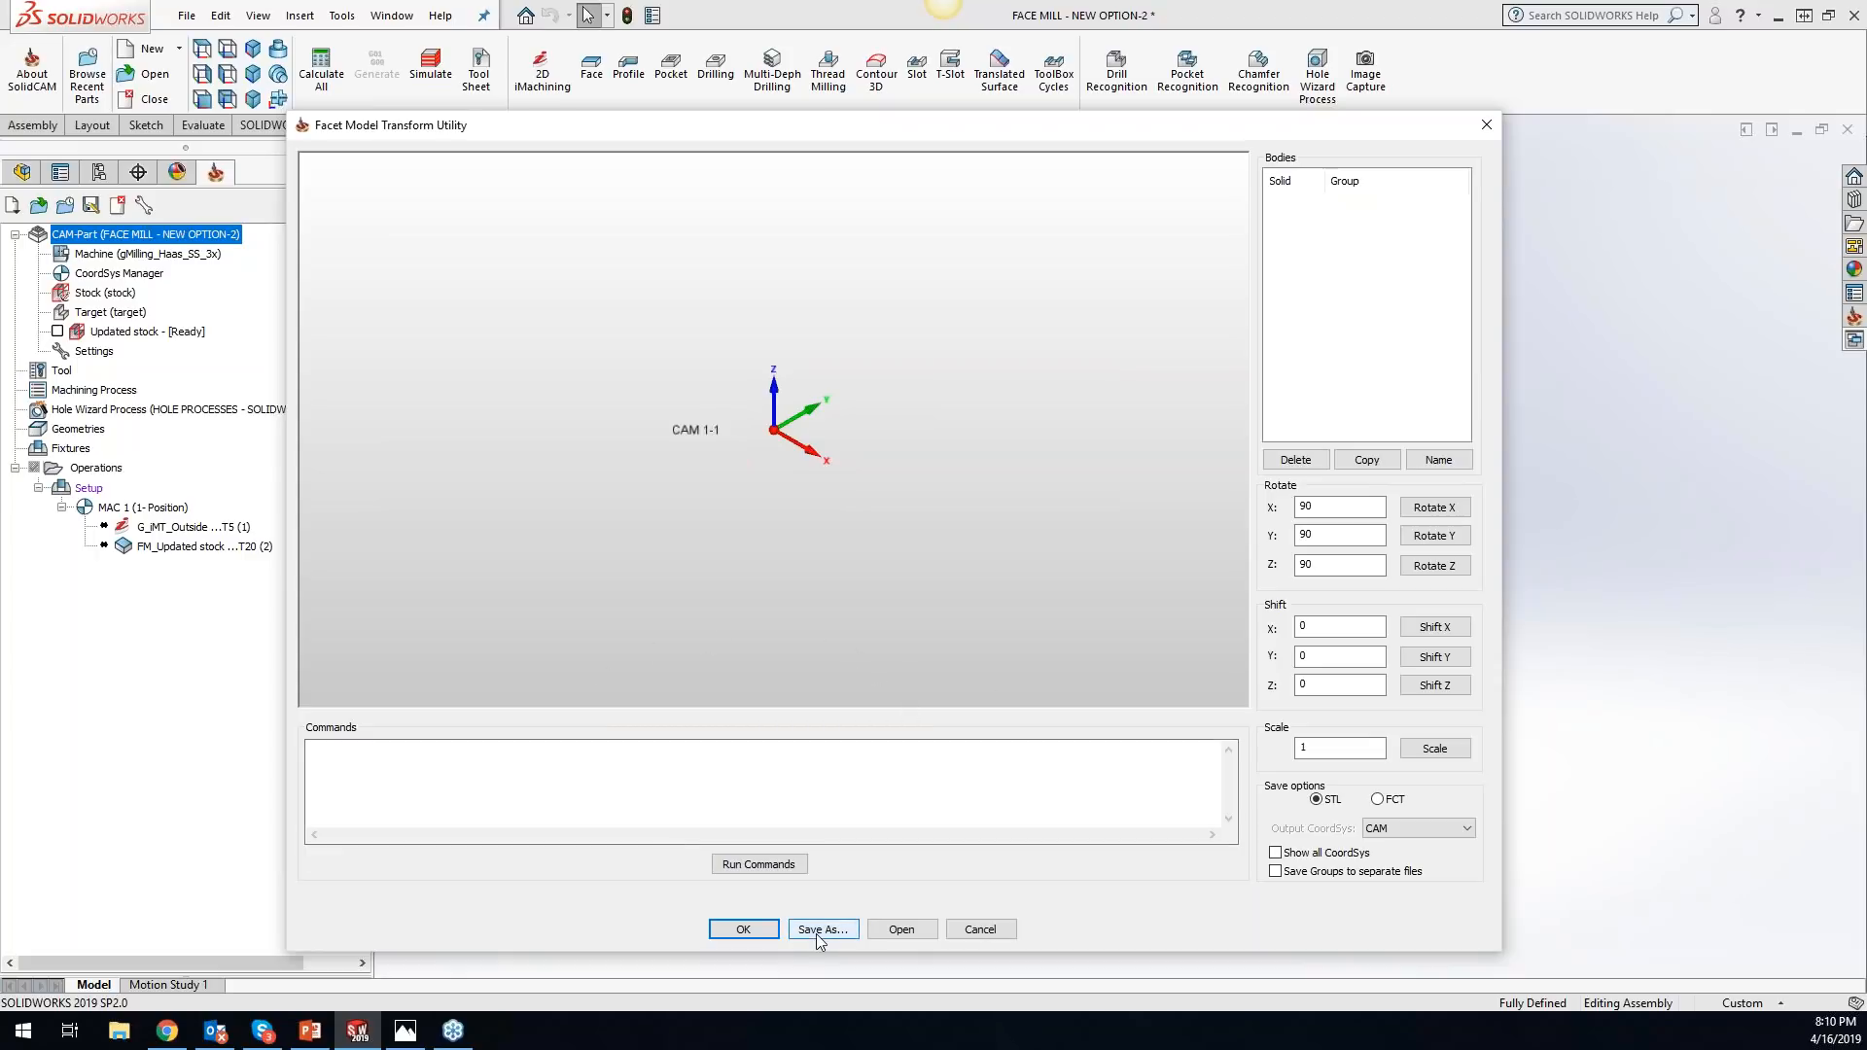
left_click(914, 931)
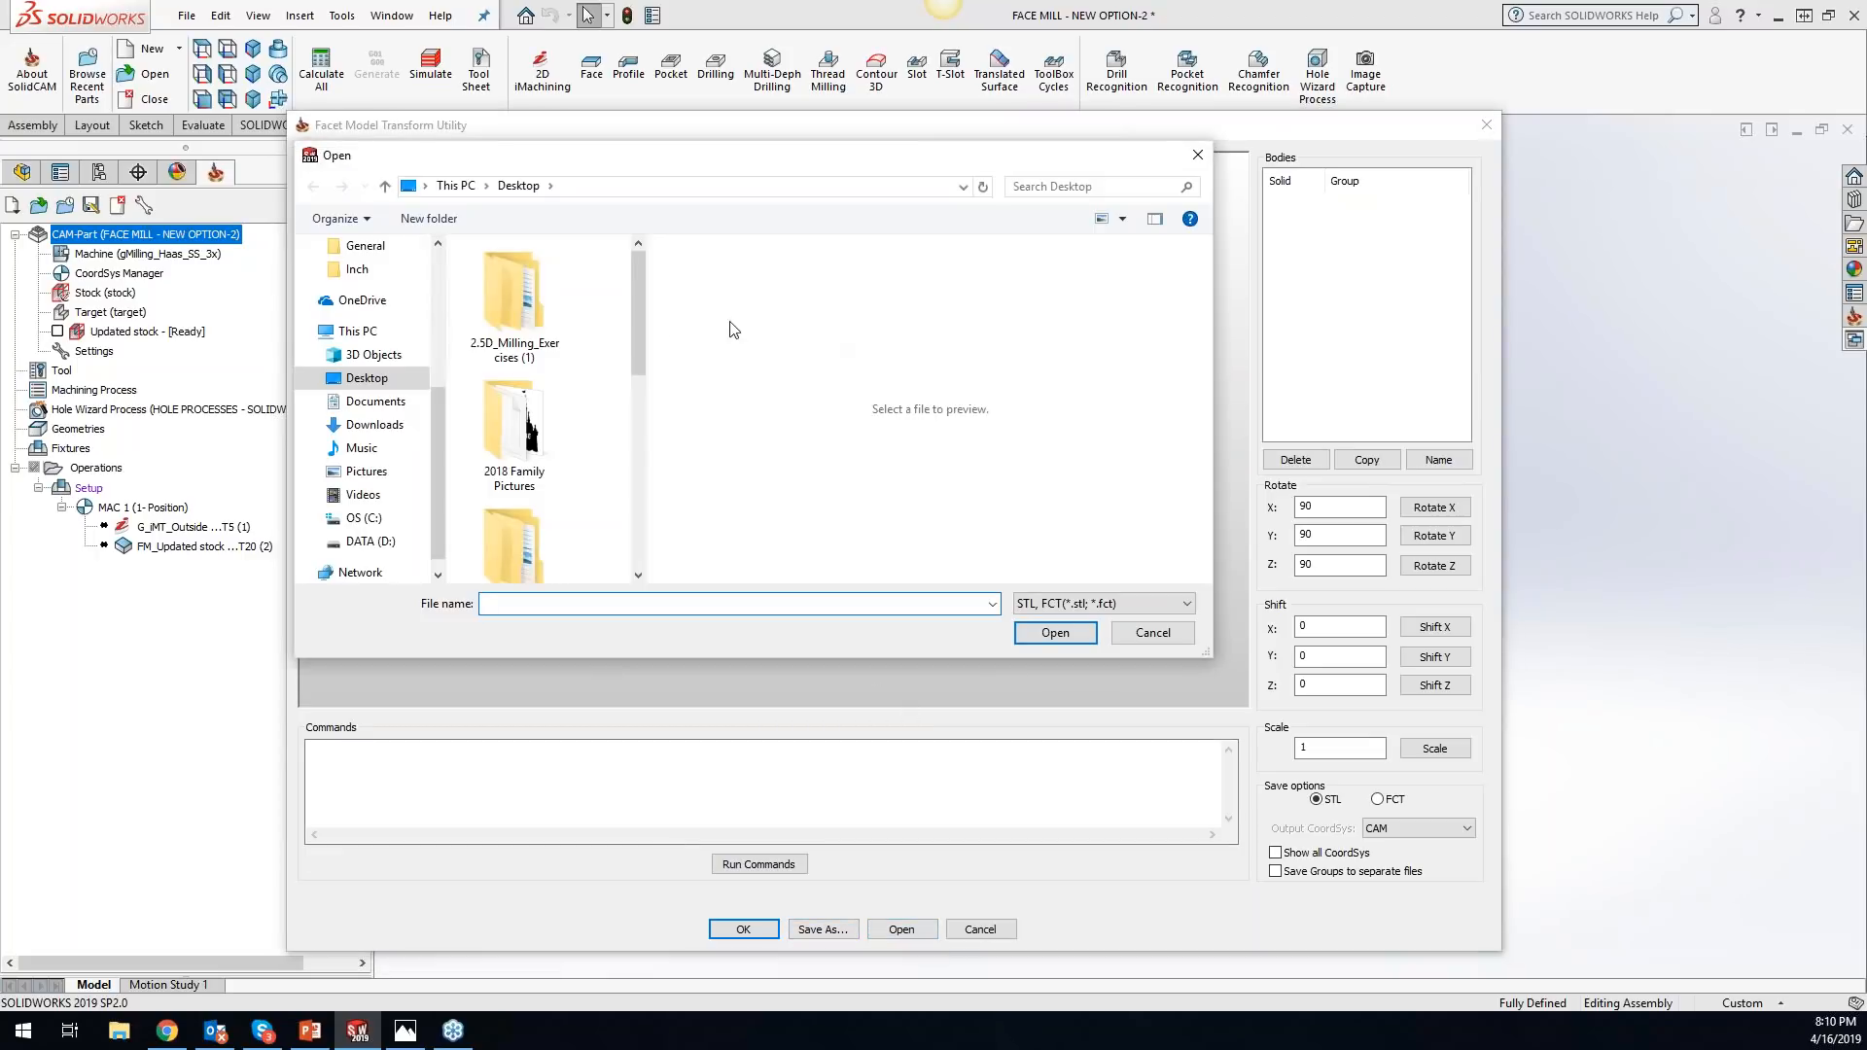
left_click_drag(638, 343, 637, 530)
left_click(547, 533)
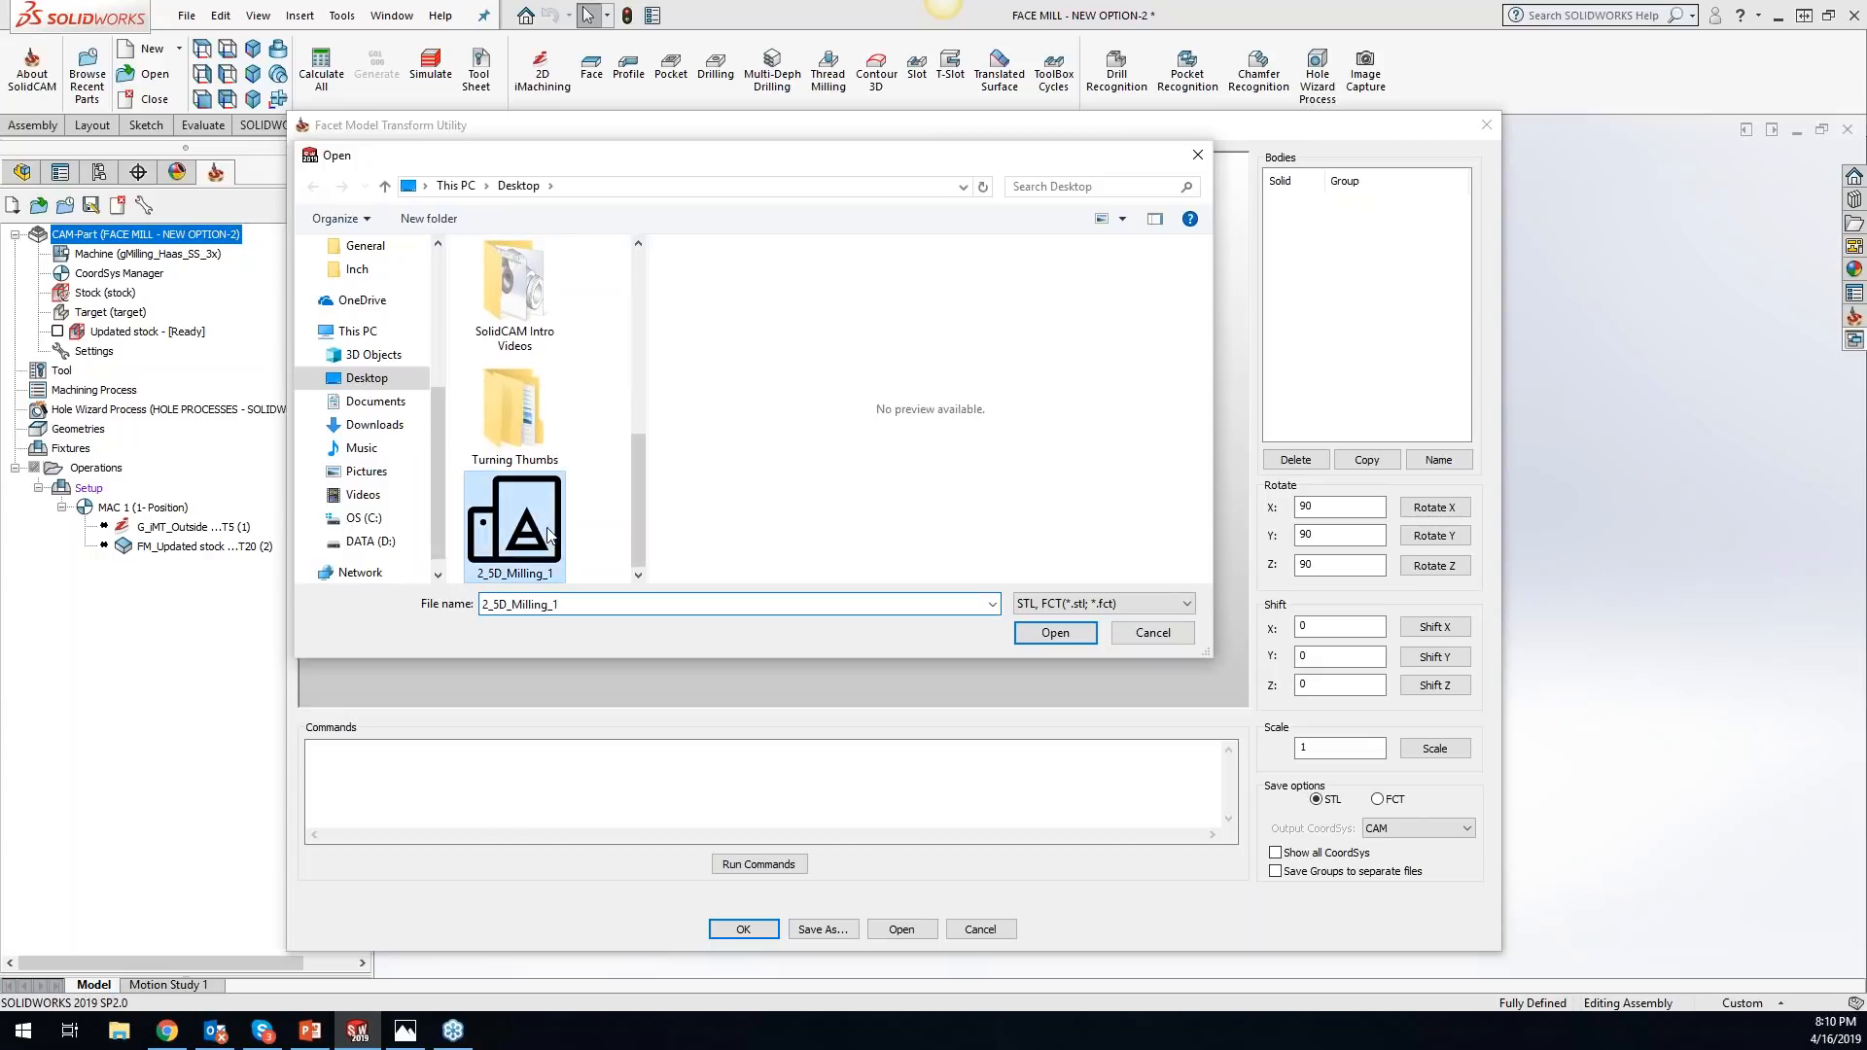
left_click(1034, 630)
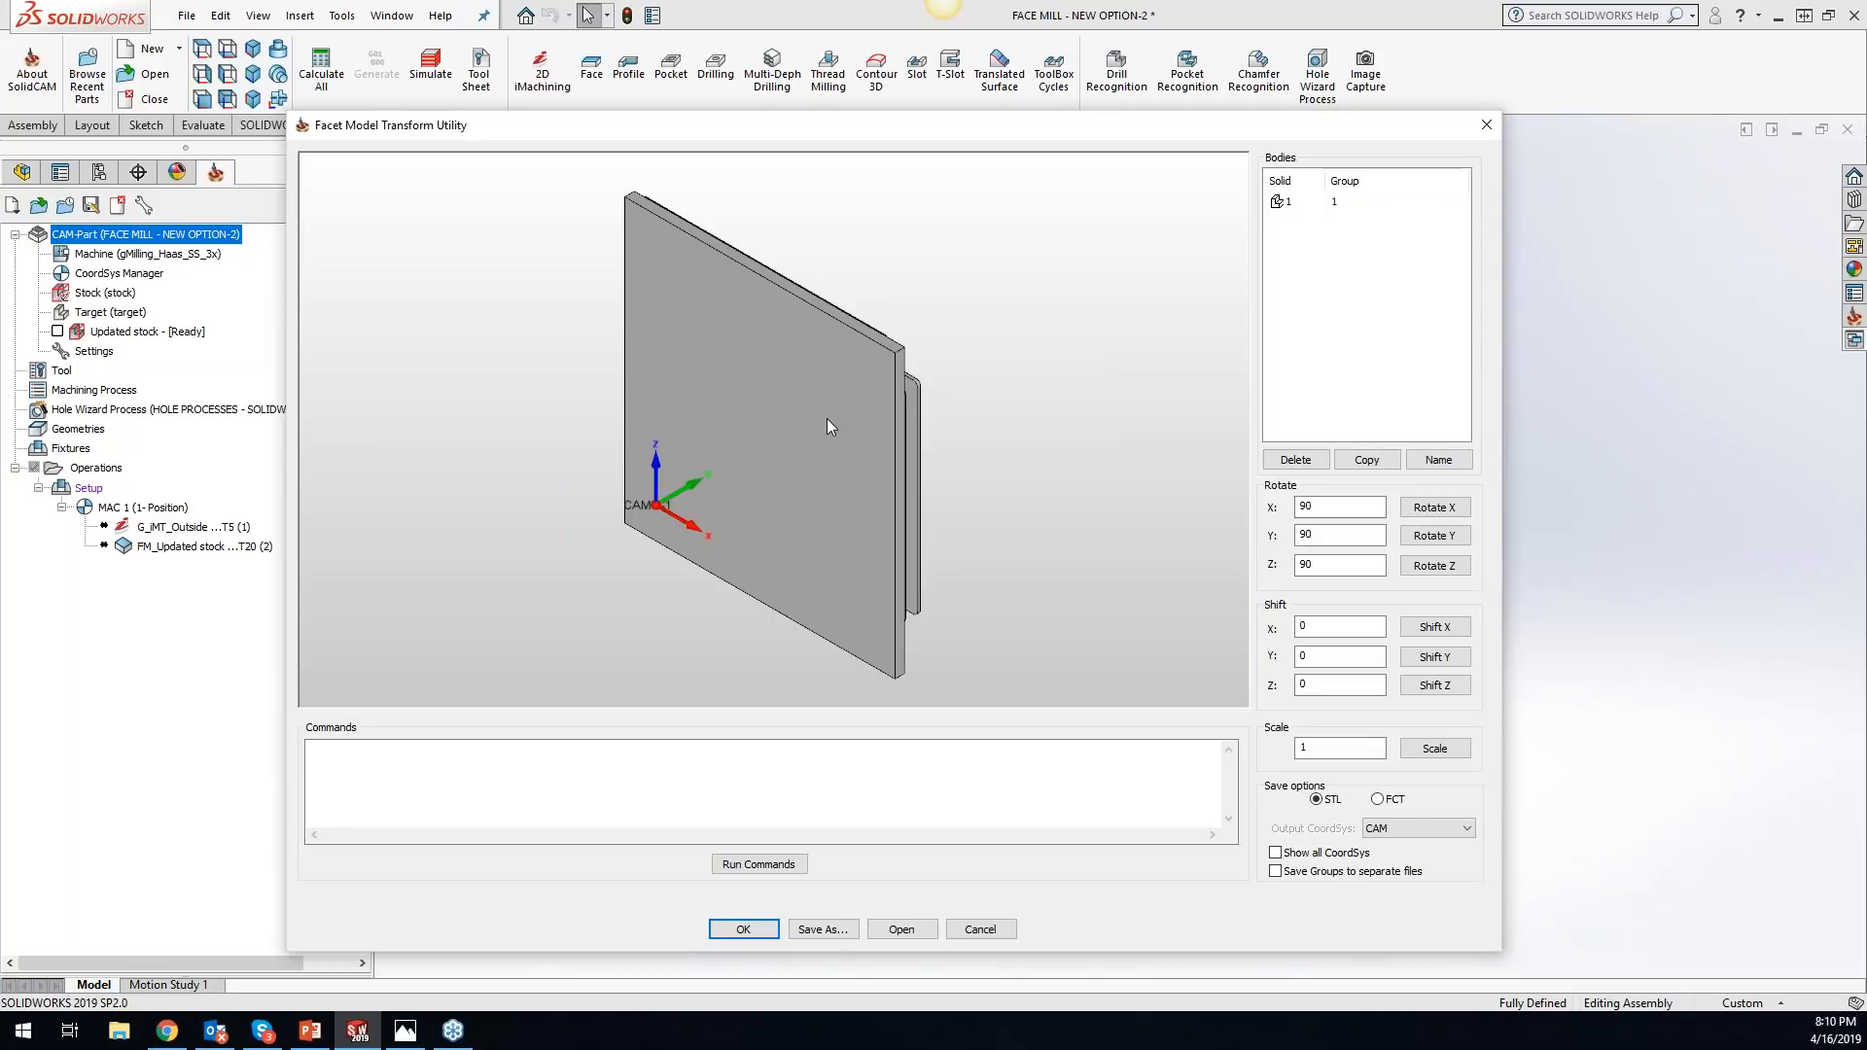
- Rotate the loaded facet body 90 degrees about X, Y and Z in turn
middle_click_drag(964, 387, 775, 372)
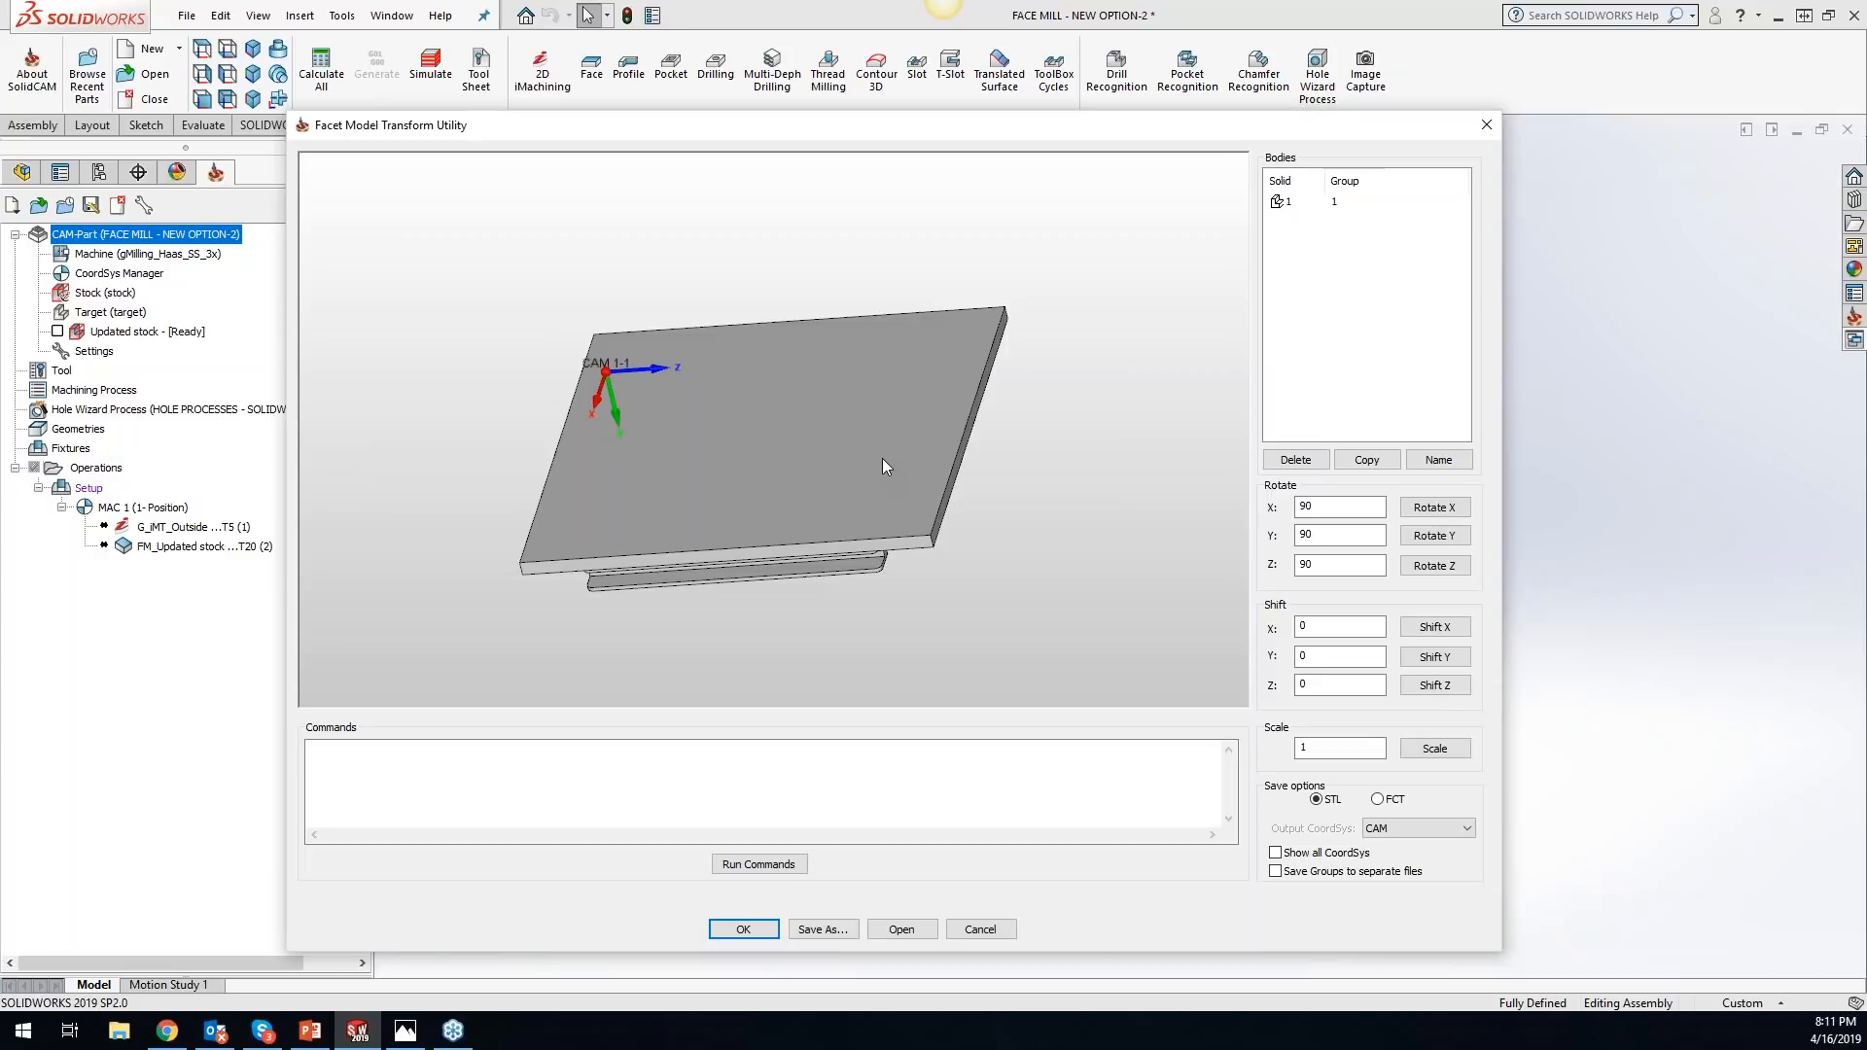
left_click(1340, 748)
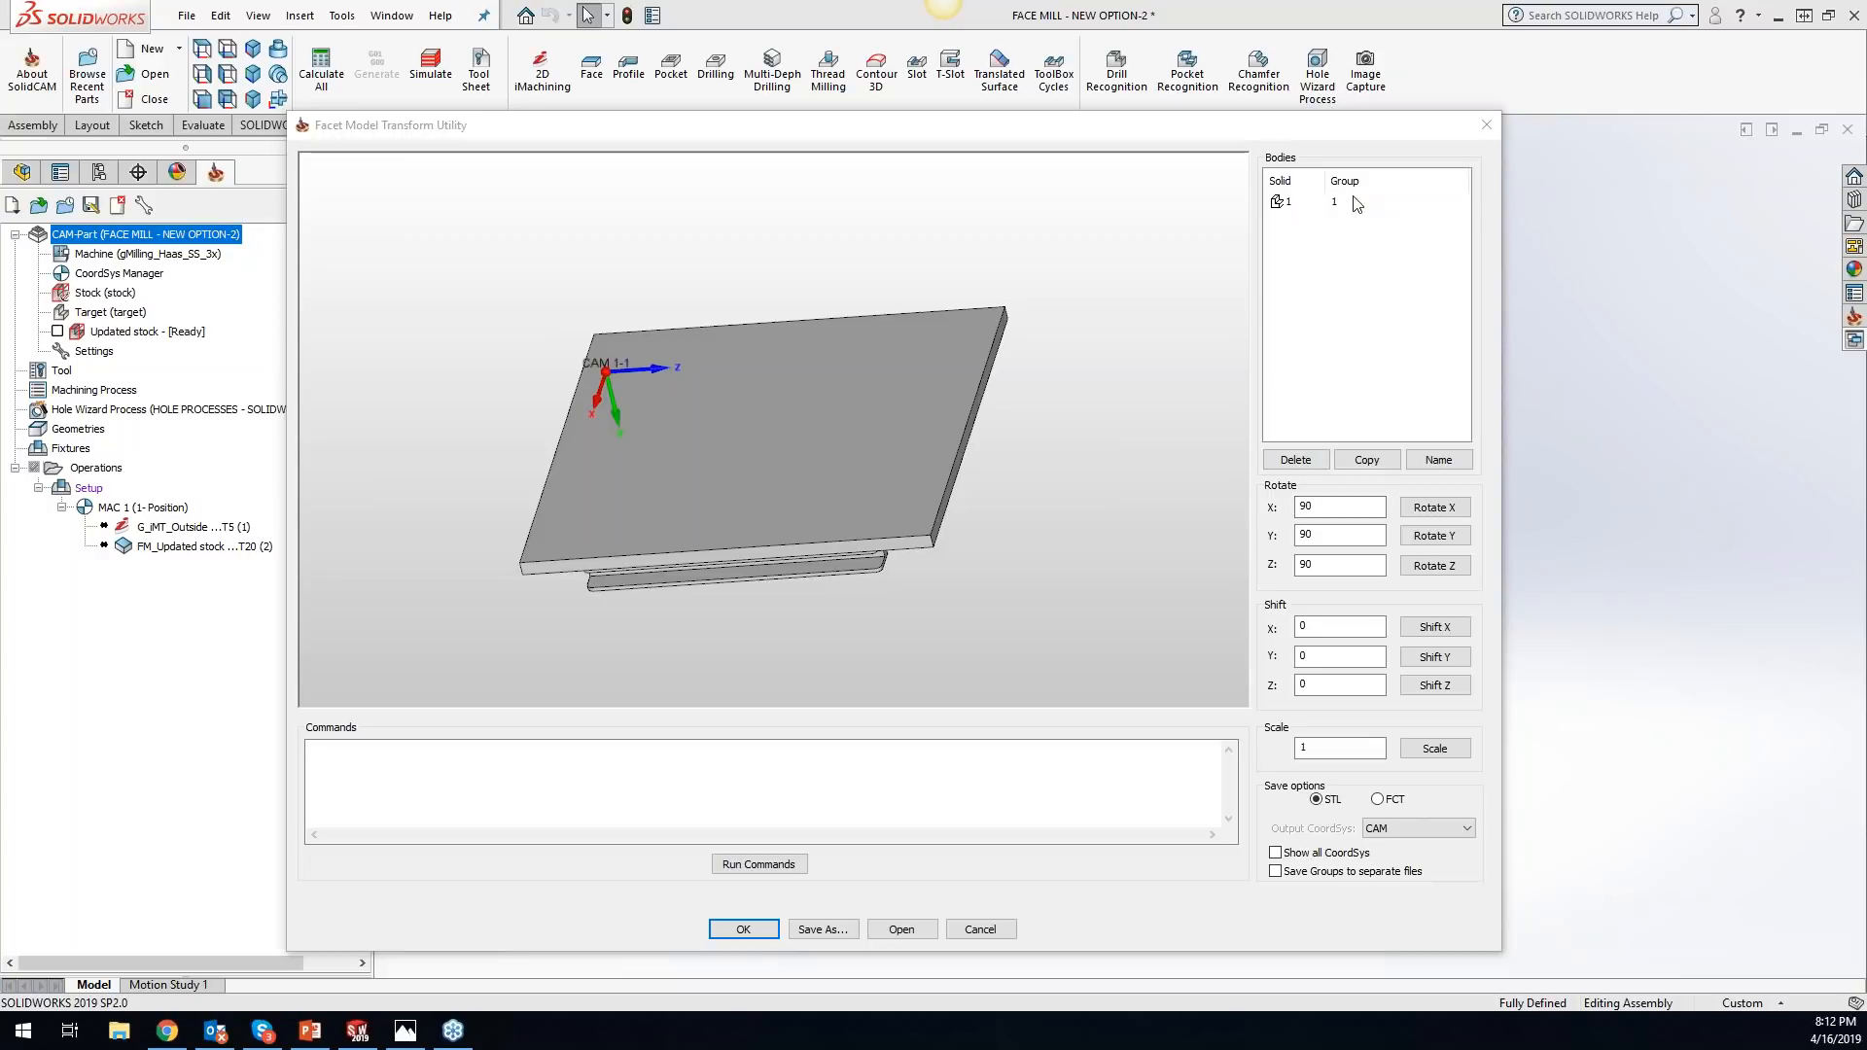
left_click(732, 443)
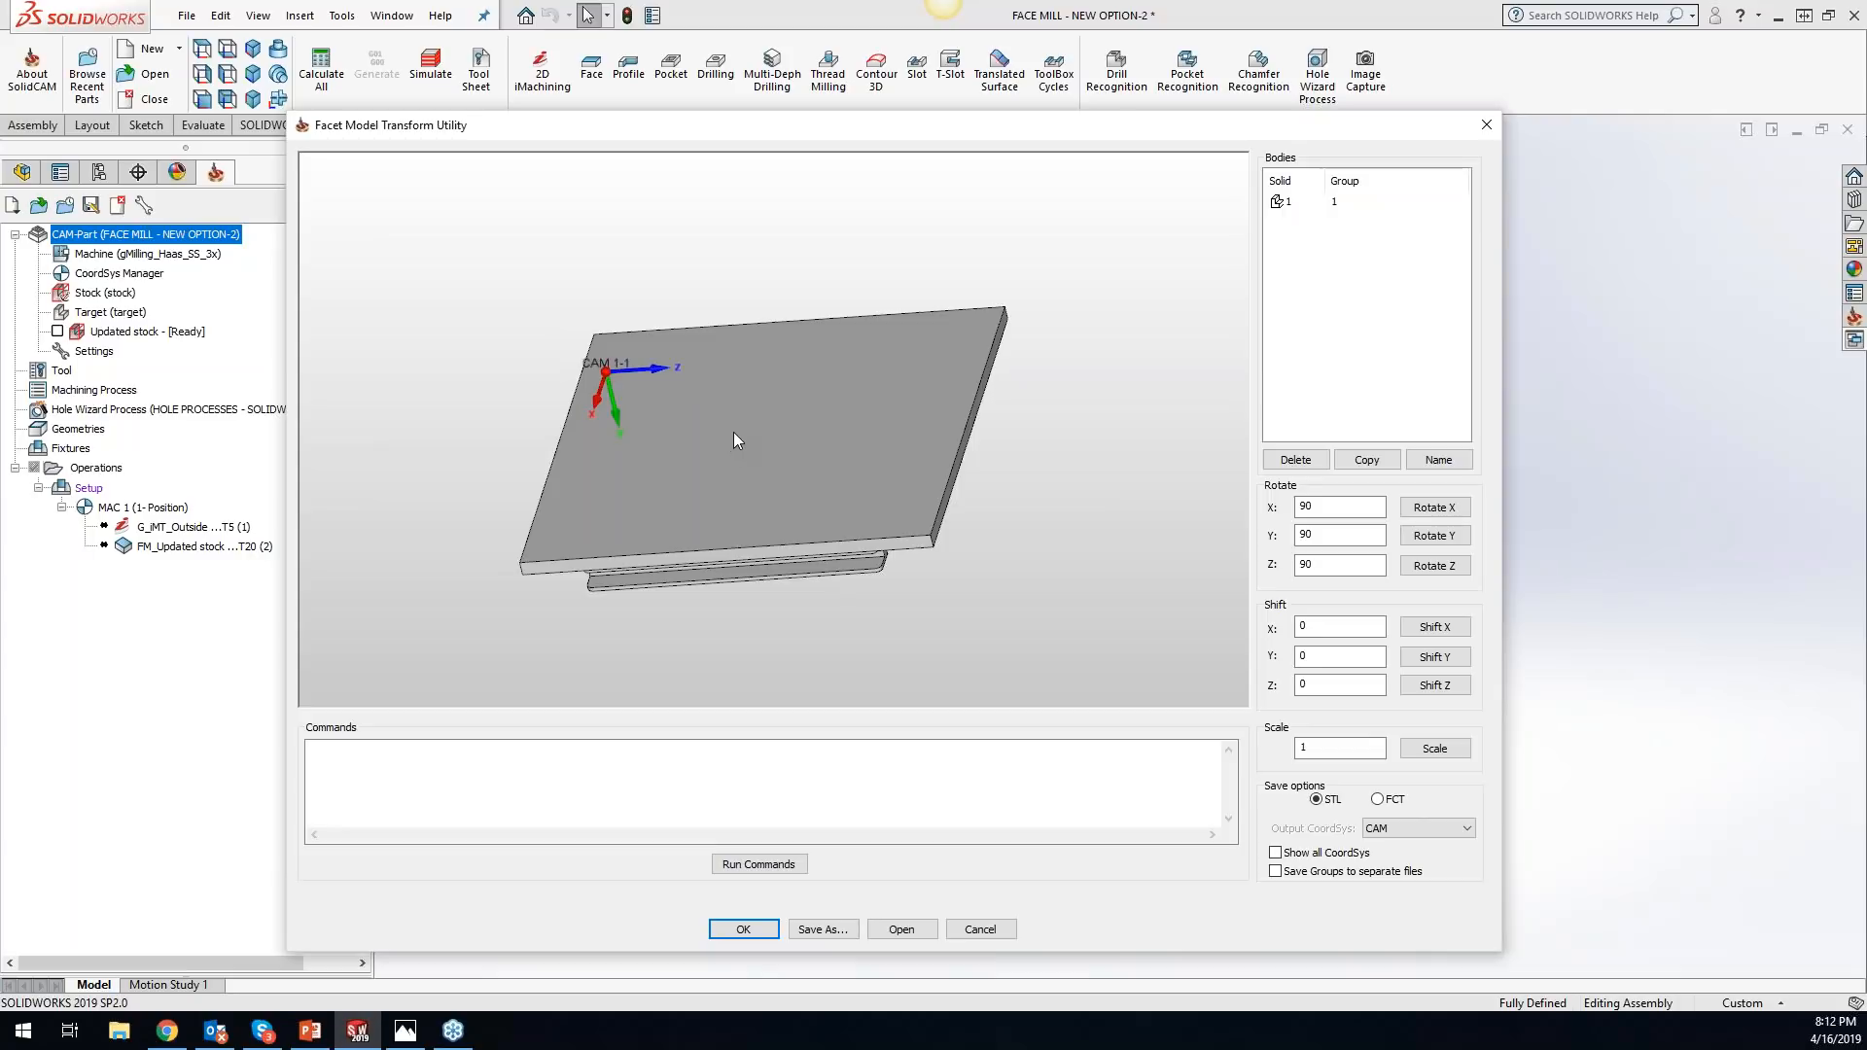
left_click(1319, 203)
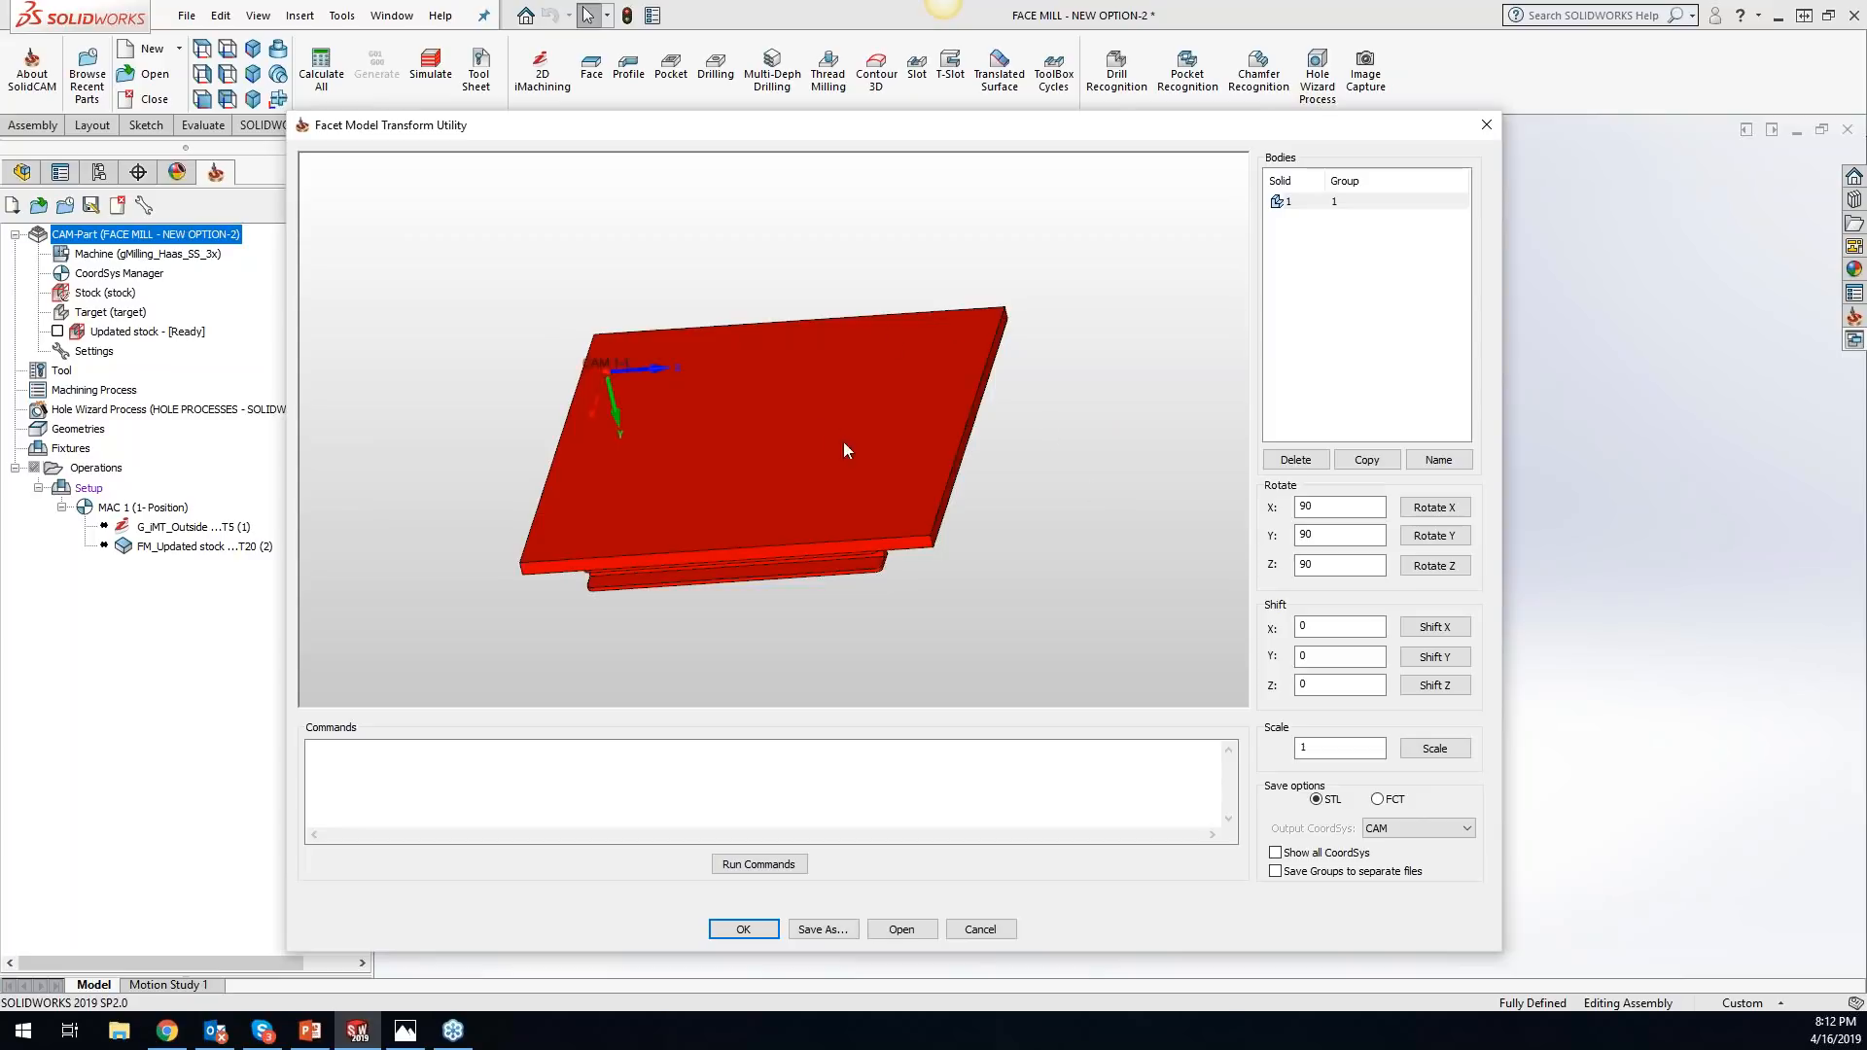
left_click(1444, 510)
left_click(1439, 538)
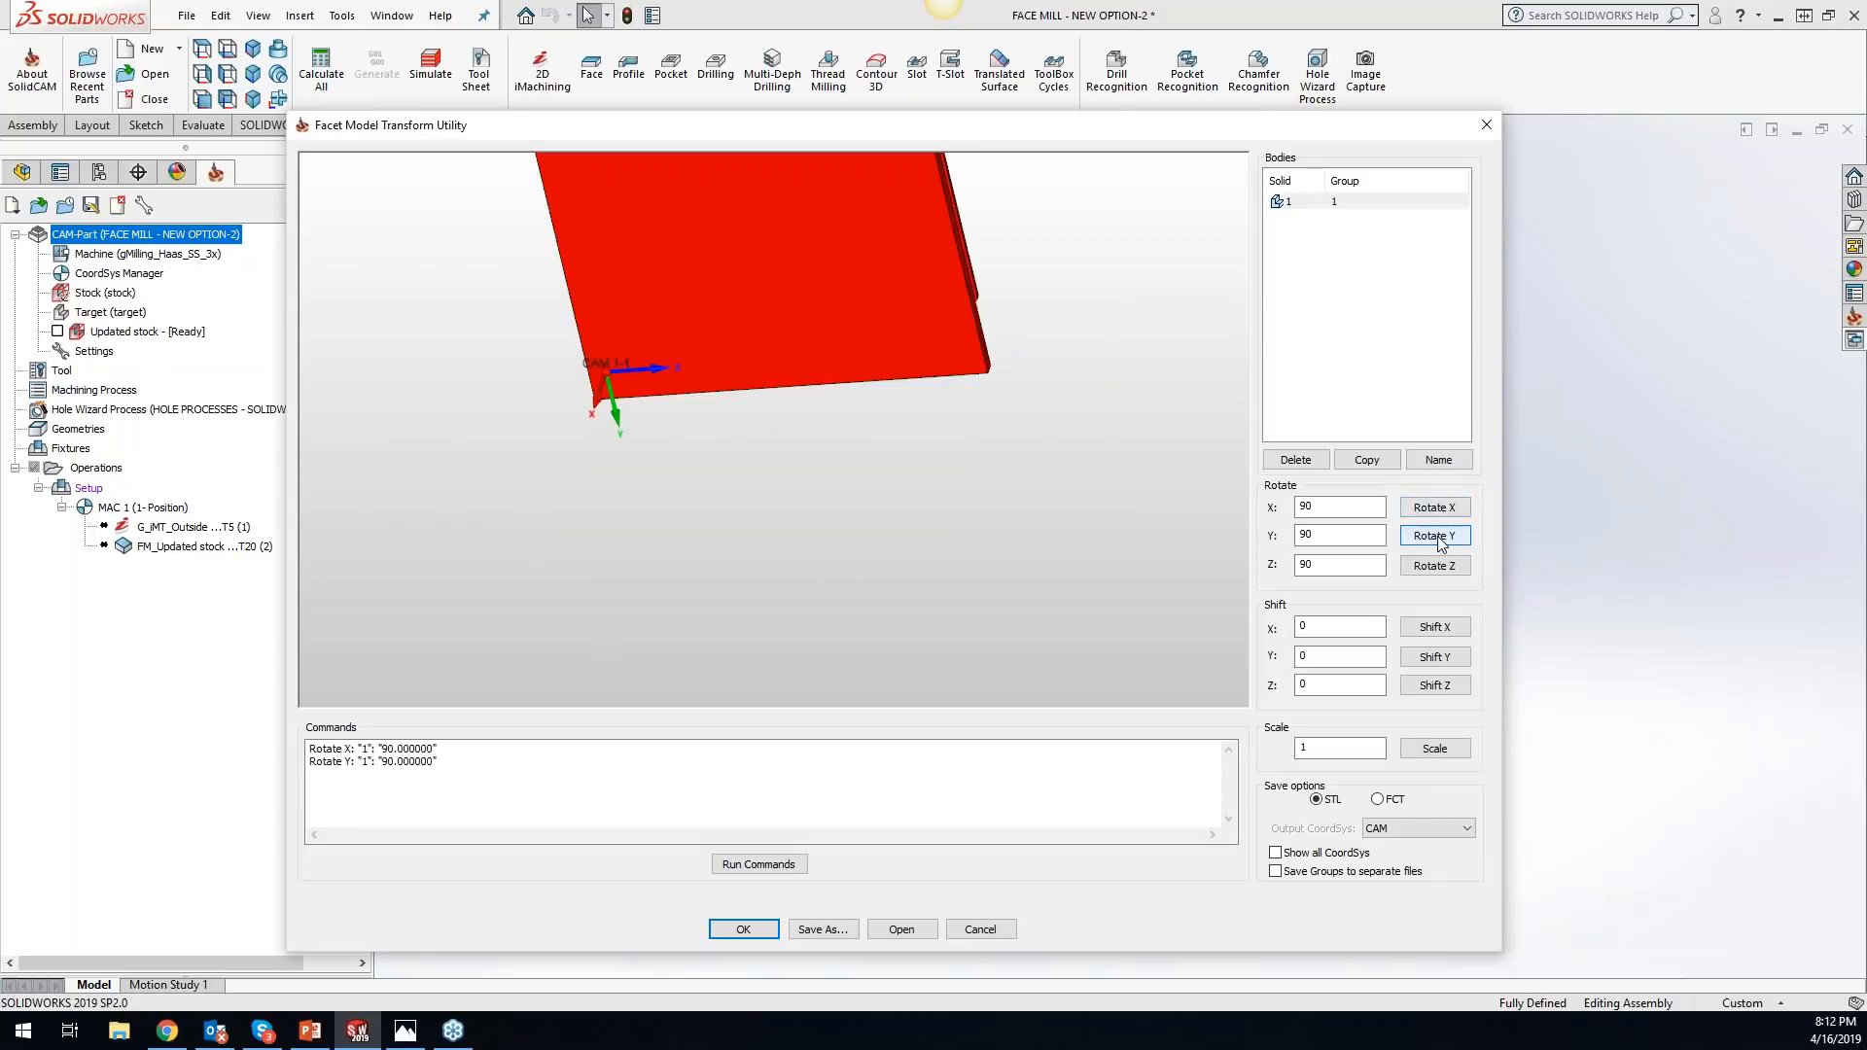
left_click(1437, 567)
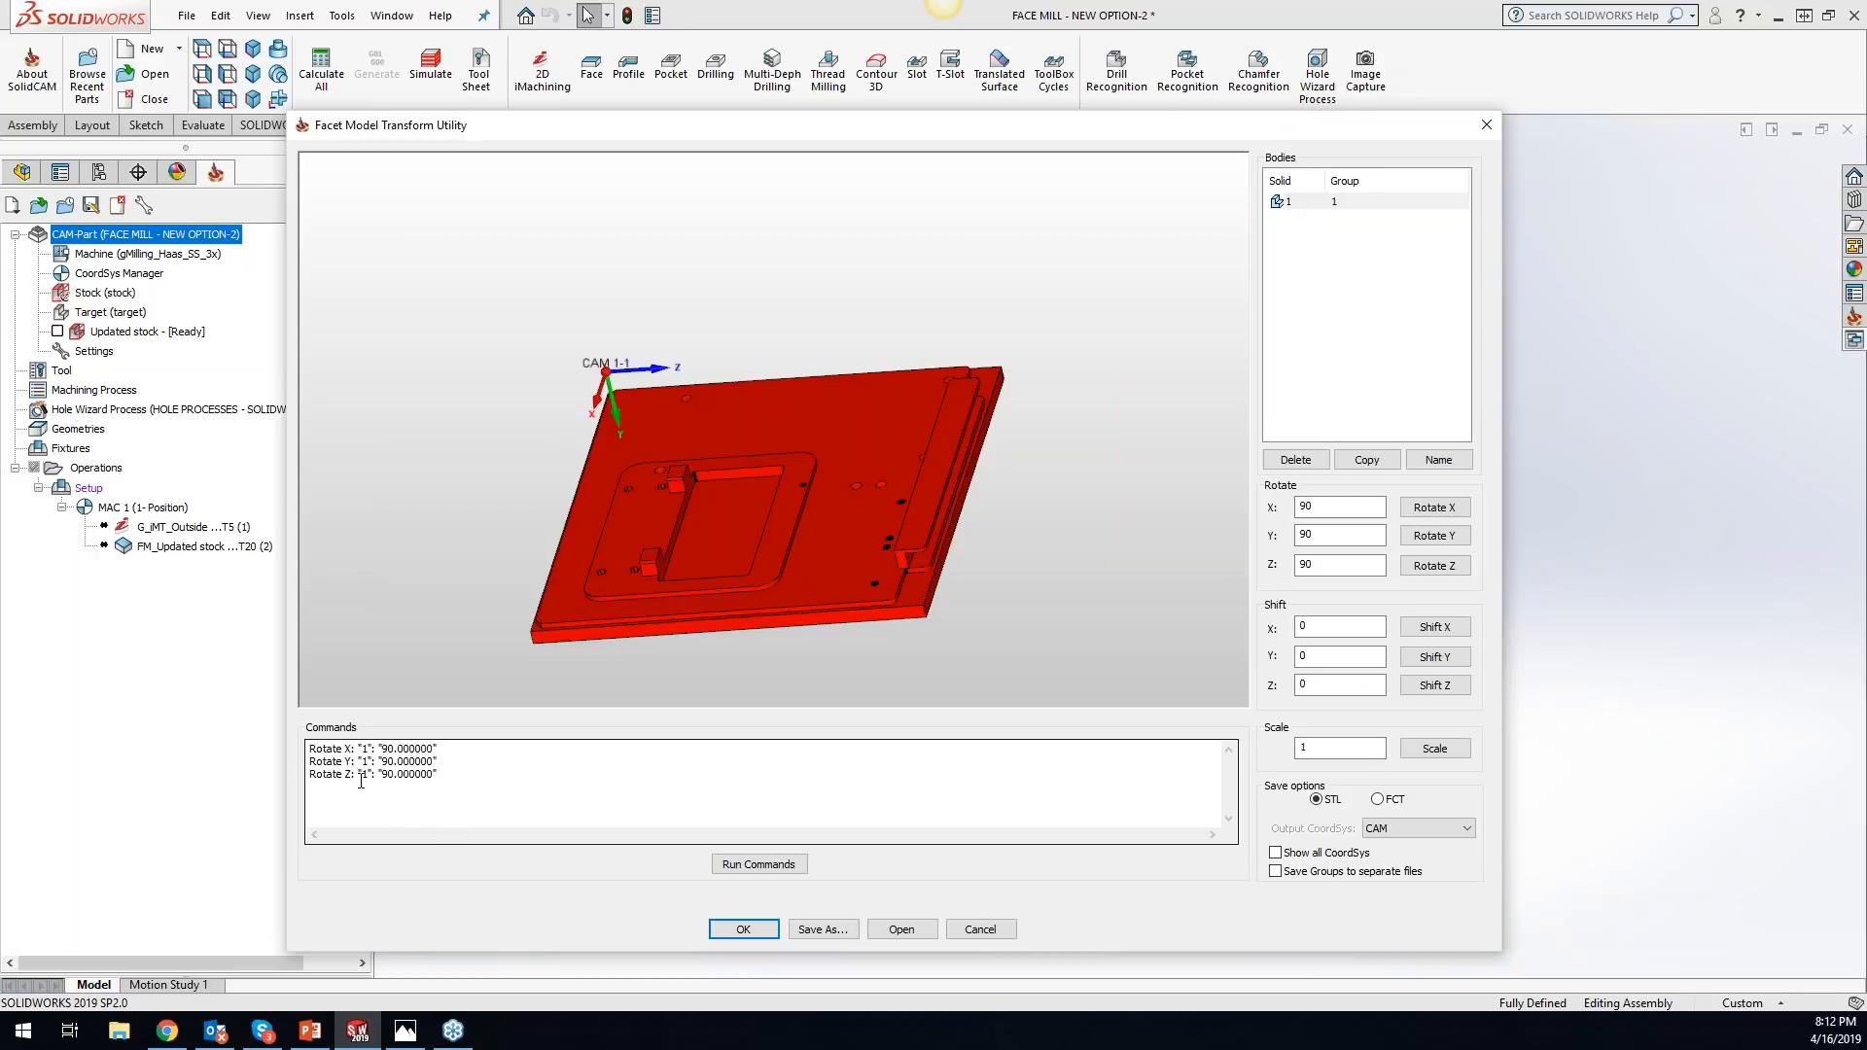
- Shift the facet body by 5.0 along Z
left_click(1304, 685)
type("5.0")
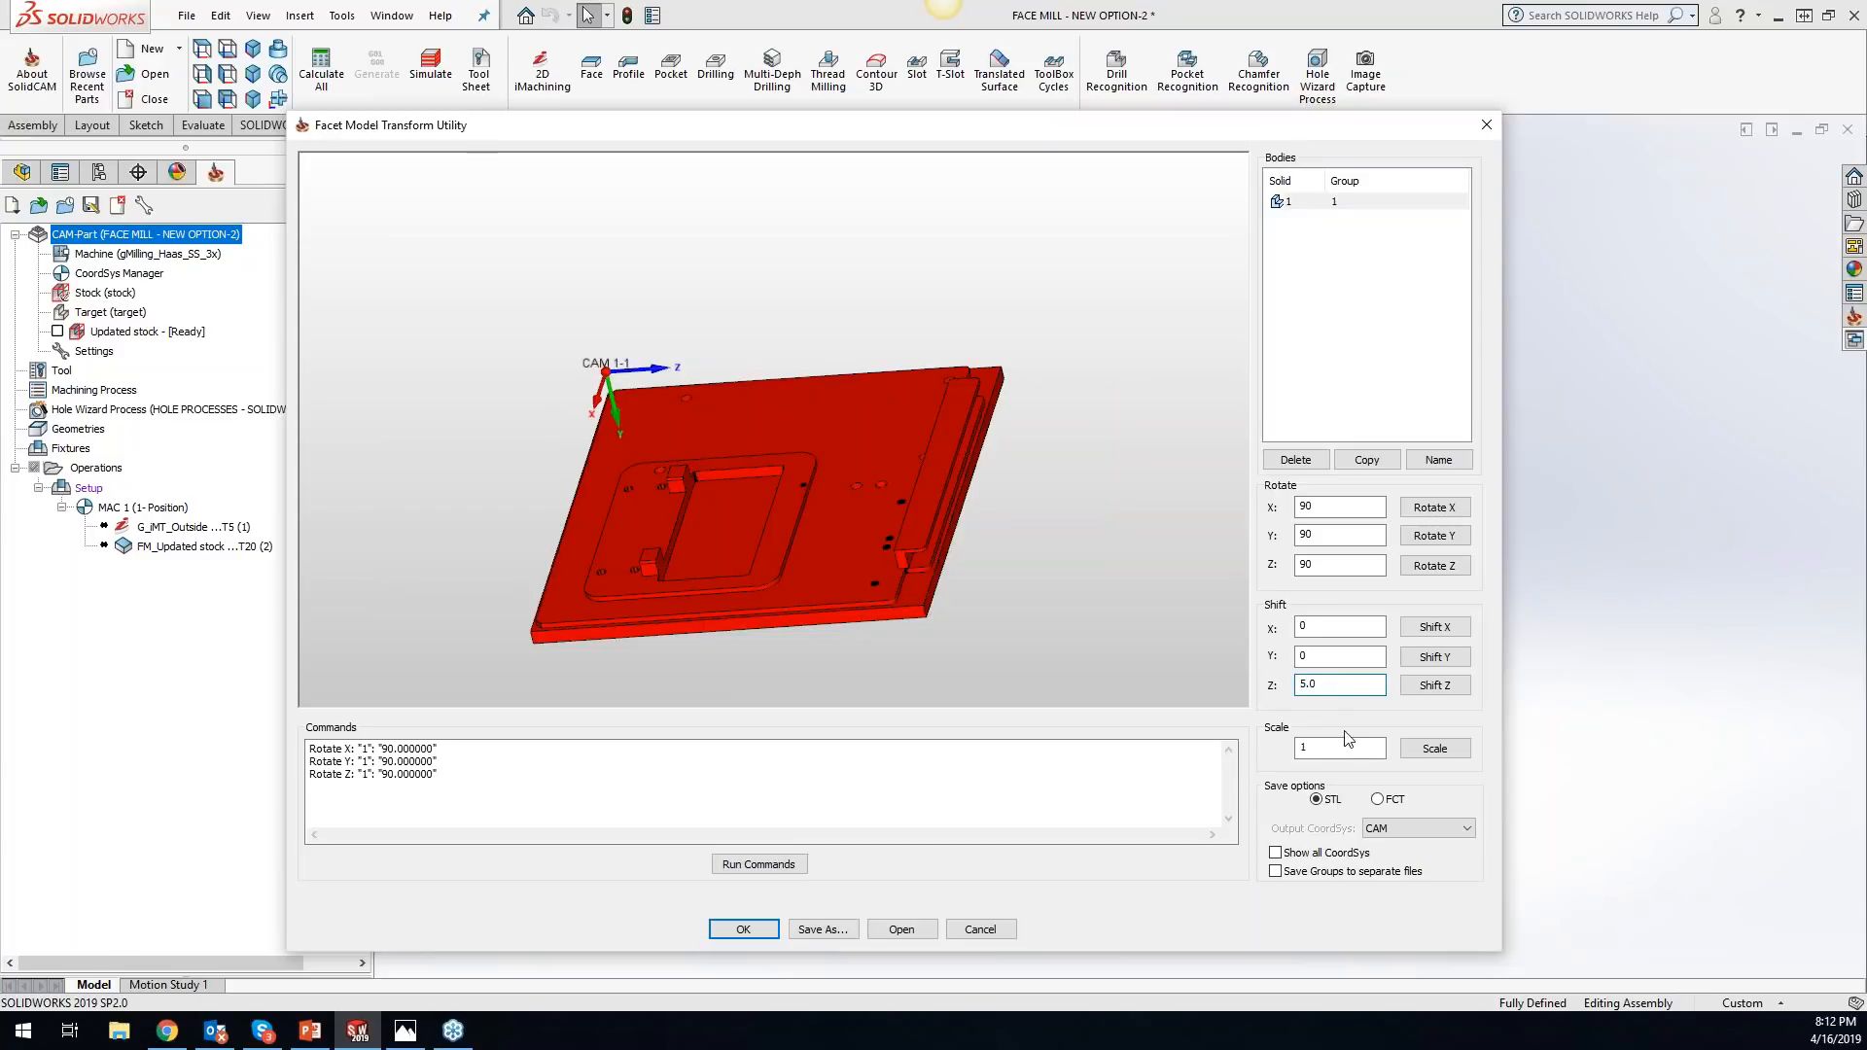
left_click(1435, 684)
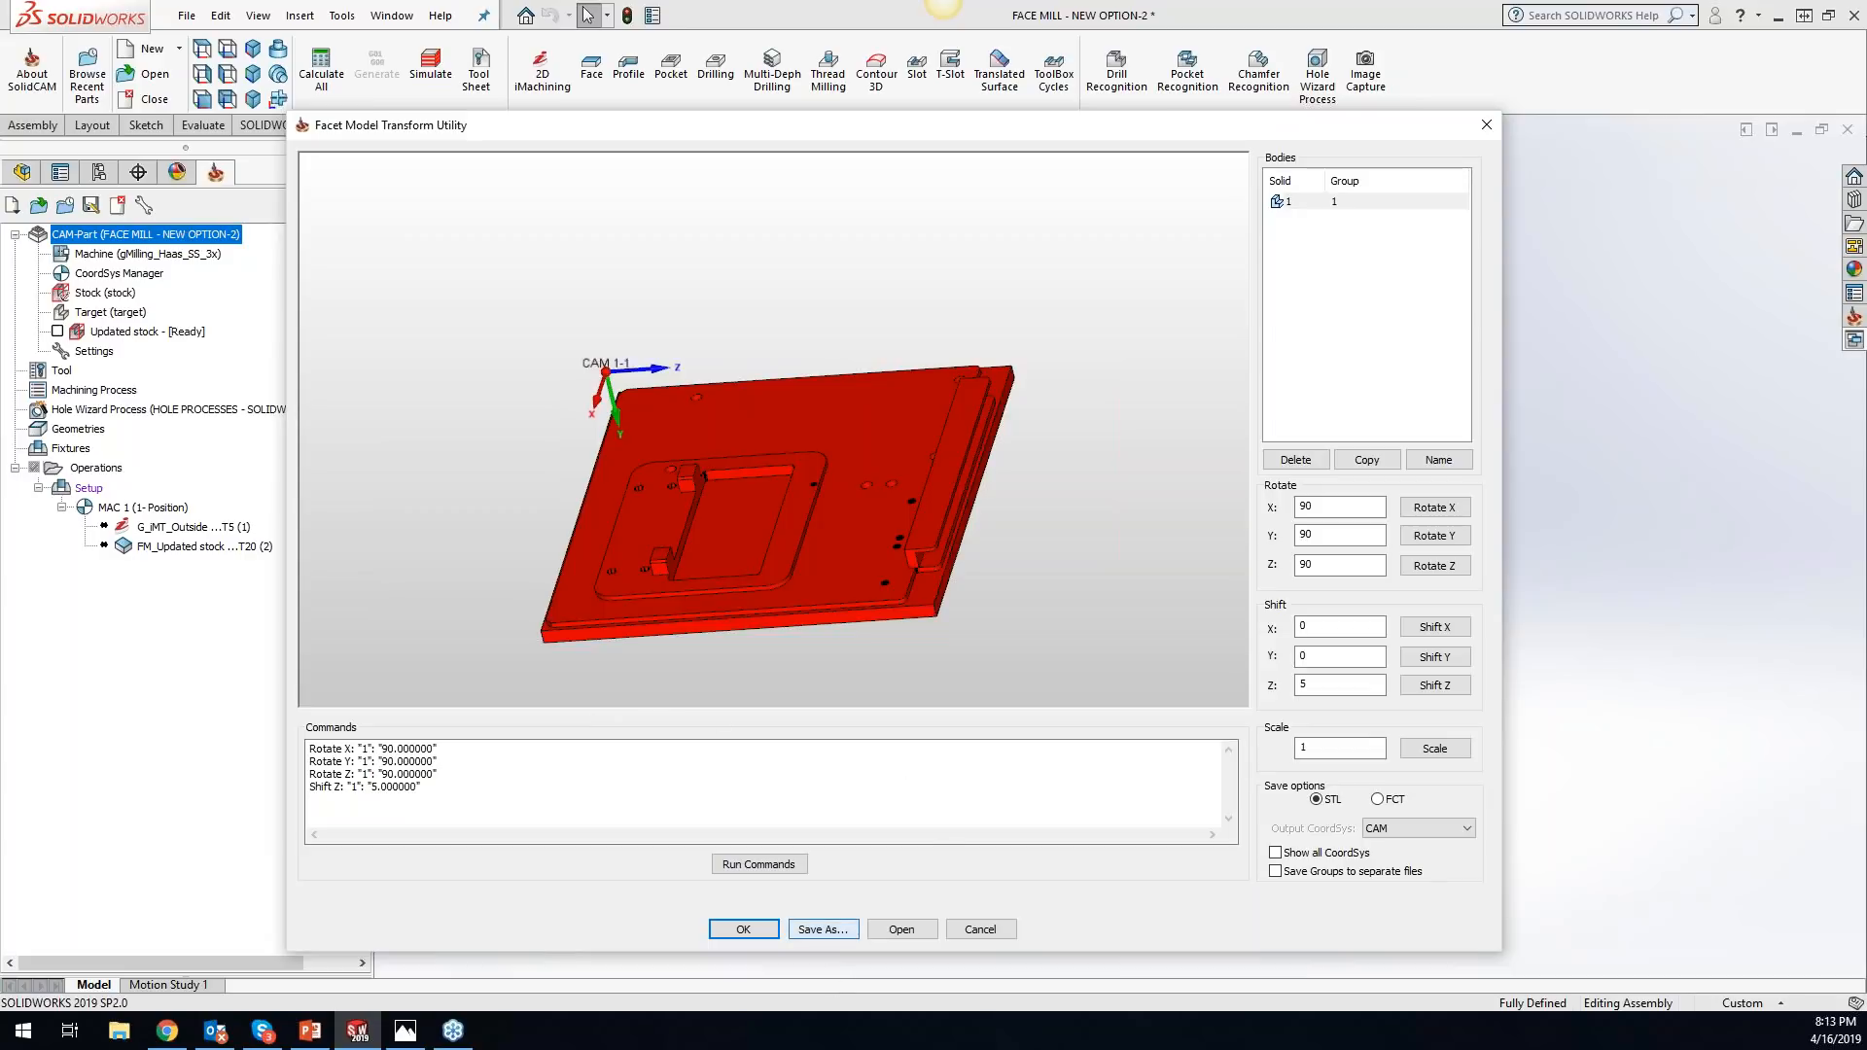
- Save the transformed facet model on the Desktop as op 4 and close the Facet Model Transform Utility
left_click(823, 930)
left_click_drag(640, 367, 620, 586)
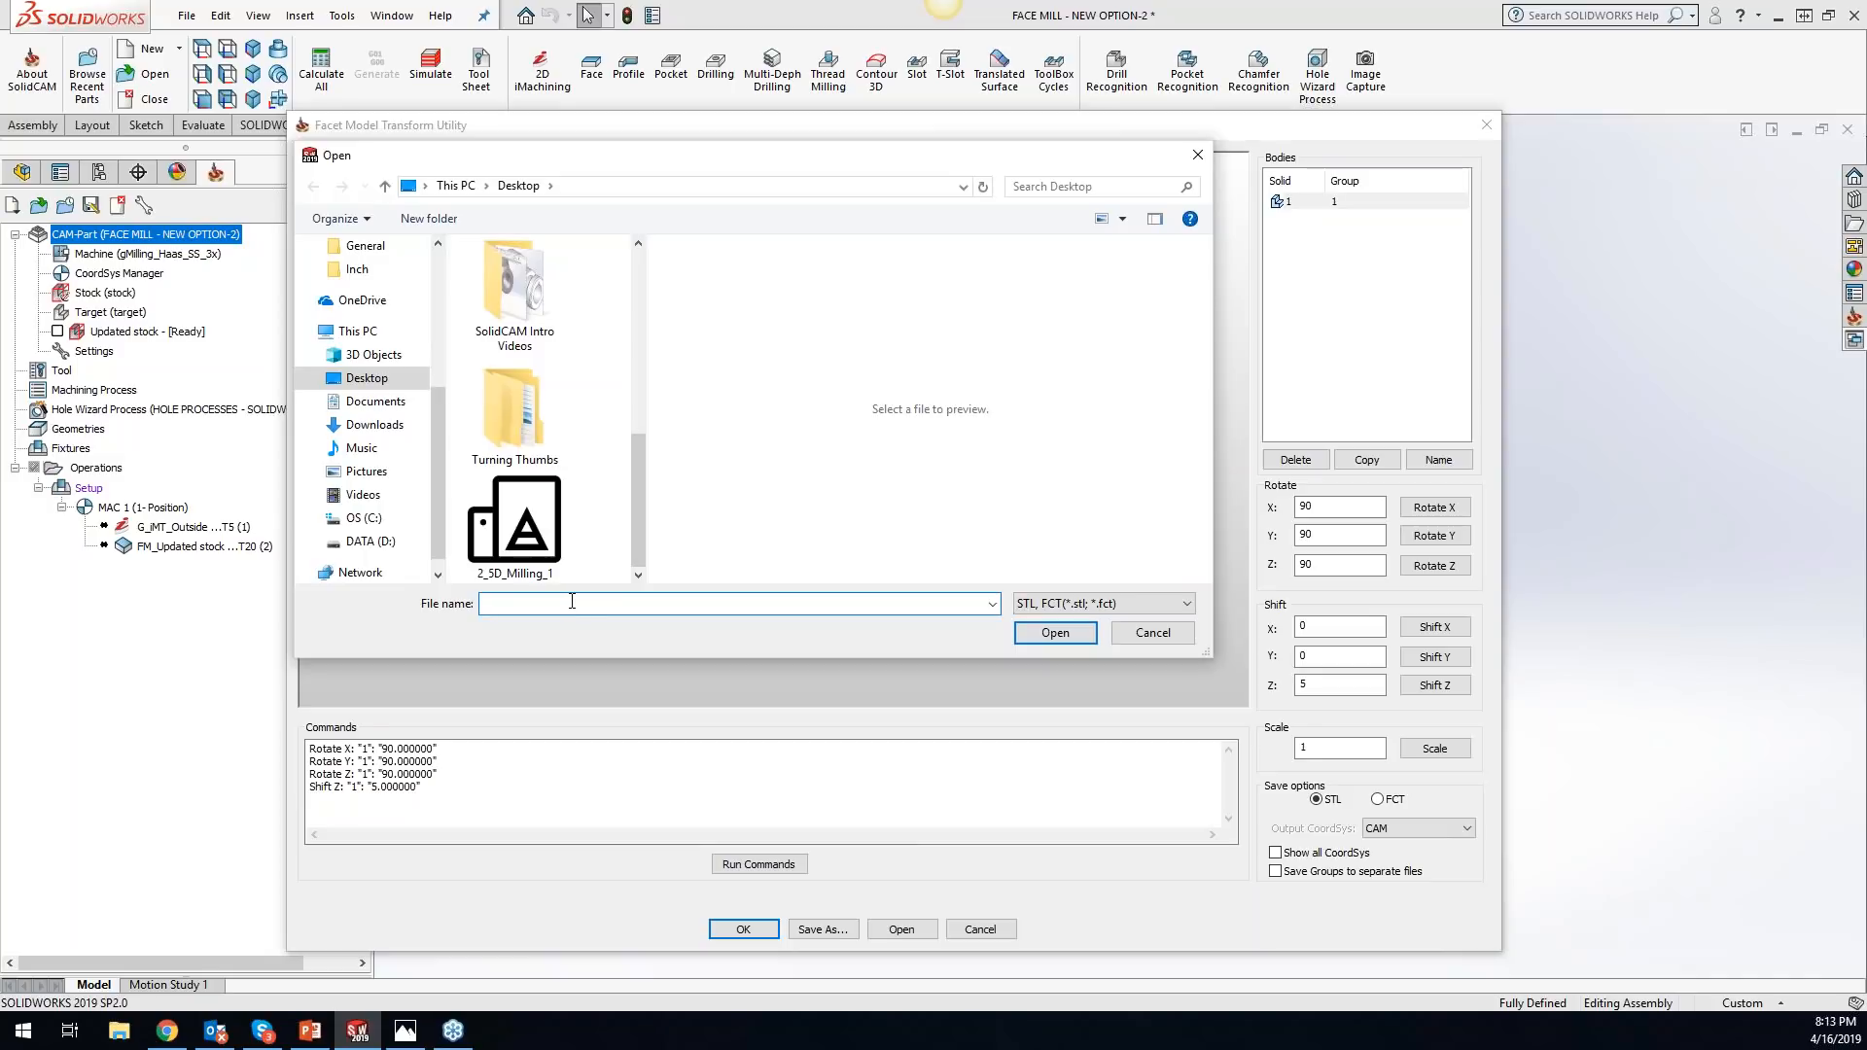
type("op 4")
left_click(1033, 634)
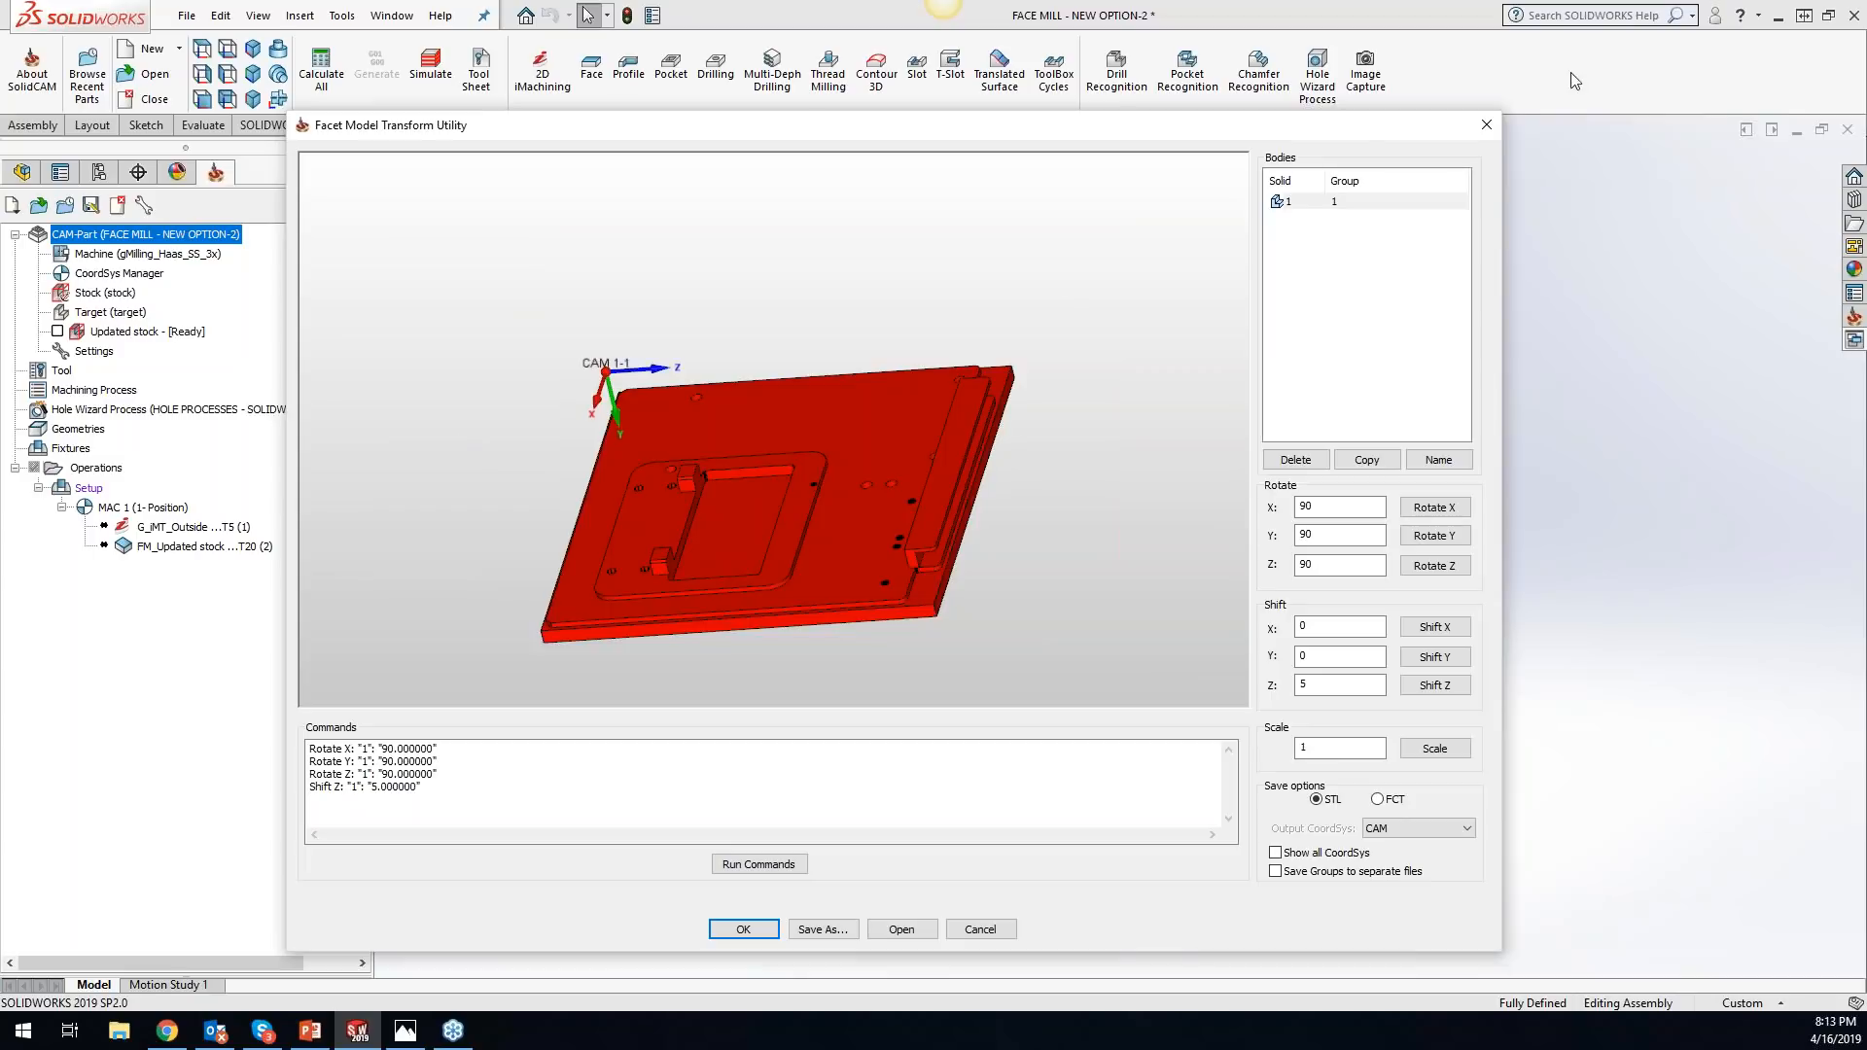
left_click(1481, 123)
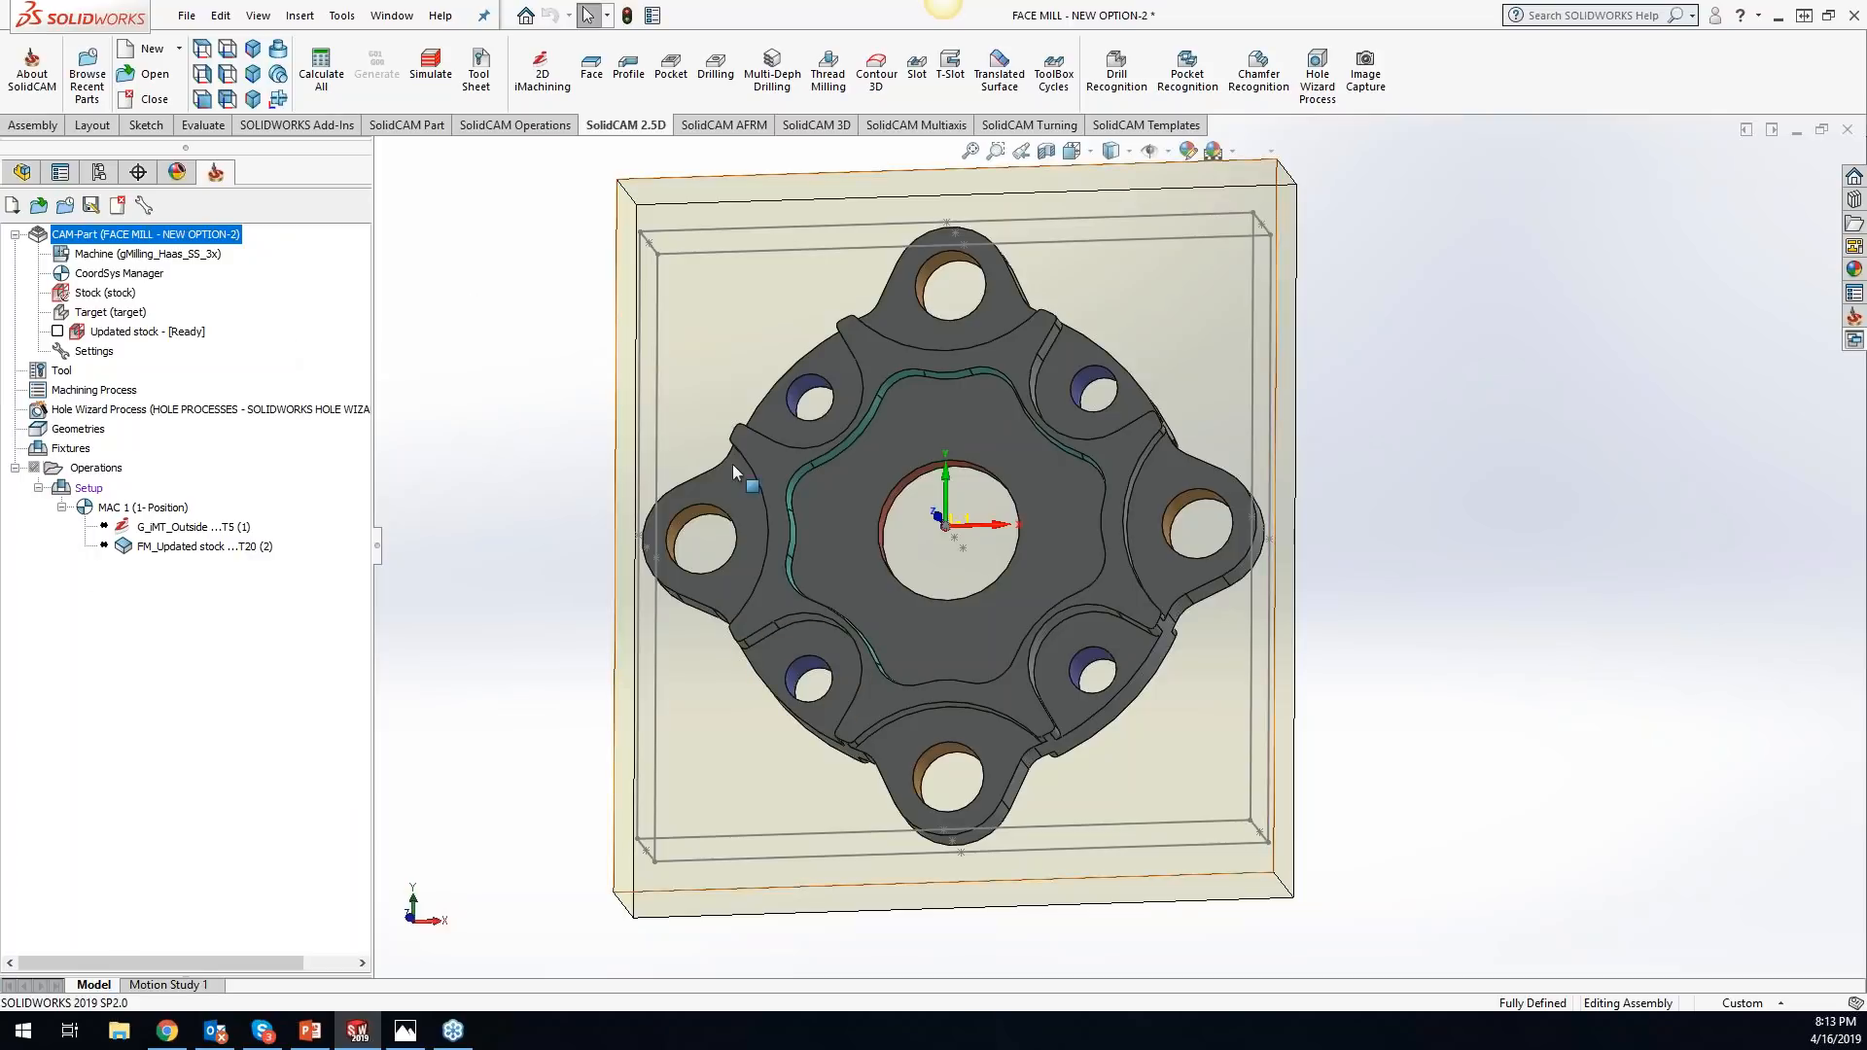
- Switch to the Windows desktop and remove the original 2_5D_Milling_1 file from it
left_click(1778, 18)
left_click(1755, 15)
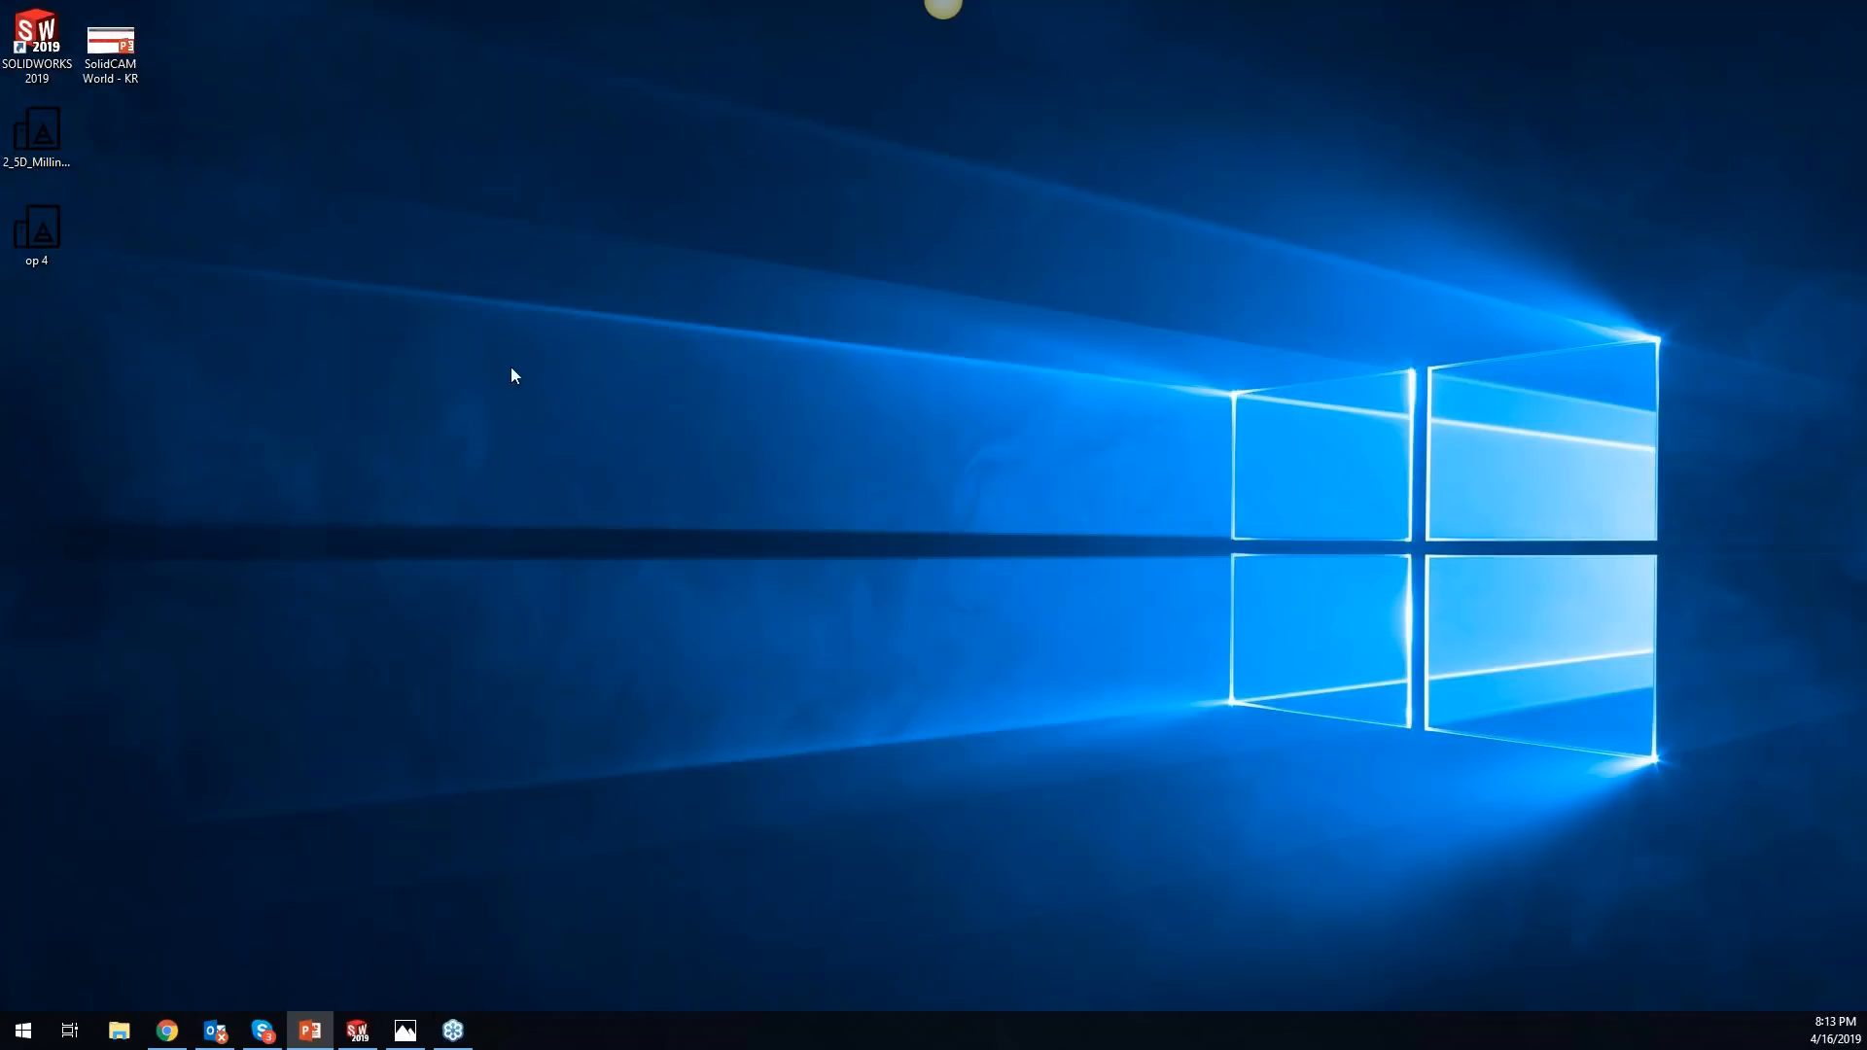
left_click_drag(33, 147, 1653, 1049)
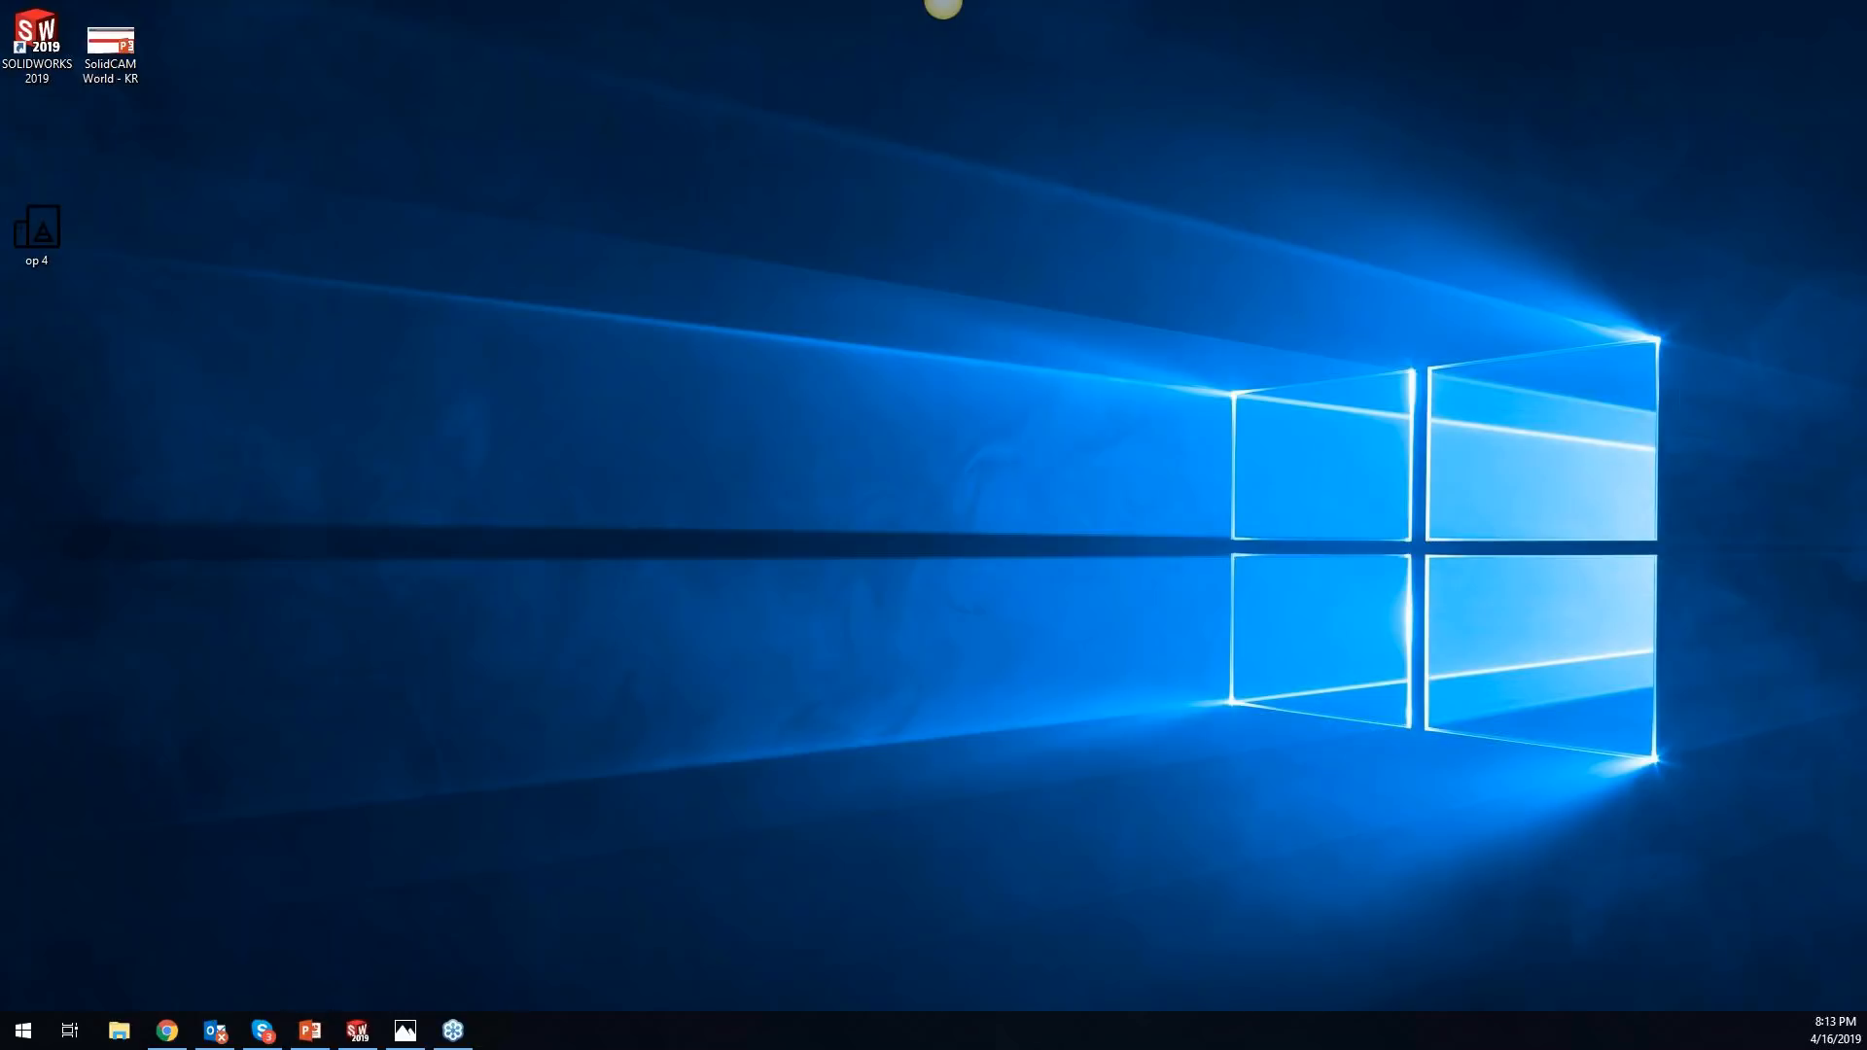
- Return to SOLIDWORKS, load the saved facet model into the Facet Model Editor to inspect it, and close the editor
left_click(358, 1030)
right_click(141, 234)
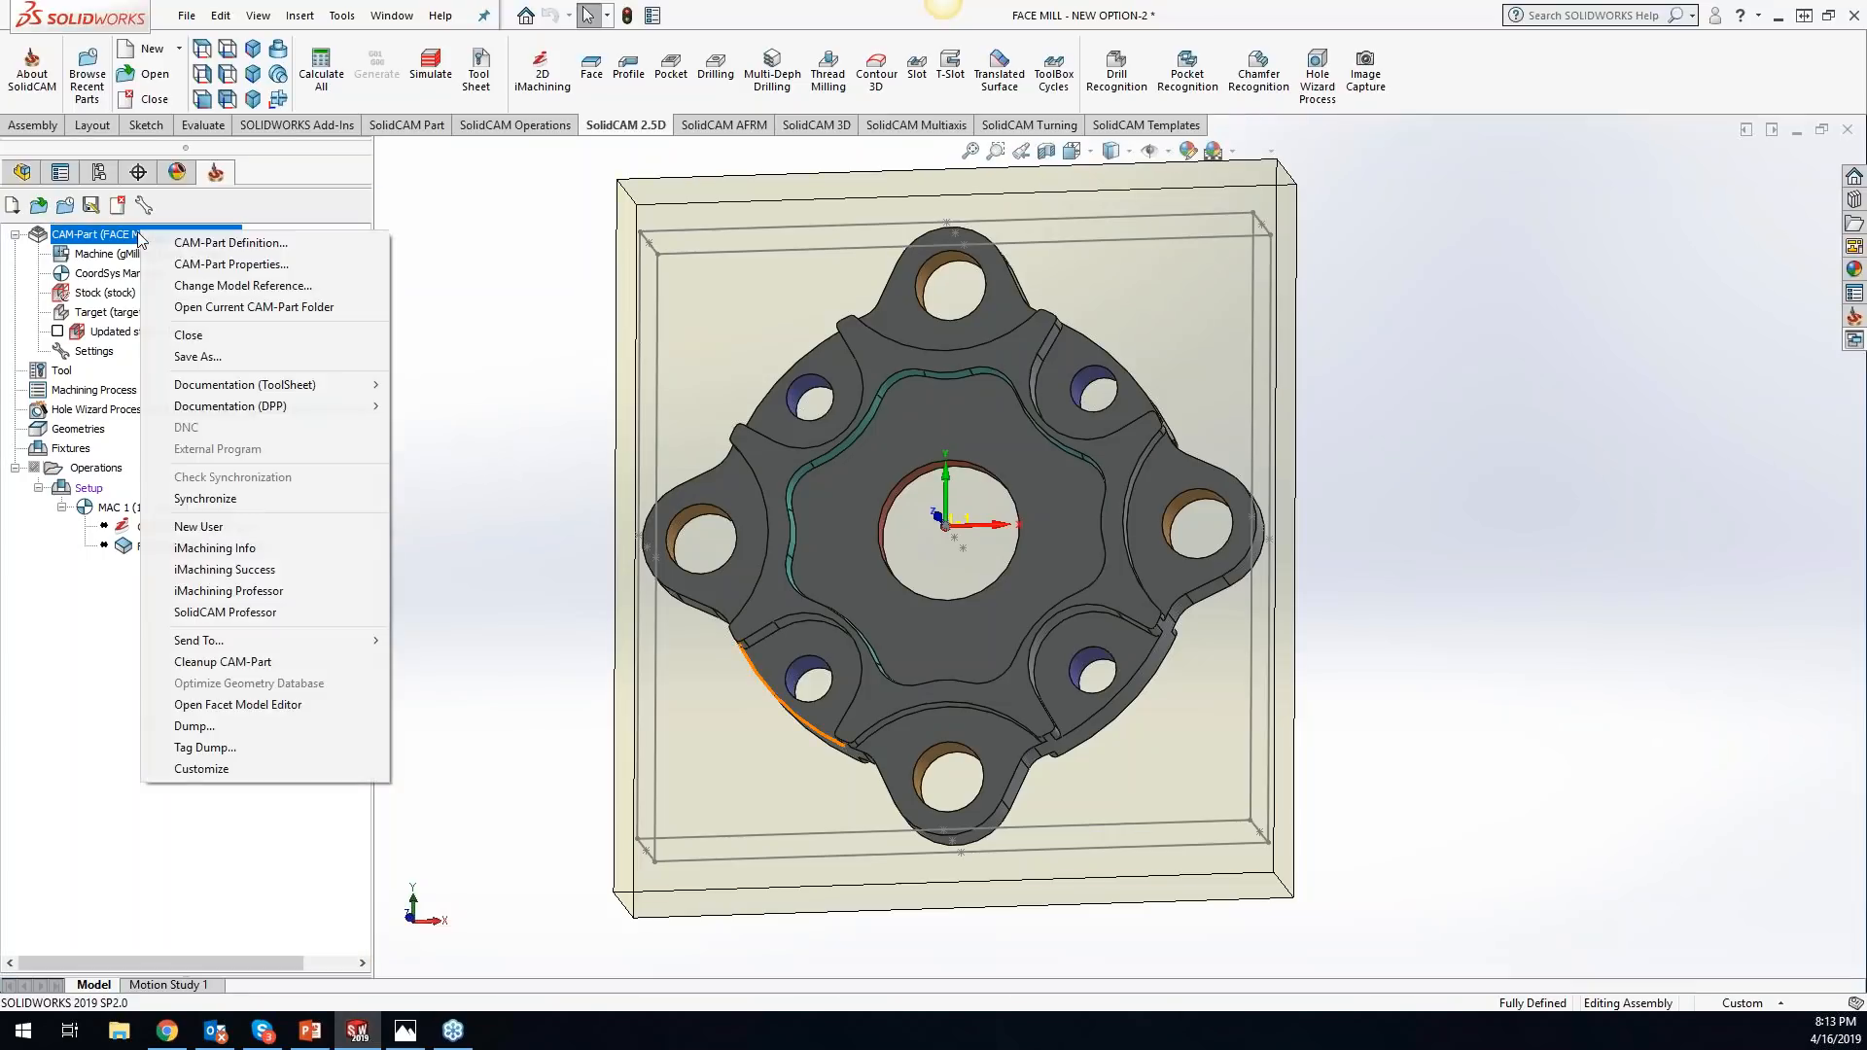
left_click(243, 705)
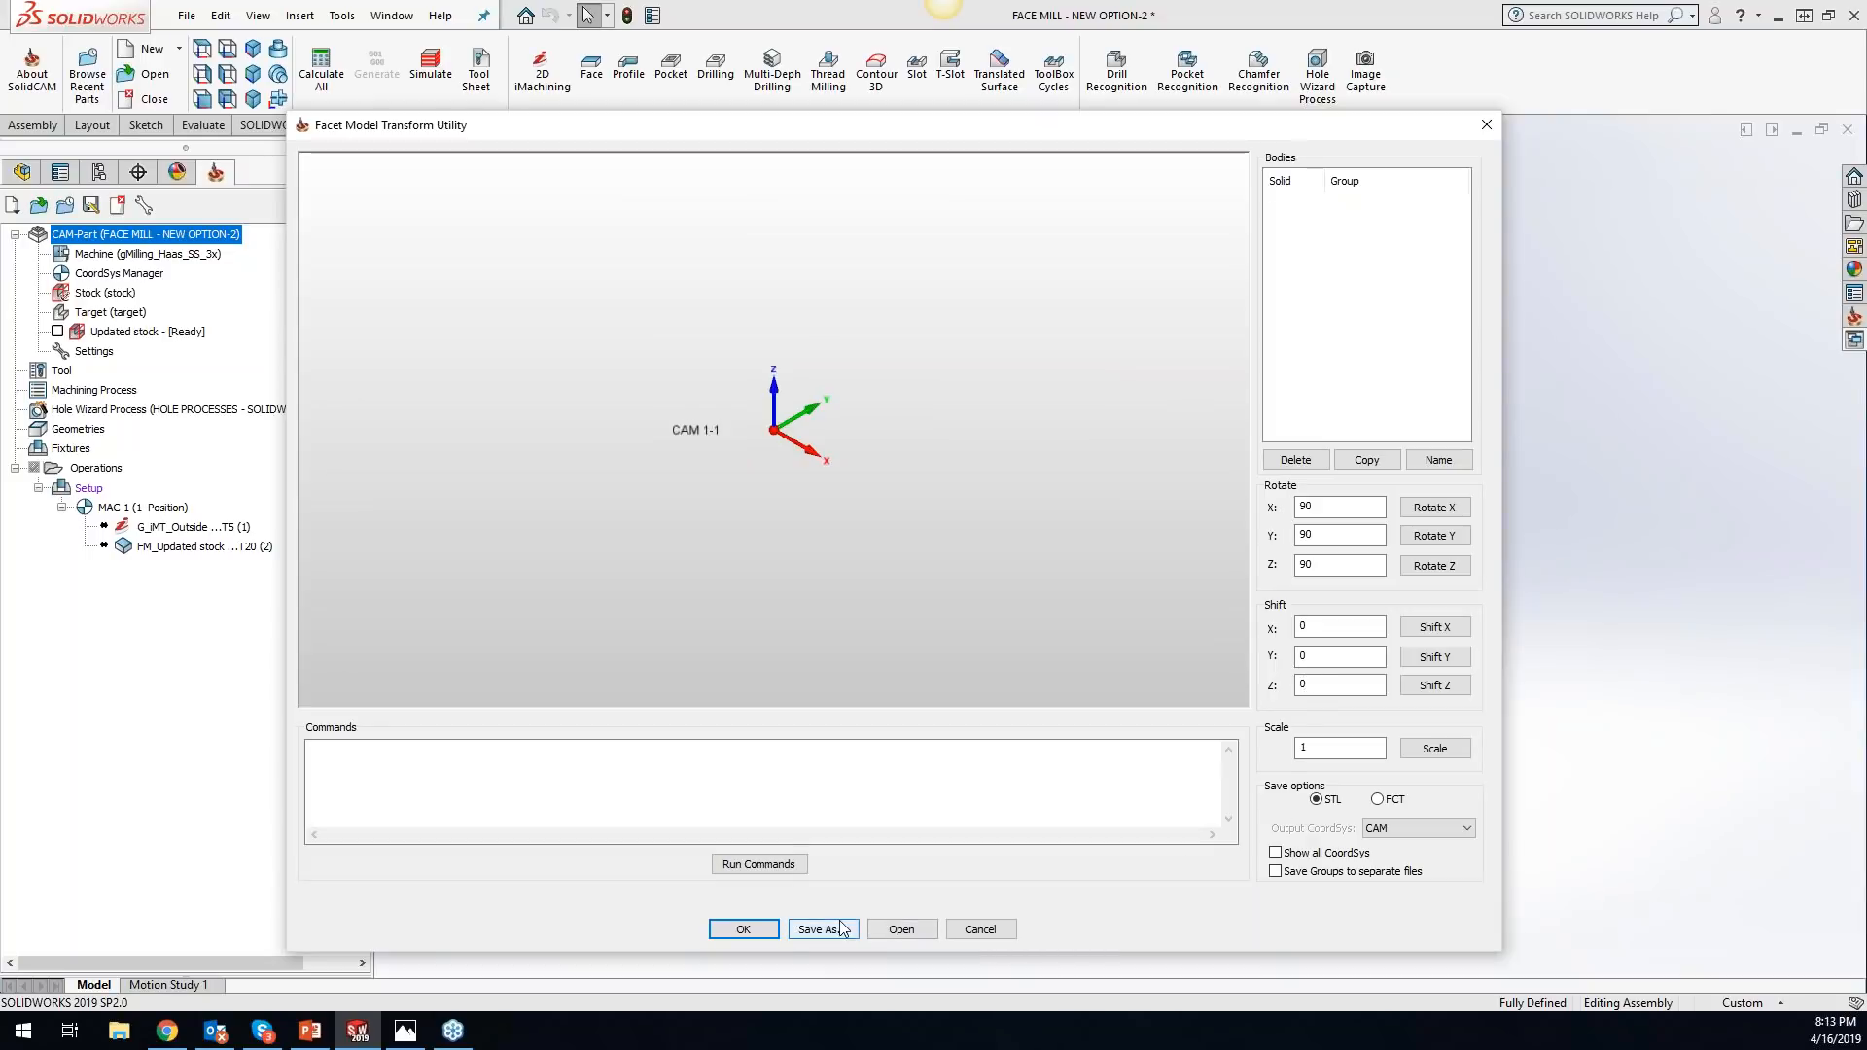
left_click(901, 929)
left_click_drag(1816, 814, 927, 399)
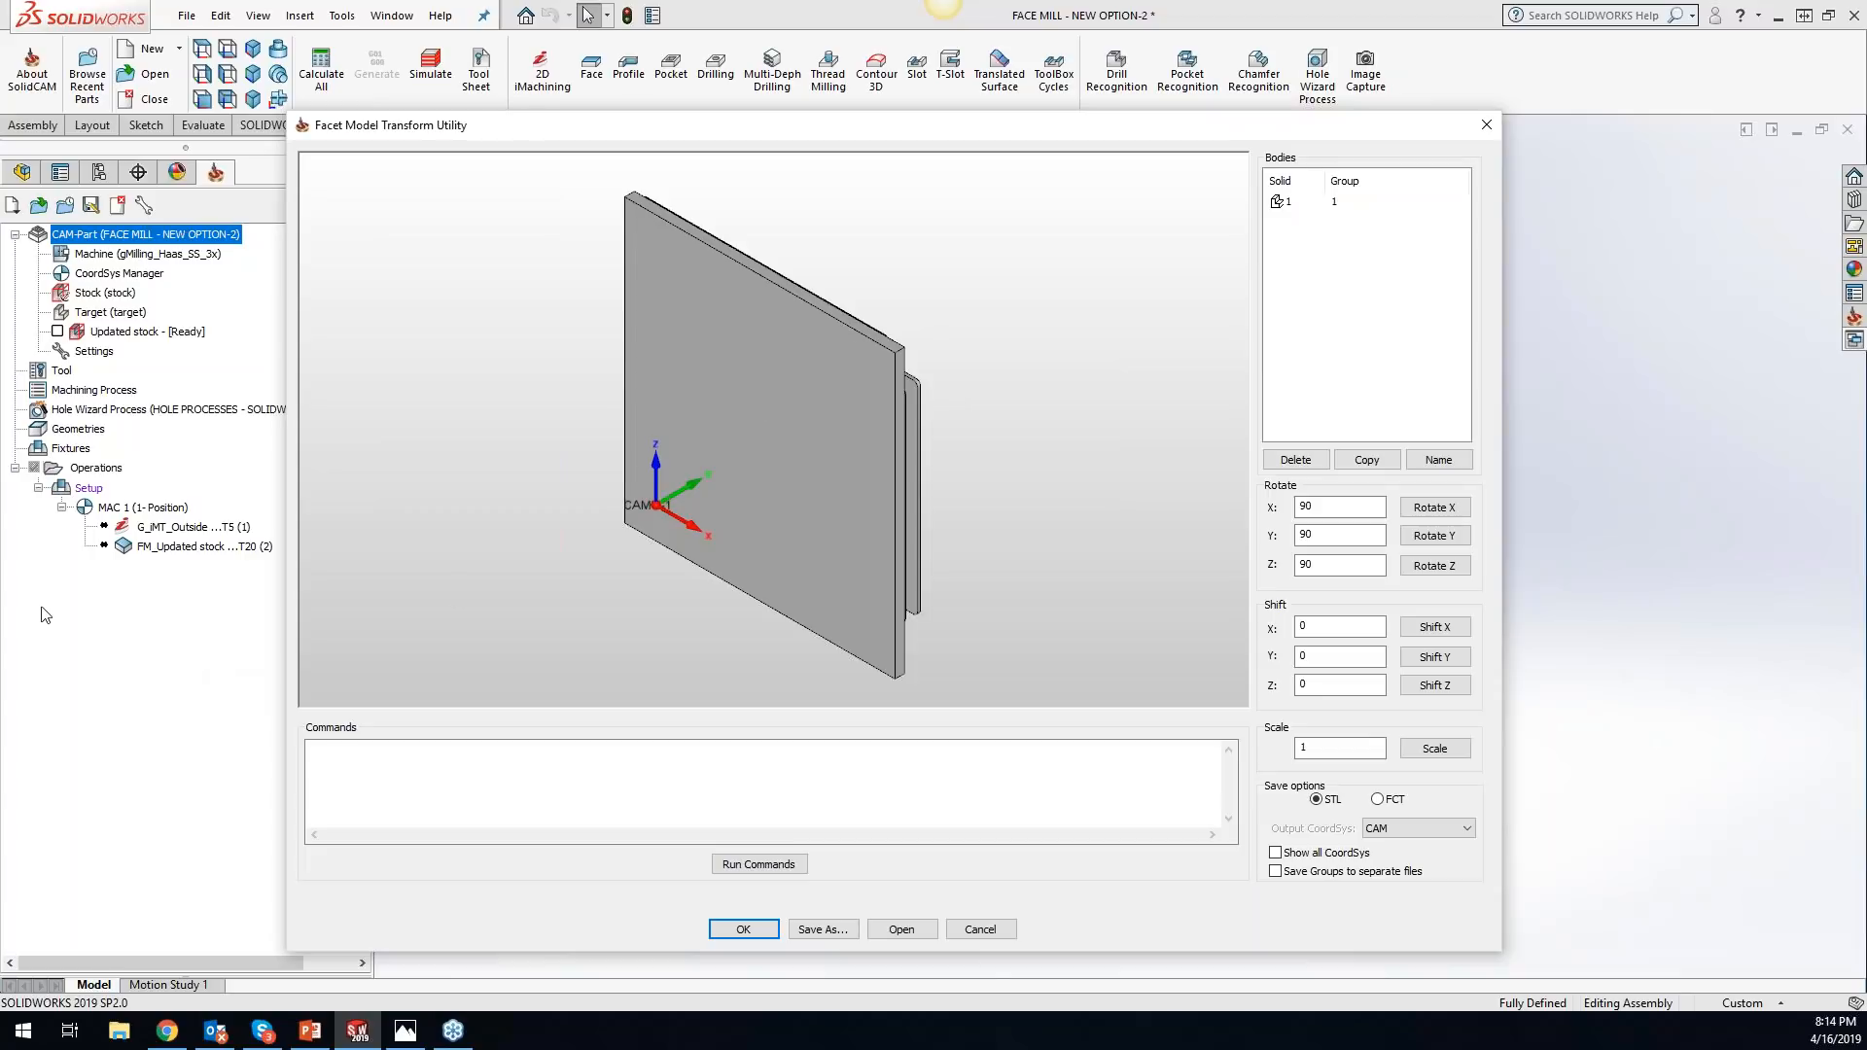
key("alt+Tab")
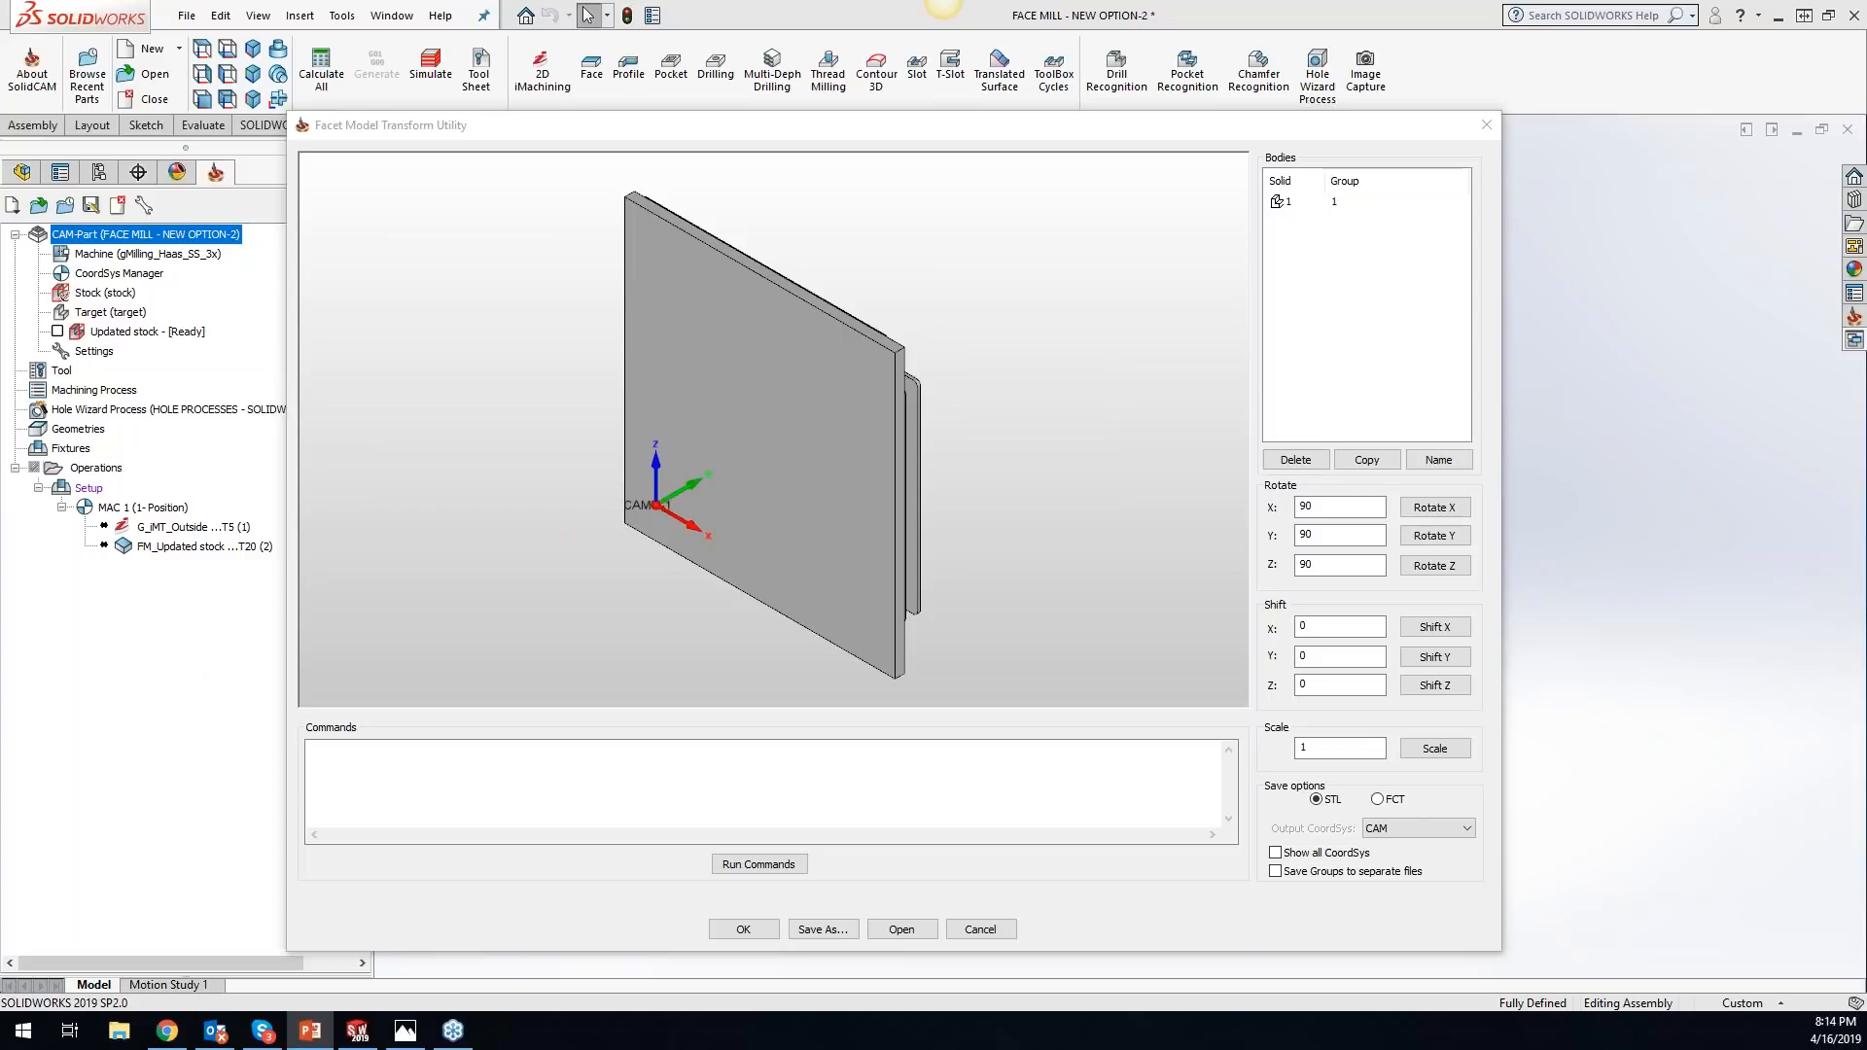
left_click(601, 622)
left_click(1487, 125)
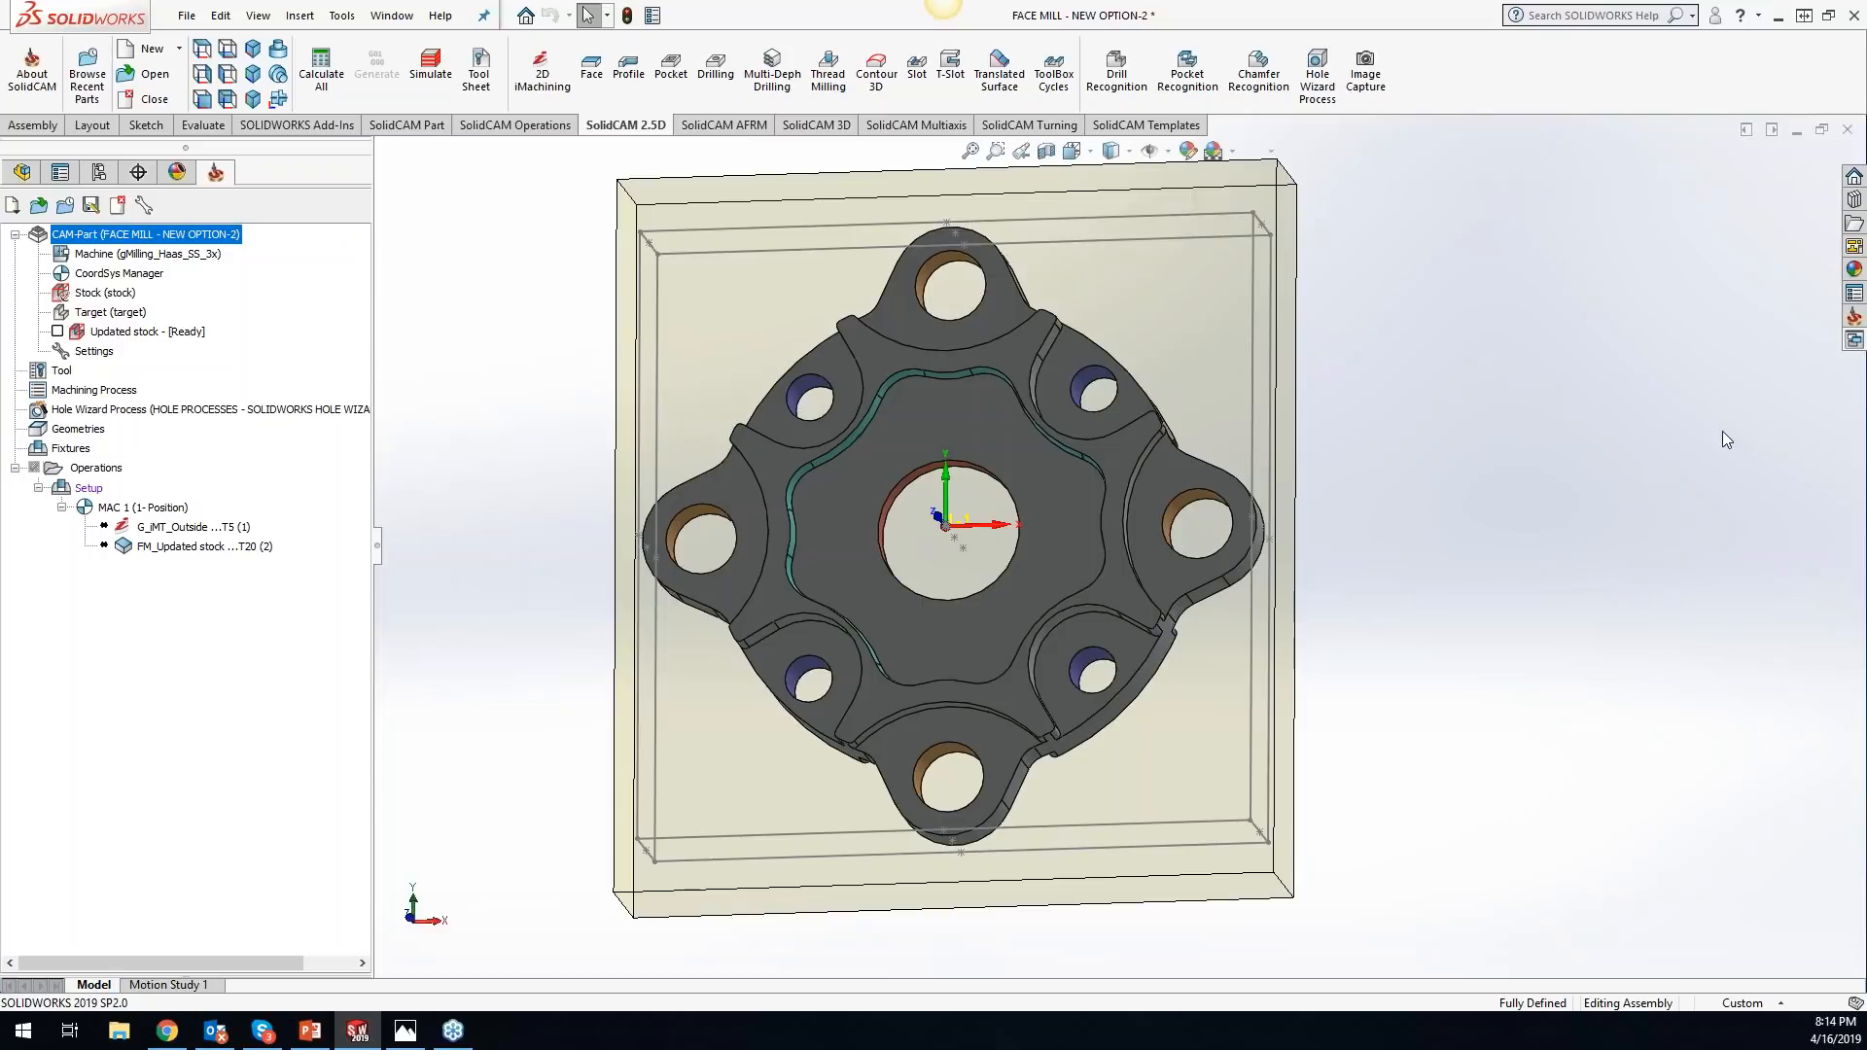
- Calculate all operations of the FACE MILL - NEW OPTION-2 CAM-Part
right_click(221, 234)
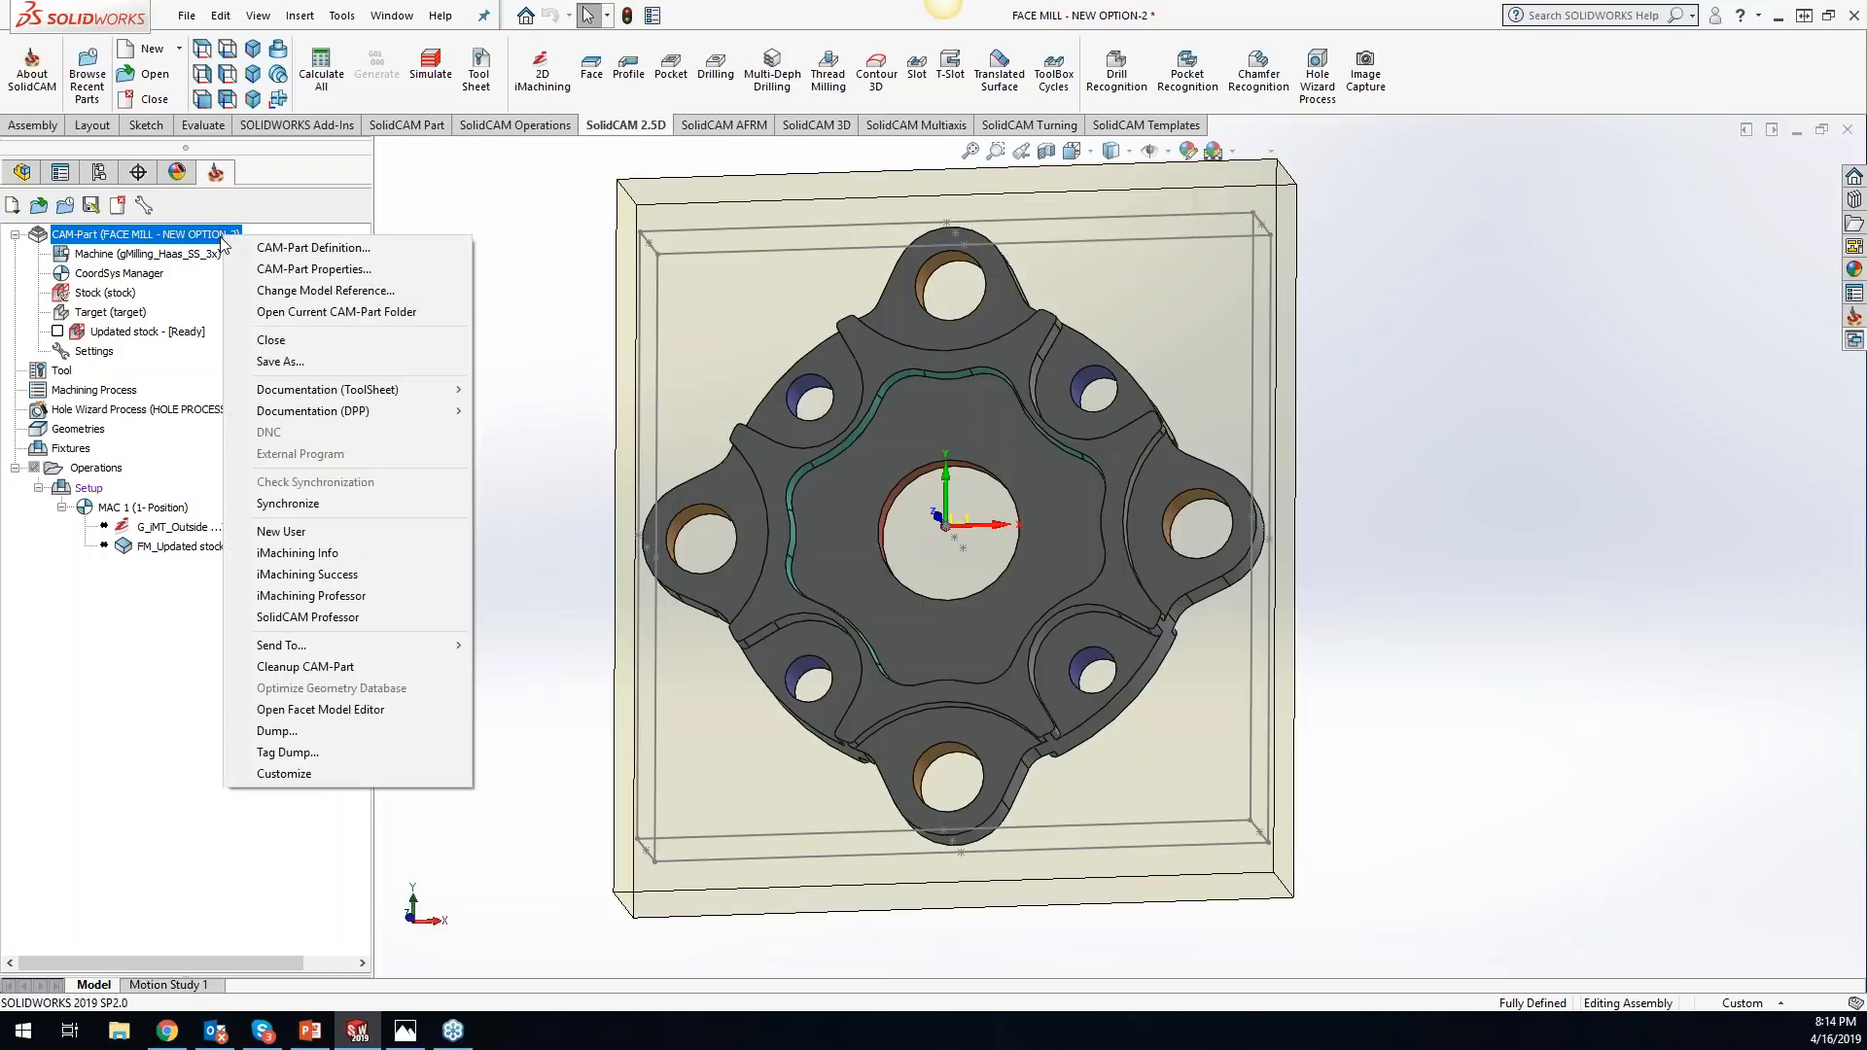
left_click(537, 204)
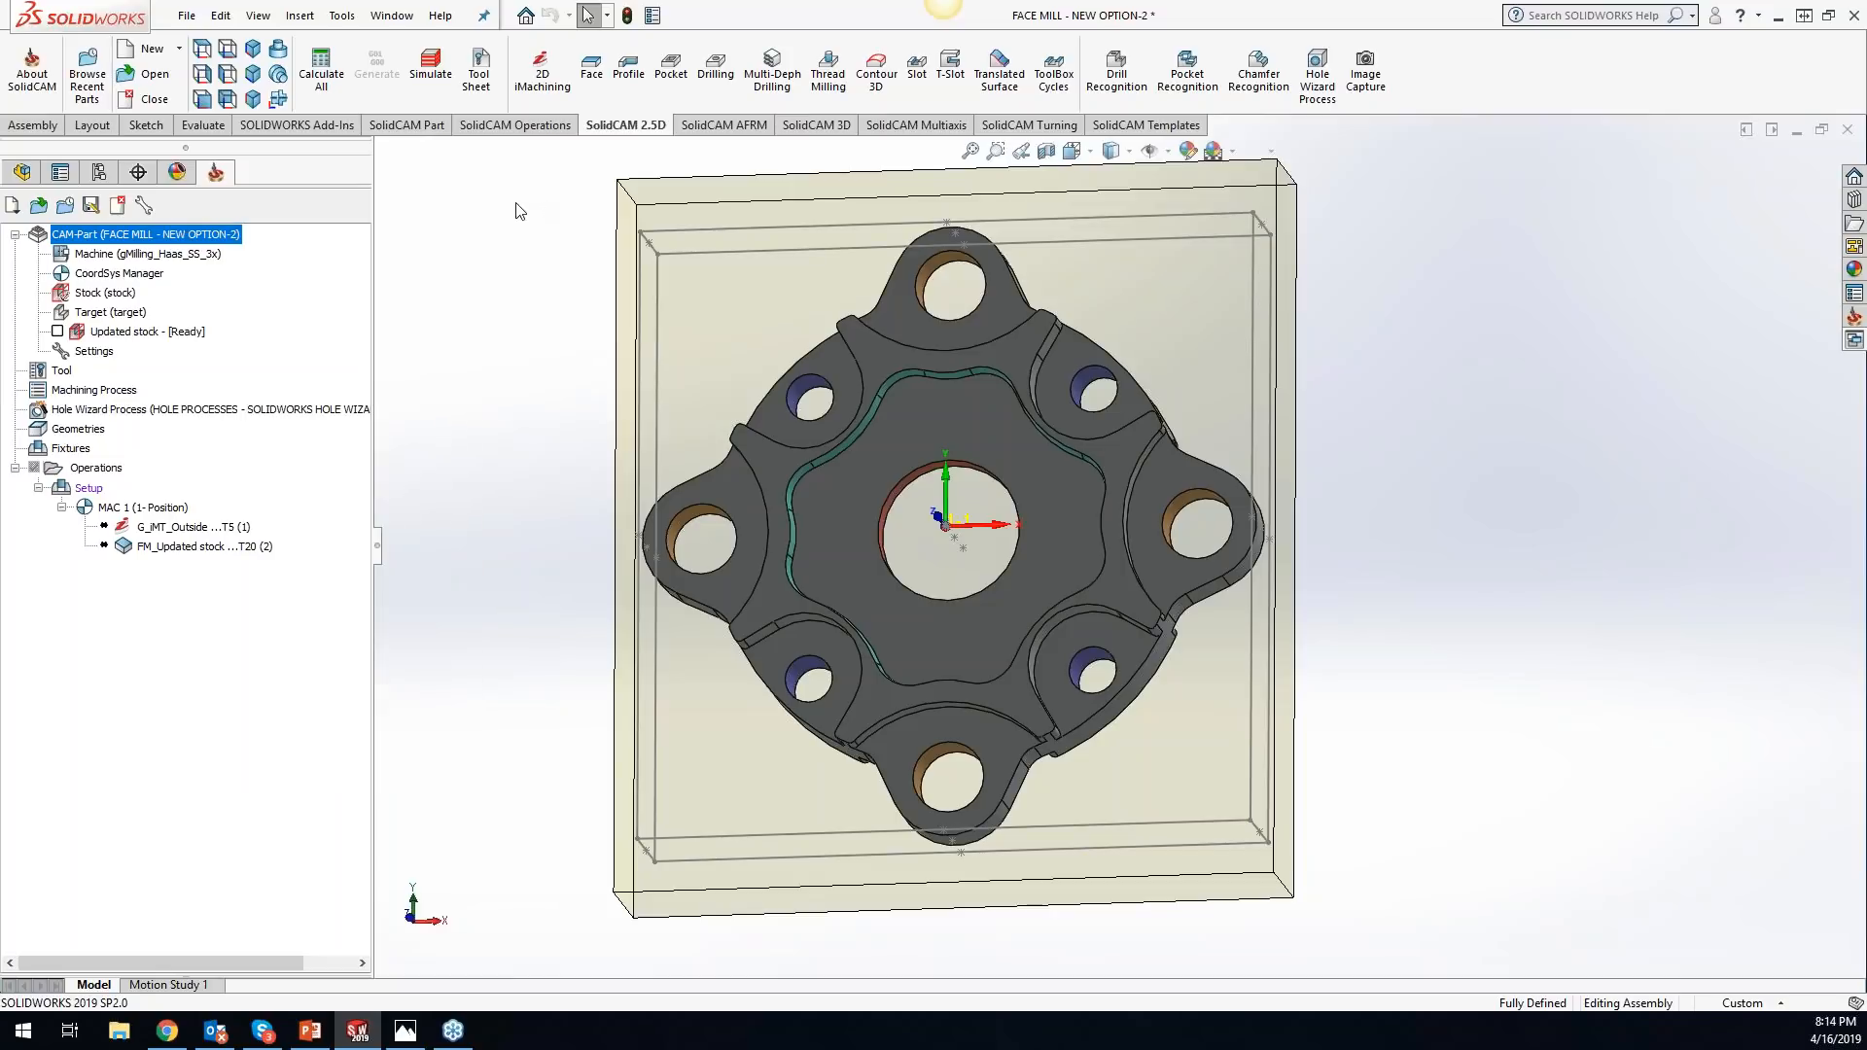
left_click(327, 74)
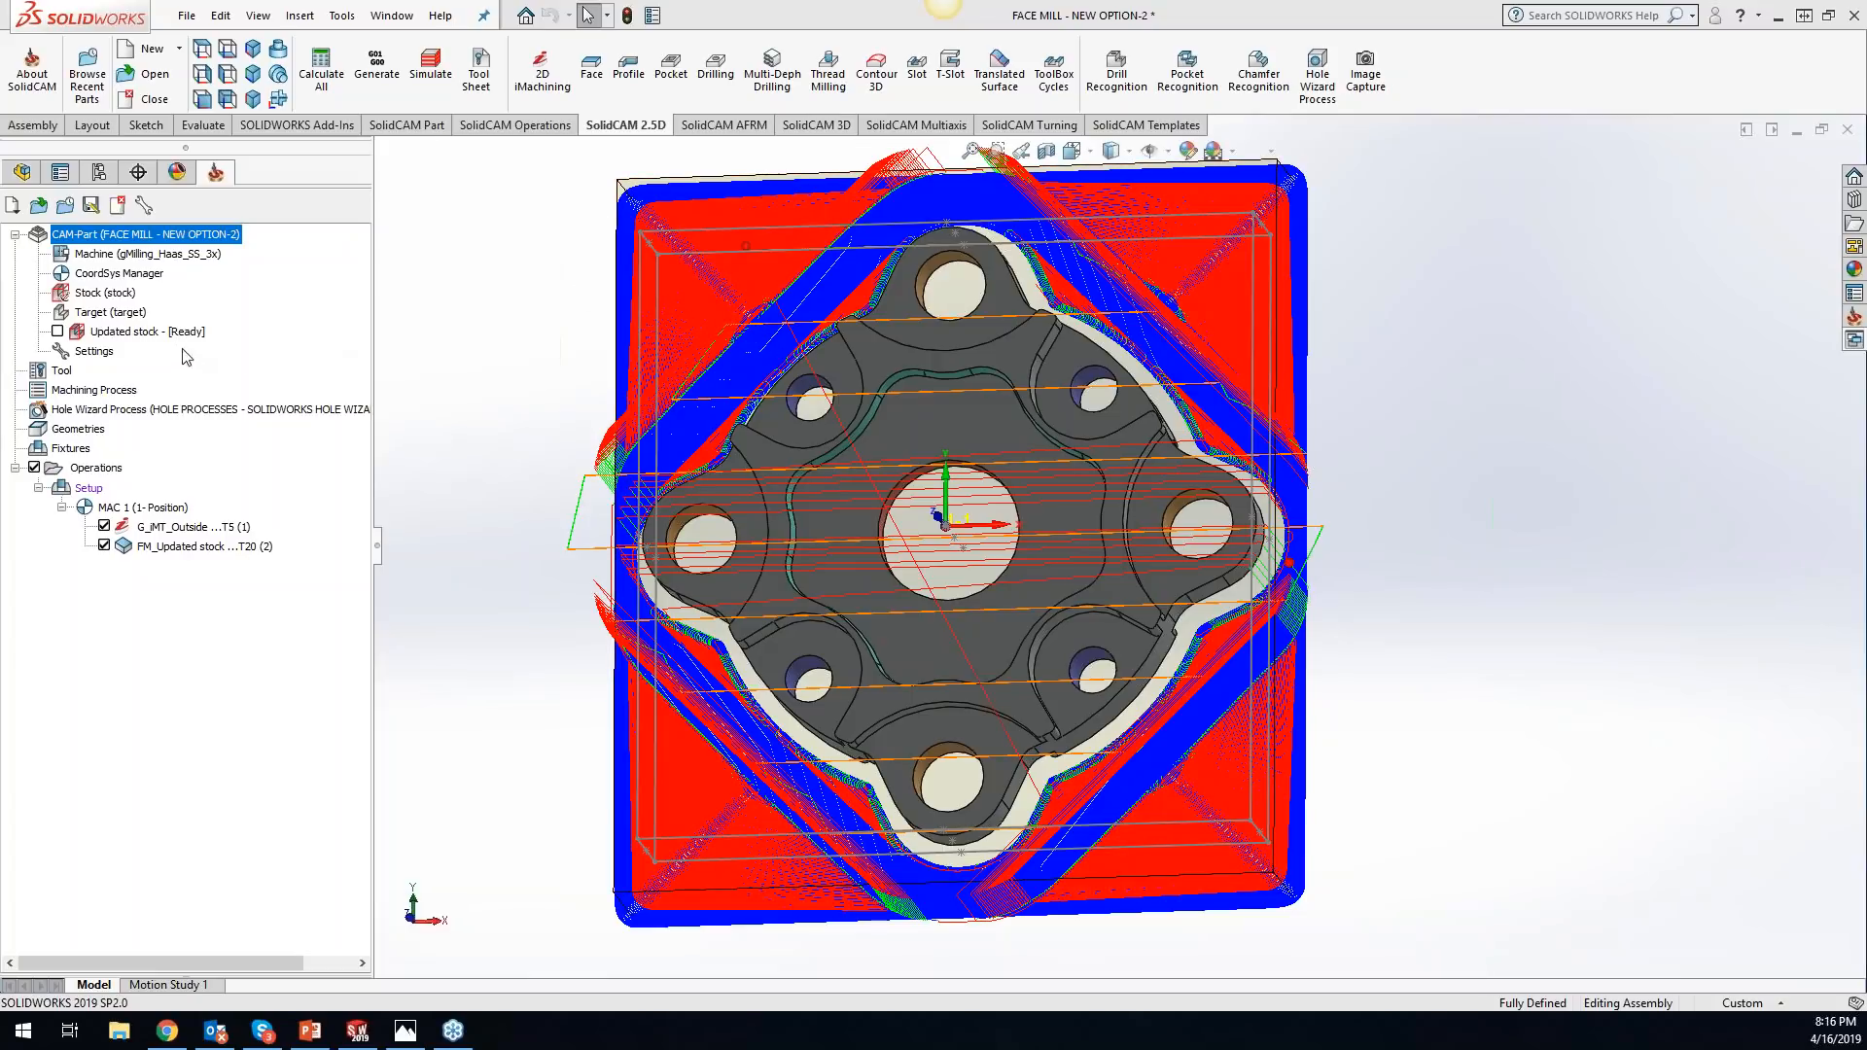
- Save the updated stock to the Desktop as an STL file named FACE MILL - NEW OPTION-2
right_click(149, 333)
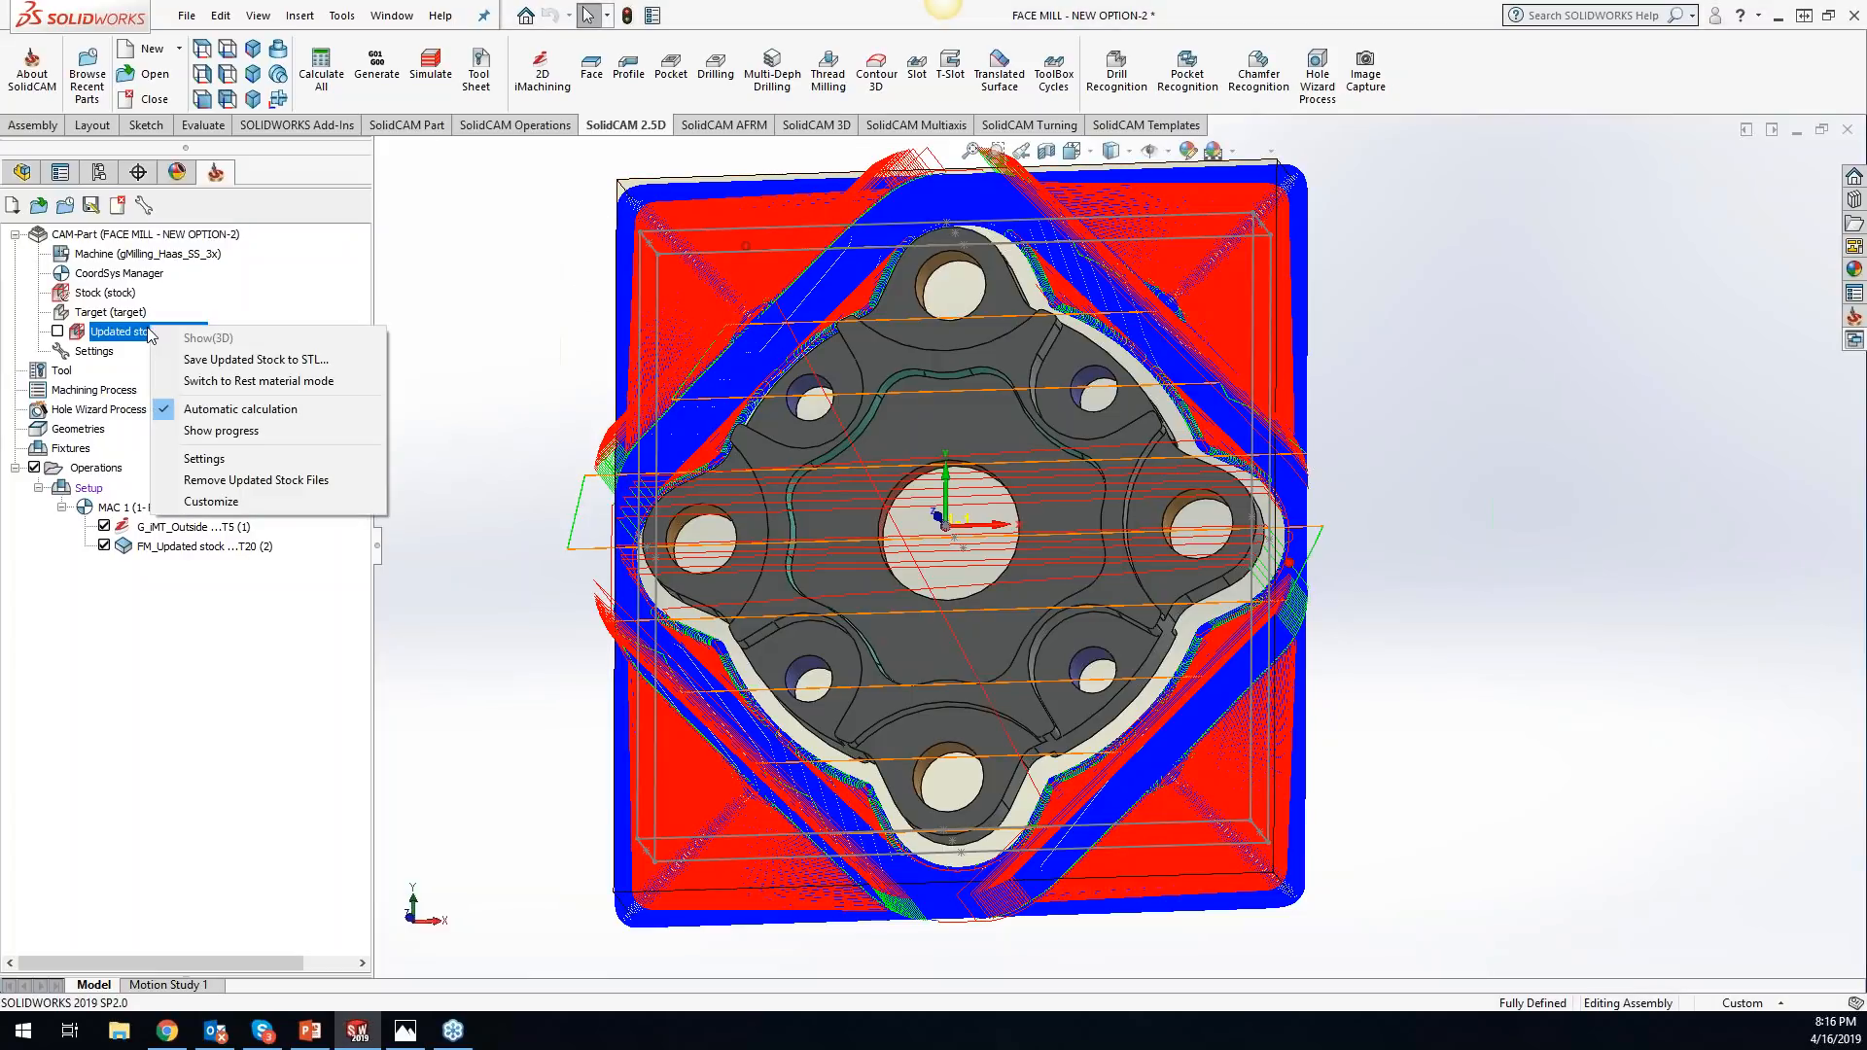
left_click(224, 360)
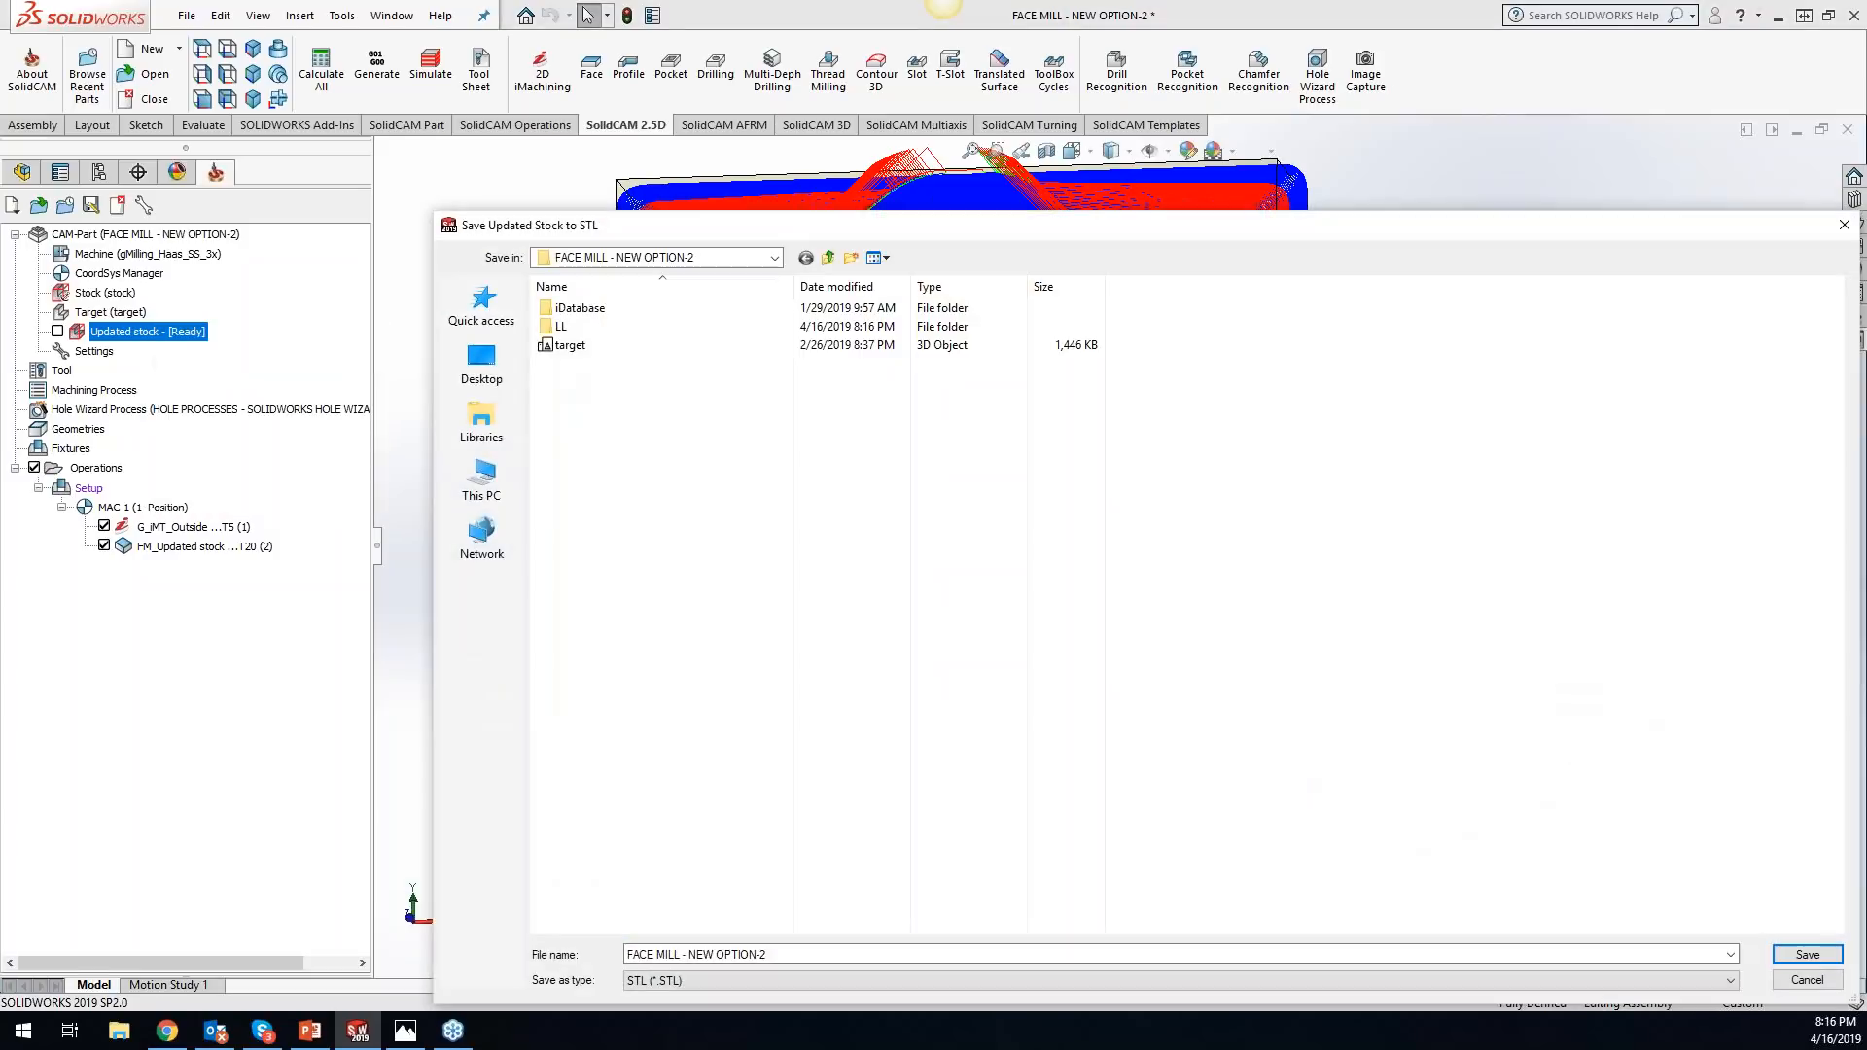
left_click_drag(746, 243, 614, 91)
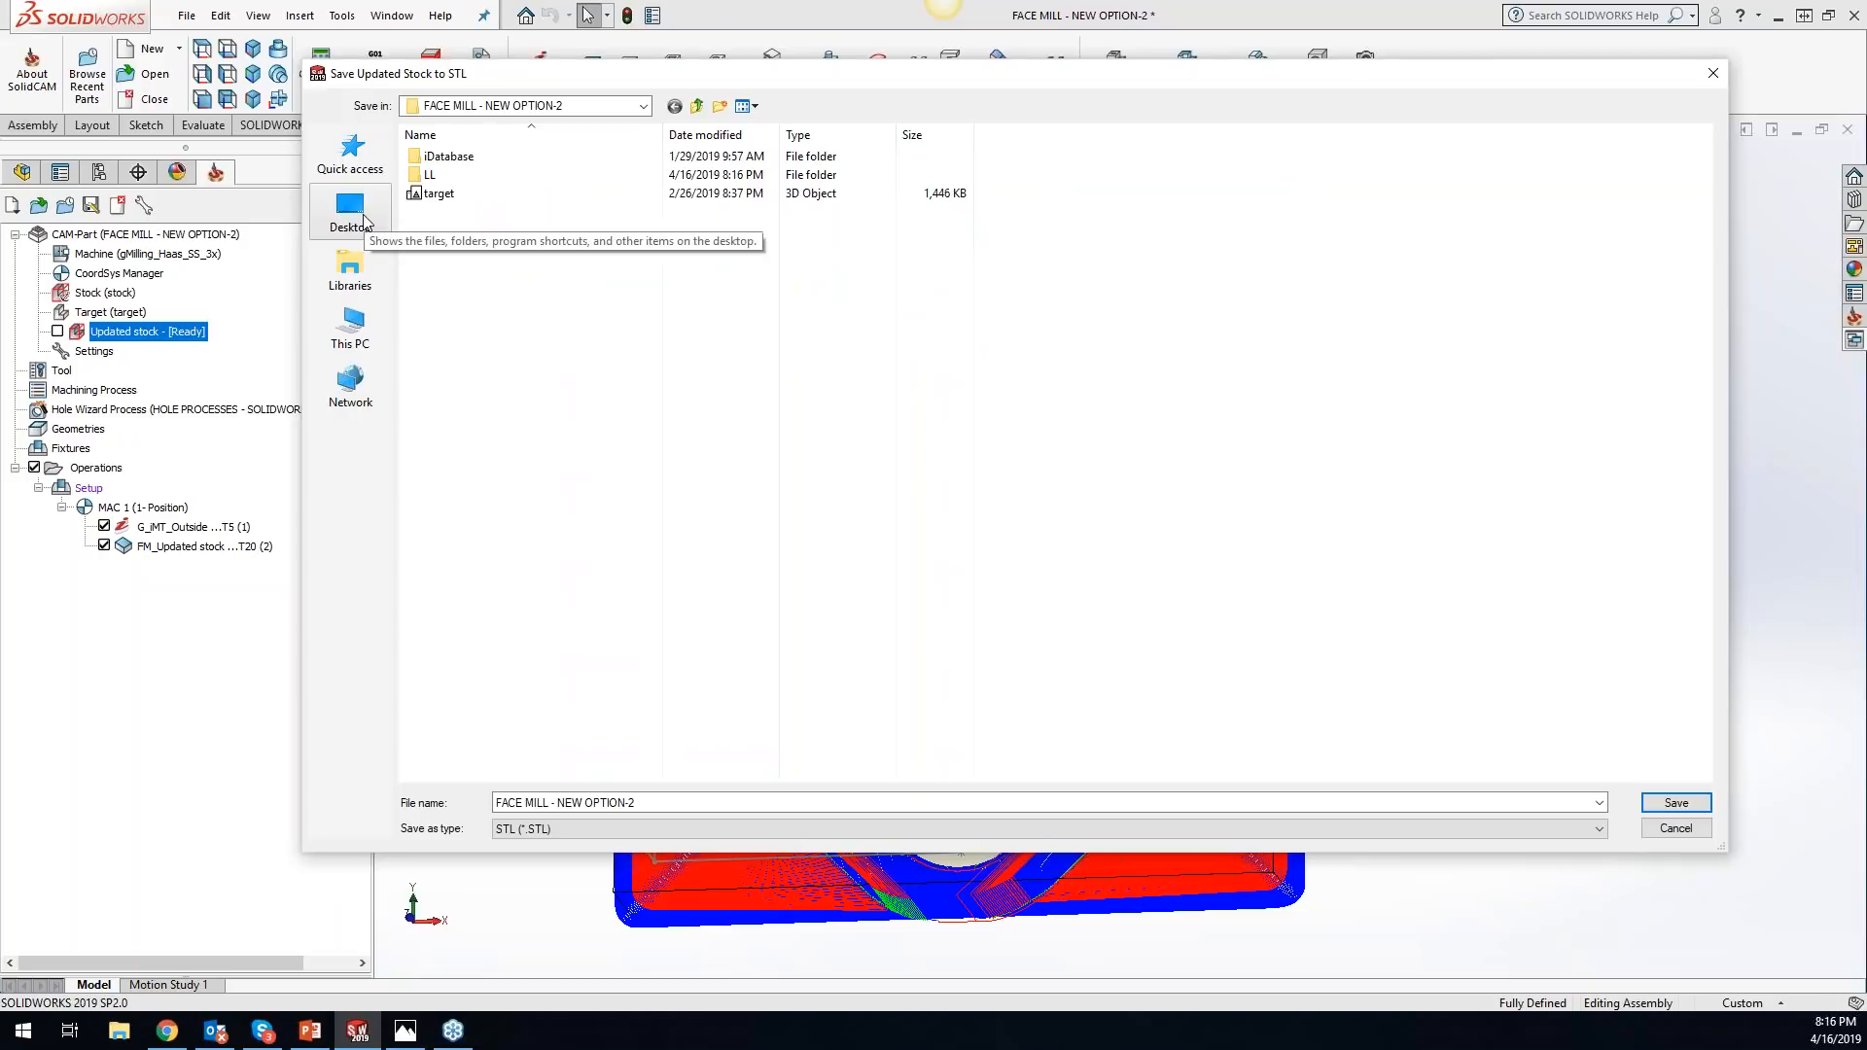
left_click(376, 224)
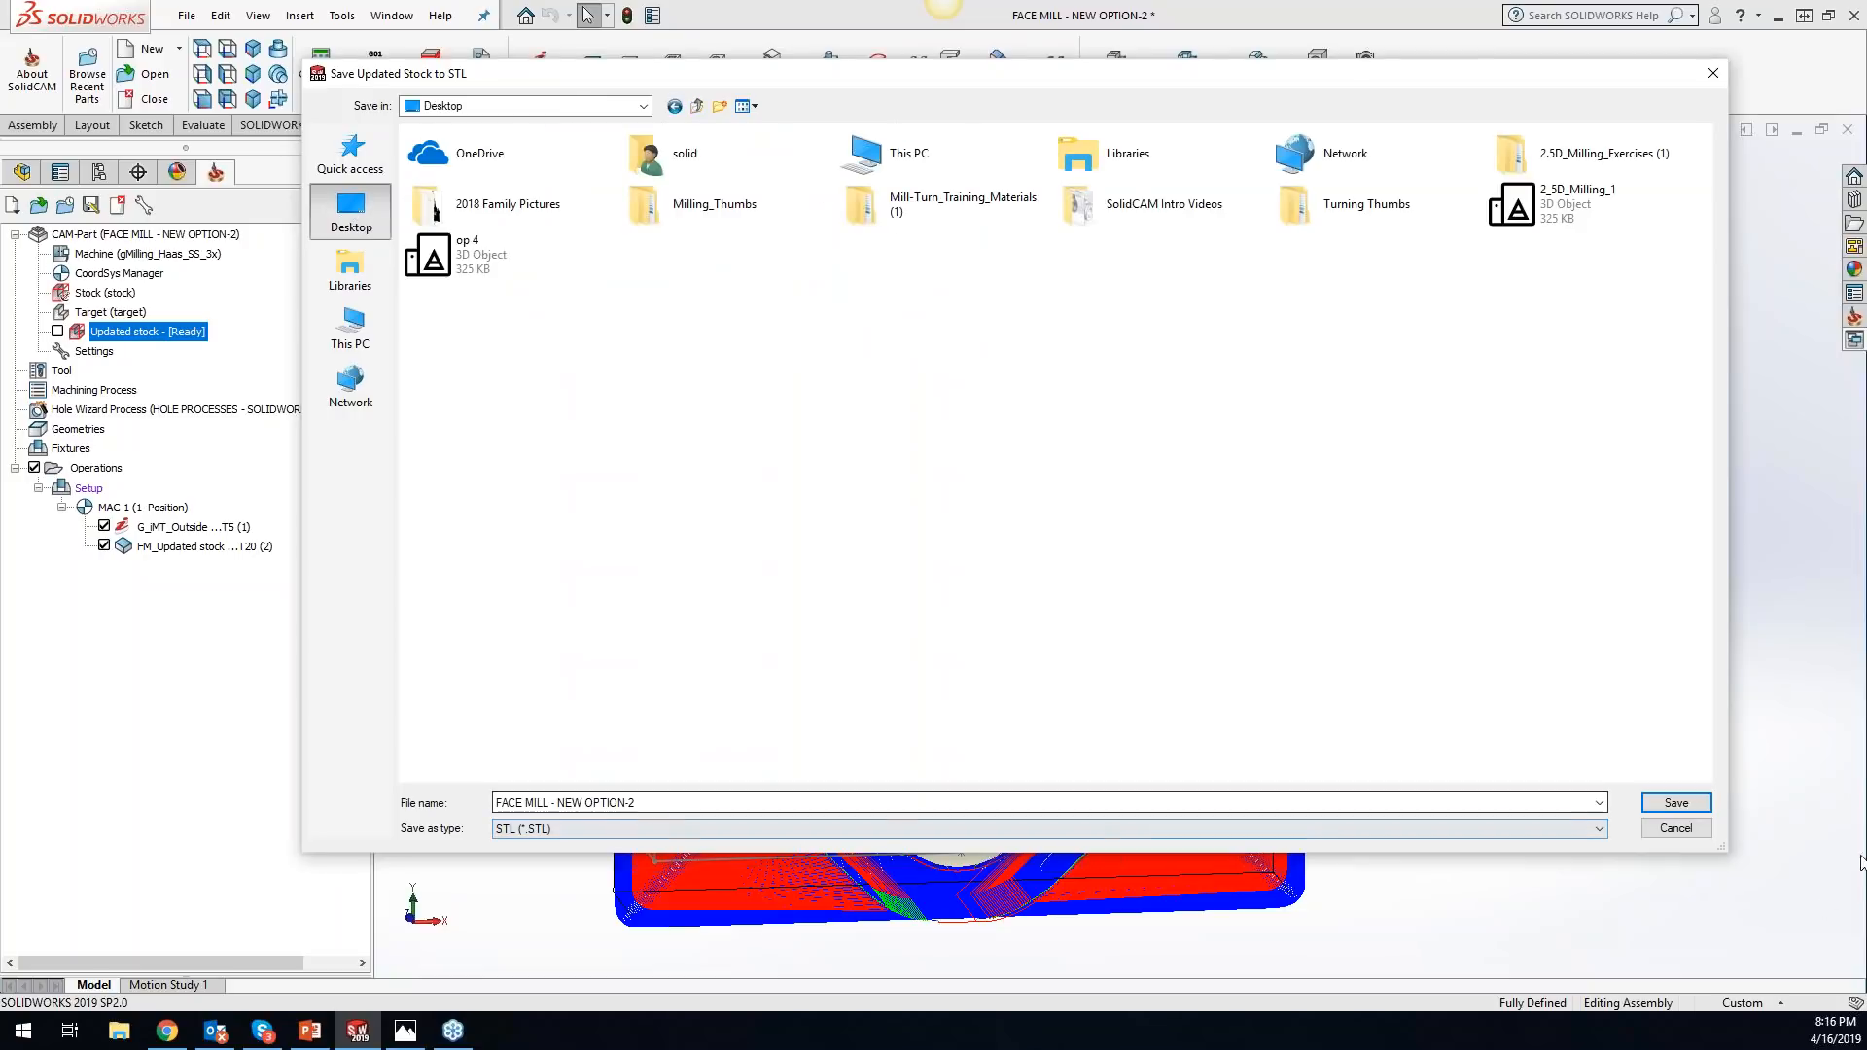
left_click(1674, 803)
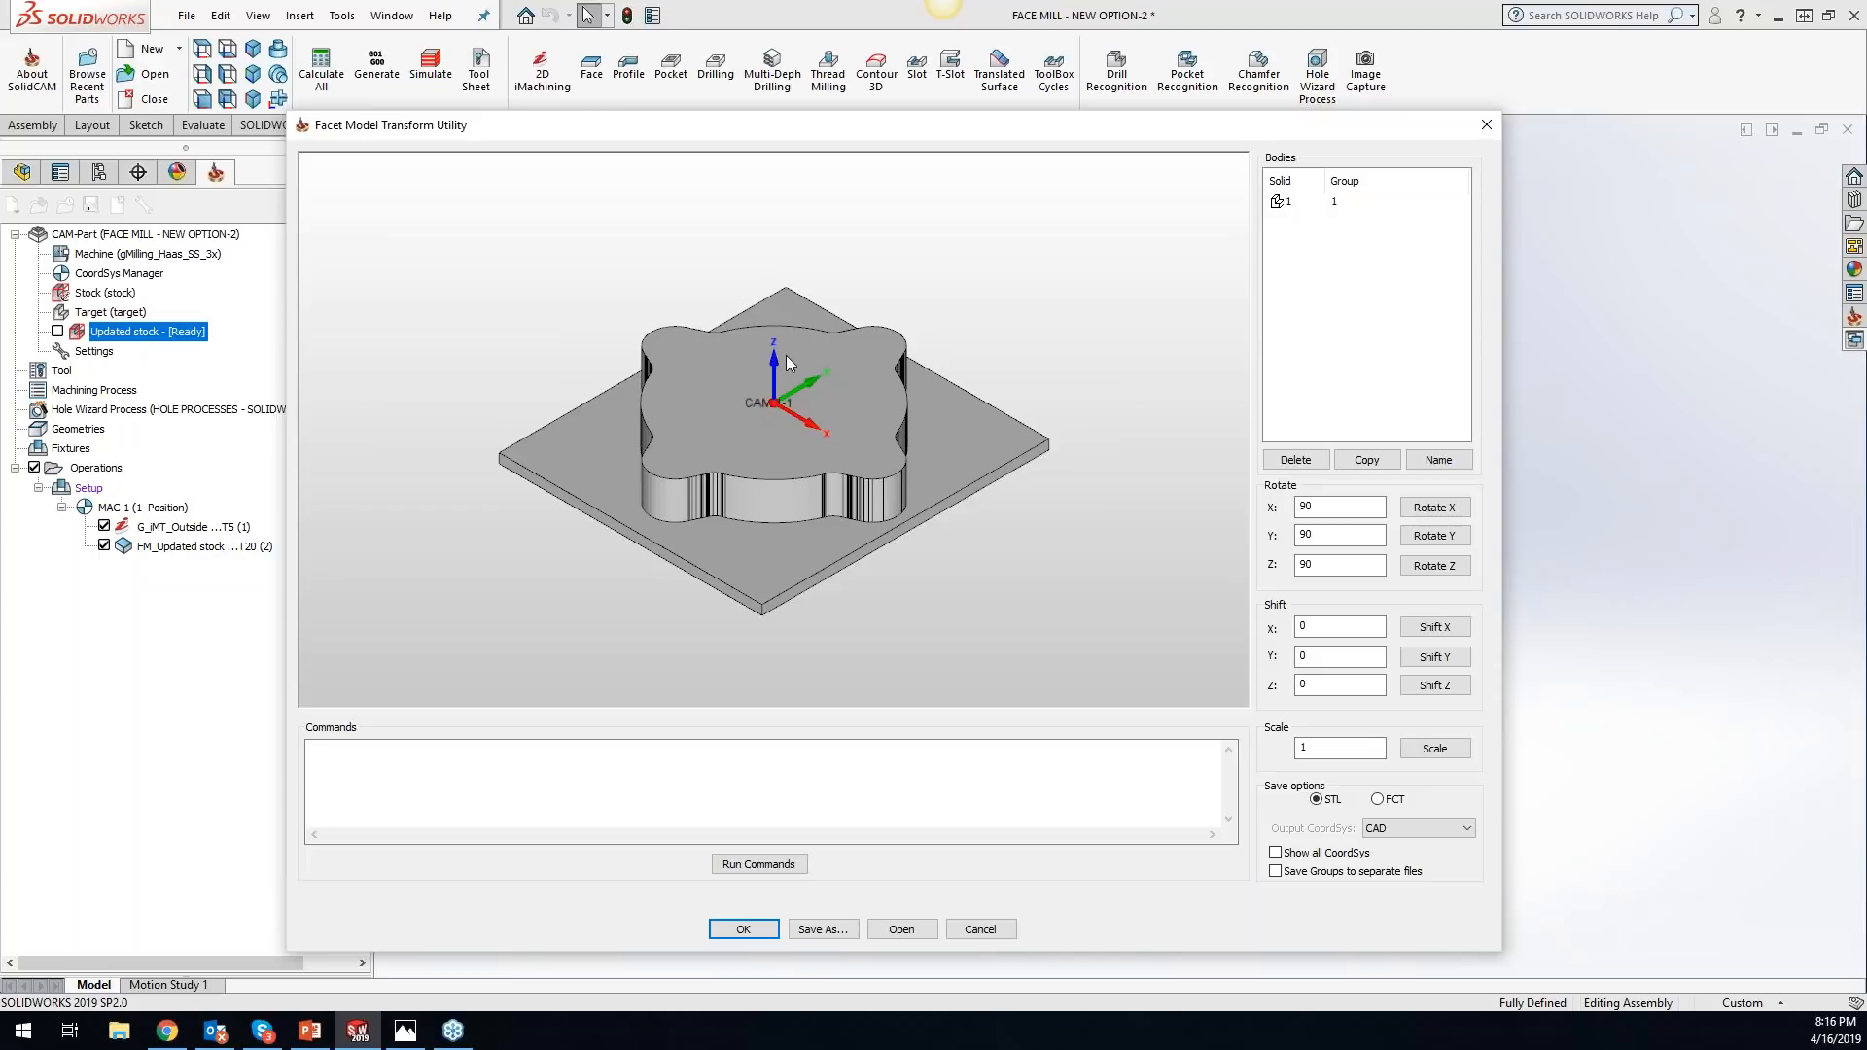
- Examine the stock body in the Facet Model Transform Utility, review the output coordinate system choices, and close the utility
middle_click_drag(771, 447, 920, 569)
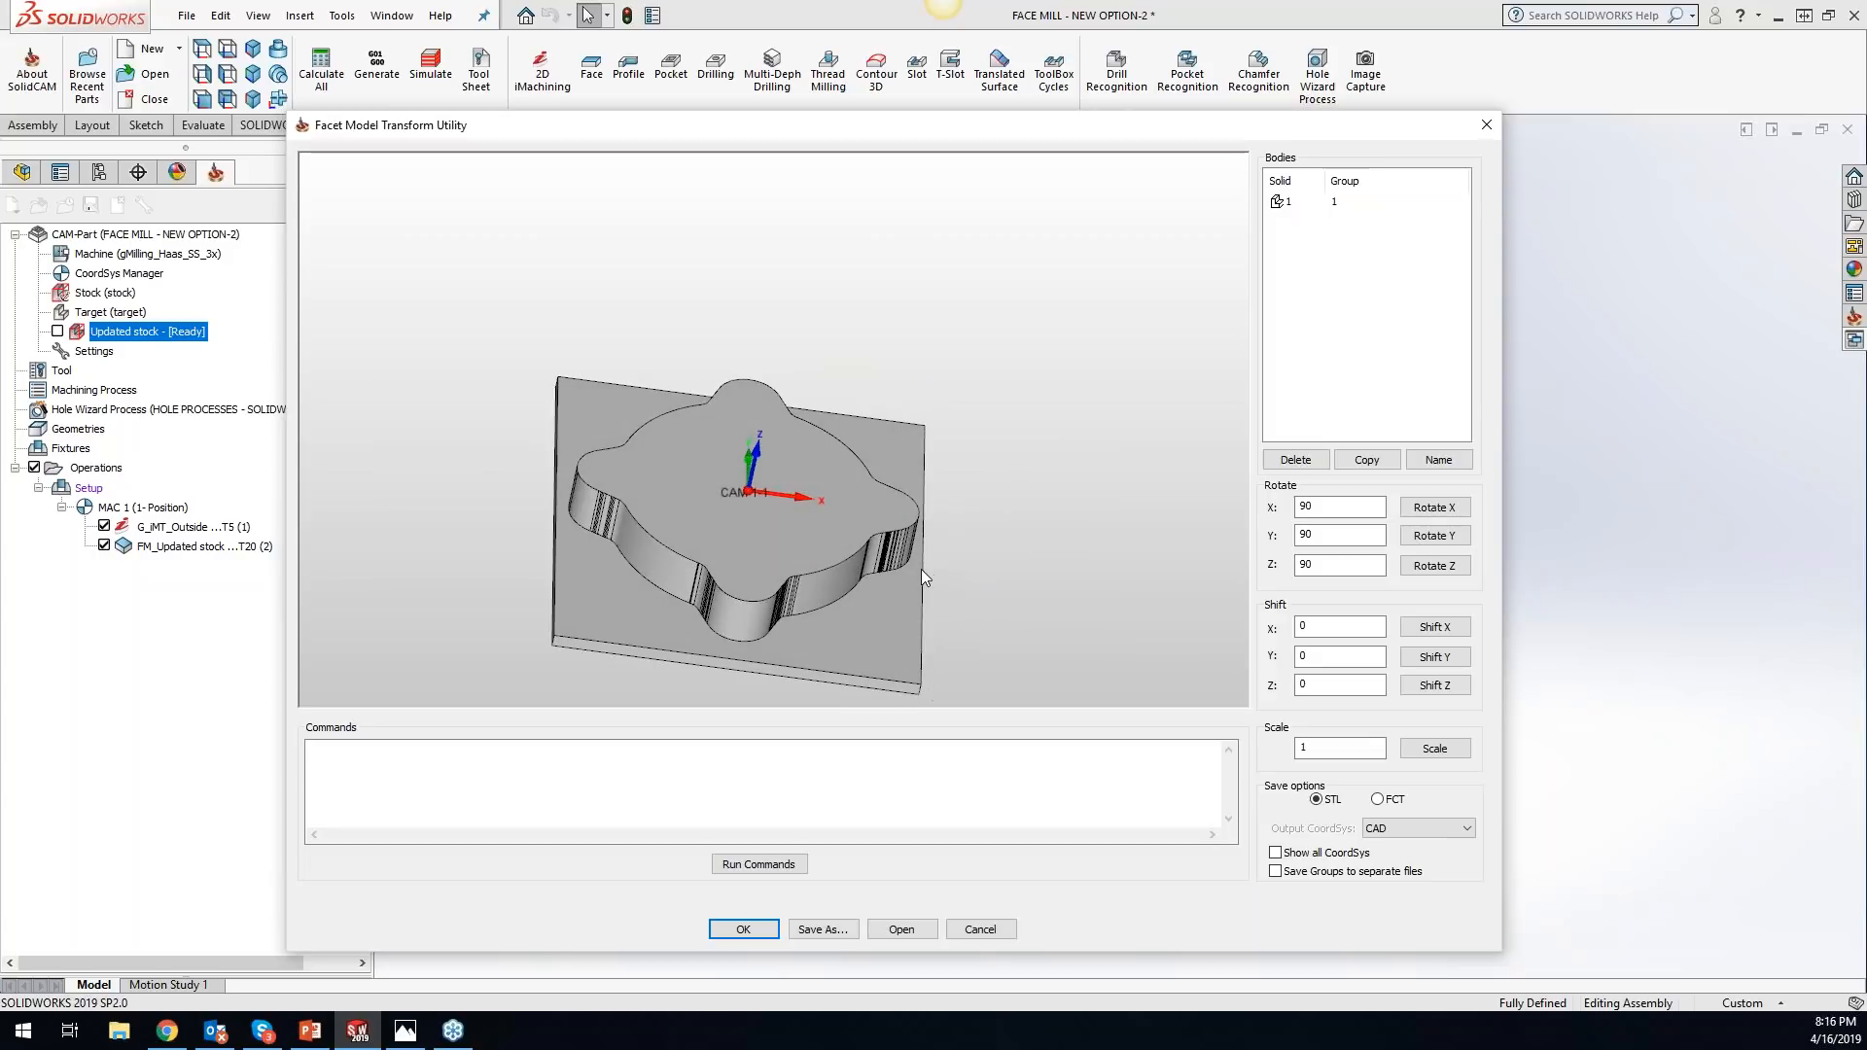
scroll(850, 599, "up", 1)
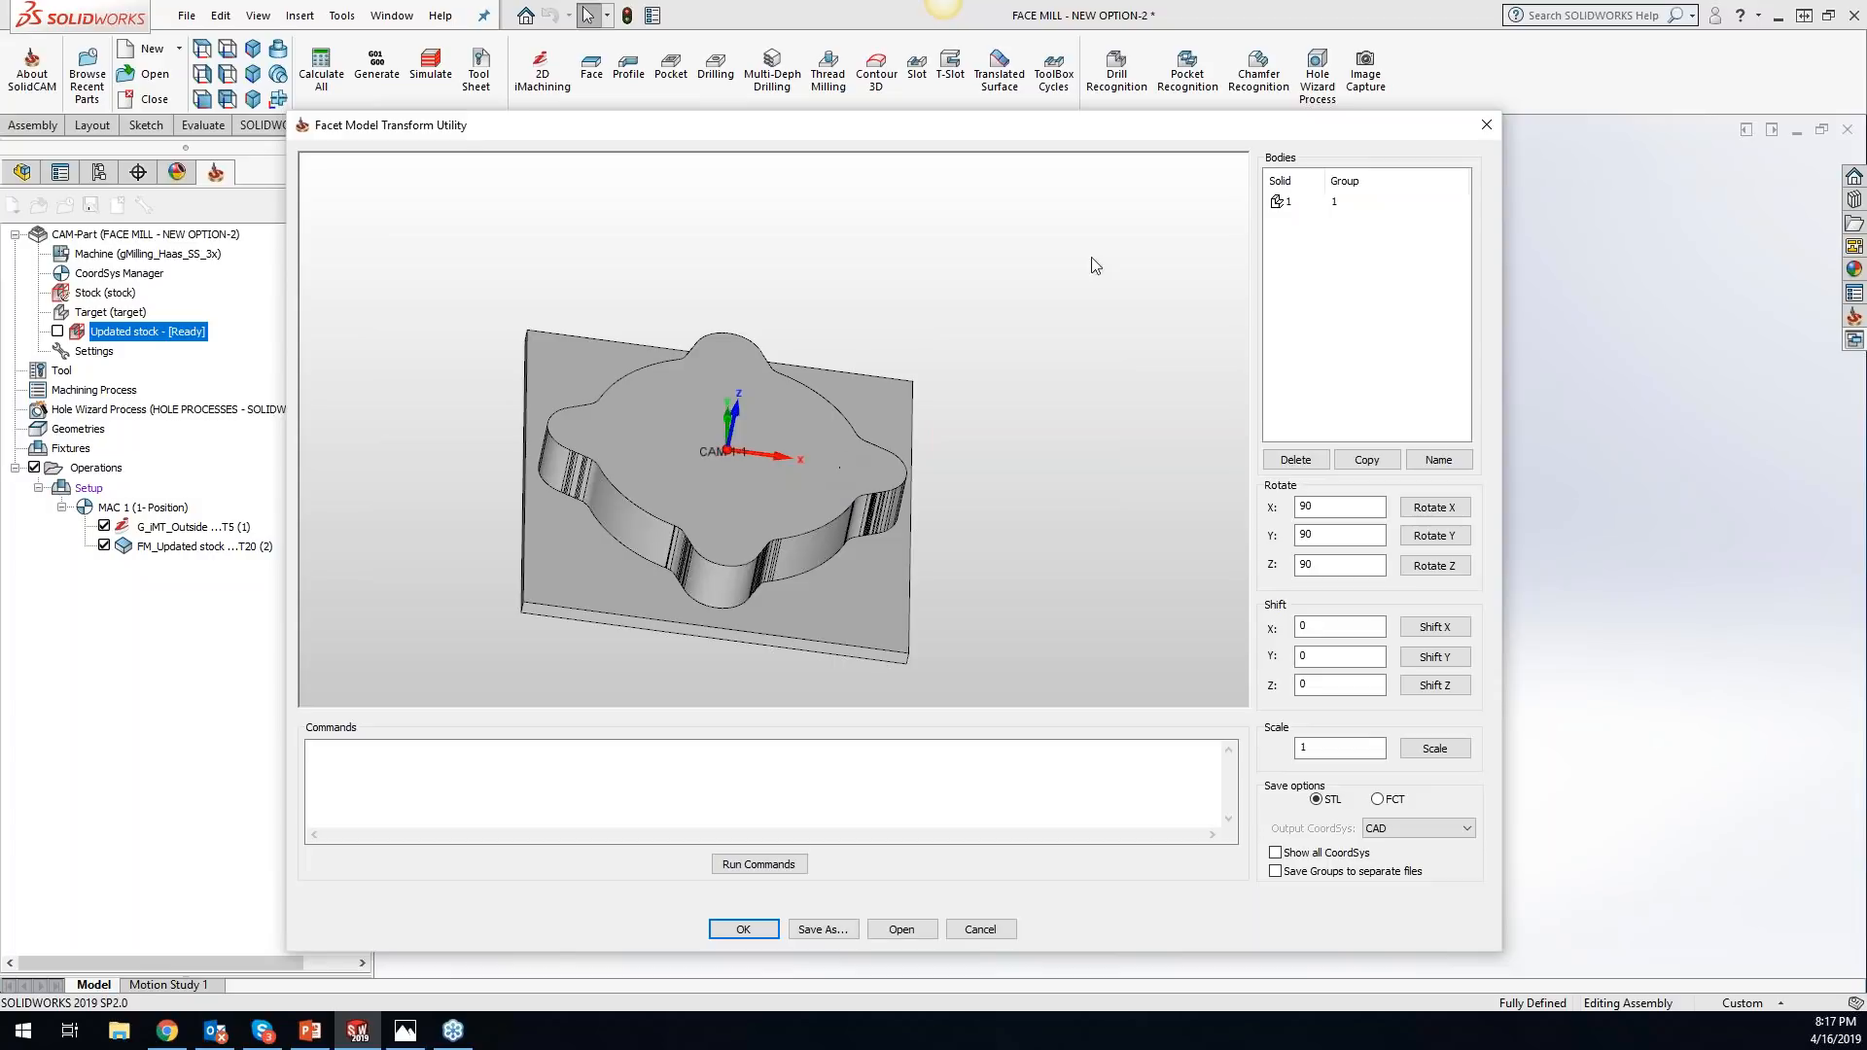
left_click(1306, 202)
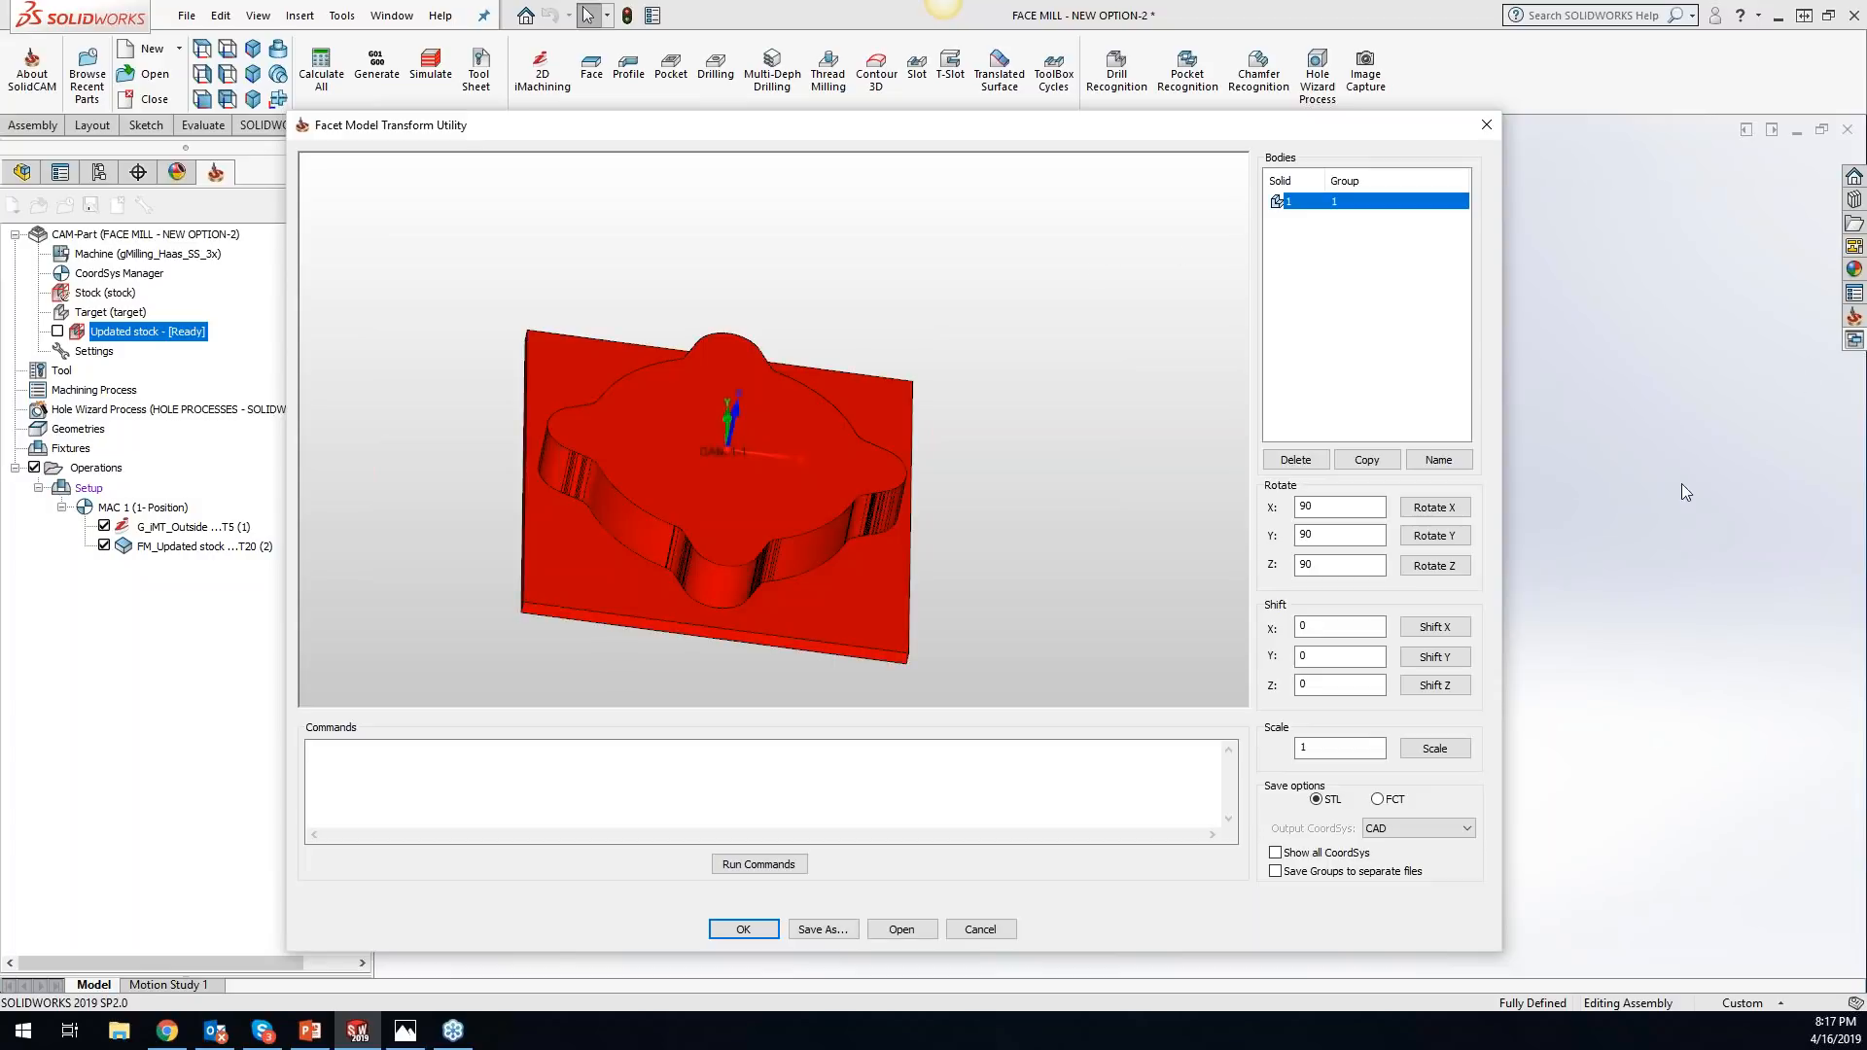
left_click(1361, 535)
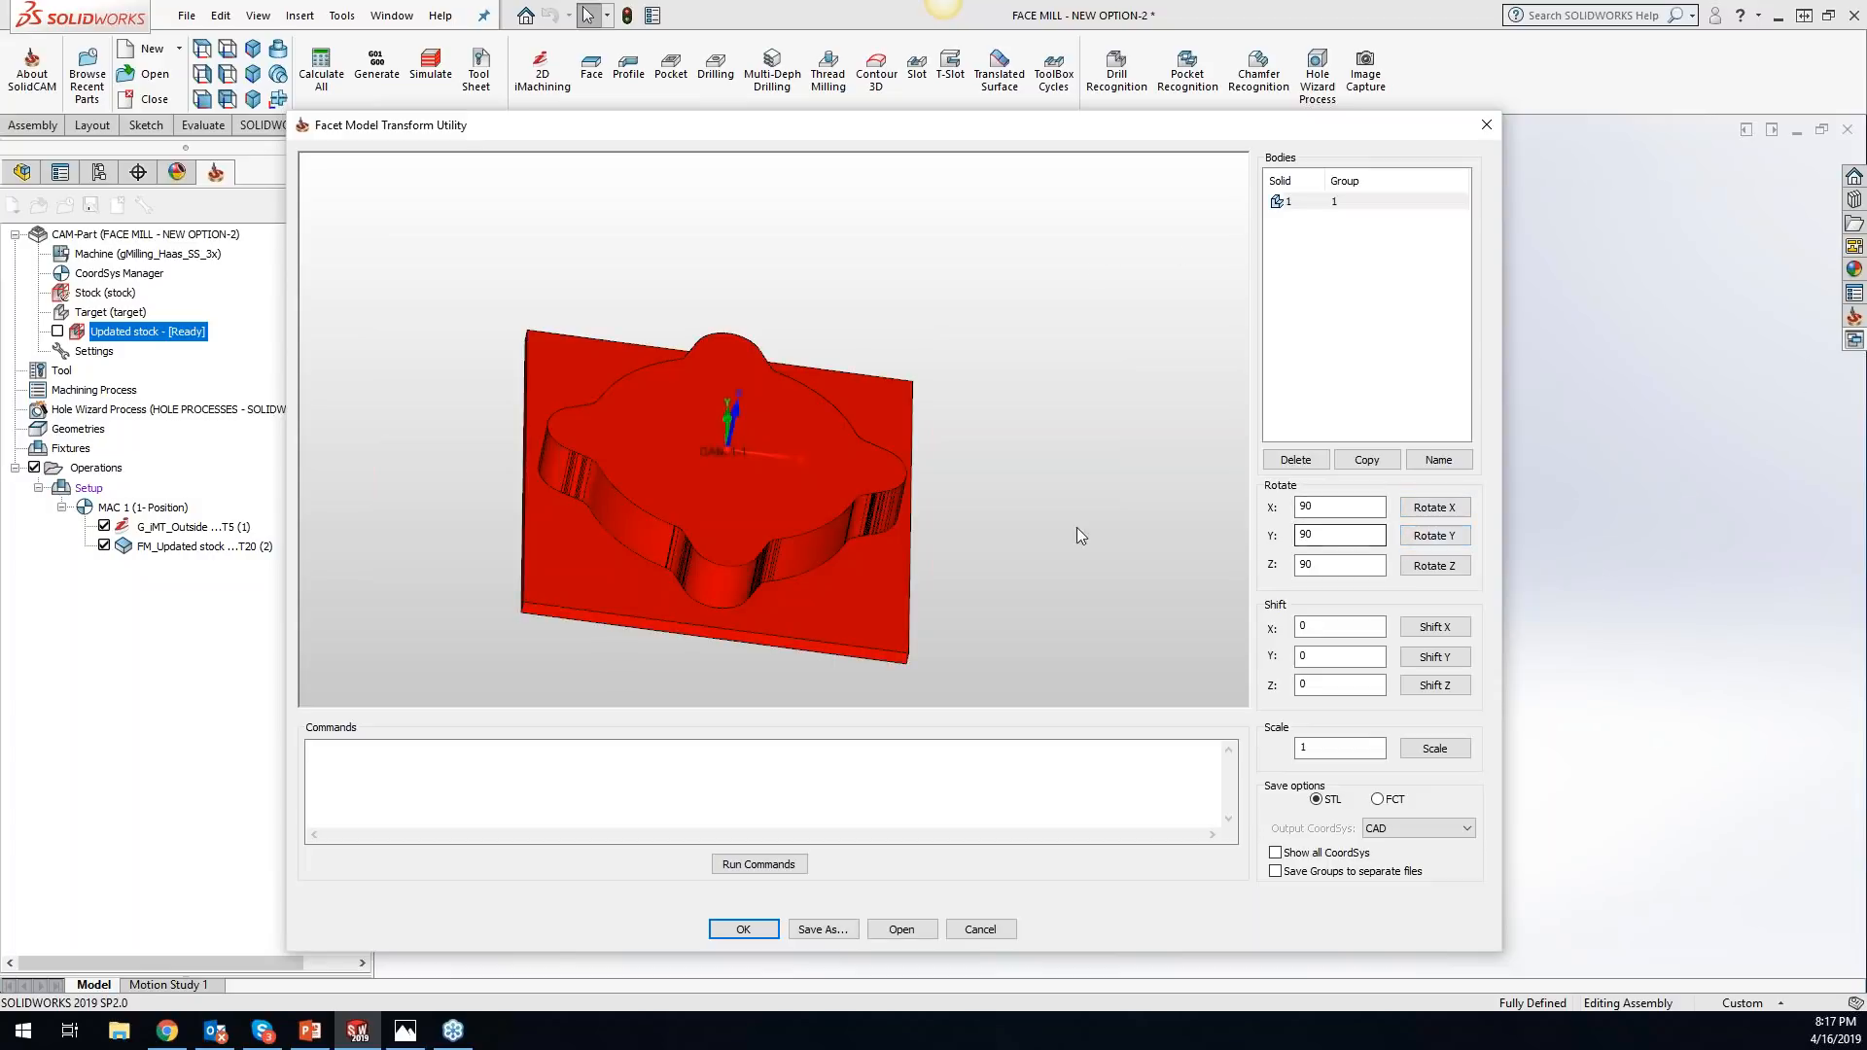
left_click(1426, 512)
left_click(1406, 832)
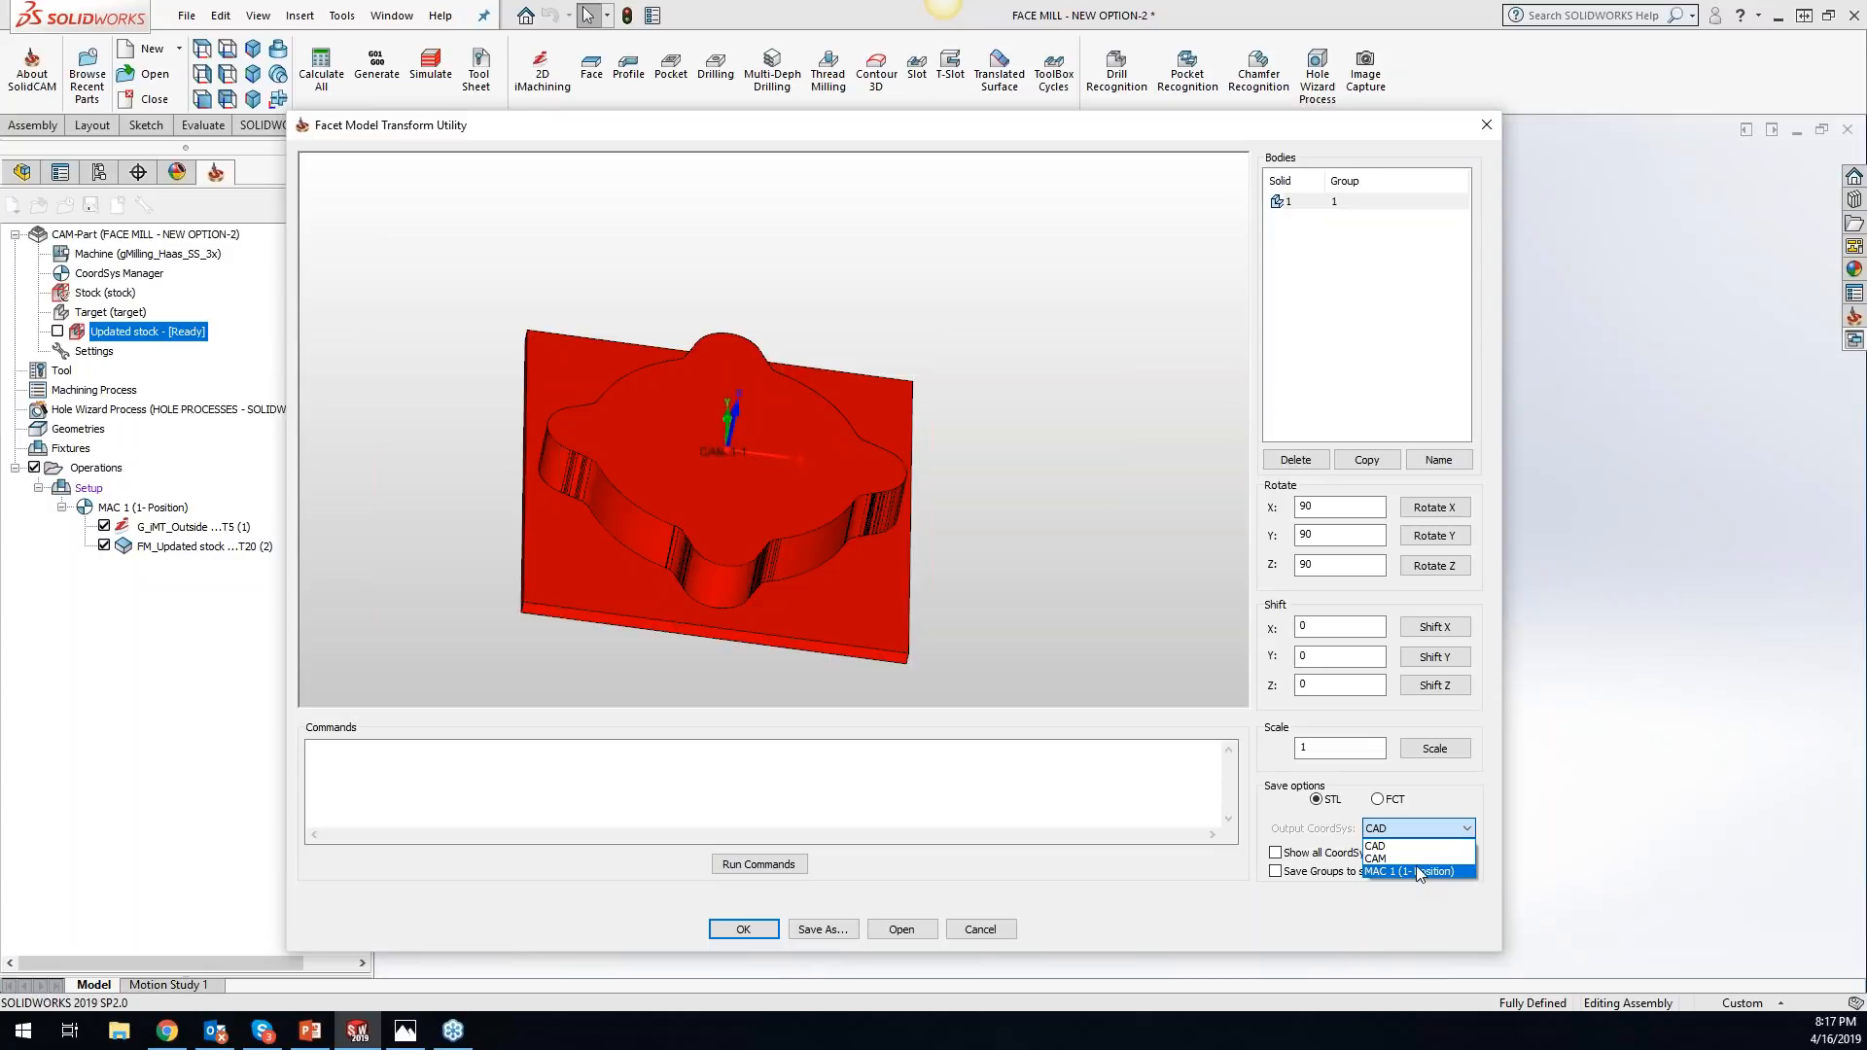
left_click(1437, 788)
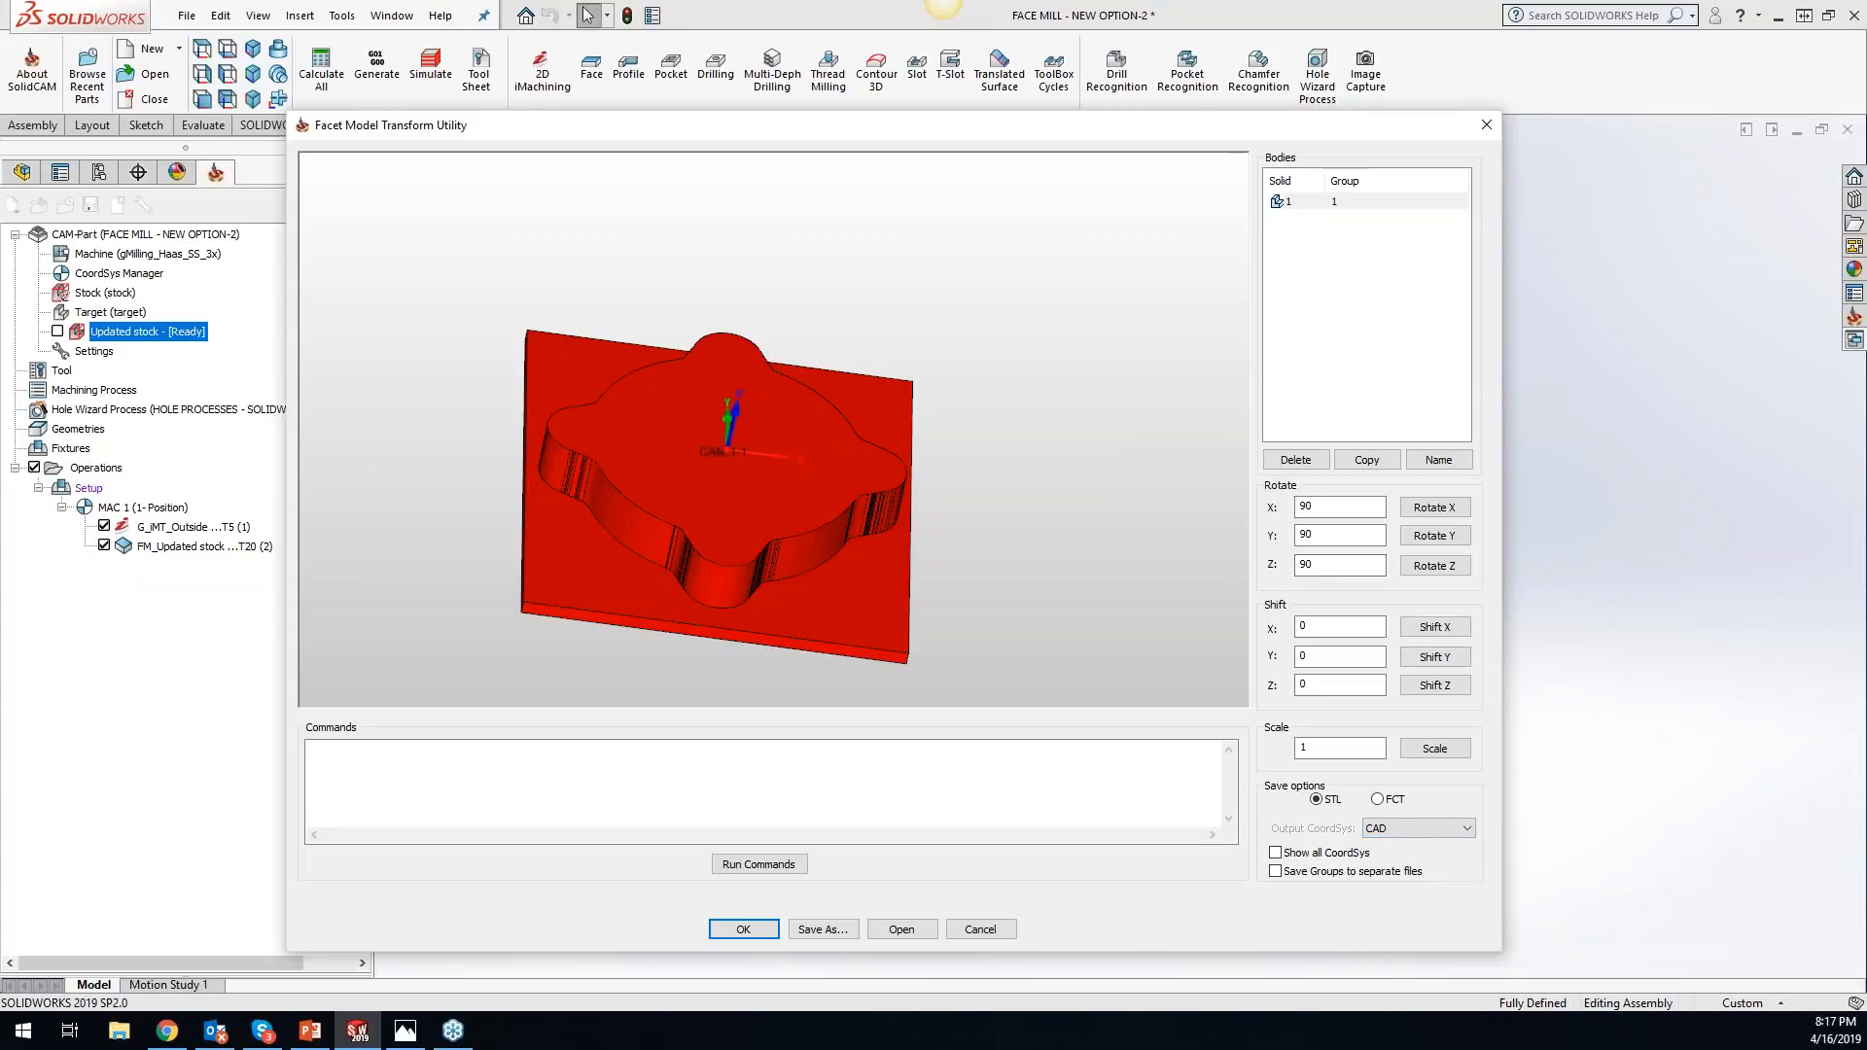
left_click(1485, 126)
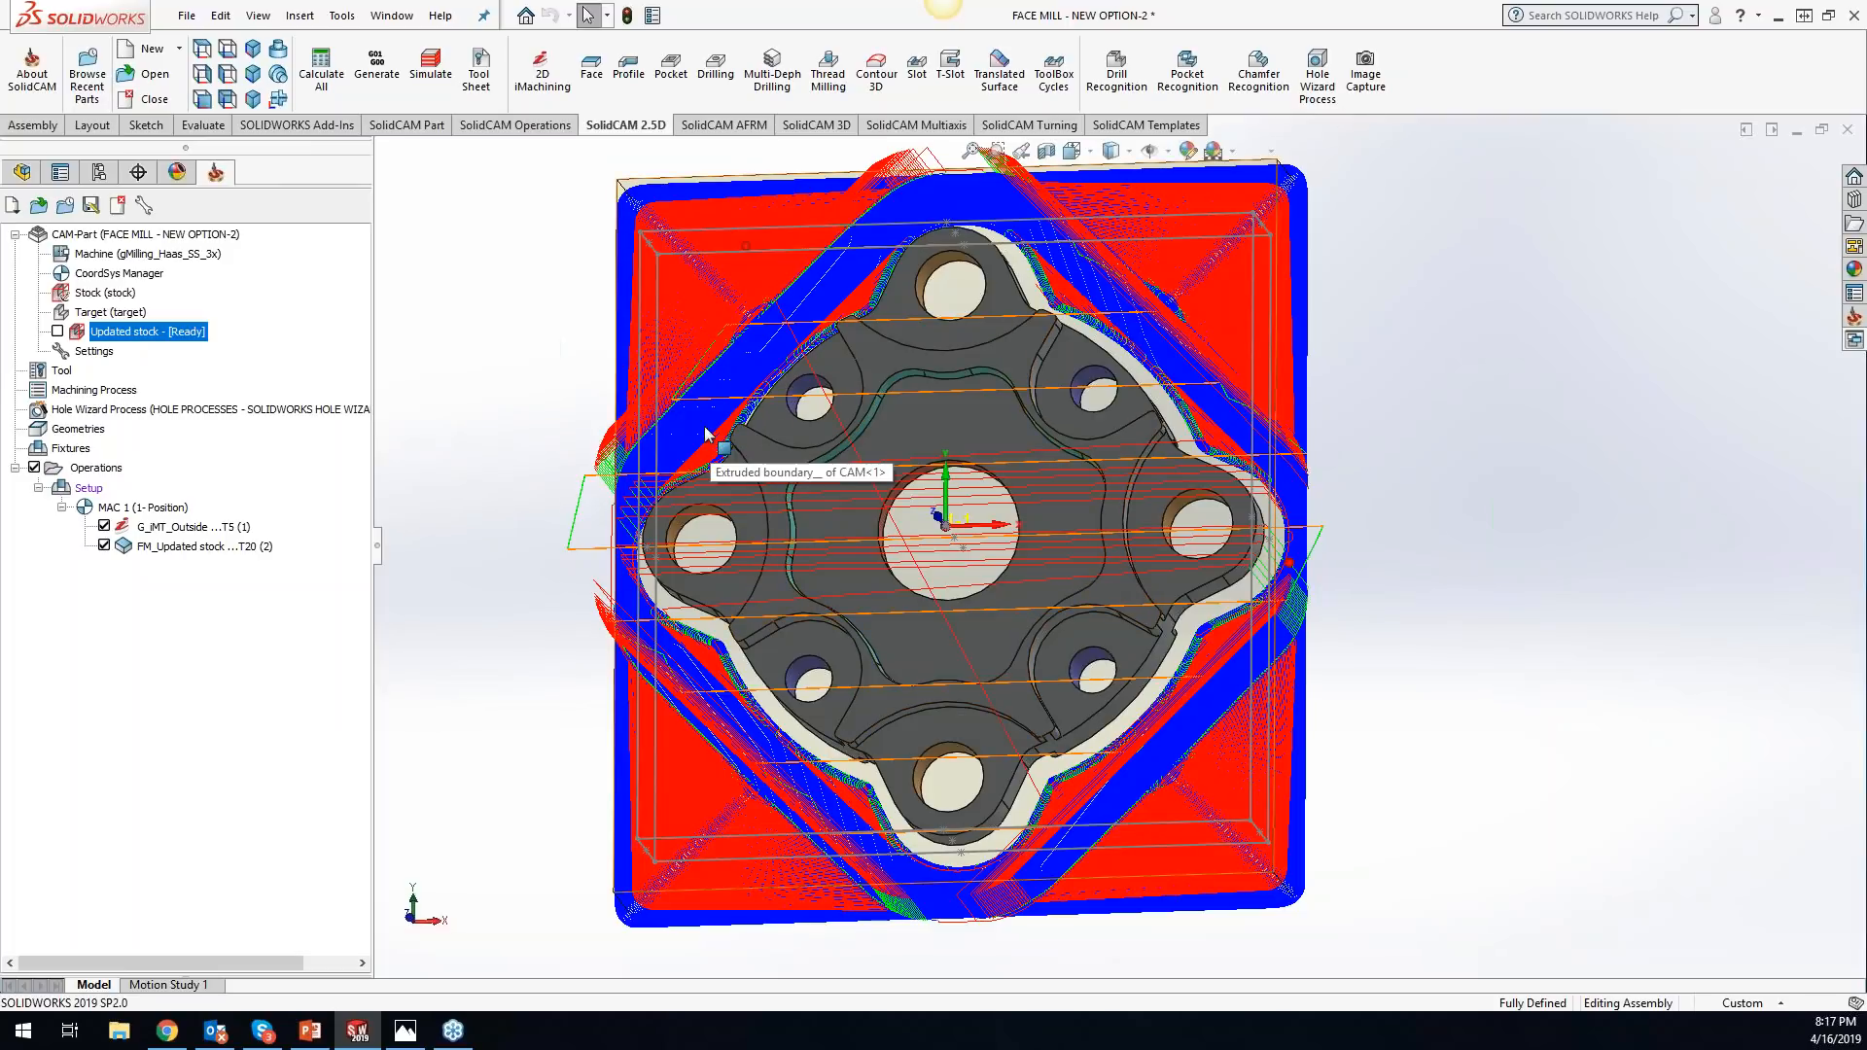
- Review the Cleanup CAM-Part options without applying any, and remove the updated stock files
middle_click_drag(935, 500, 1014, 423)
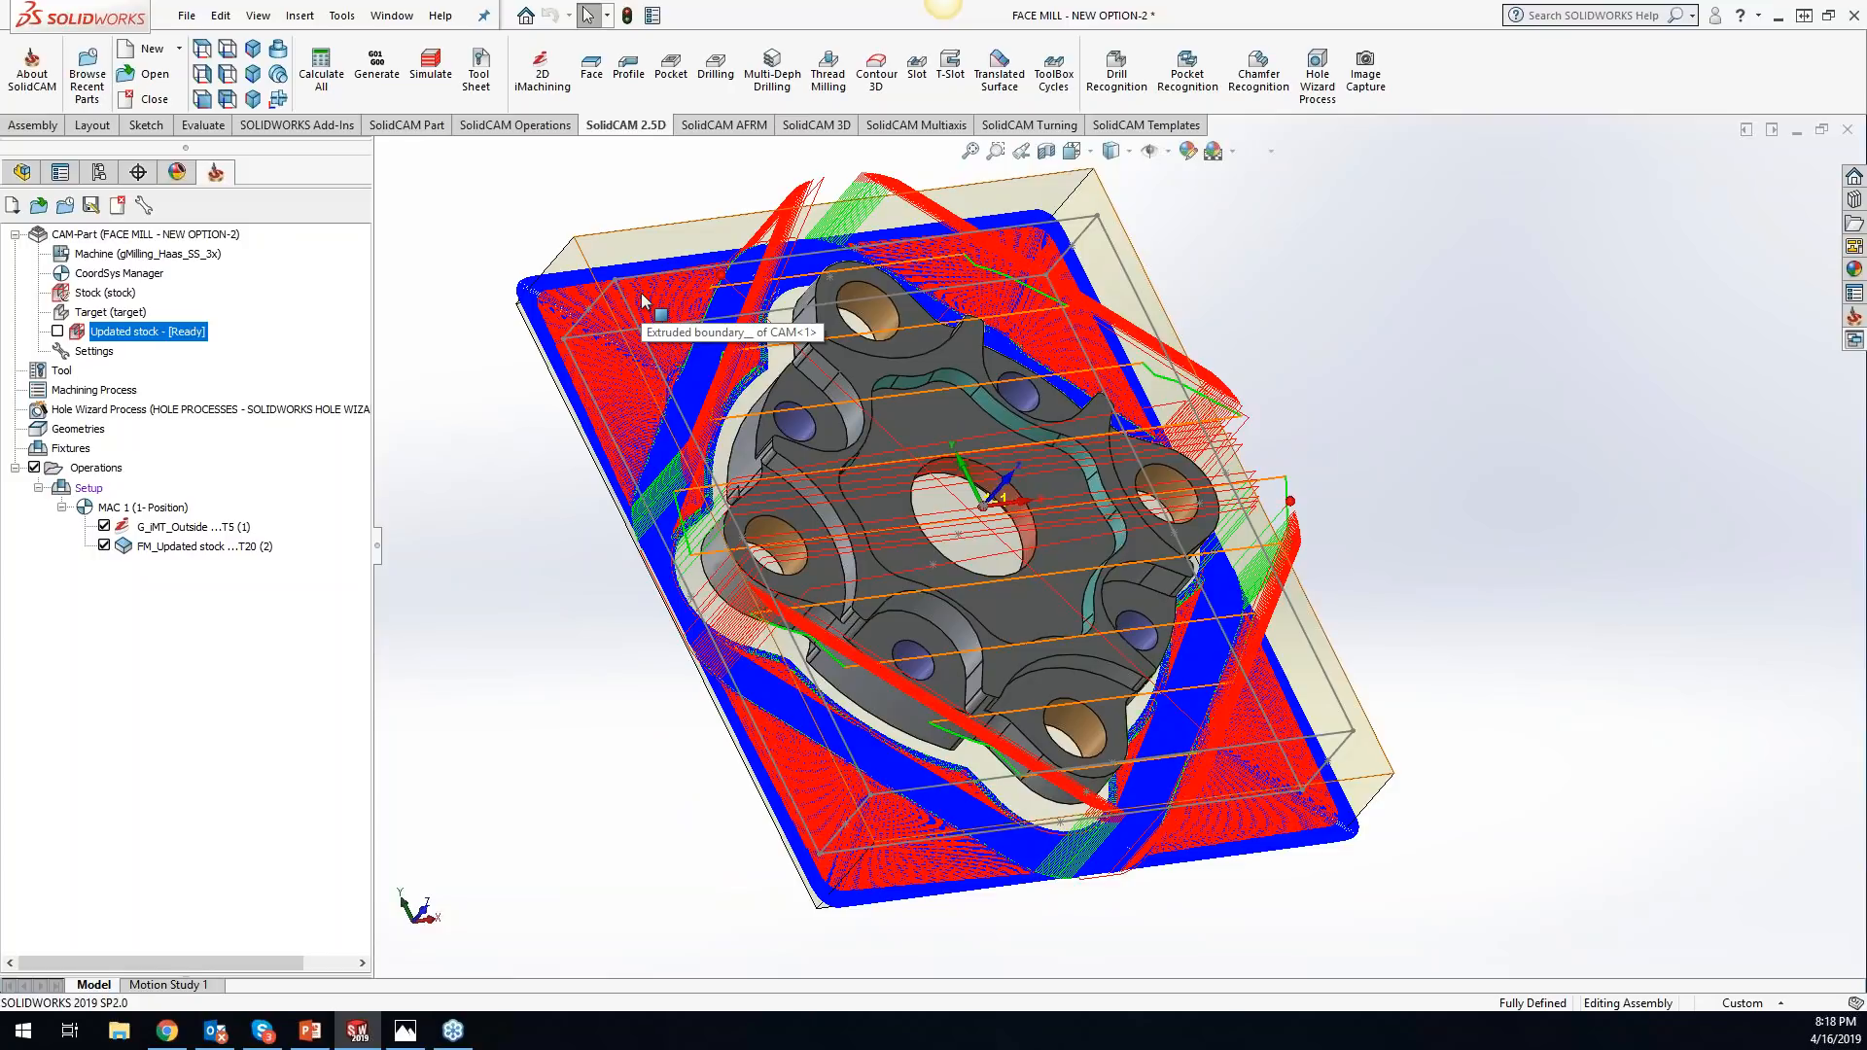
right_click(206, 236)
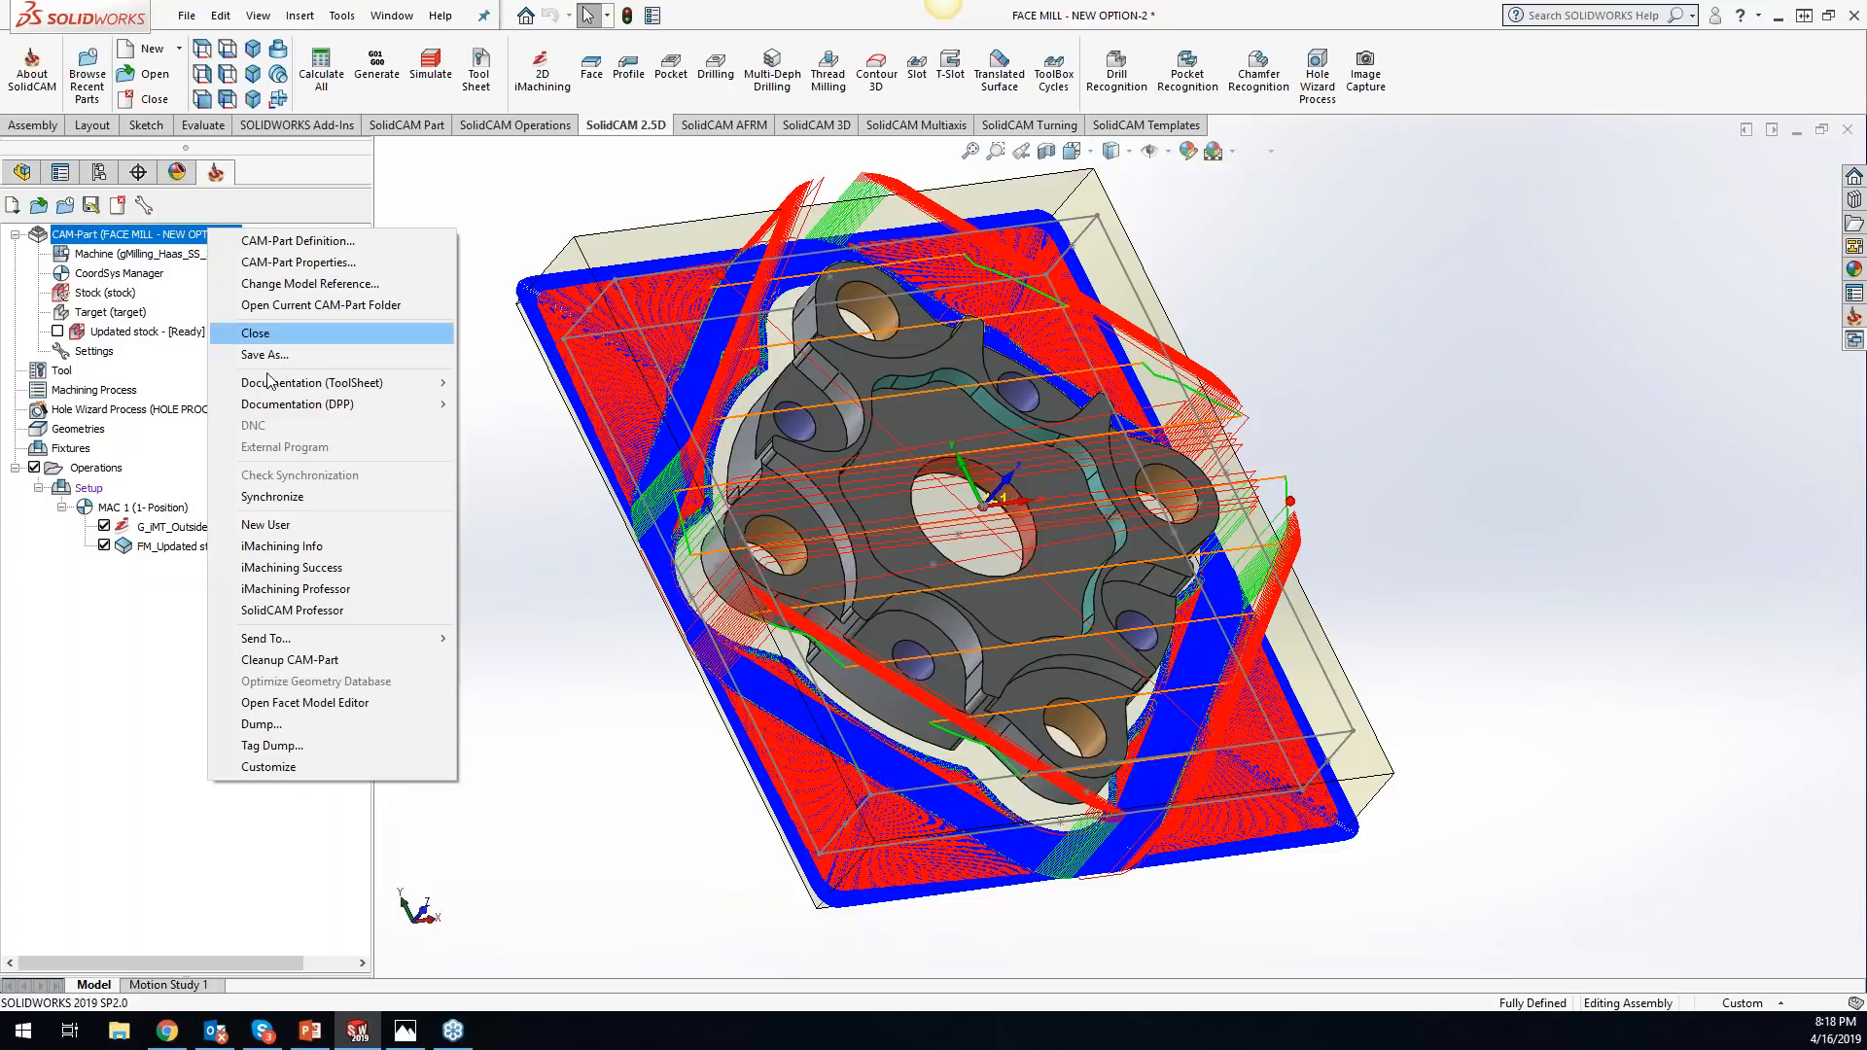
left_click(292, 660)
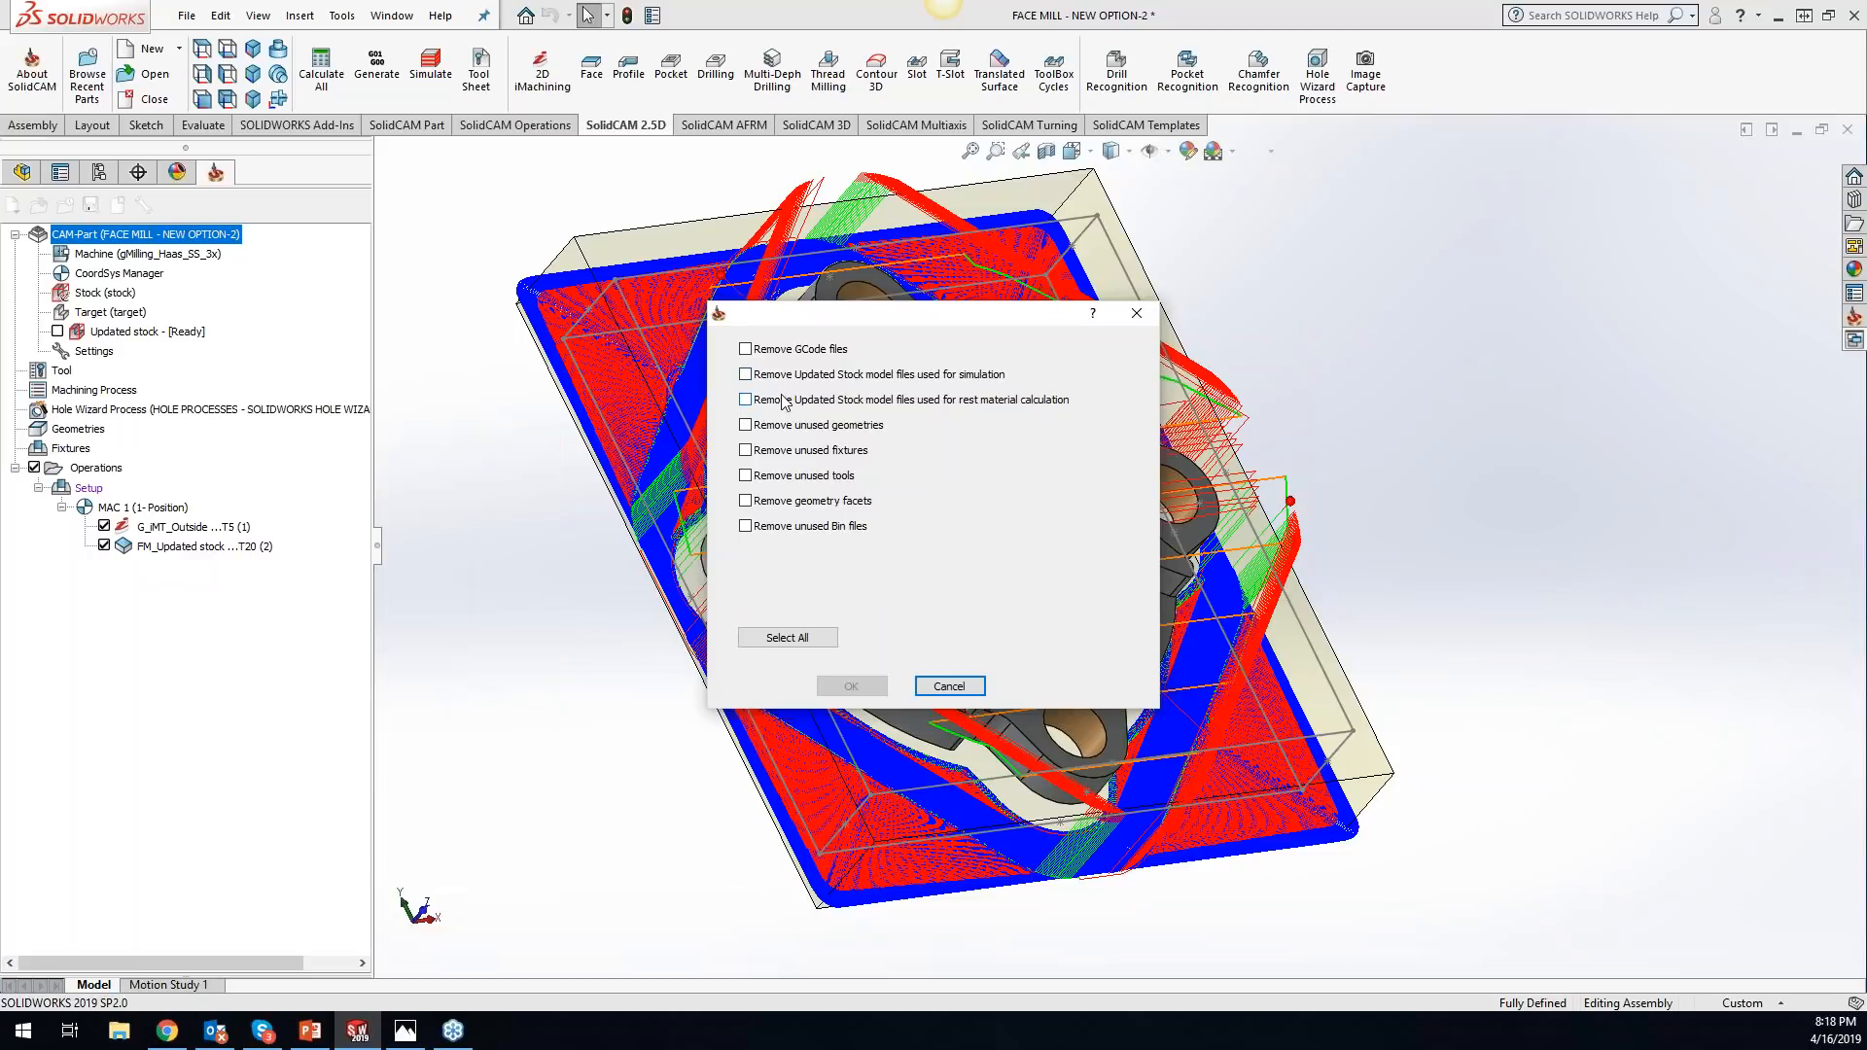
left_click(950, 685)
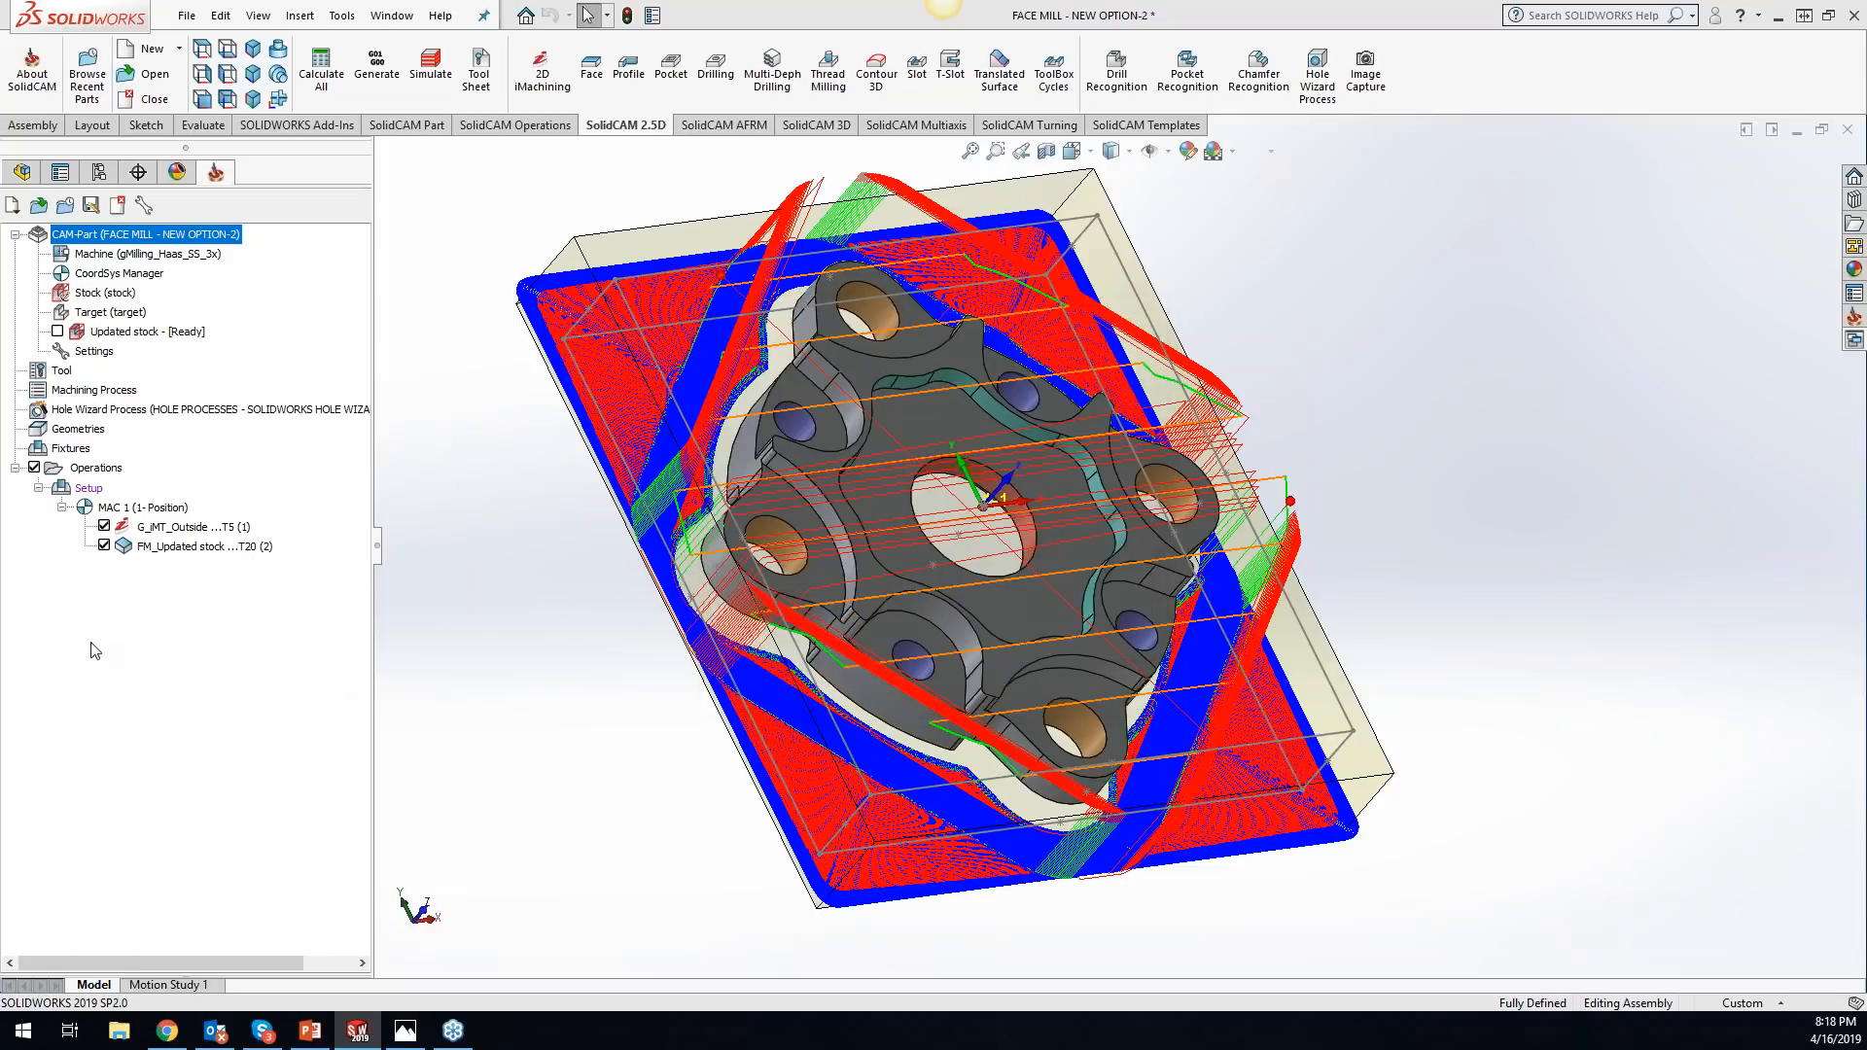
right_click(163, 335)
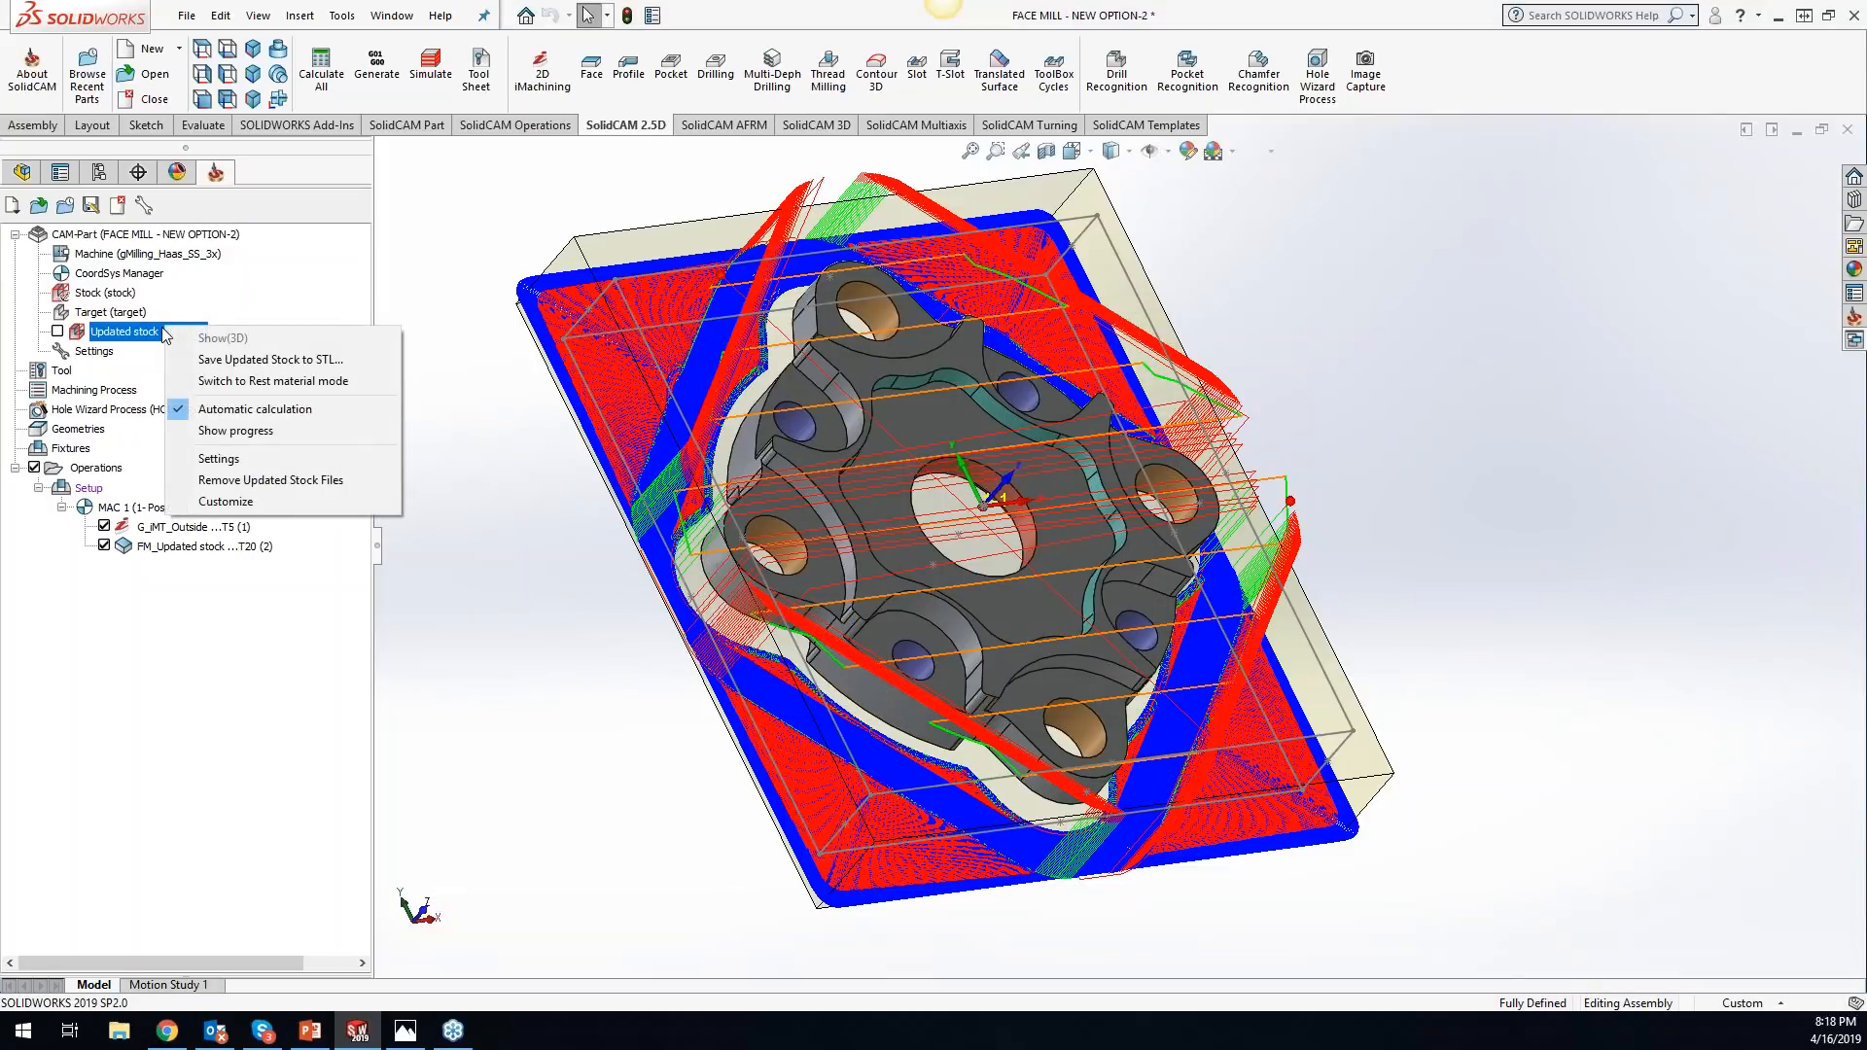
left_click(244, 479)
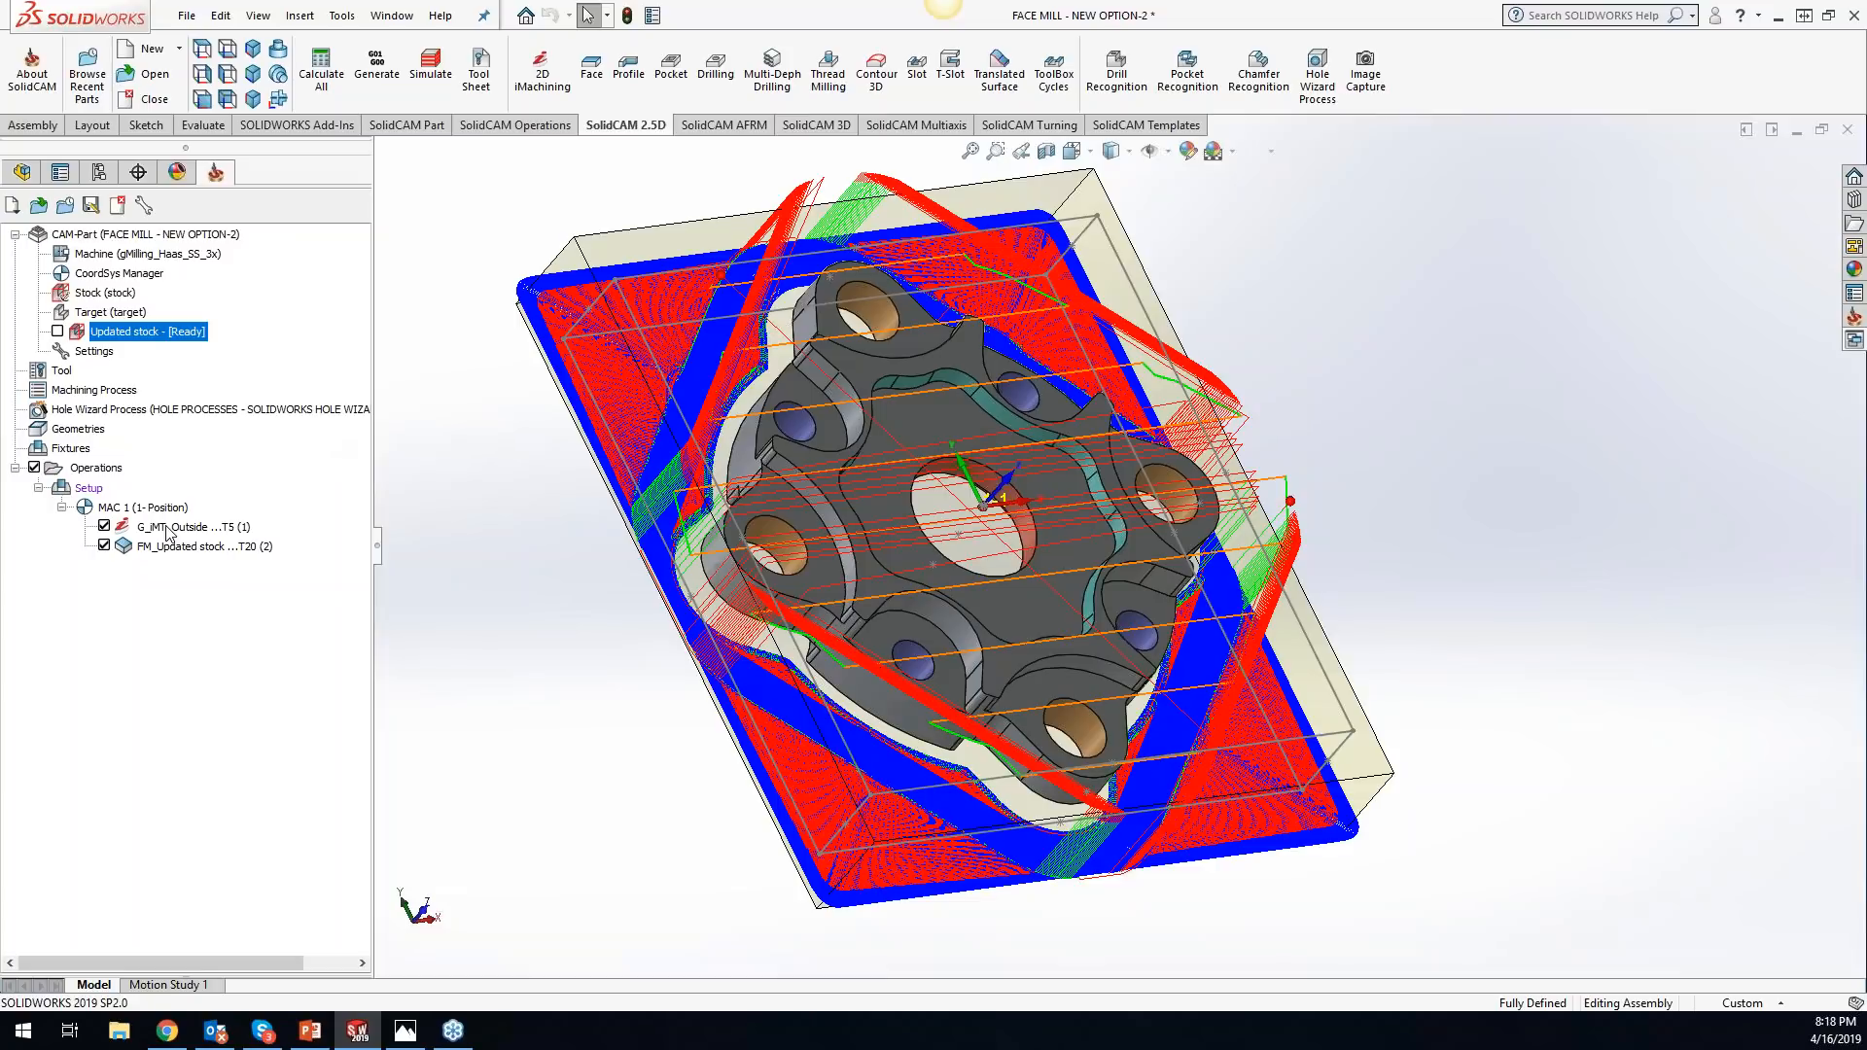
- Display the updated stock without toolpaths, view its state after the FM_Updated stock operation, and hide the stock again
left_click(56, 332)
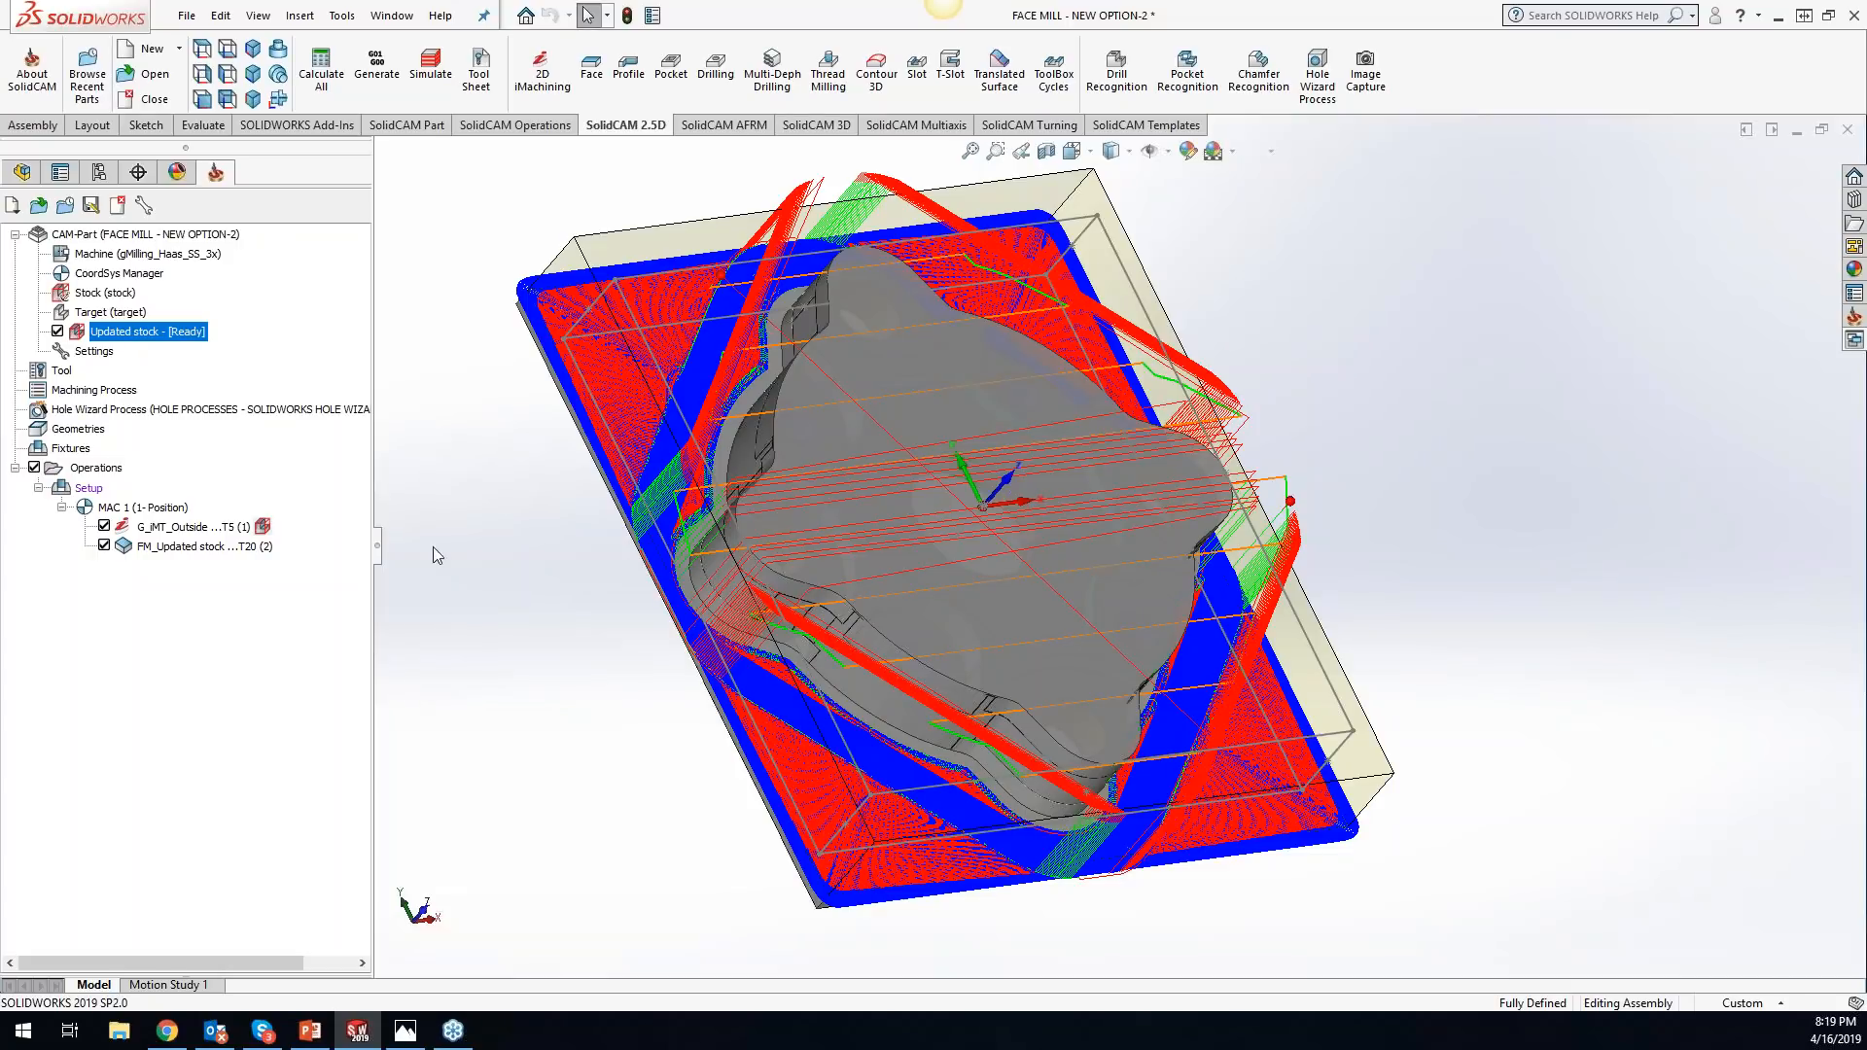
left_click(34, 467)
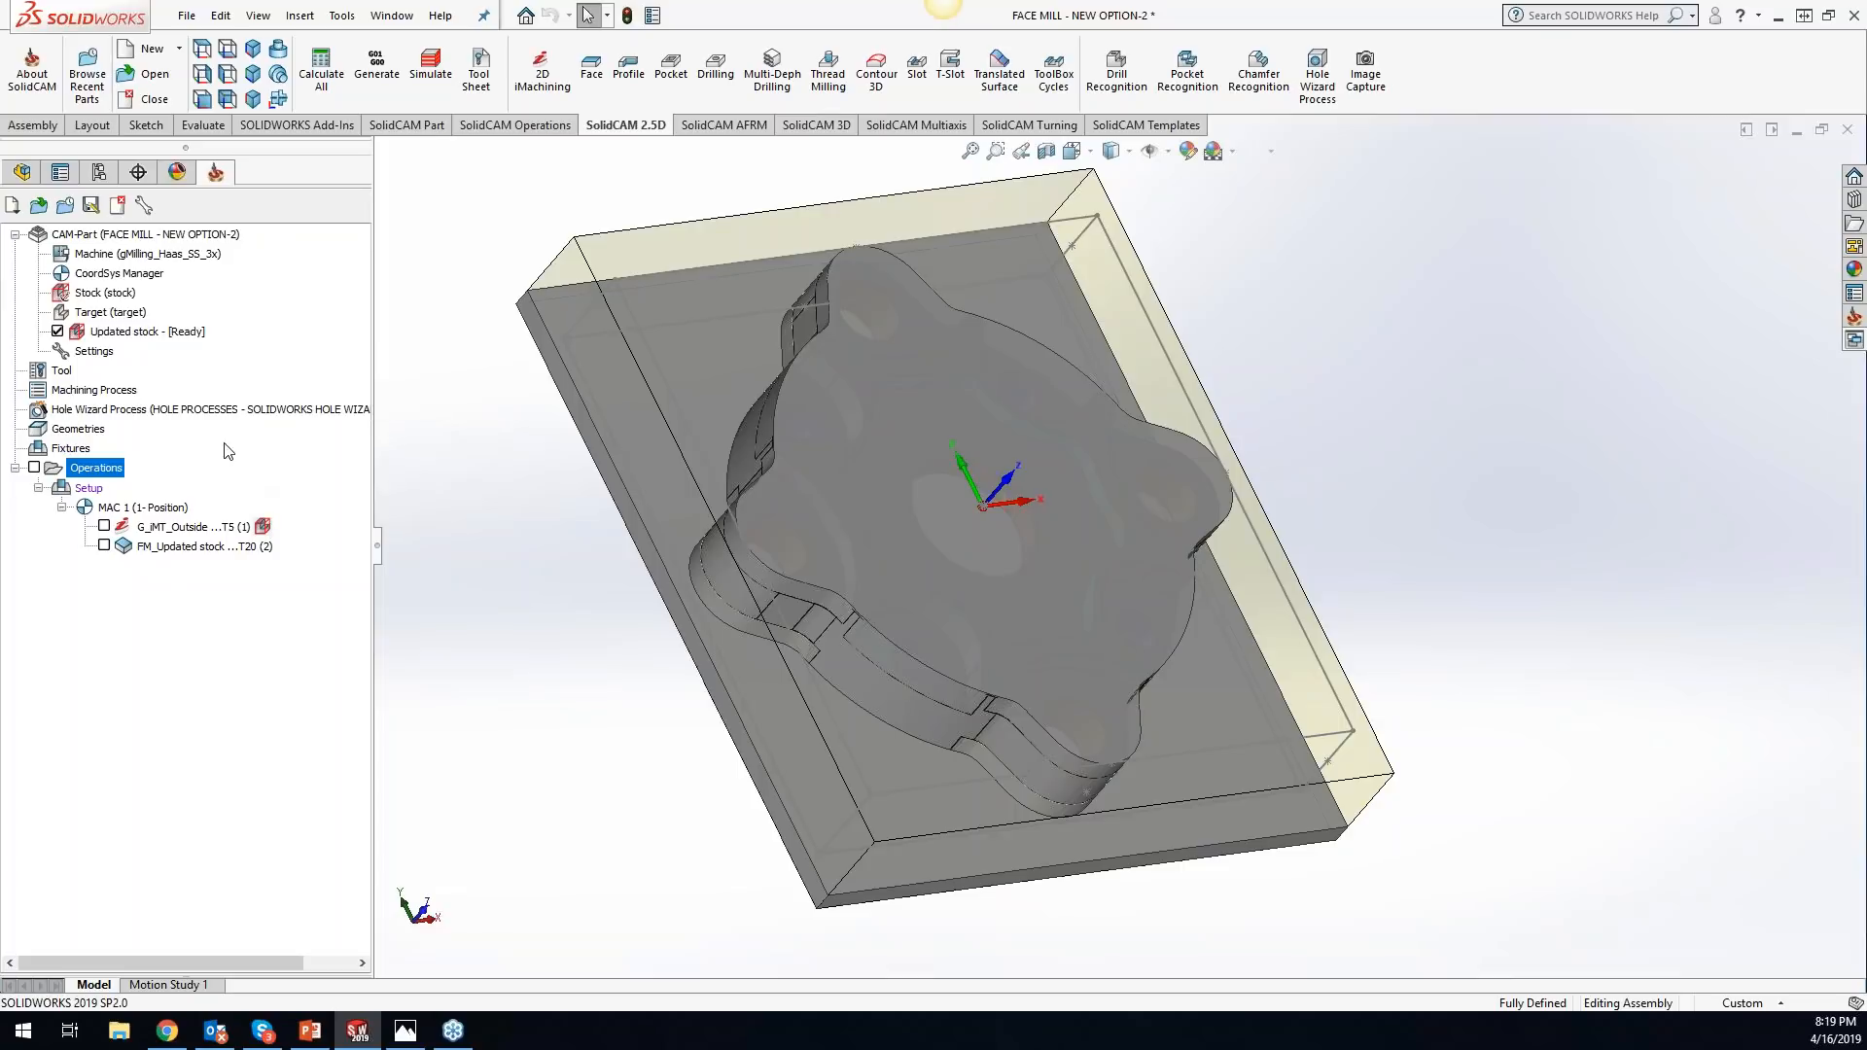
left_click(285, 546)
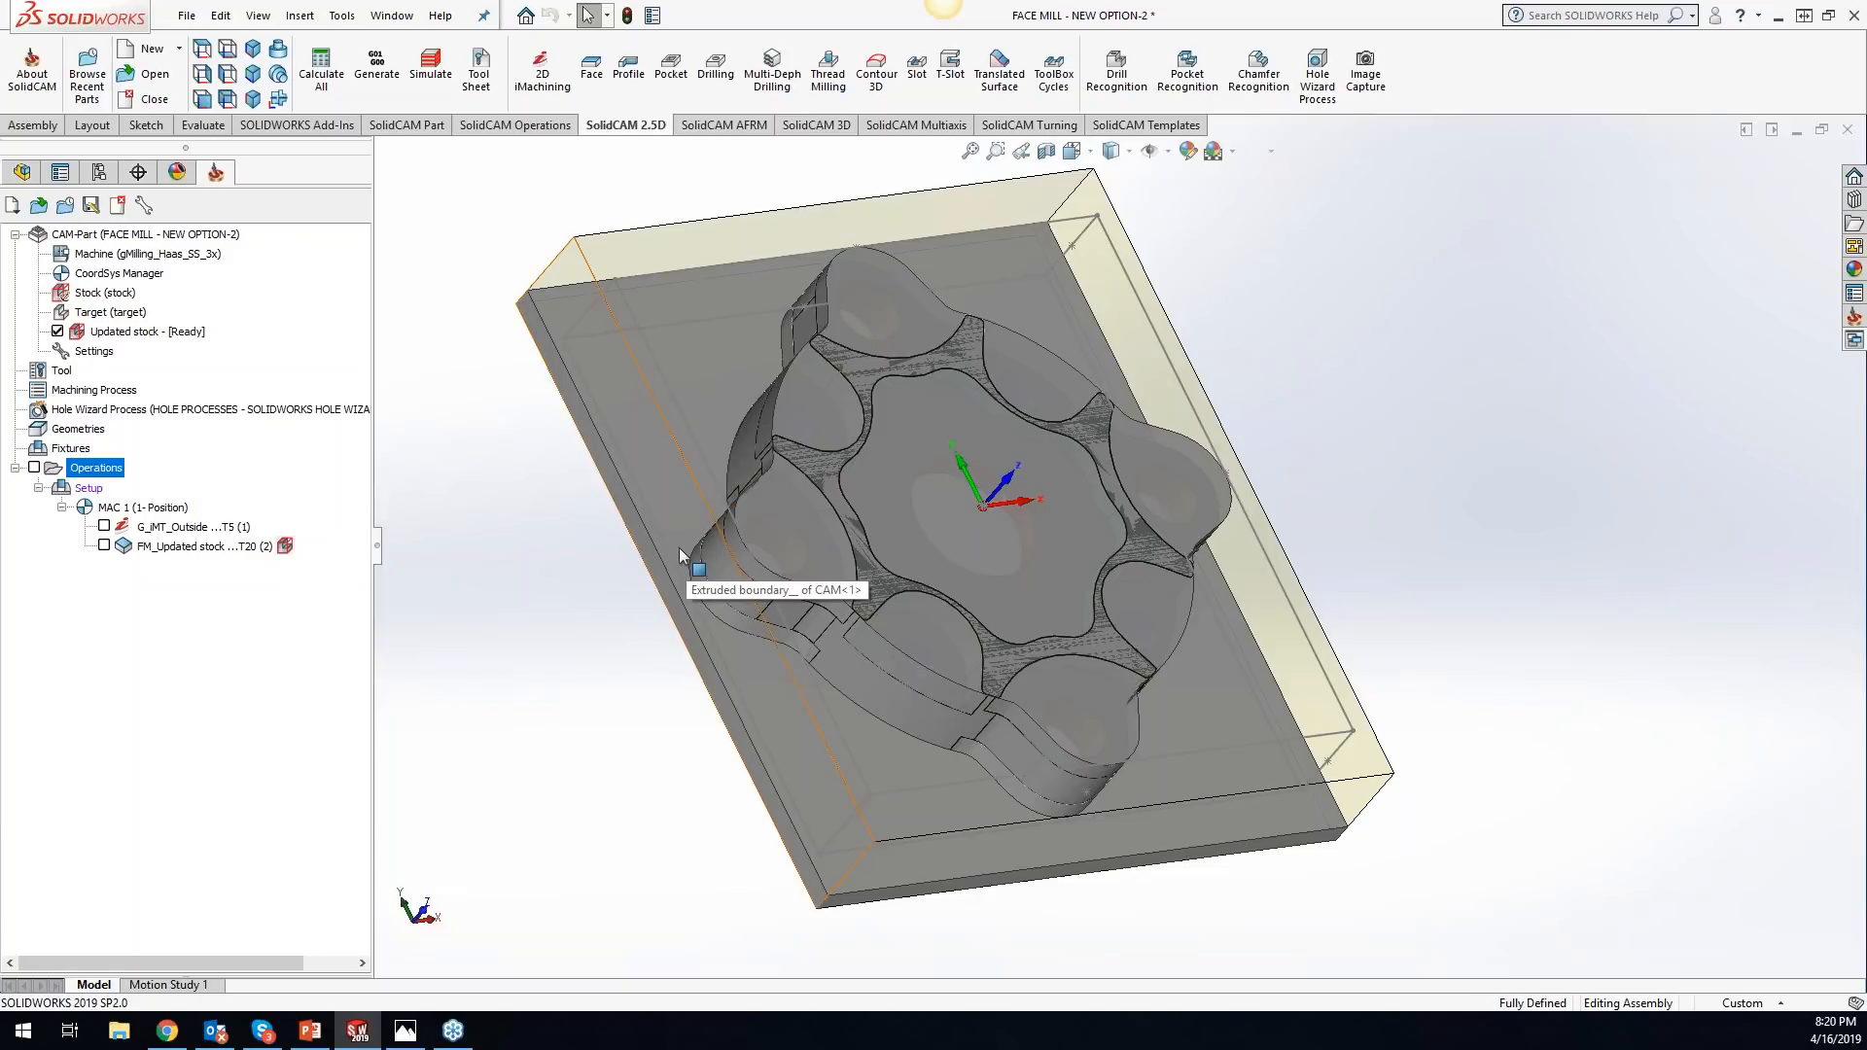
left_click(59, 333)
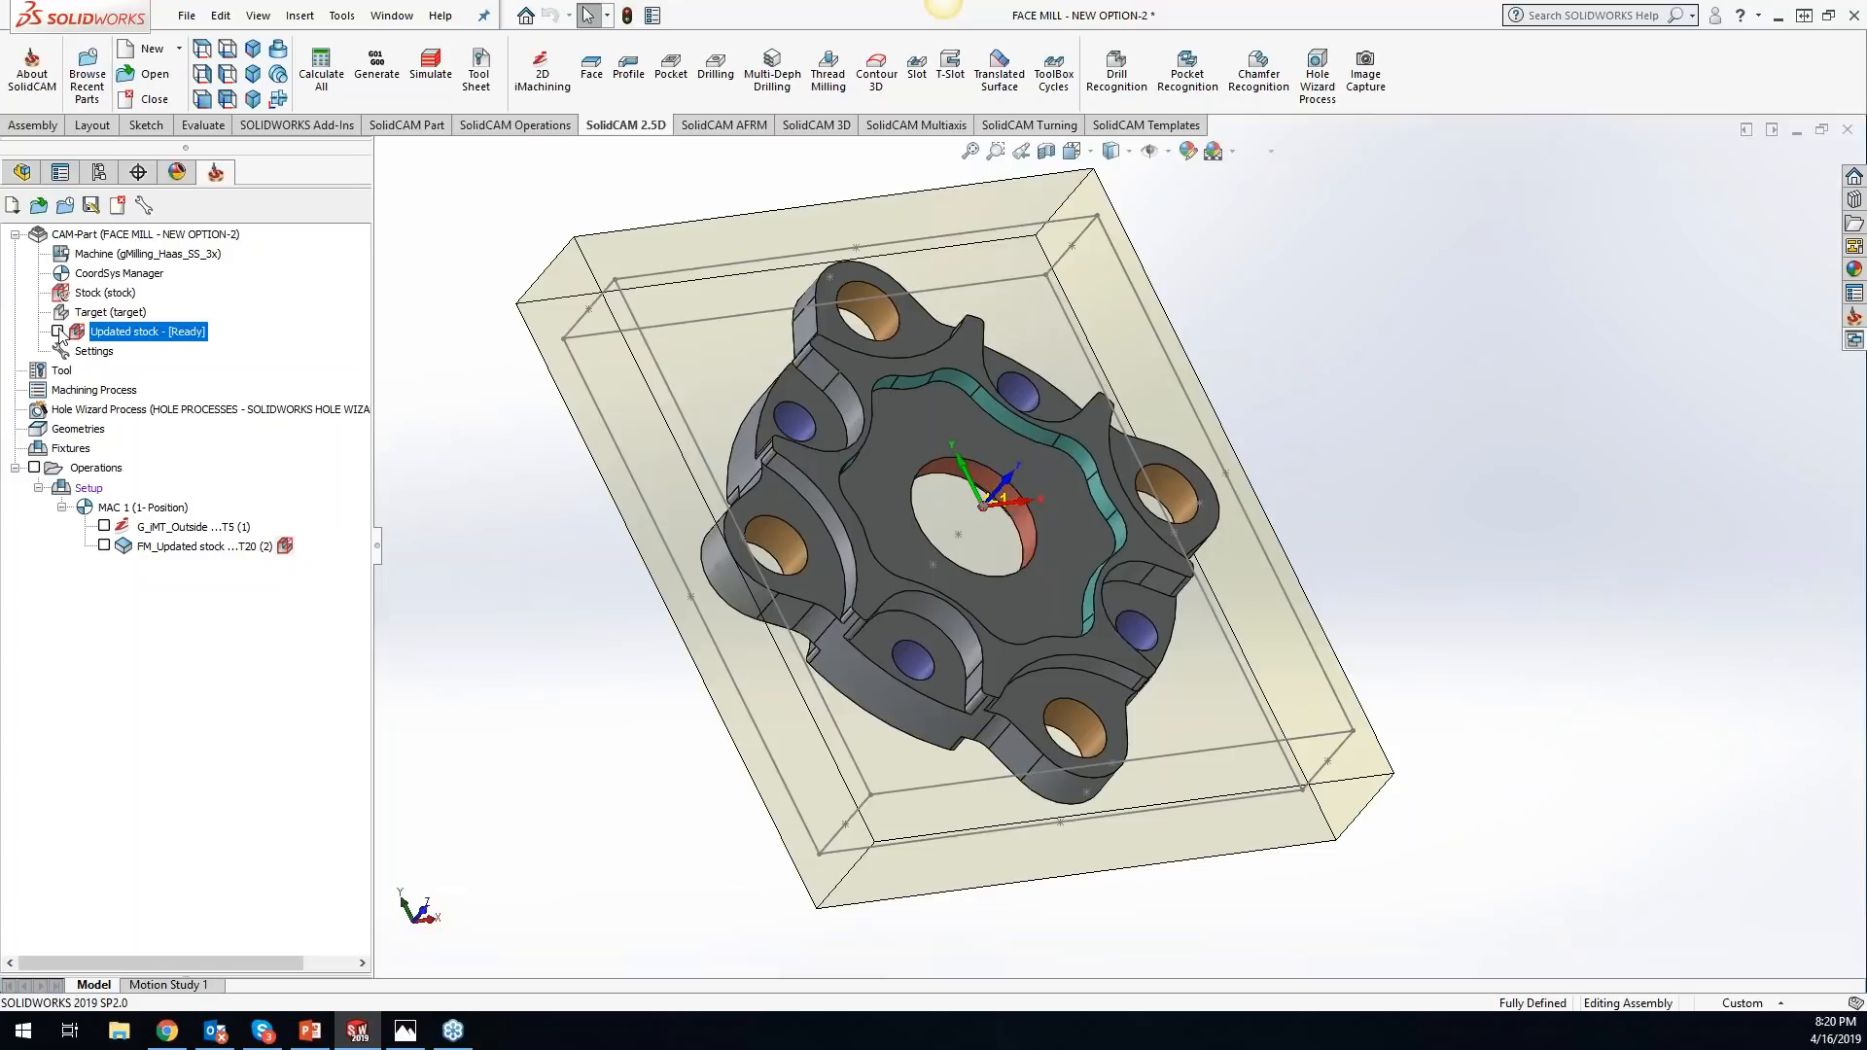
- Open the 2_5D_Milling_2 CAM-Part from the Getting_Started_Examples SW folder, continuing with the Temporary Folder version
right_click(203, 236)
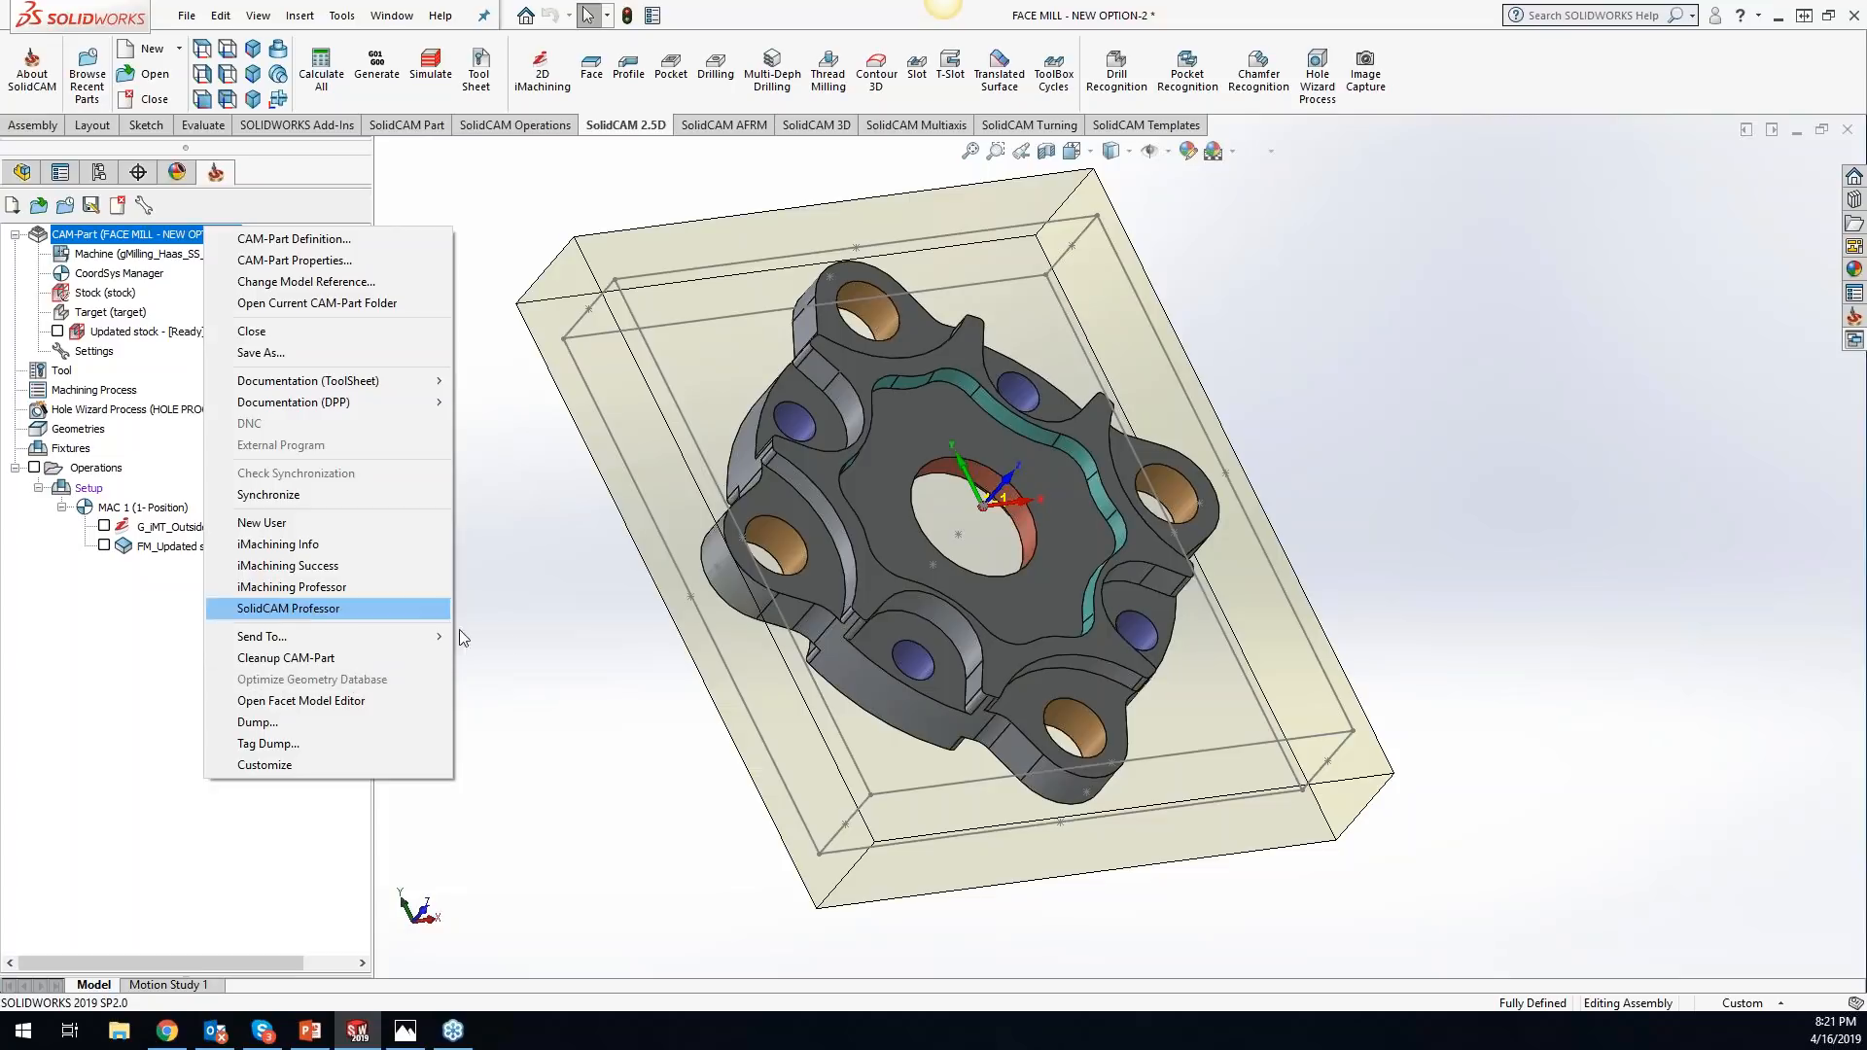
left_click(550, 593)
left_click(338, 15)
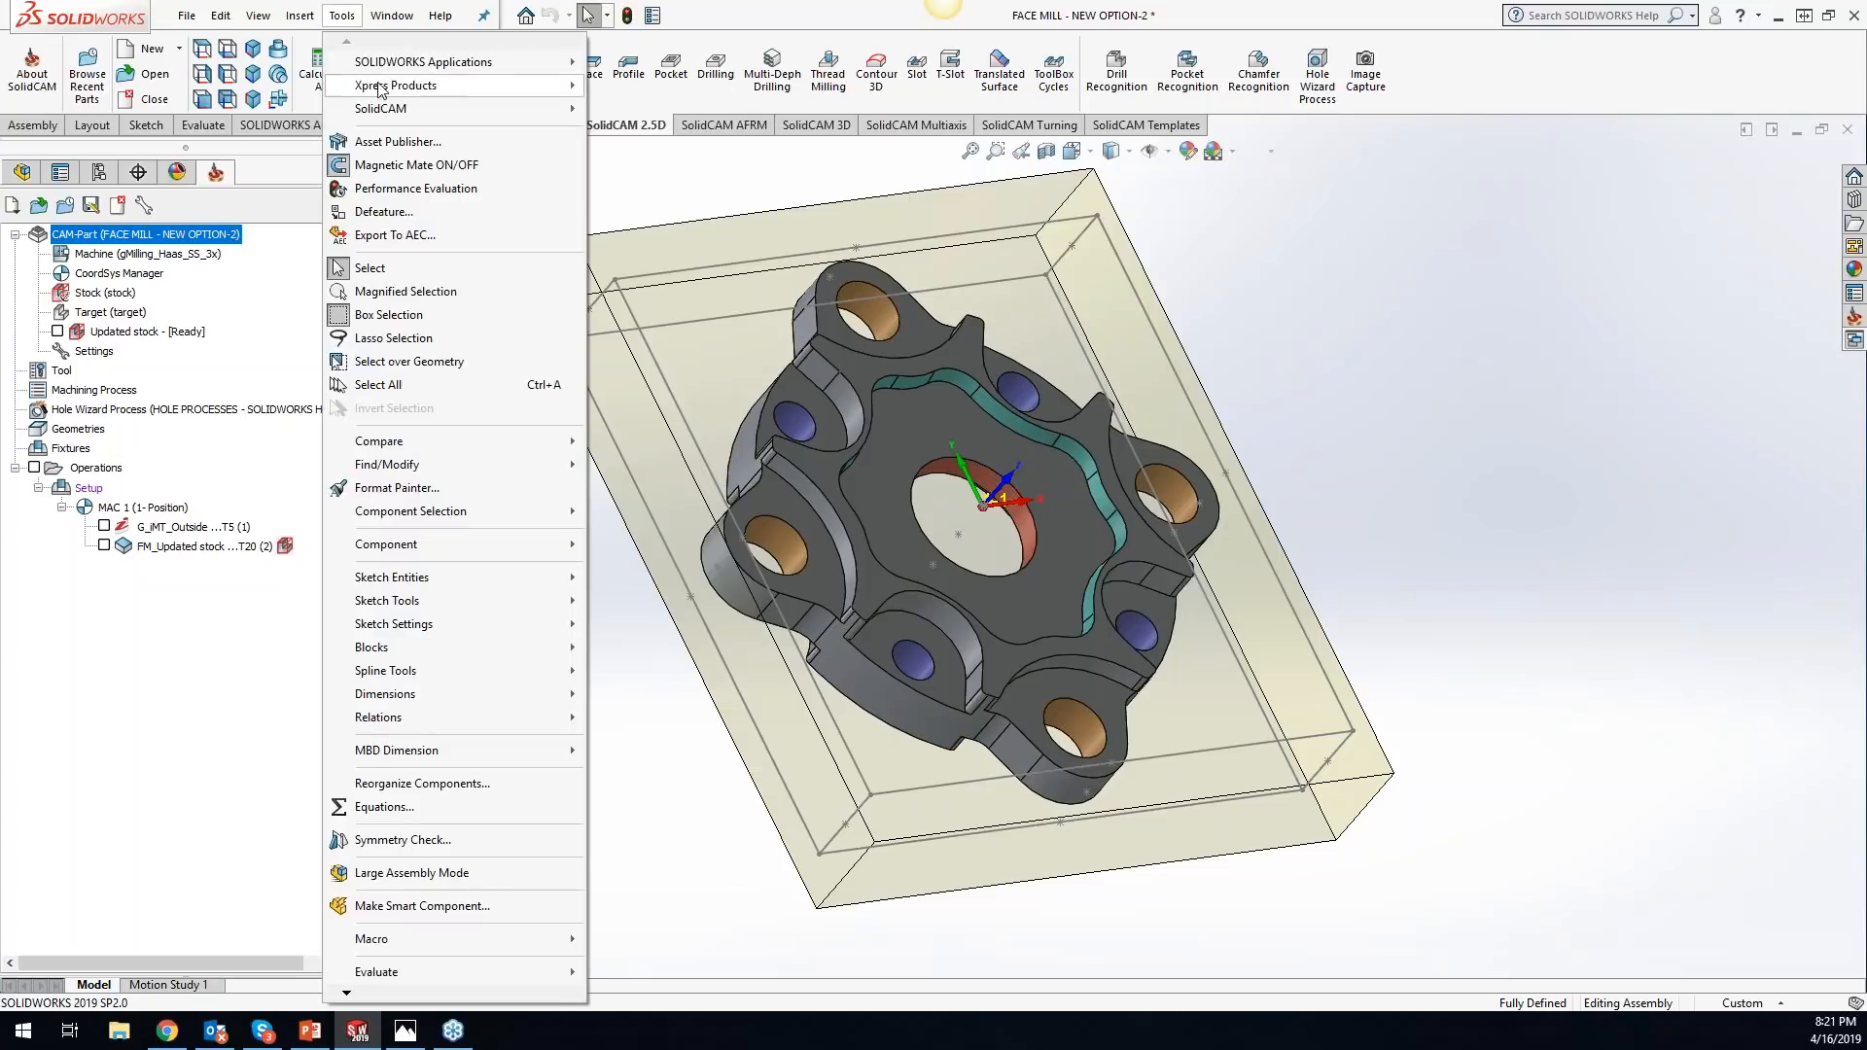
mouse_move(431, 108)
left_click(638, 132)
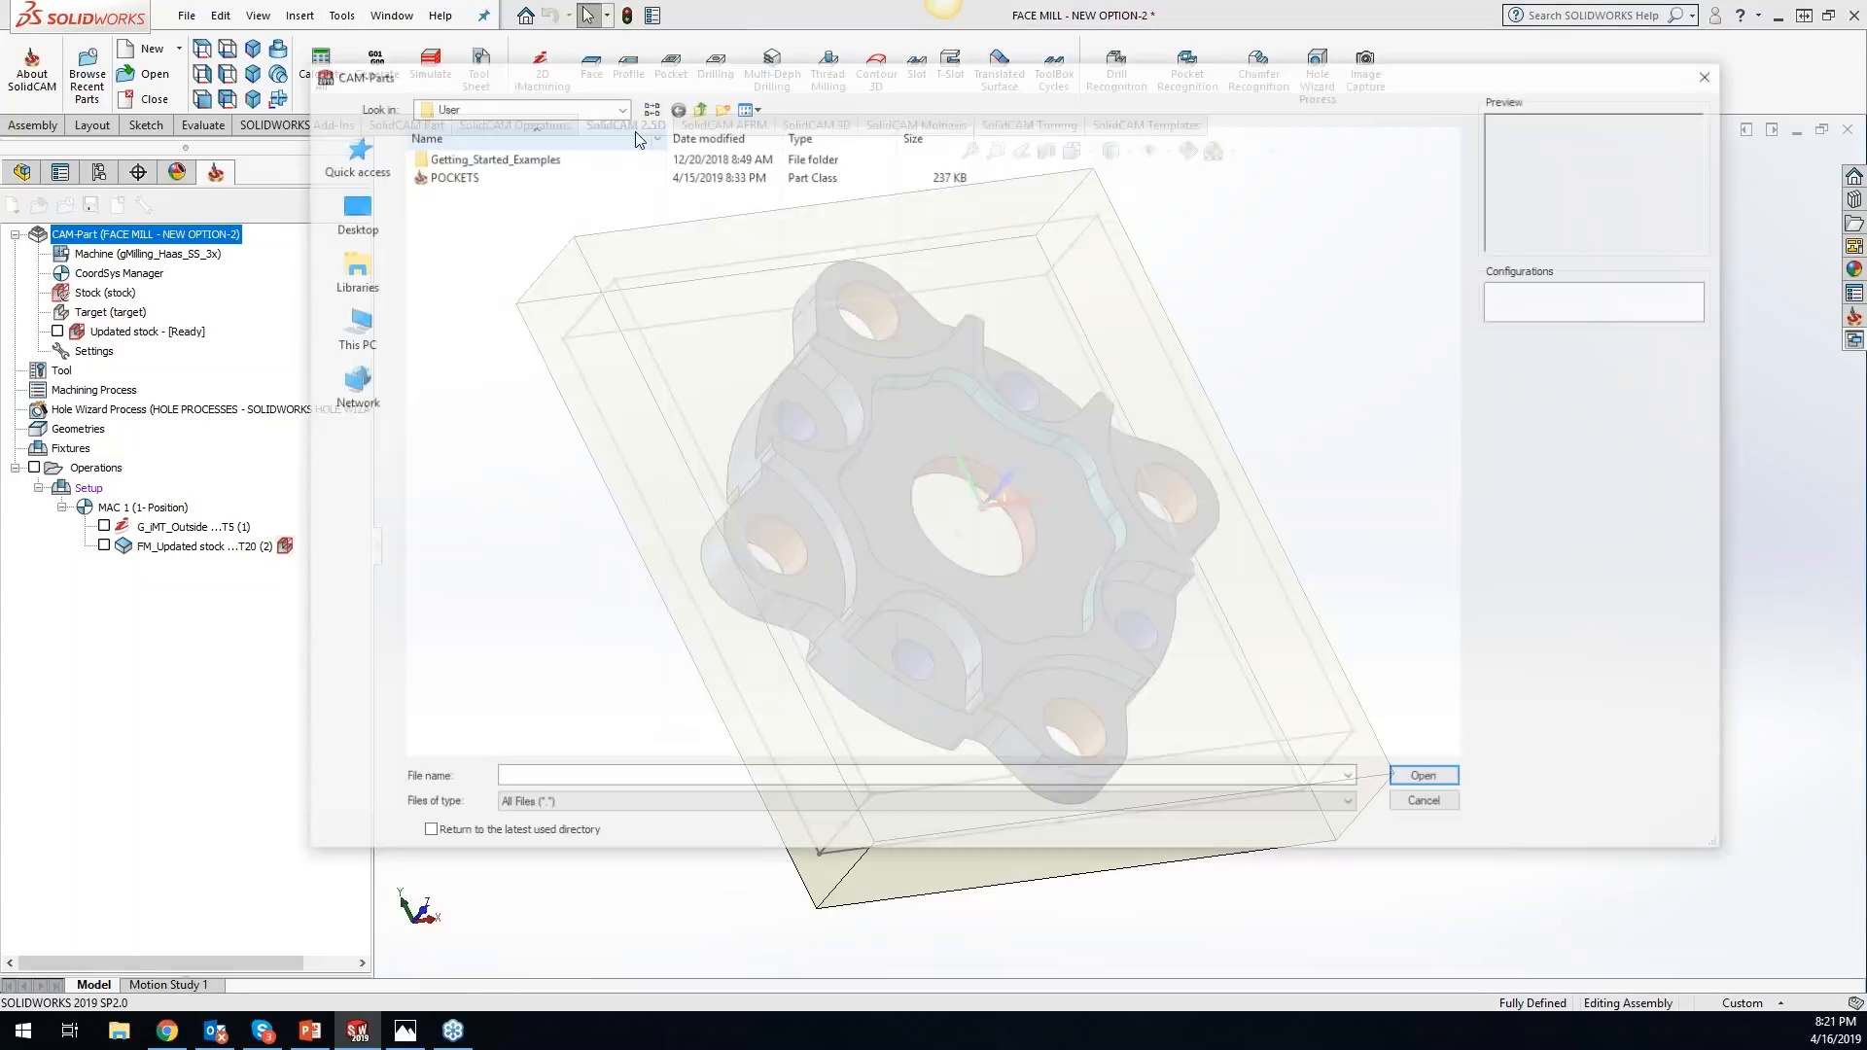
double_click(464, 160)
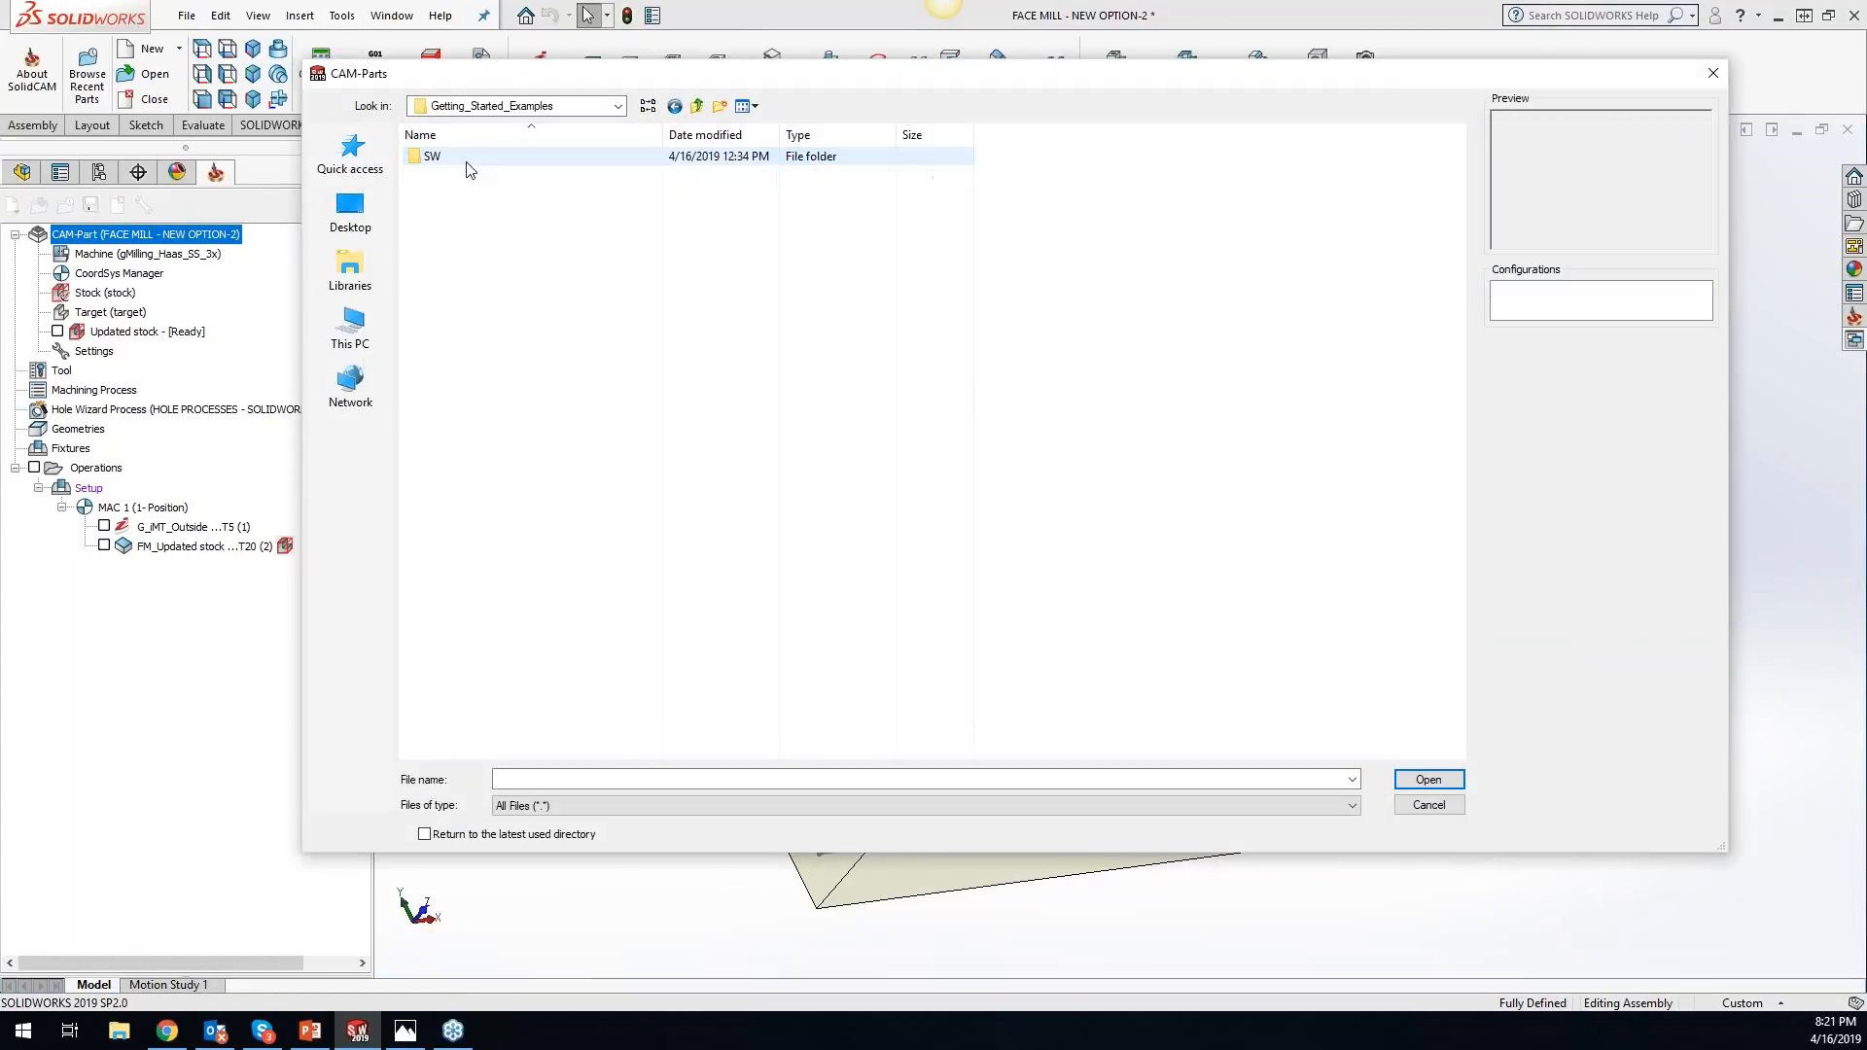
double_click(467, 158)
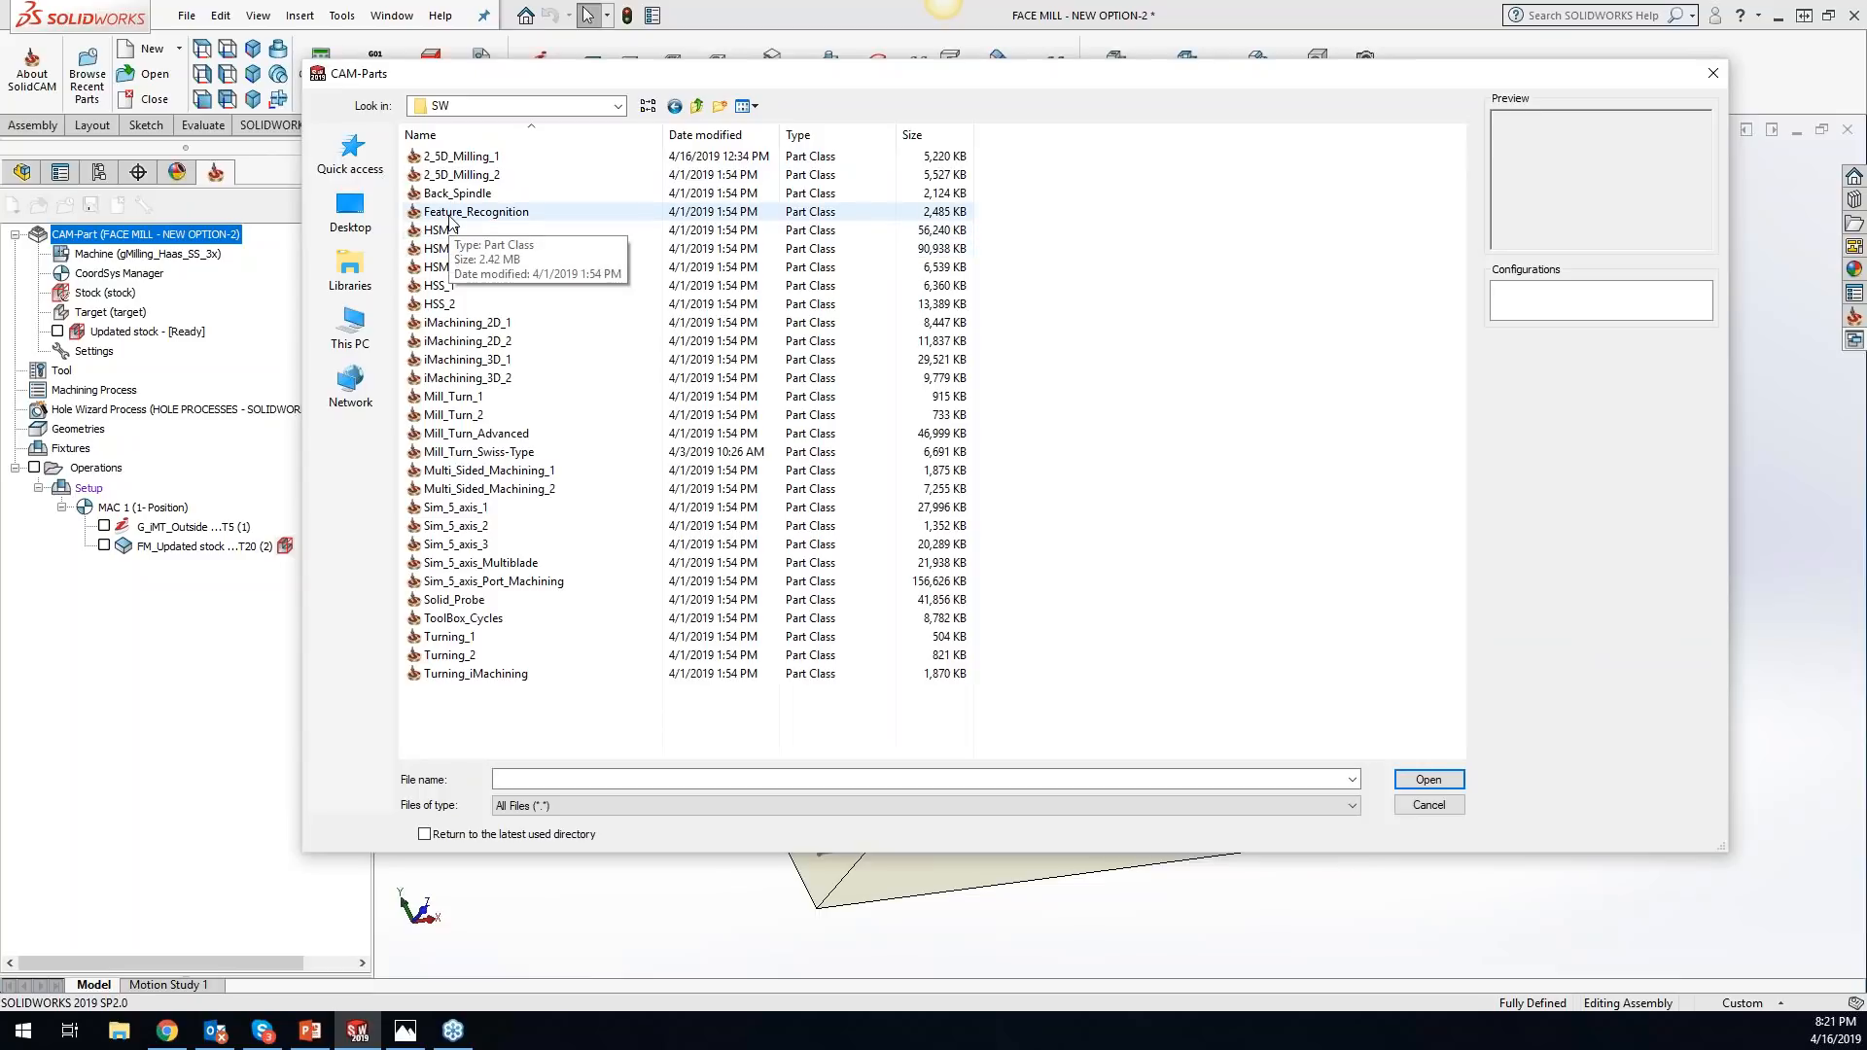
left_click(461, 177)
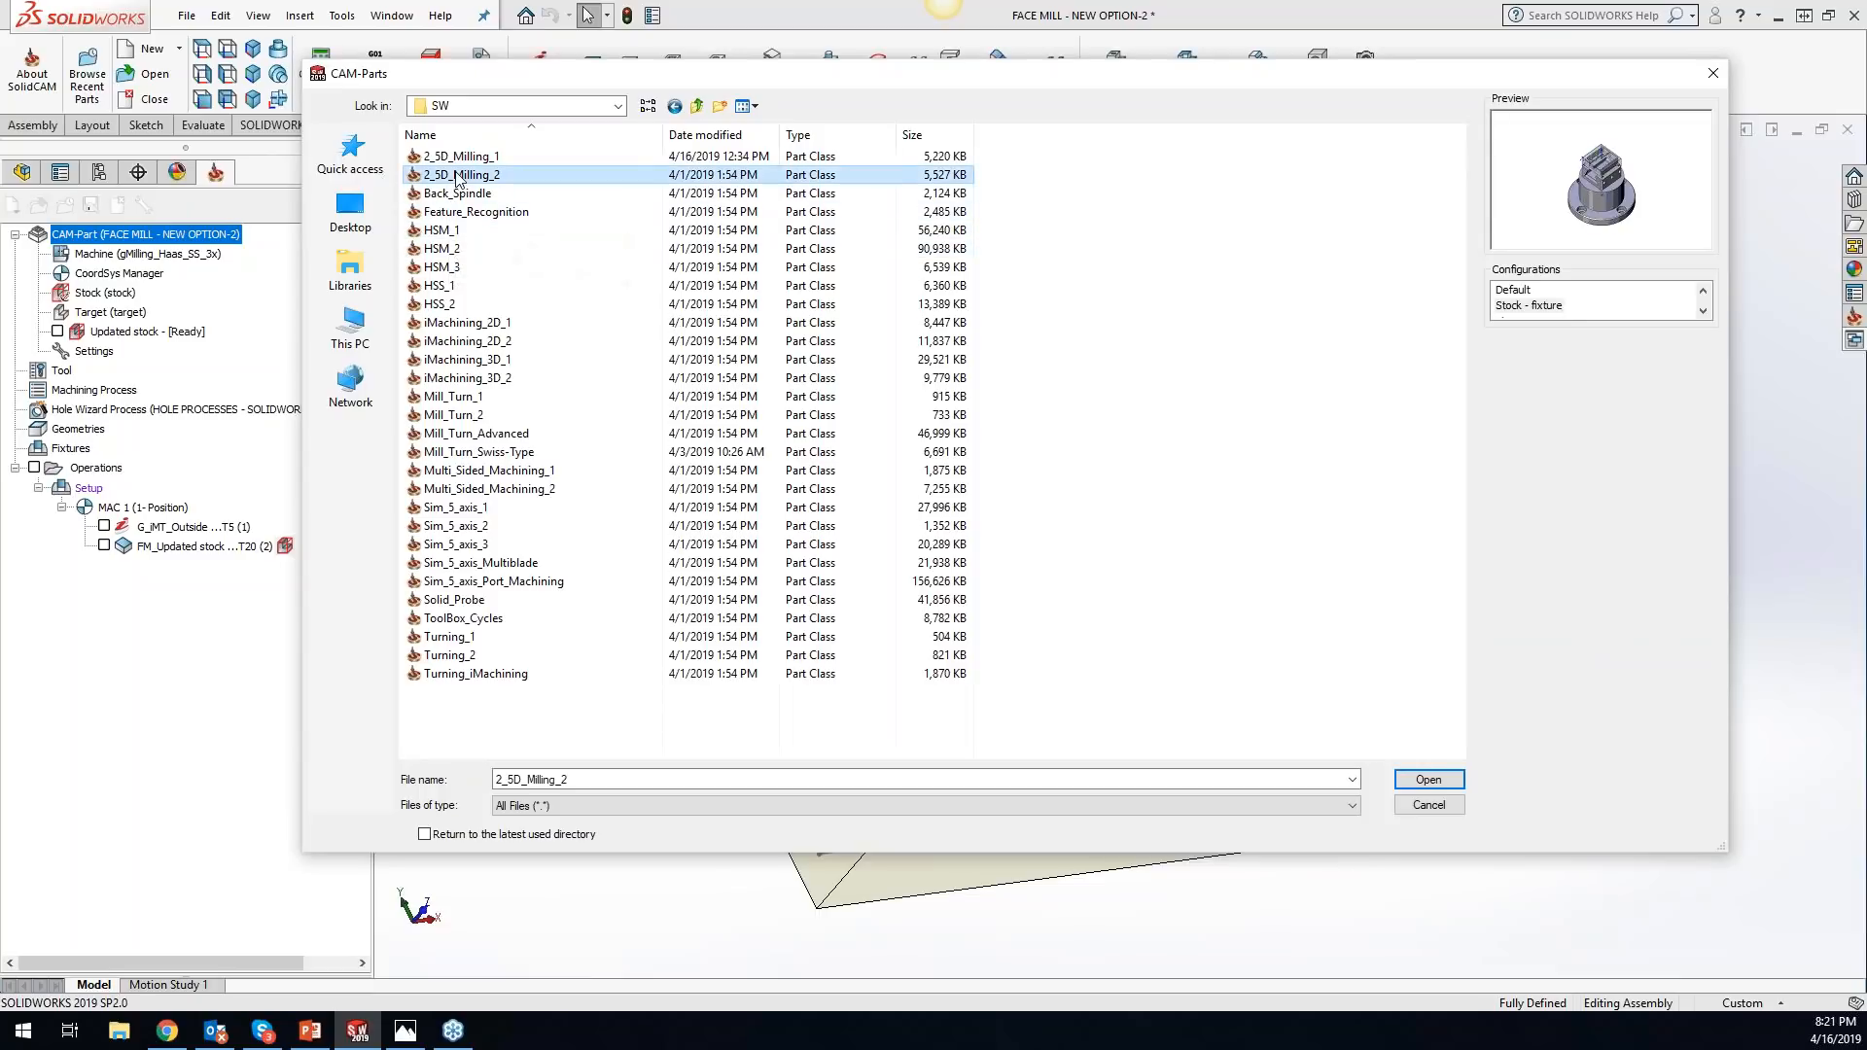
left_click(1435, 778)
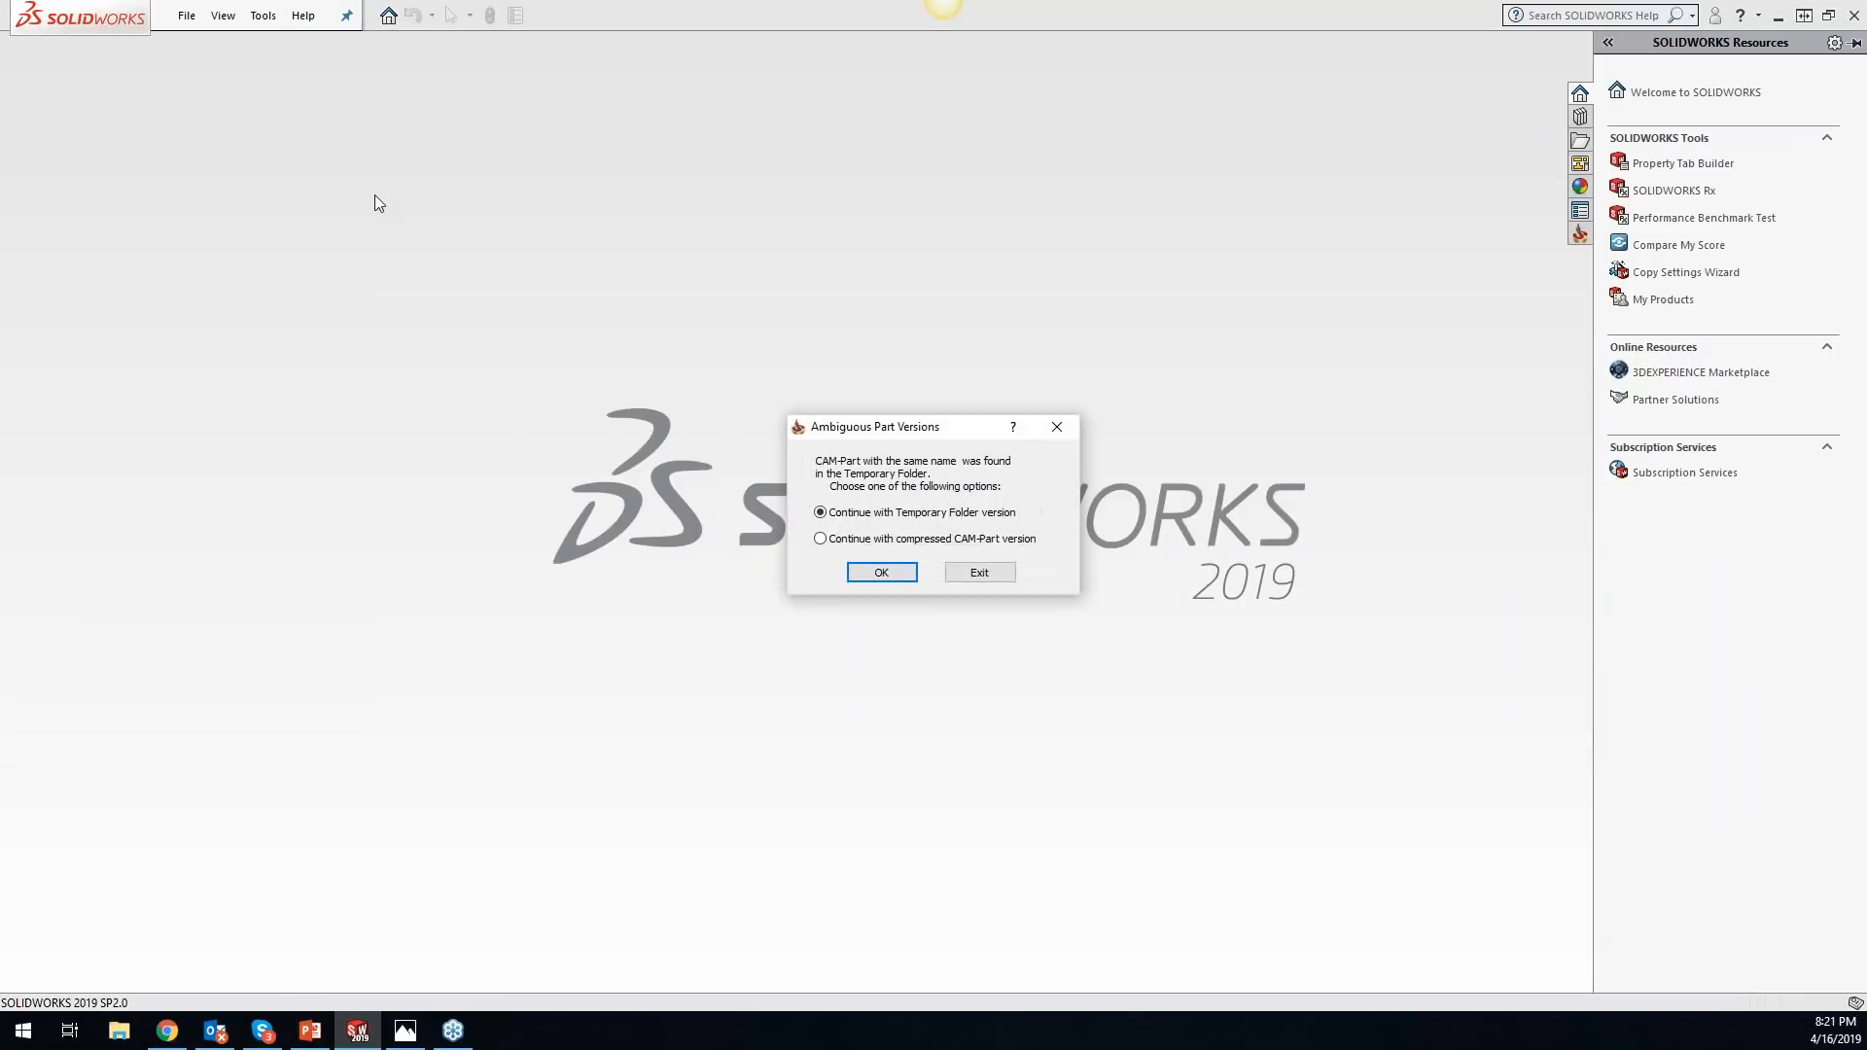
left_click(881, 571)
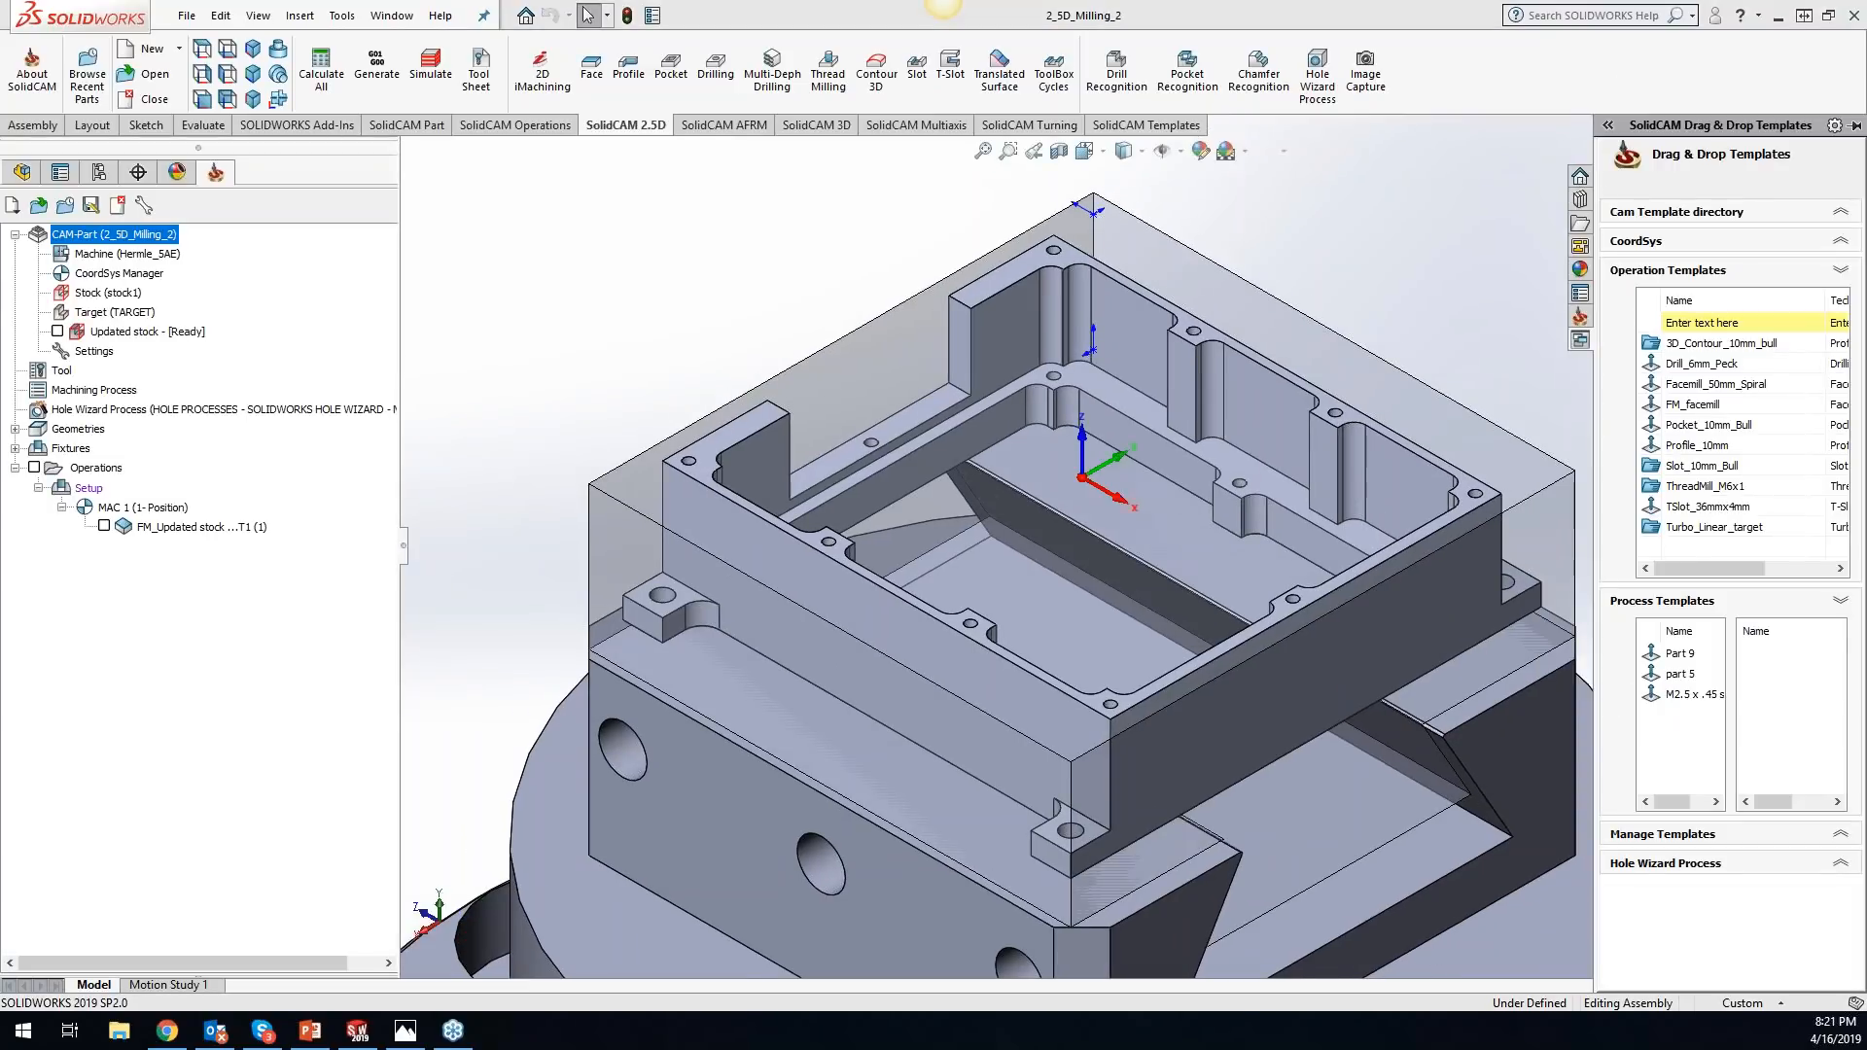
- Optimize the geometry database of the 2_5D_Milling_2 CAM-Part and recheck the option's availability
right_click(162, 235)
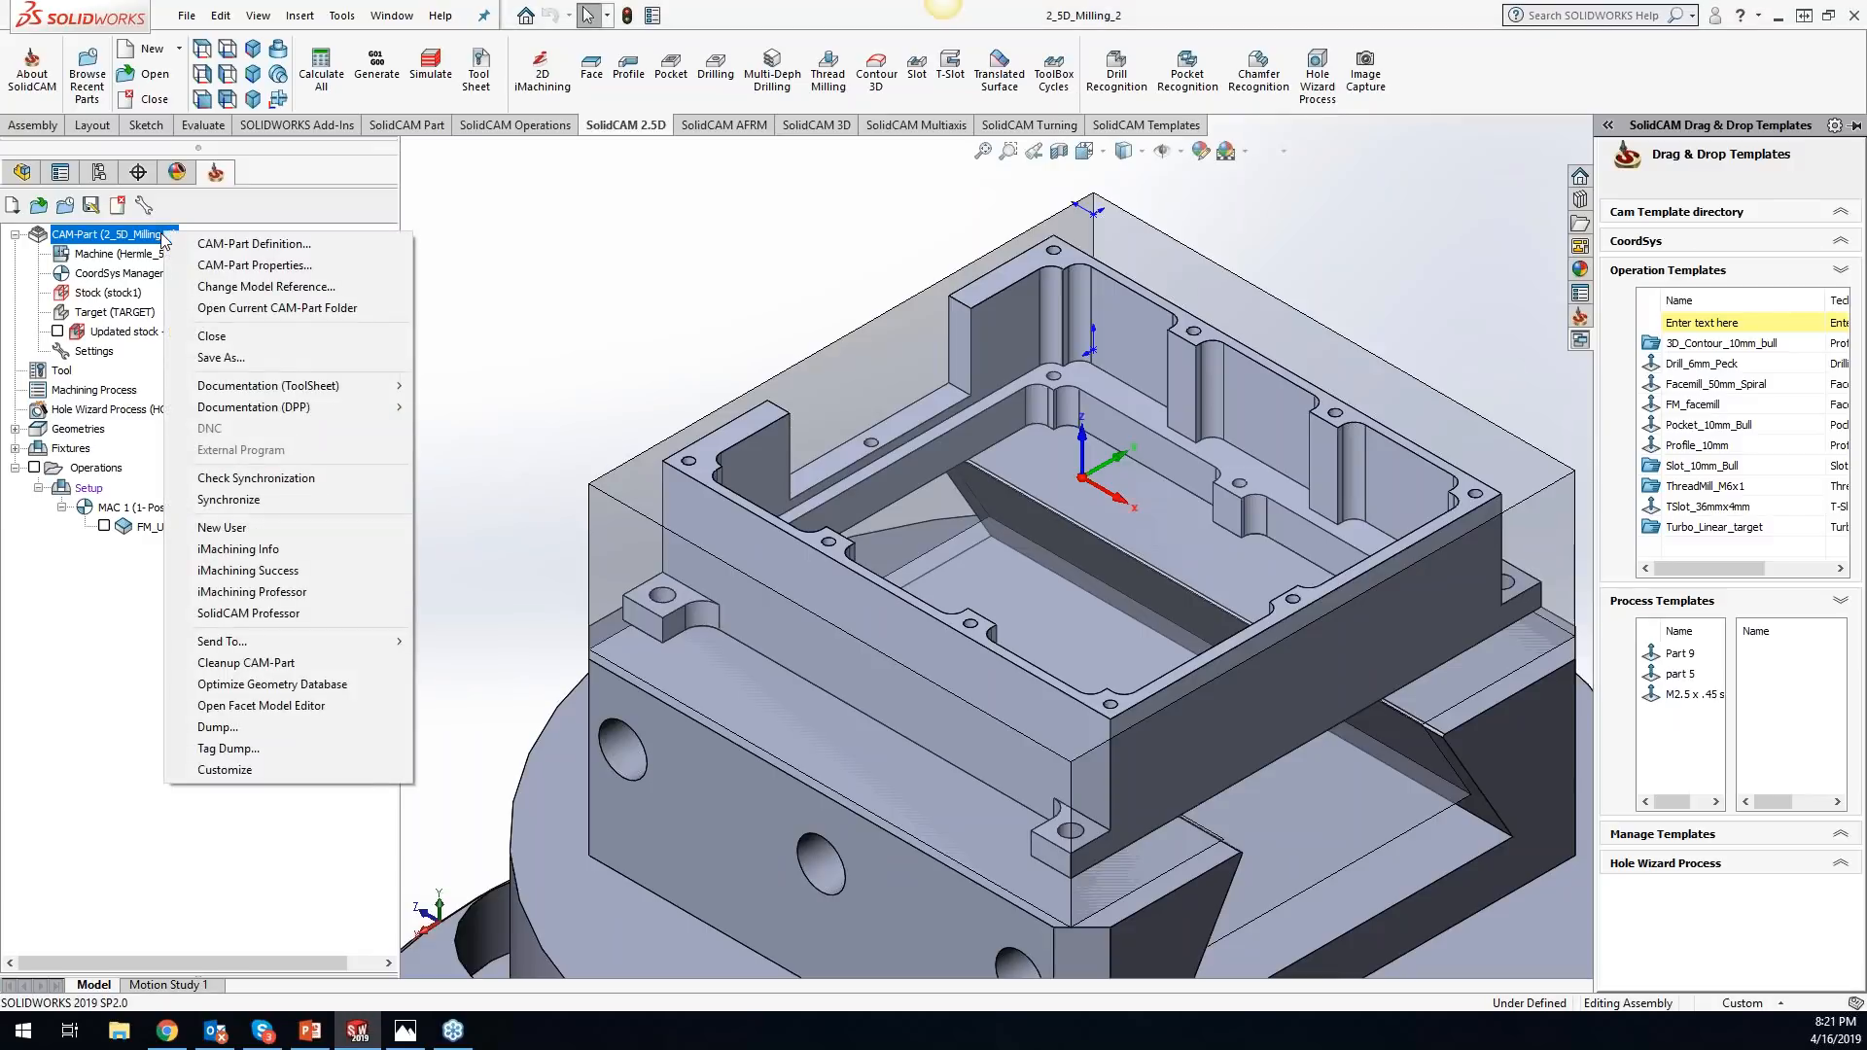
left_click(673, 286)
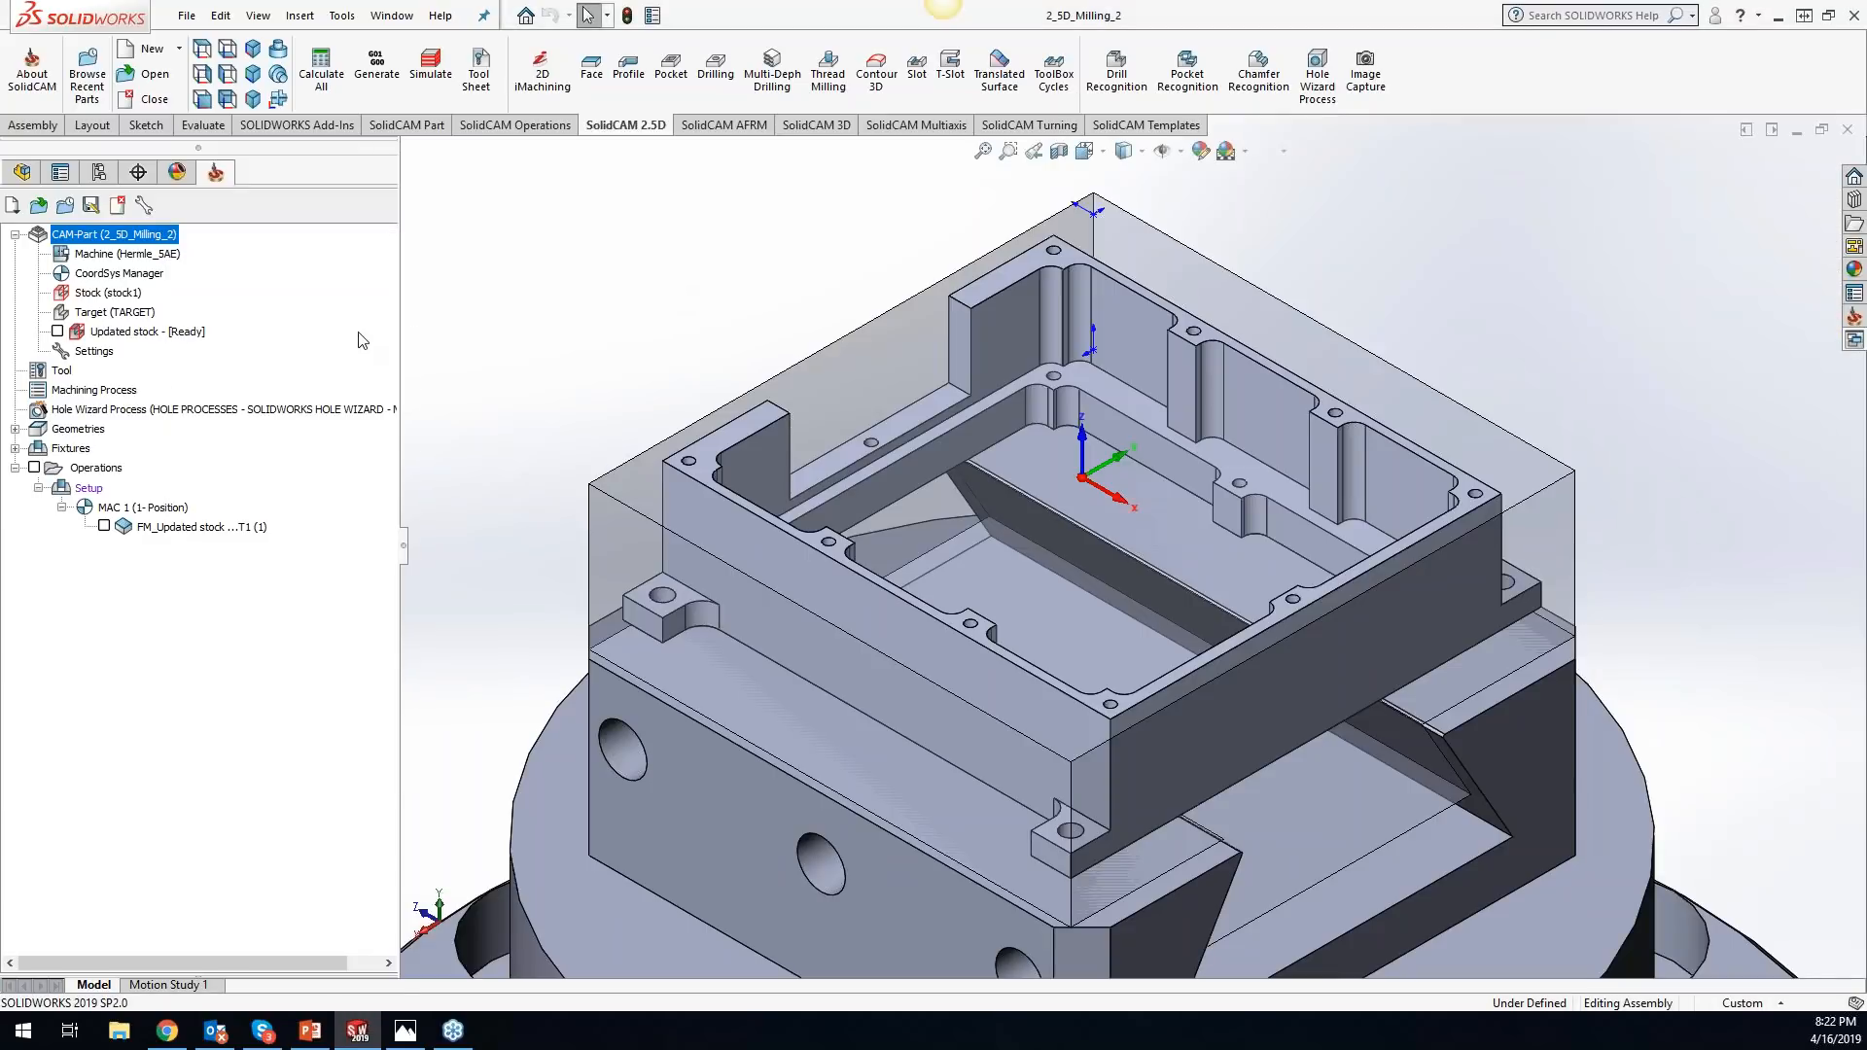
key("alt+Tab")
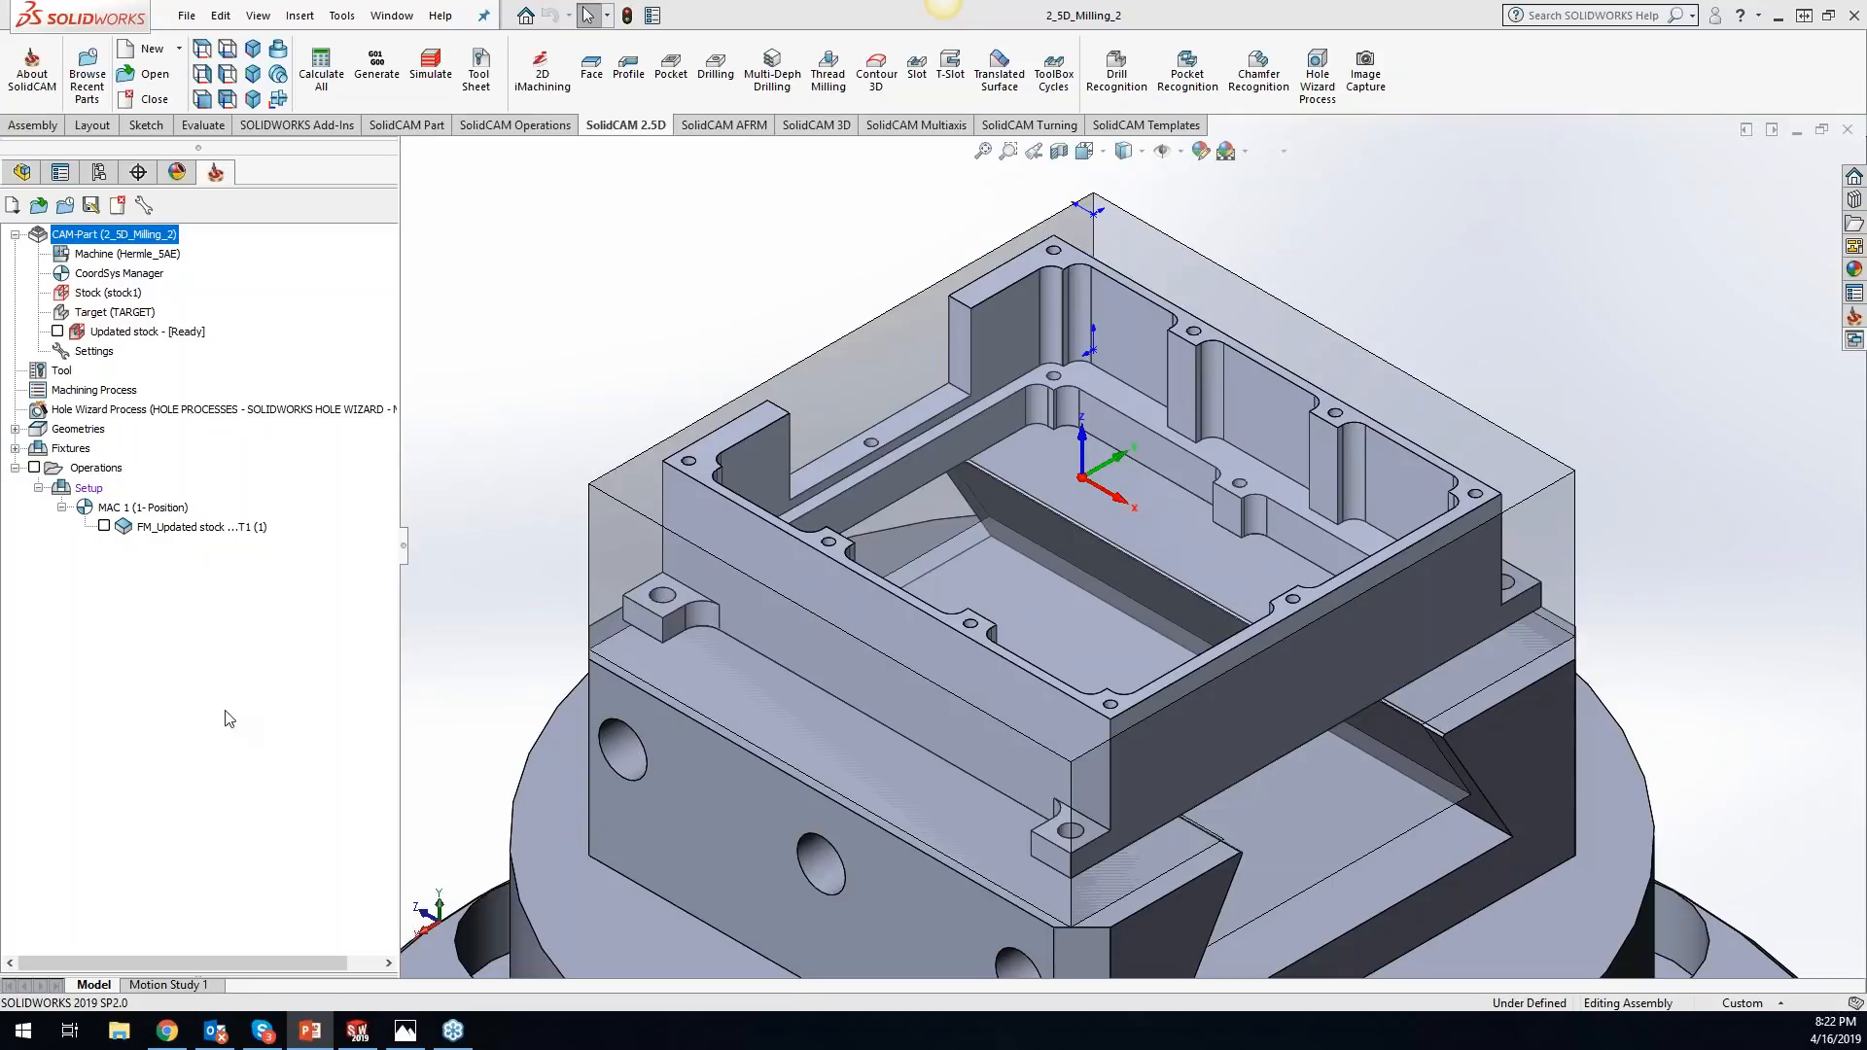
right_click(141, 236)
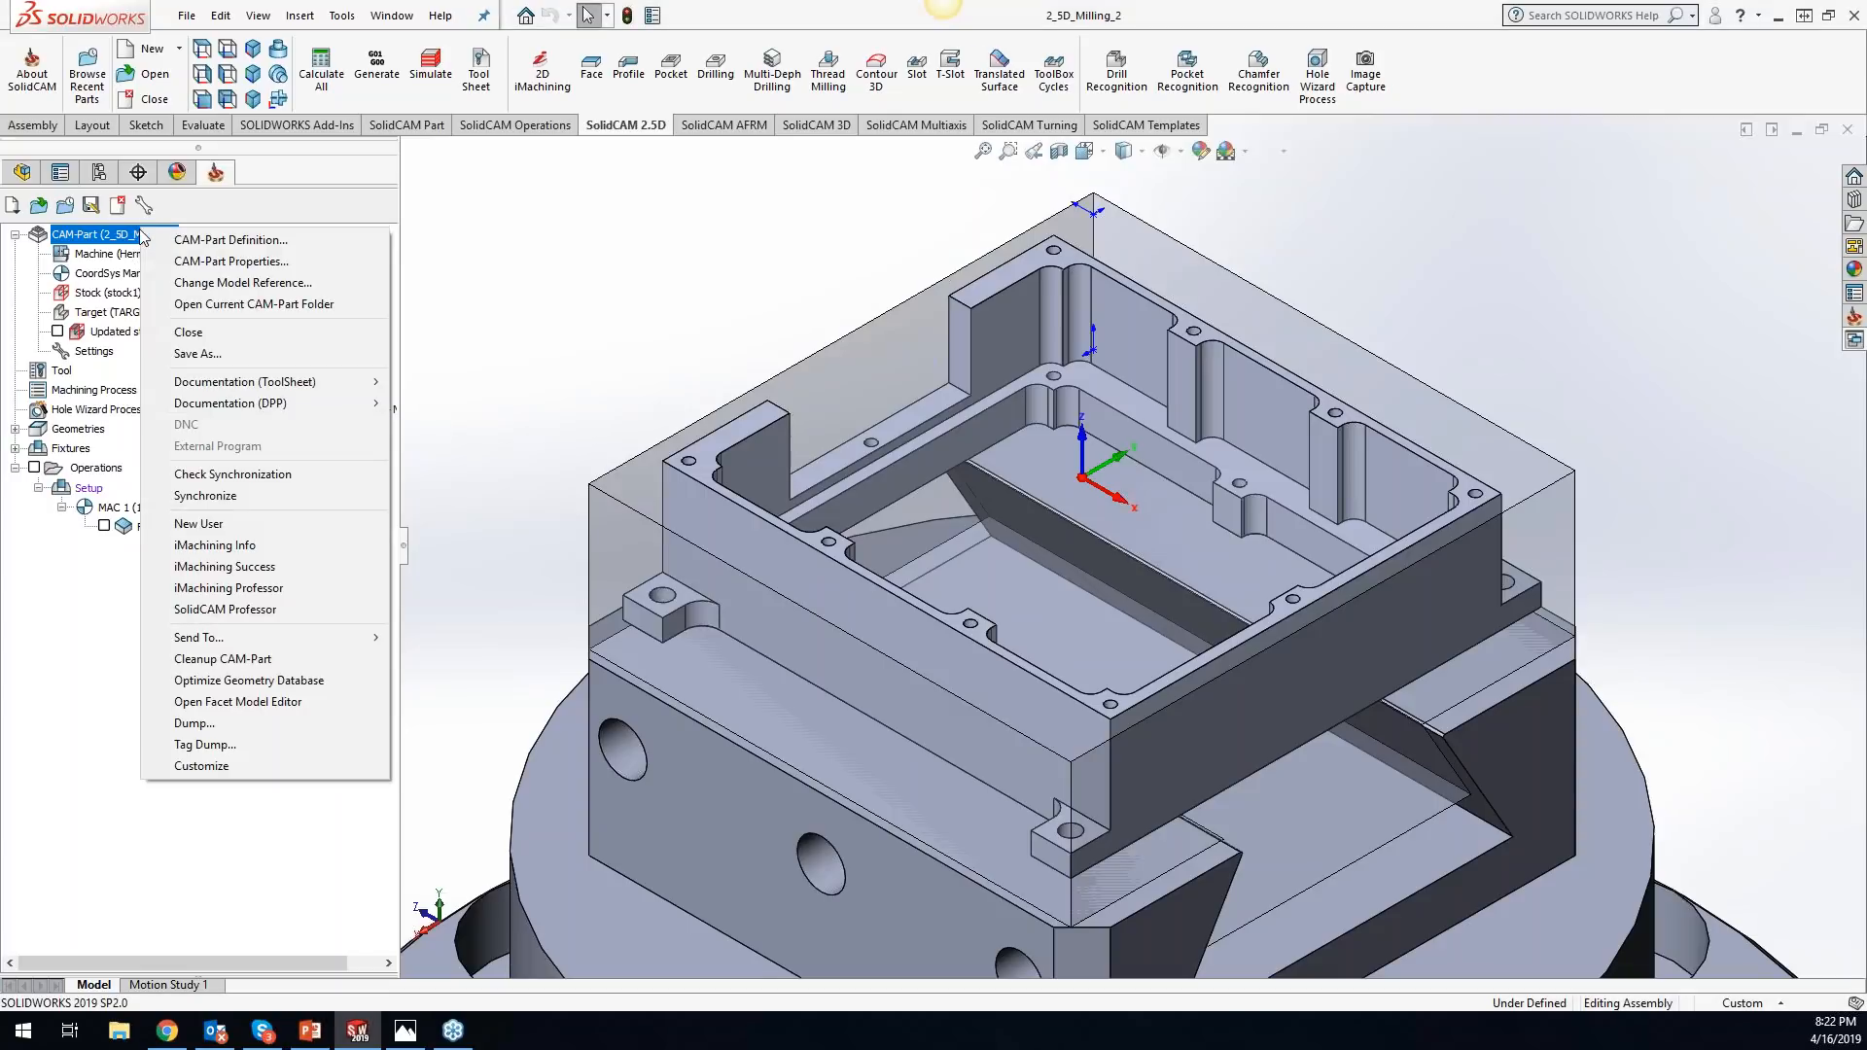
left_click(307, 681)
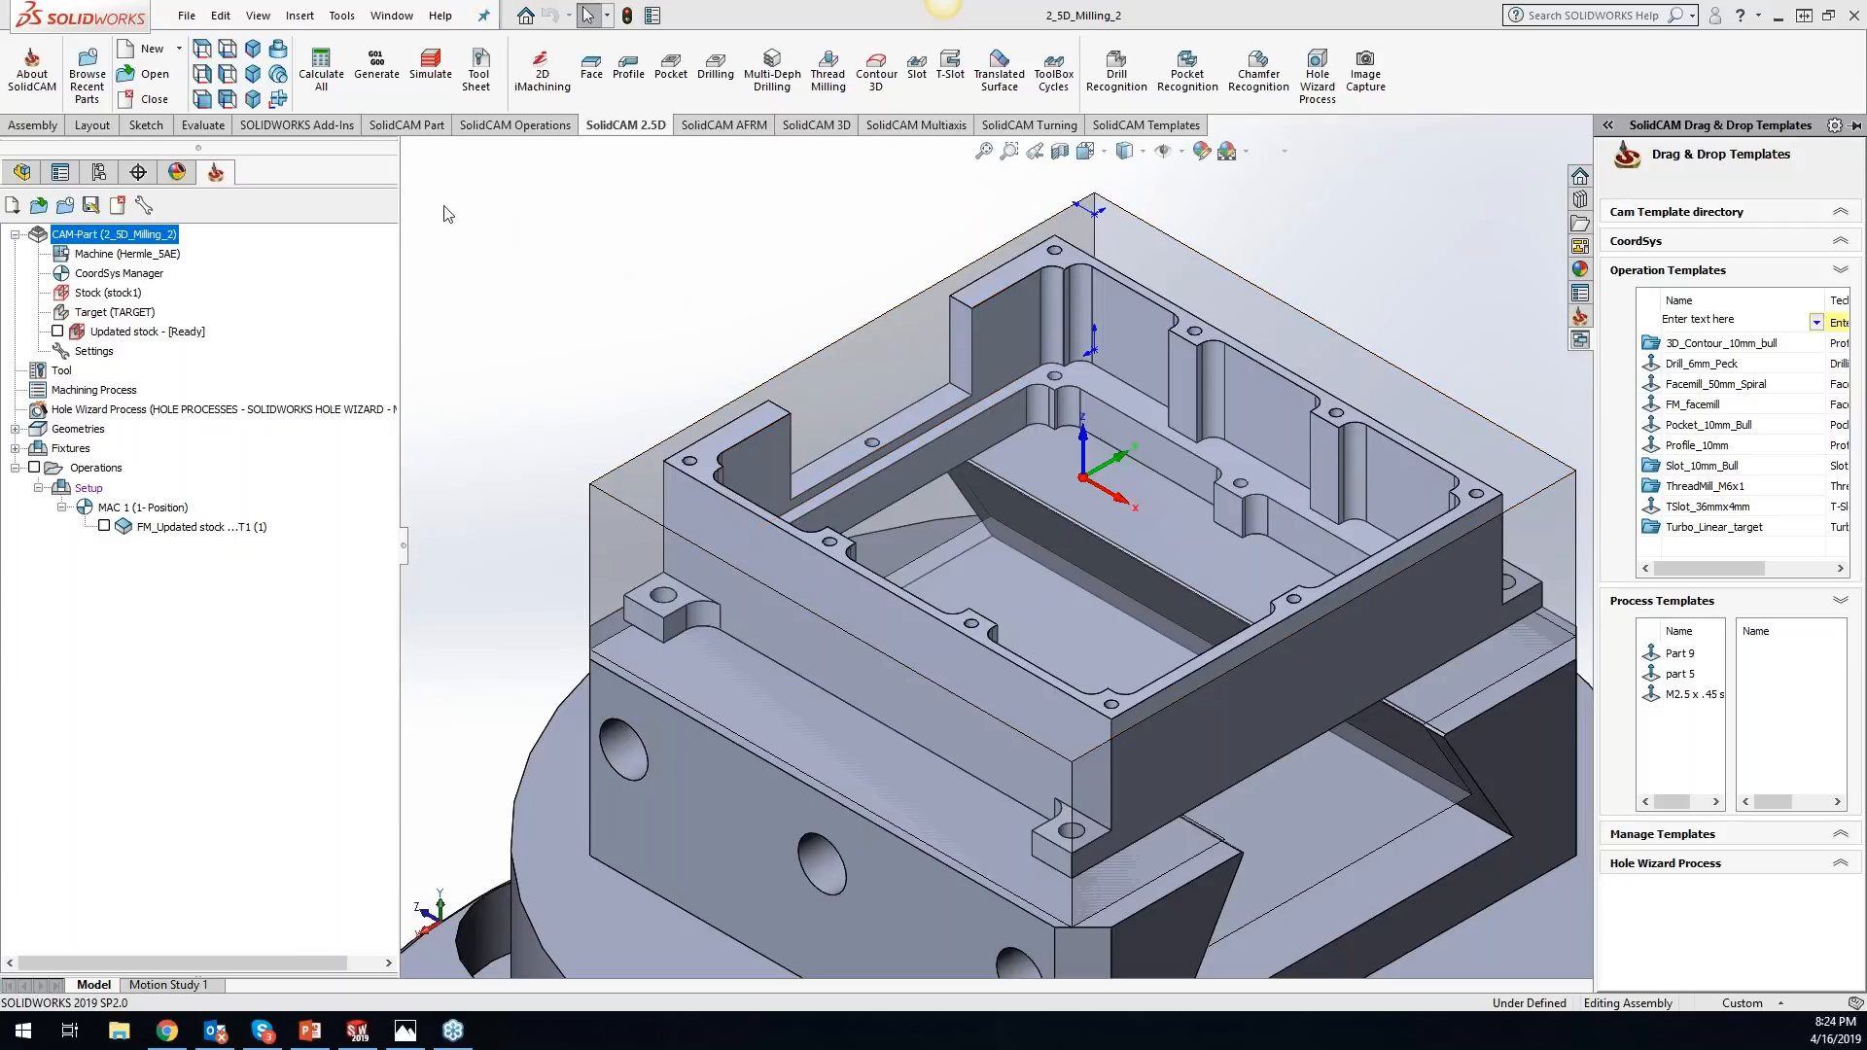
right_click(139, 245)
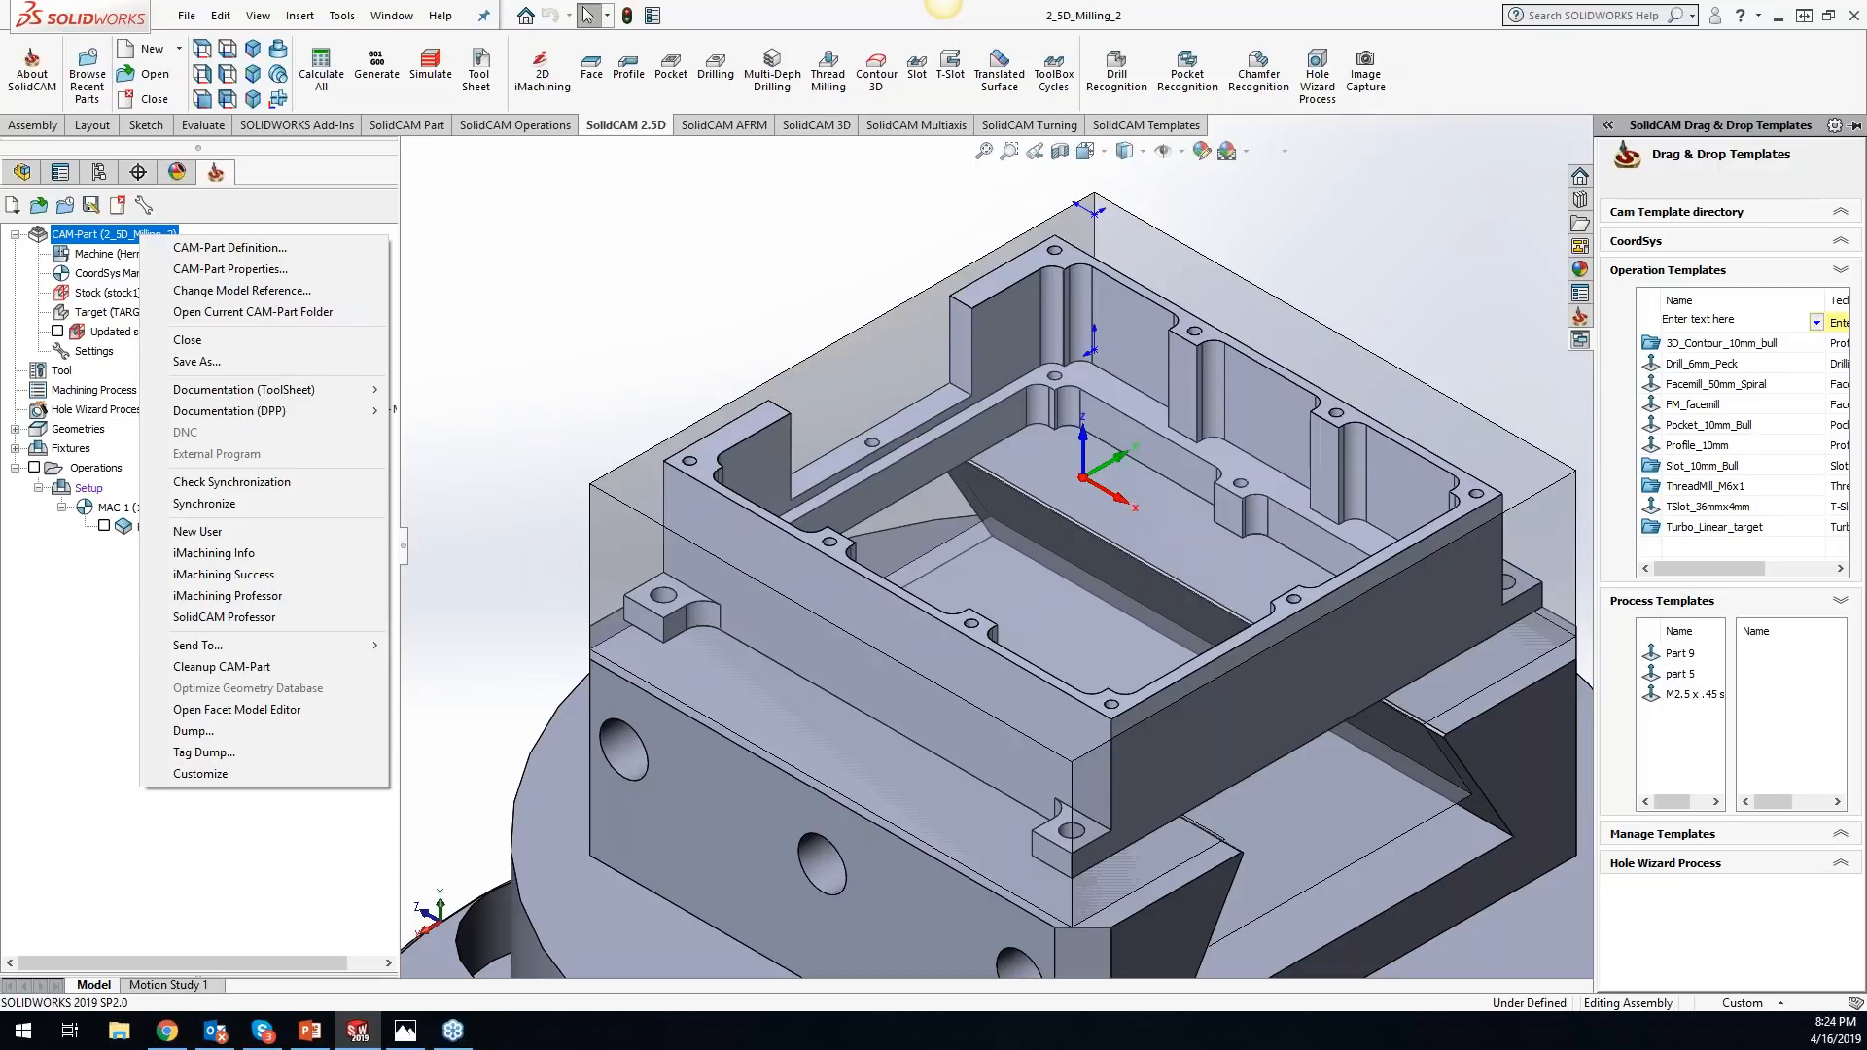
key("alt+Tab")
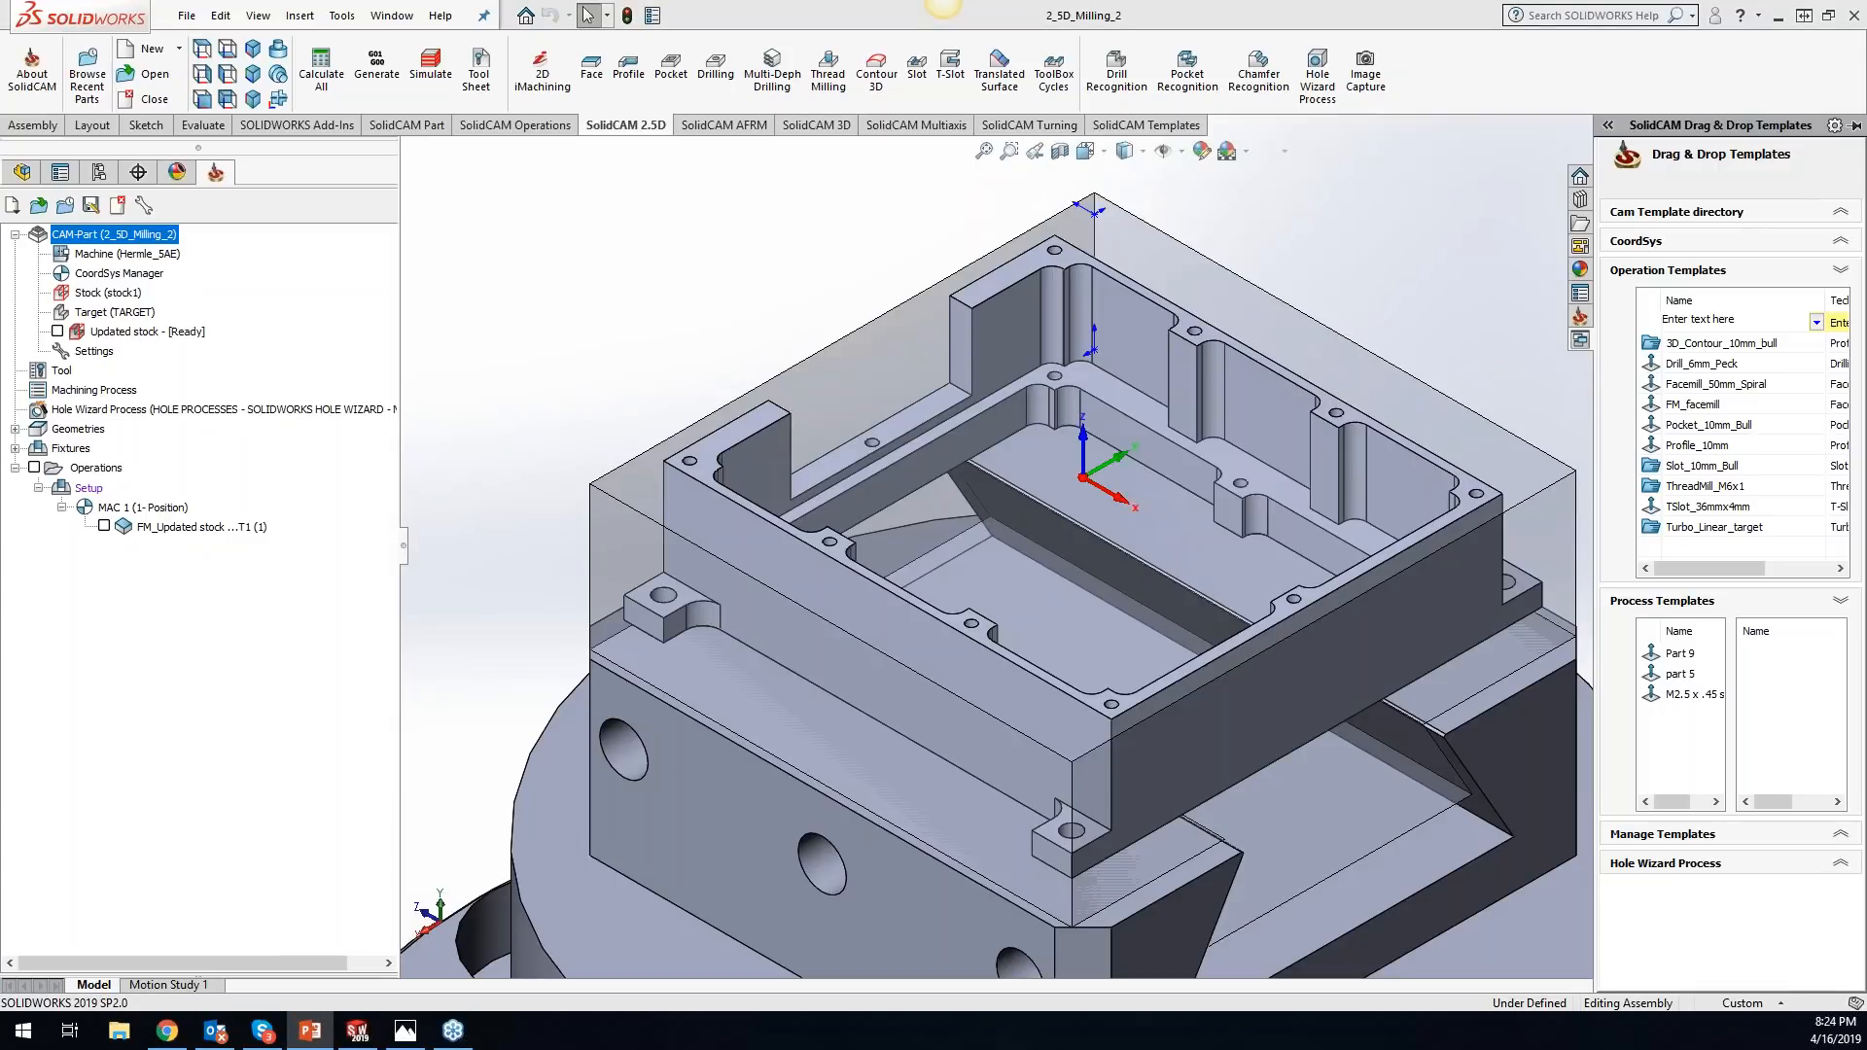
- Close the current CAM-Part and open the recent document auto stock and target
left_click(118, 205)
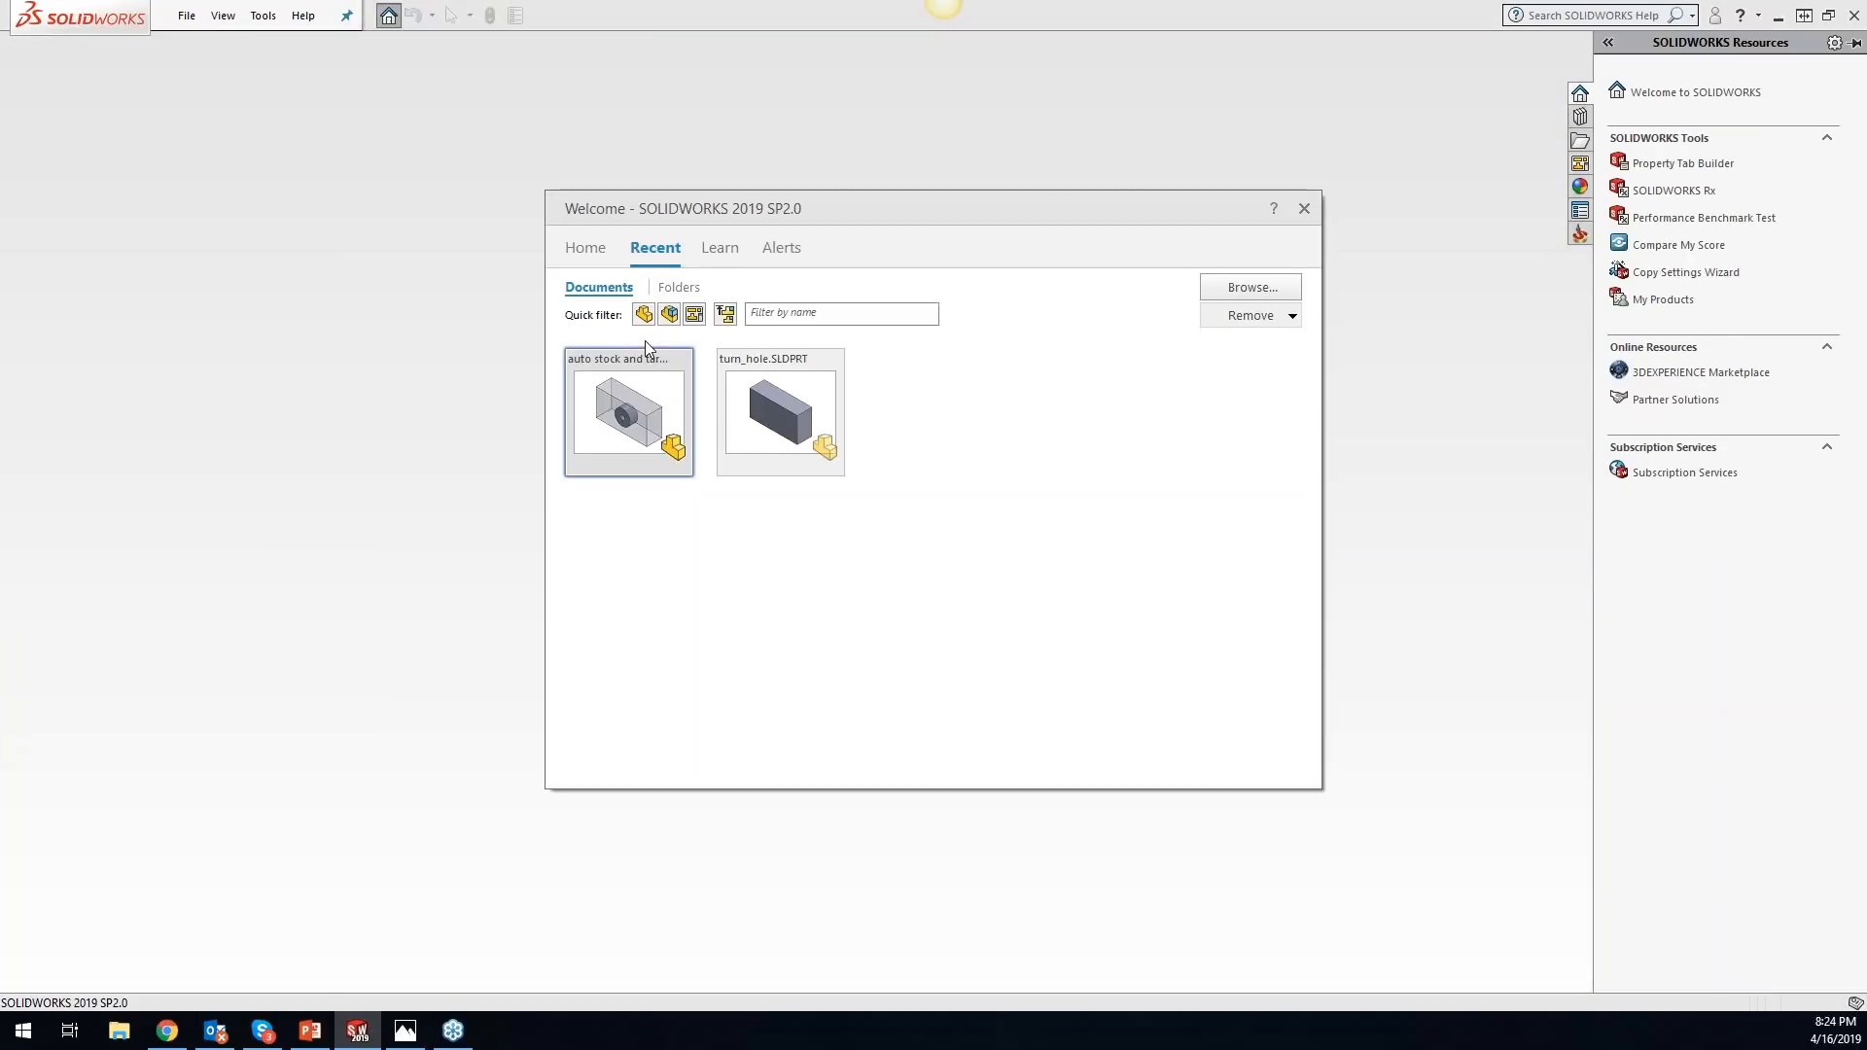
left_click(620, 385)
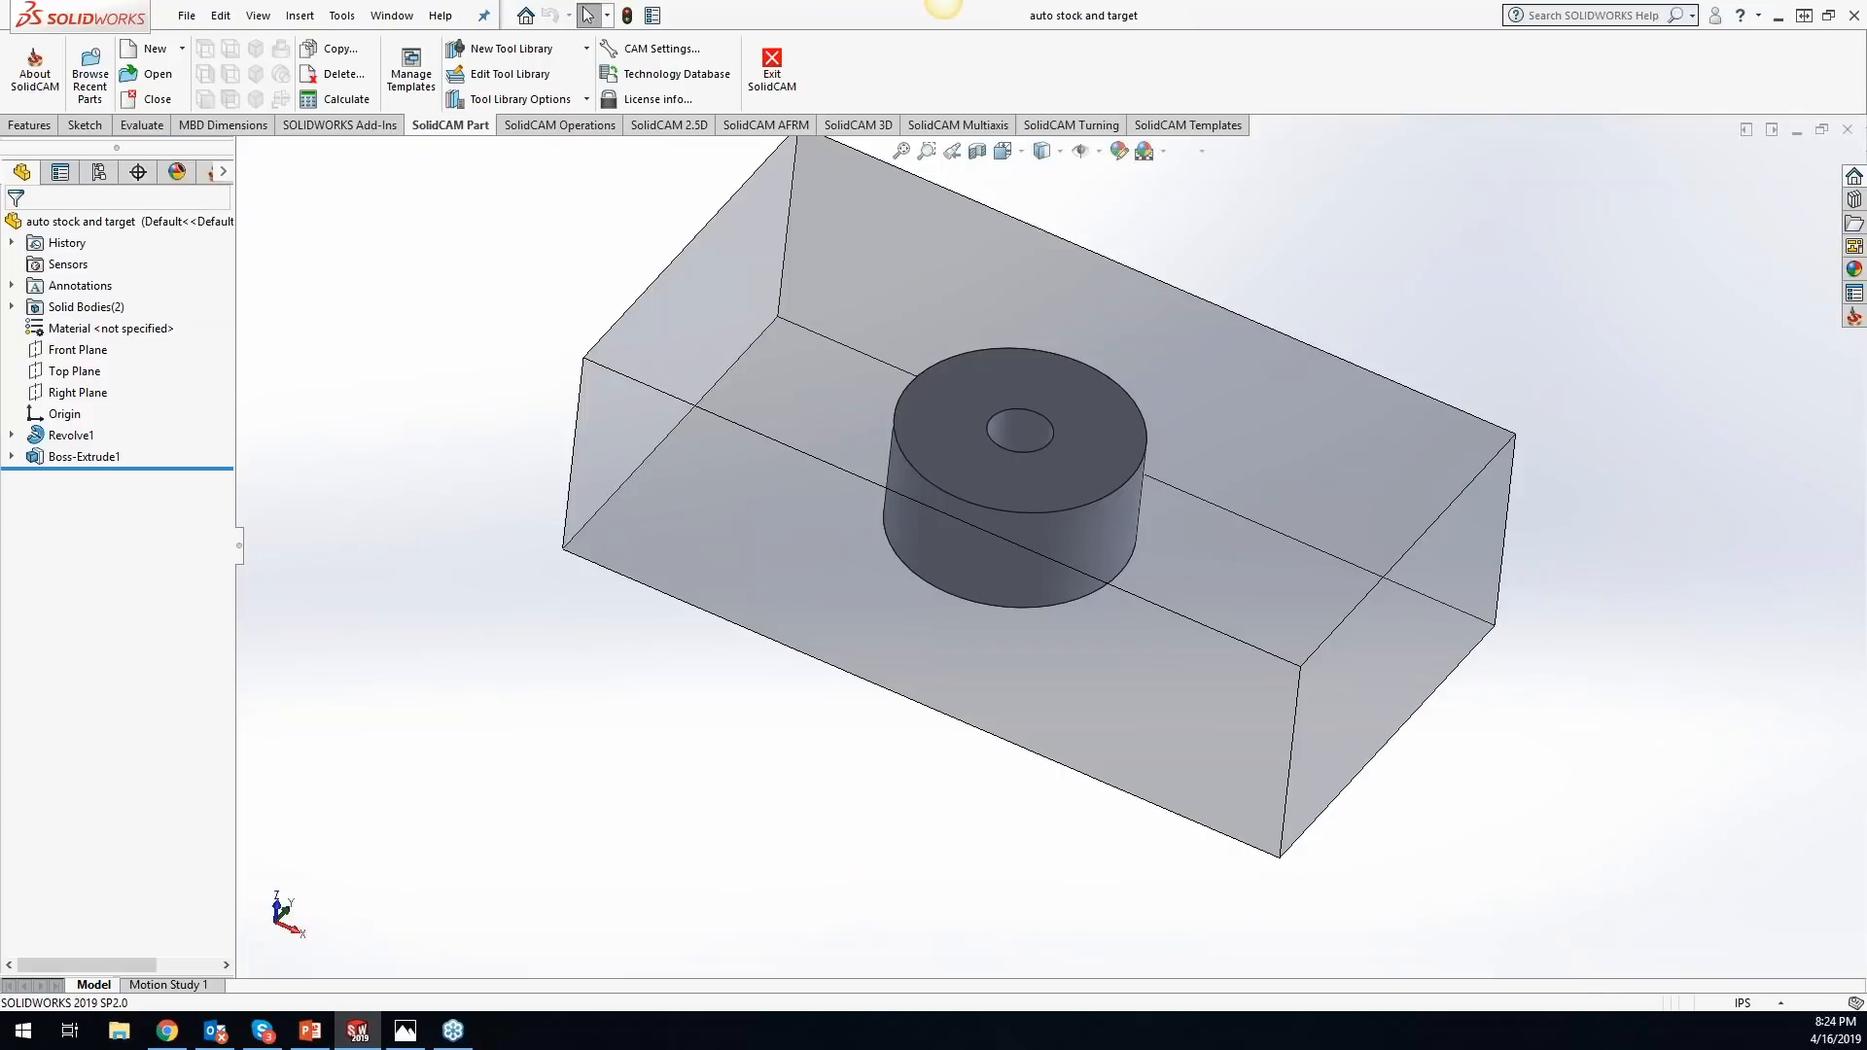
scroll(1344, 241, "down", 2)
scroll(1262, 284, "up", 3)
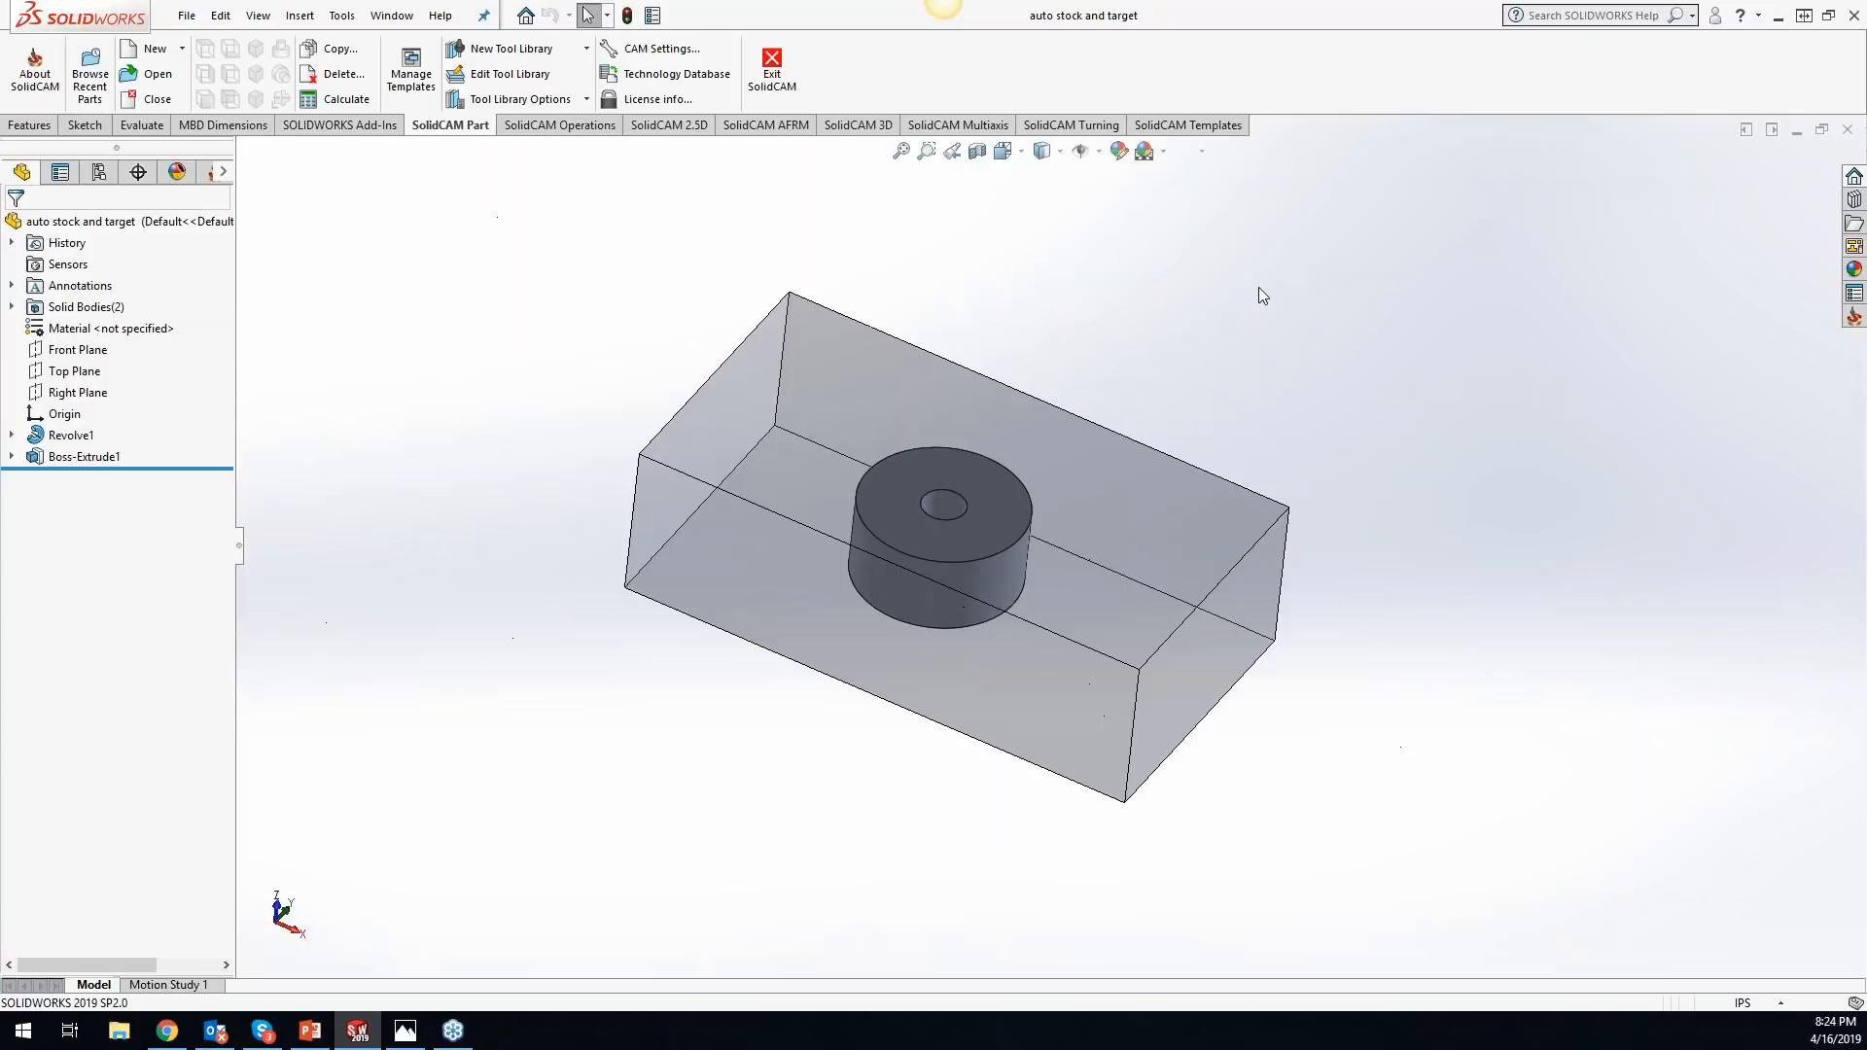
- Review the Automatic CAM-Part definition options for milling in the SolidCAM settings, and close the settings without changes
left_click(340, 17)
mouse_move(401, 95)
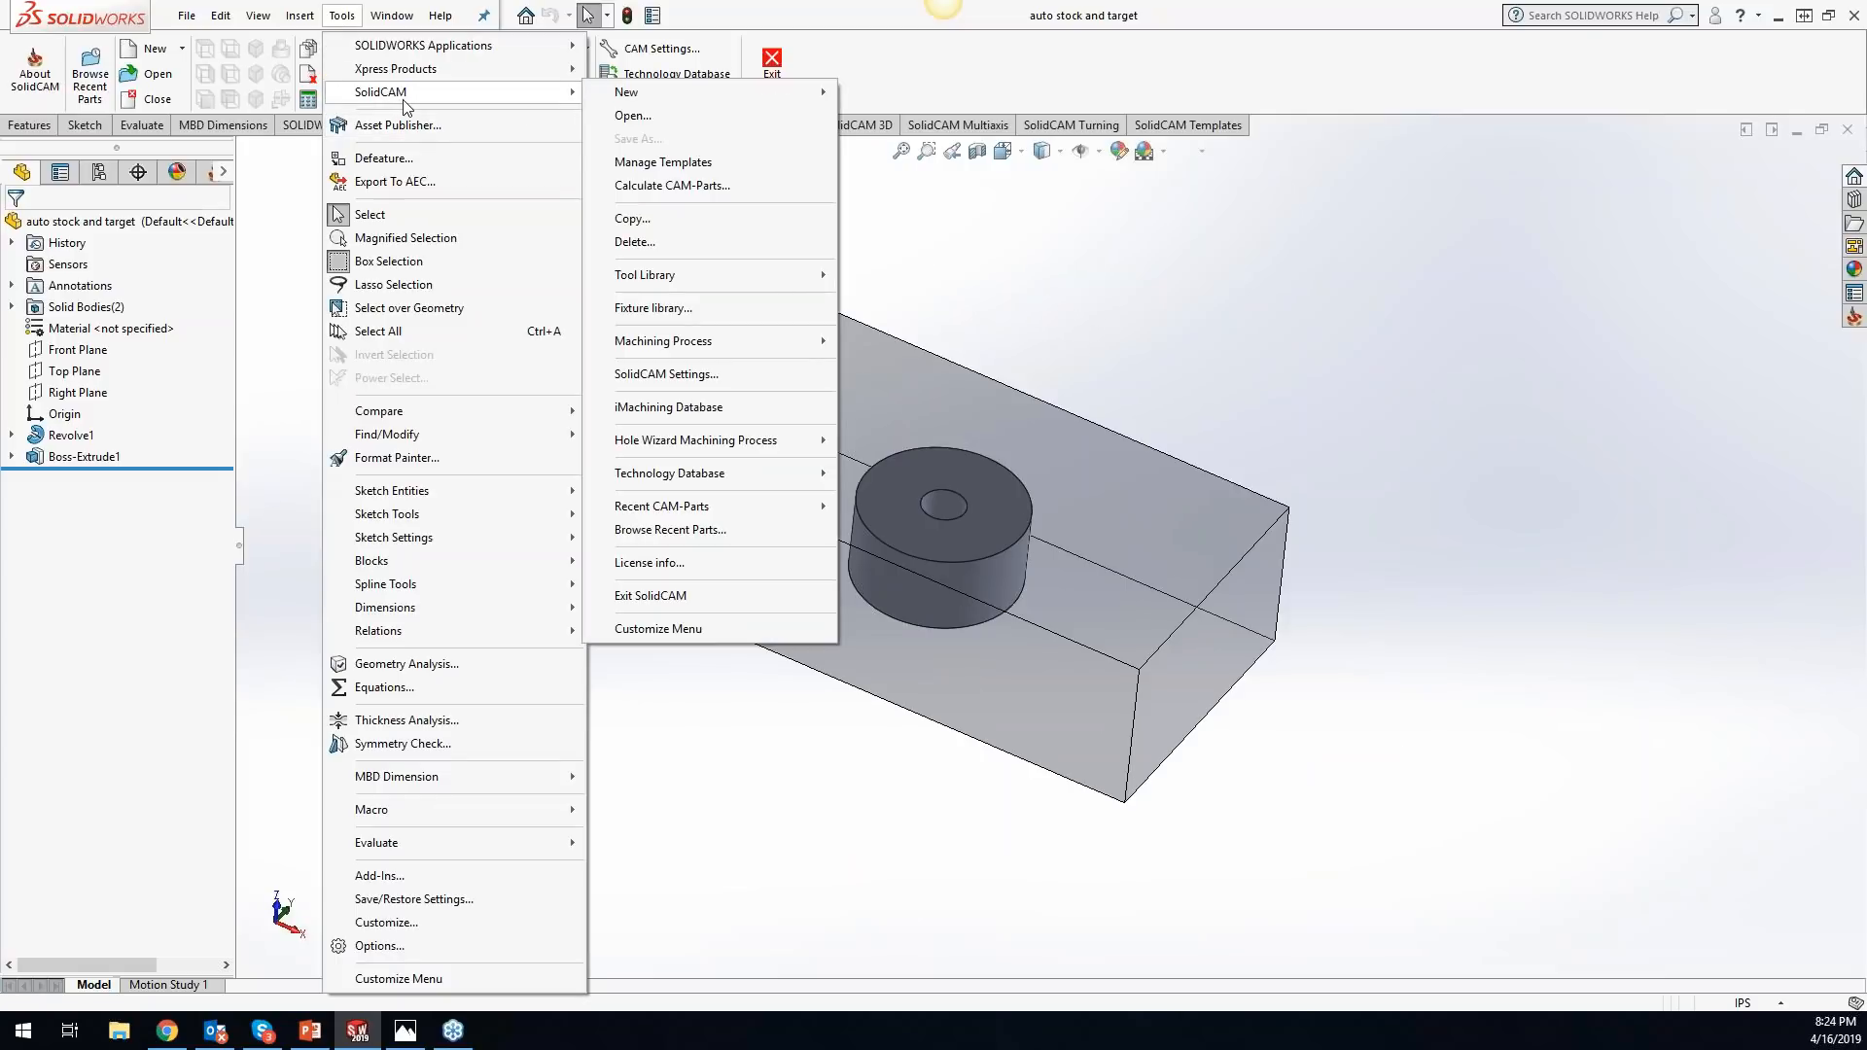
left_click(666, 375)
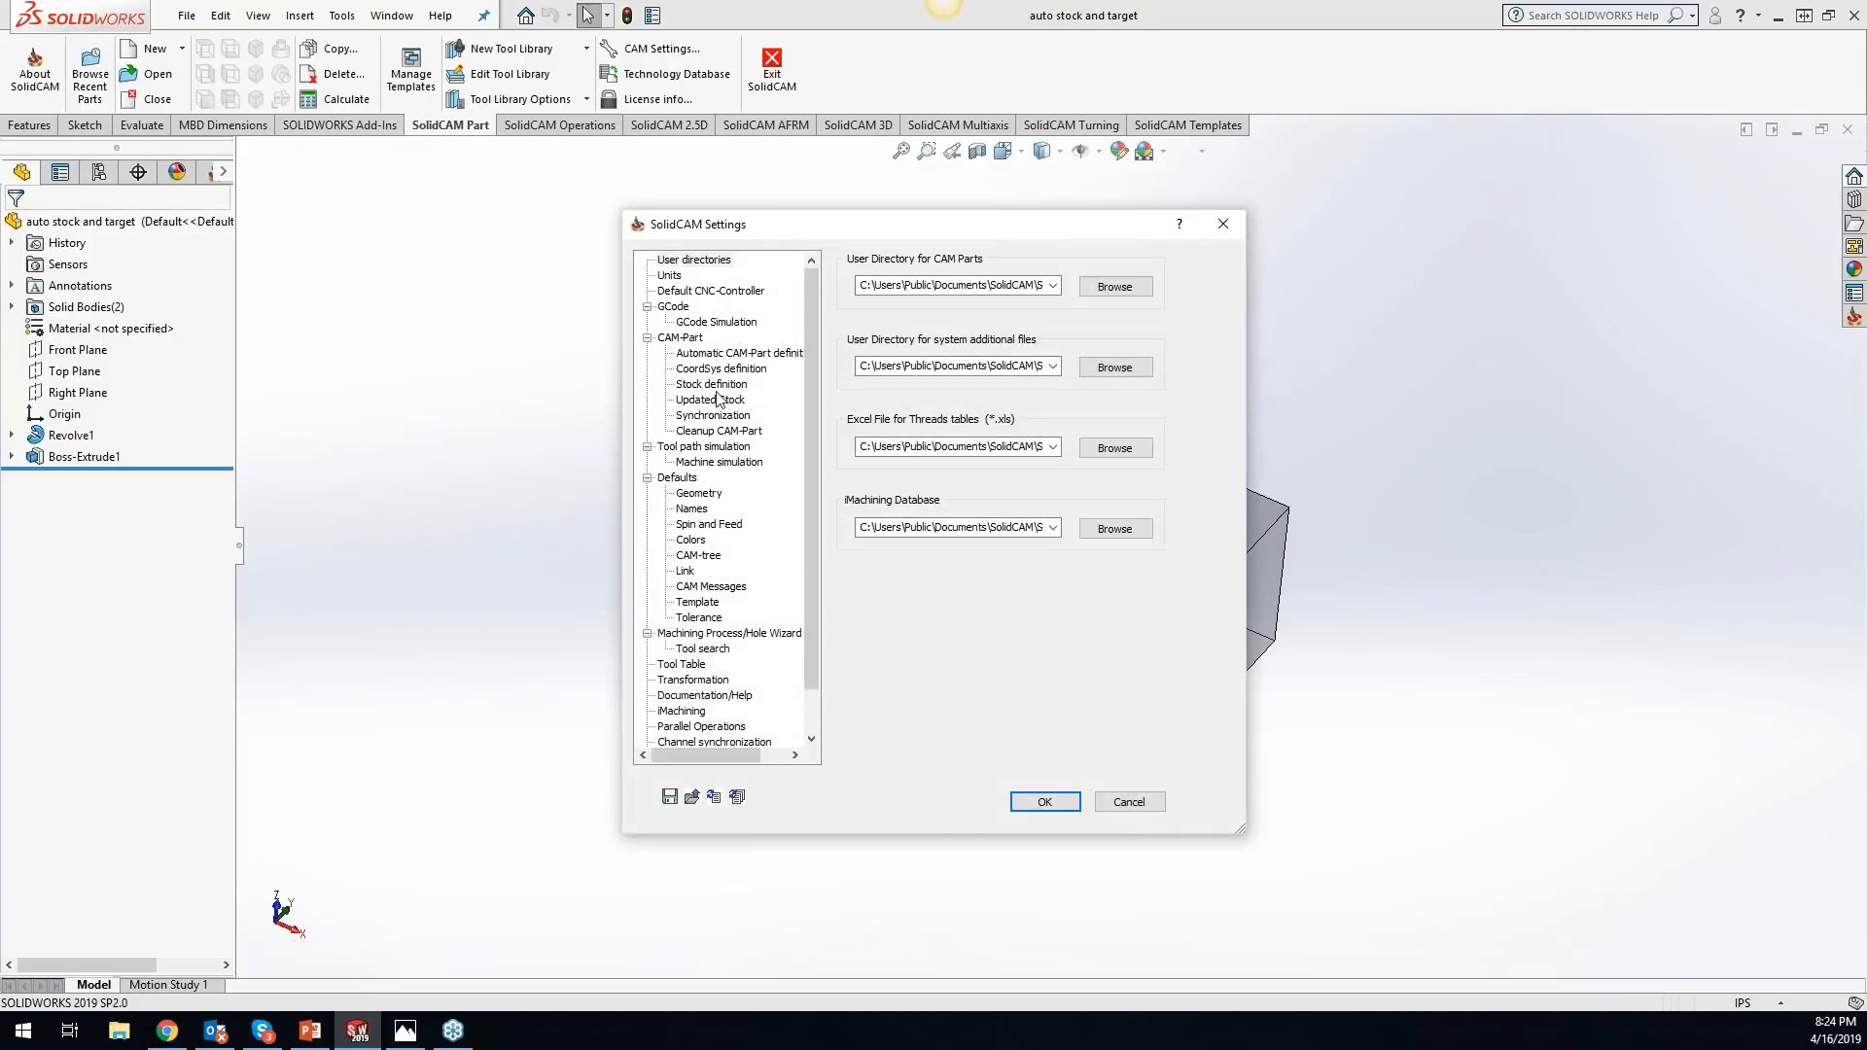
left_click(721, 354)
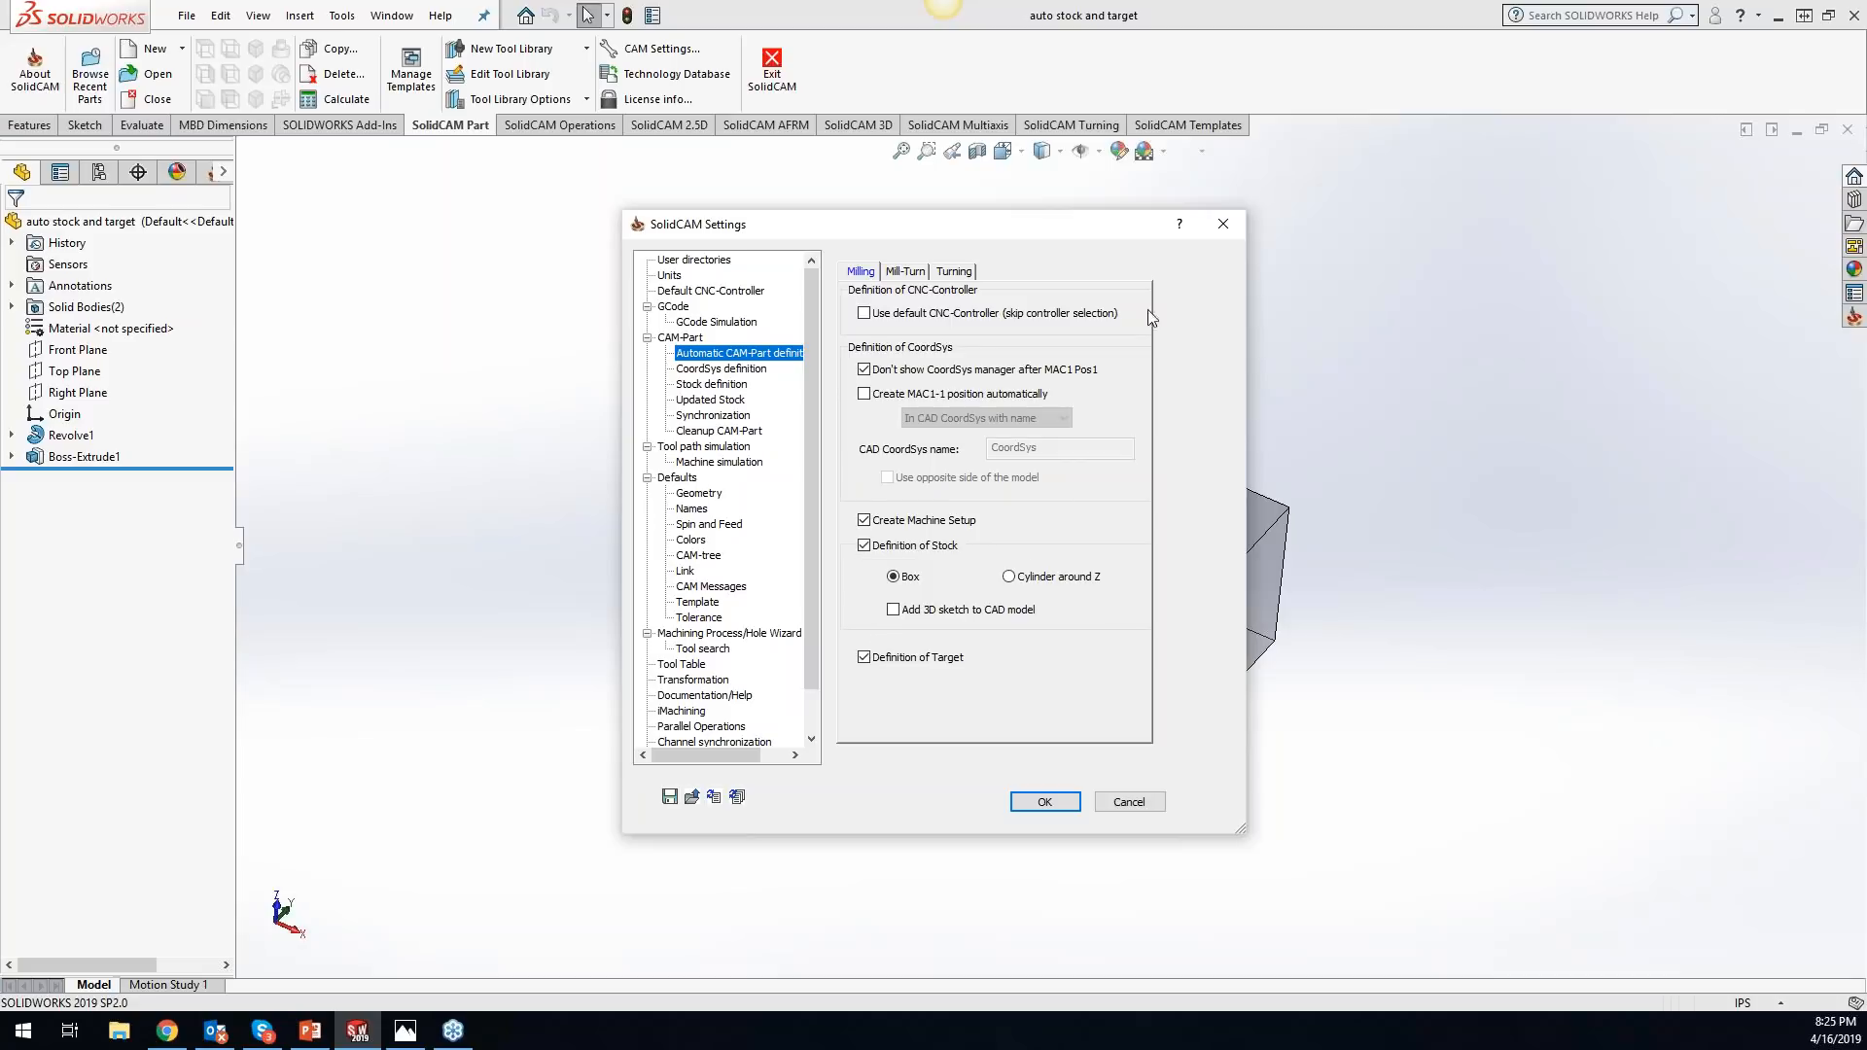
left_click(1222, 224)
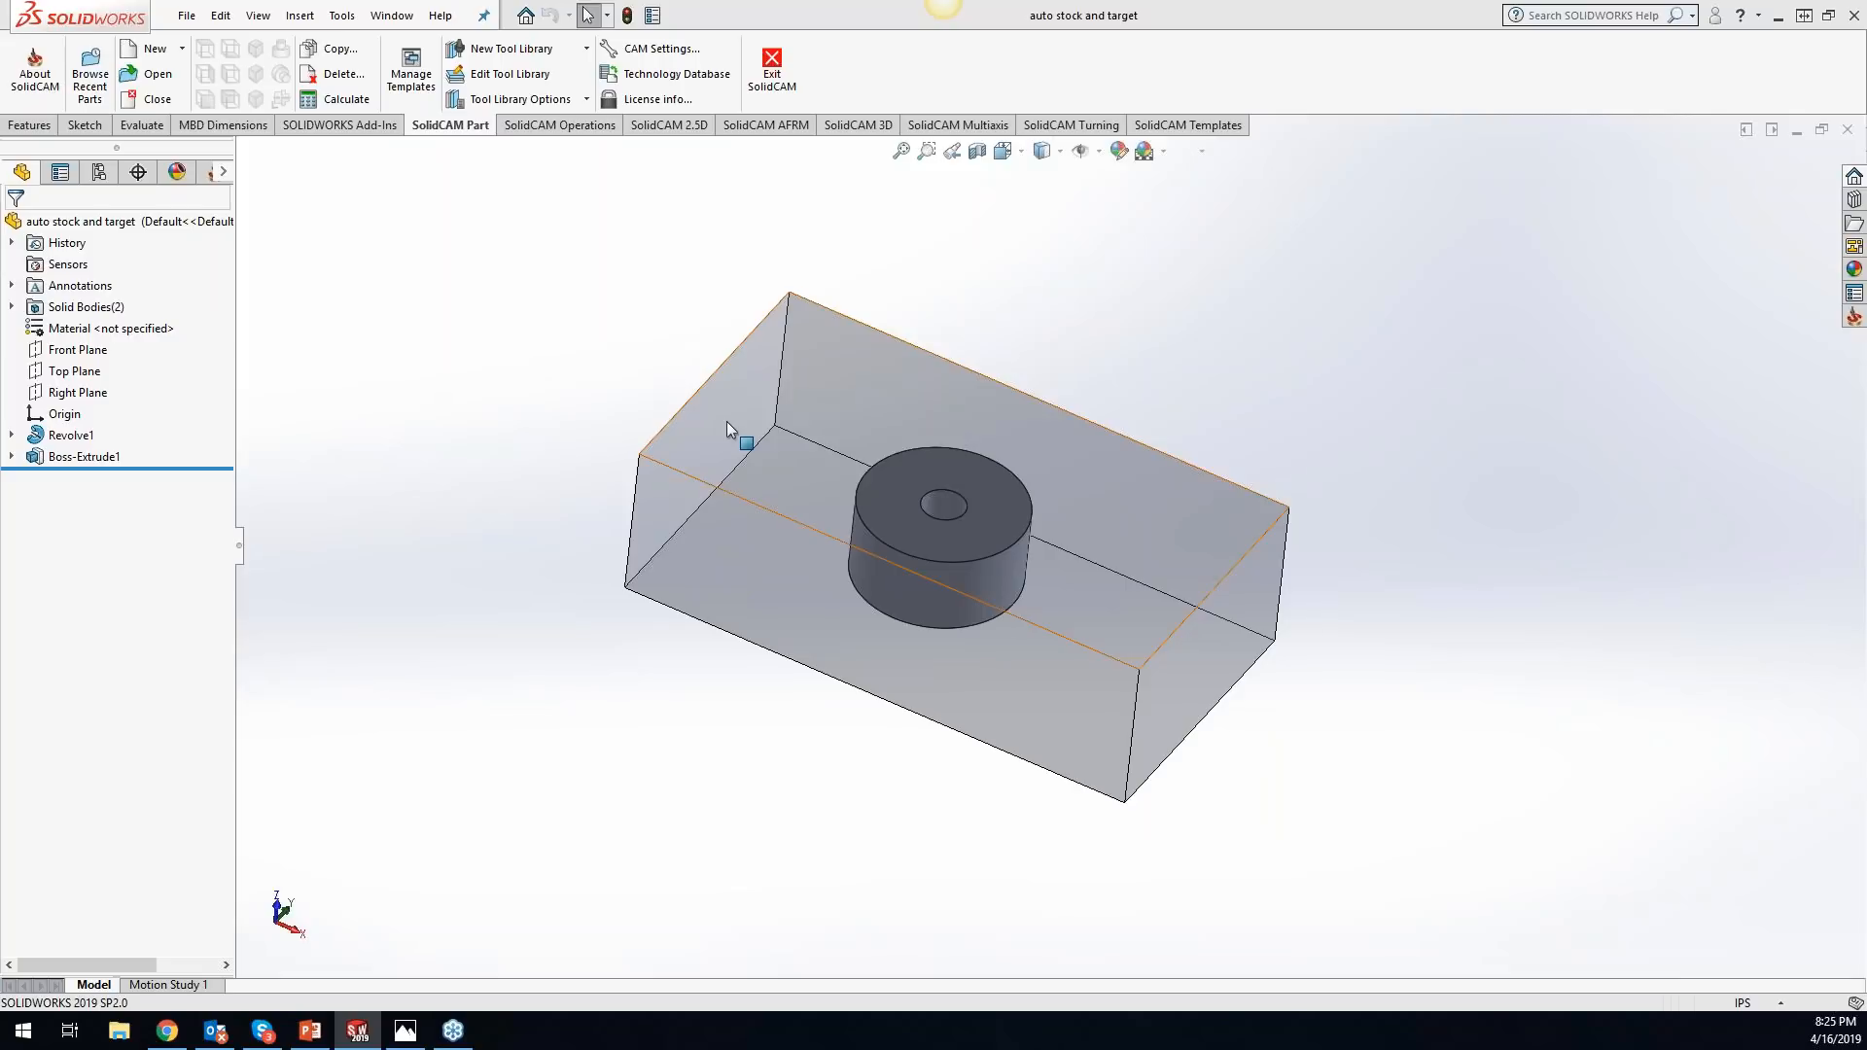
- Create an external milling CAM-Part named auto stock and target-1 in inches, with its machine coordinate system on the stock box's front face
left_click(802, 382)
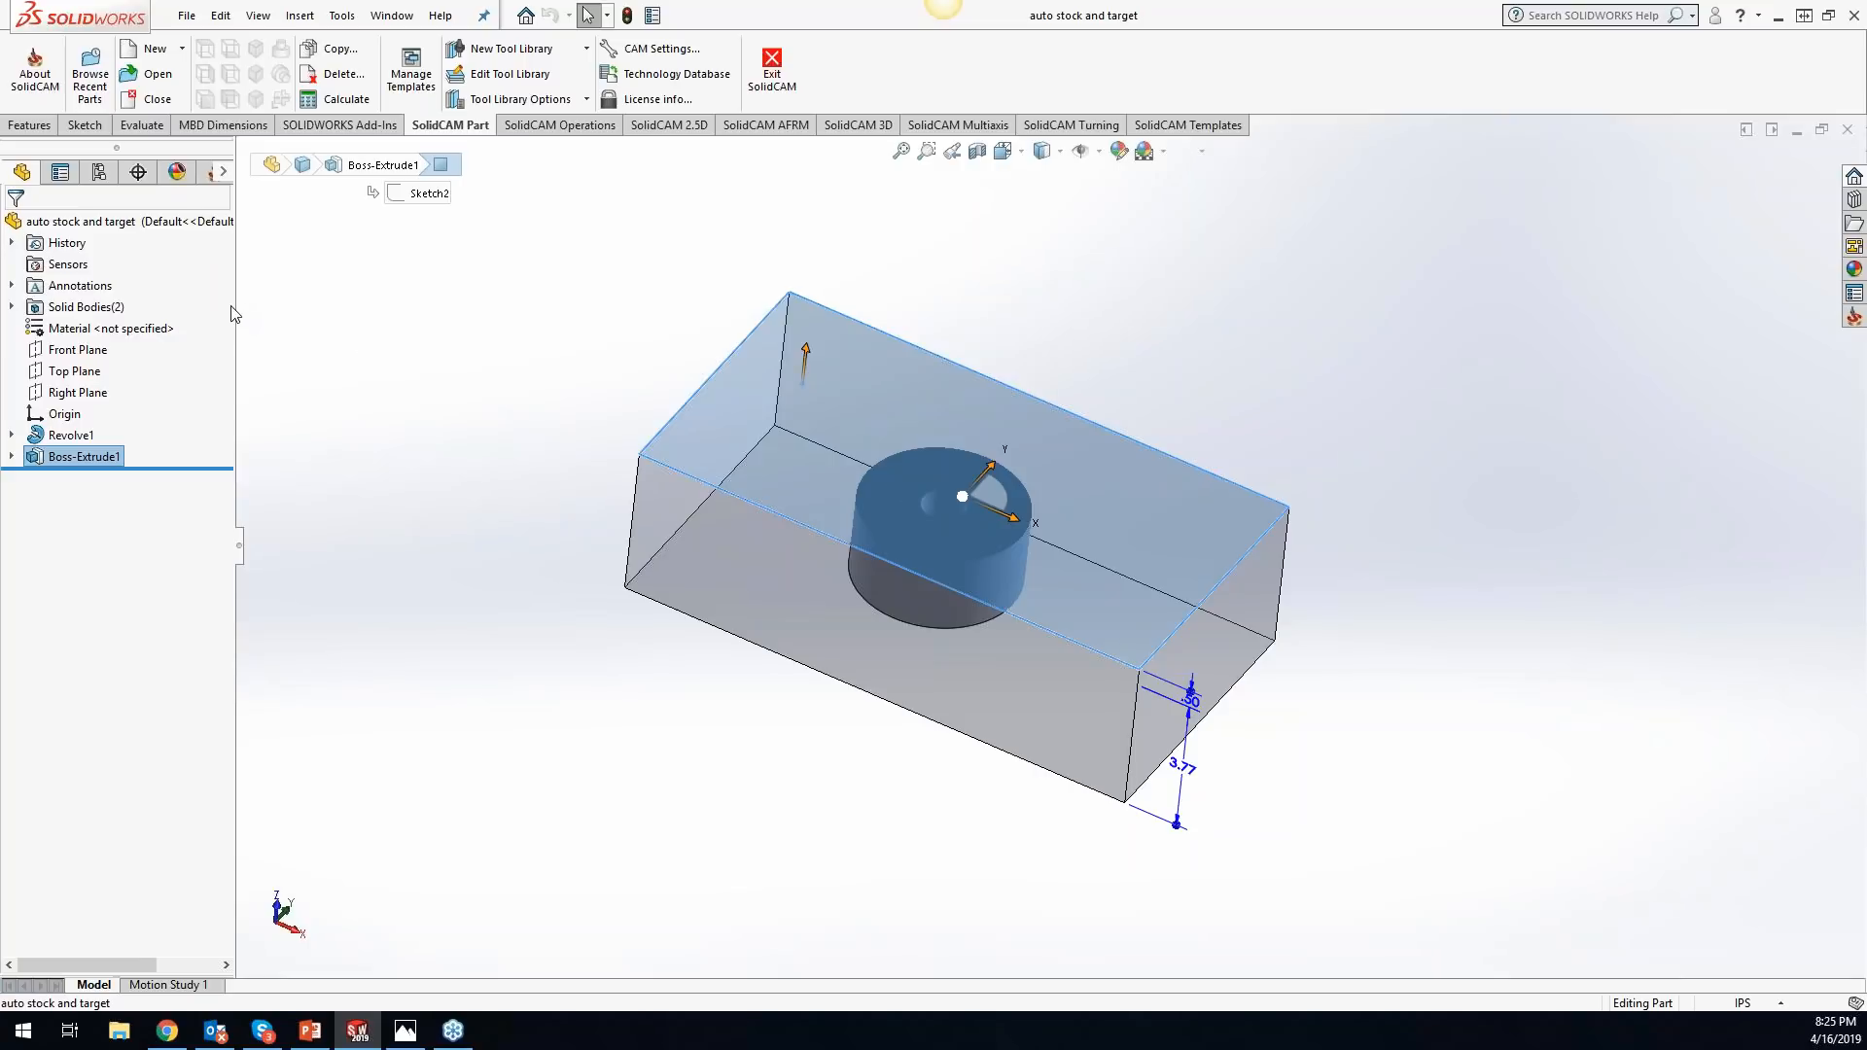
left_click_drag(237, 306, 312, 306)
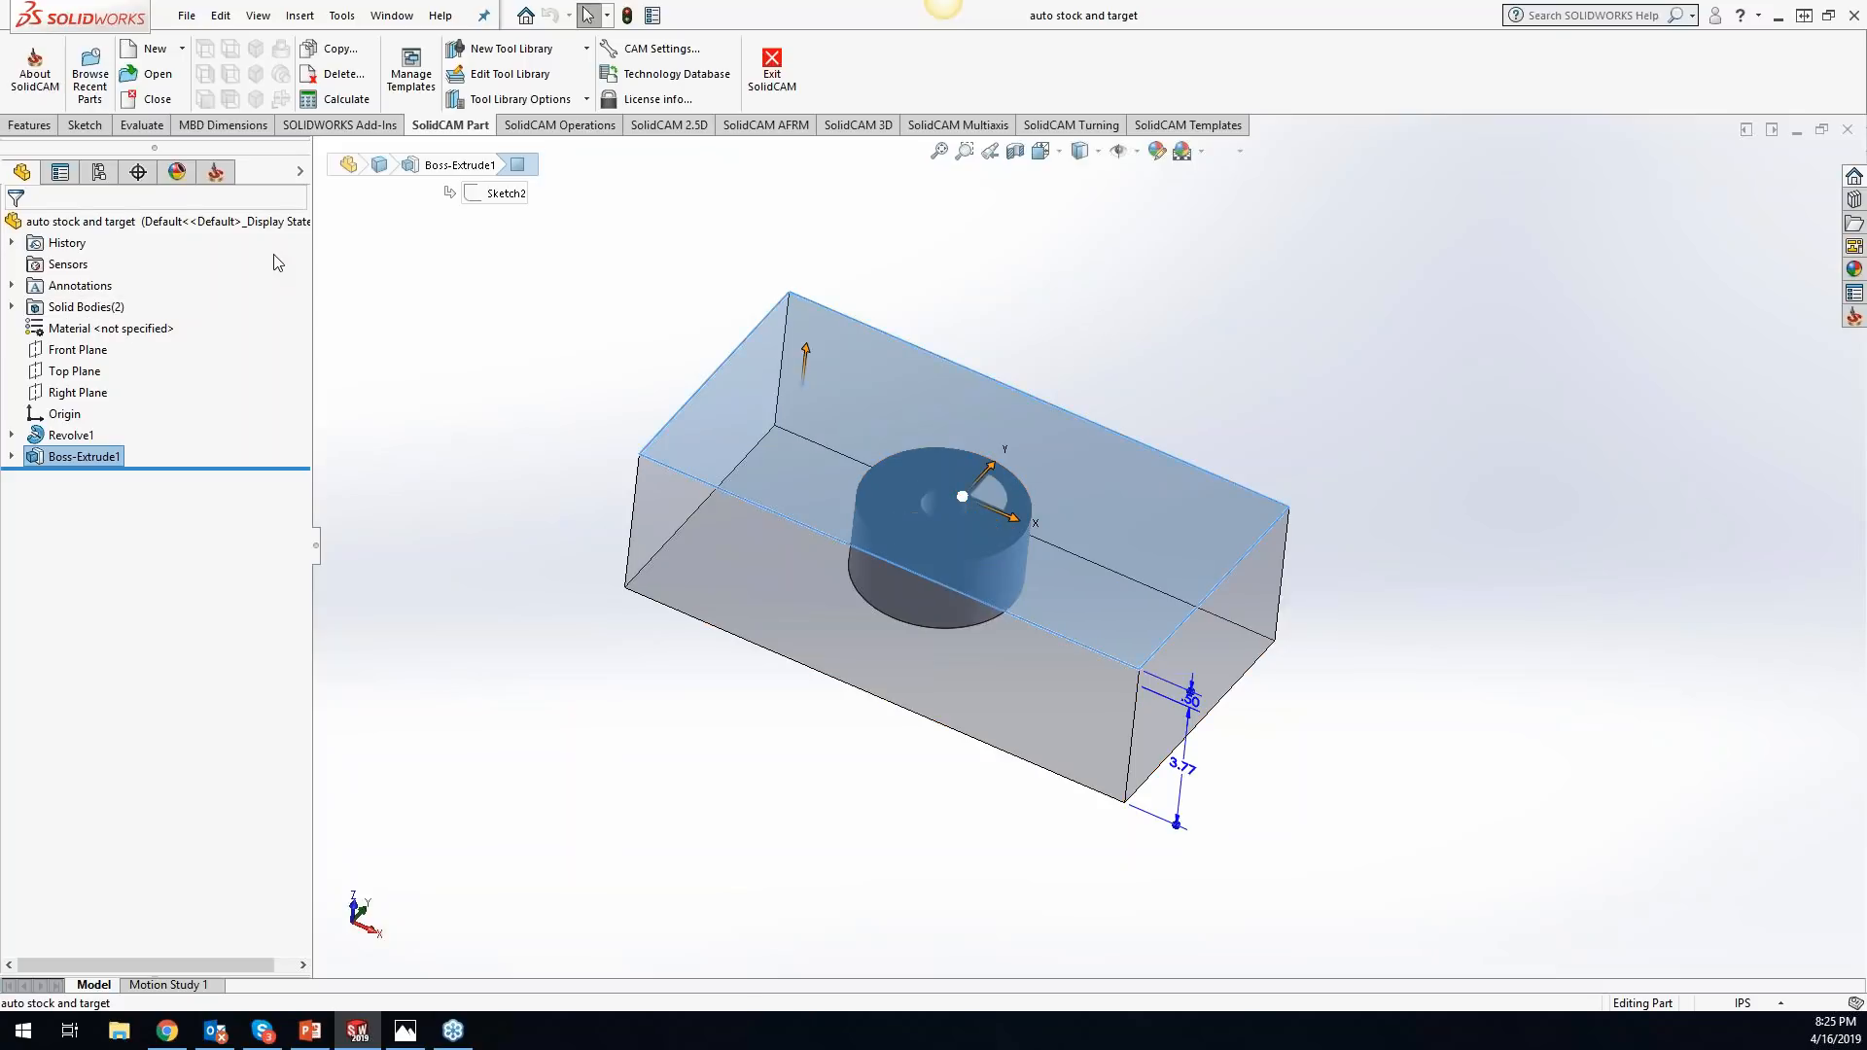
left_click(339, 15)
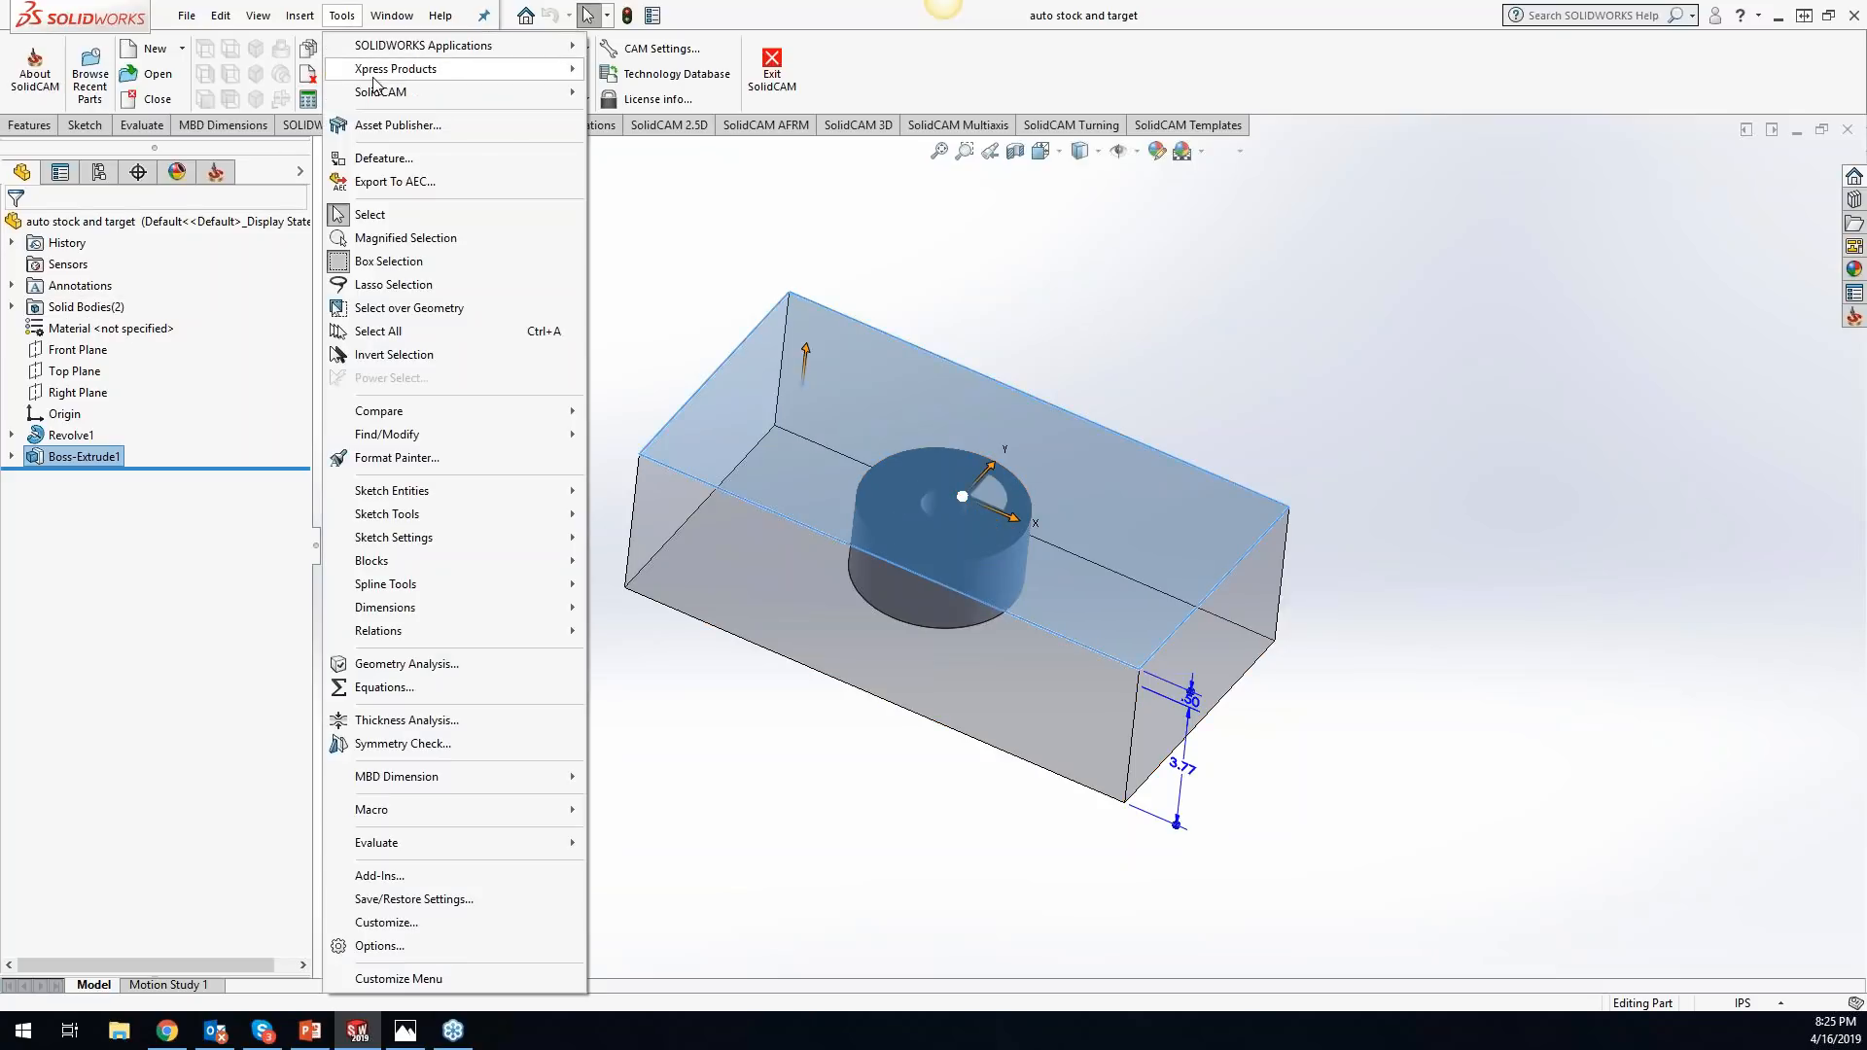
mouse_move(505, 92)
mouse_move(822, 92)
left_click(883, 93)
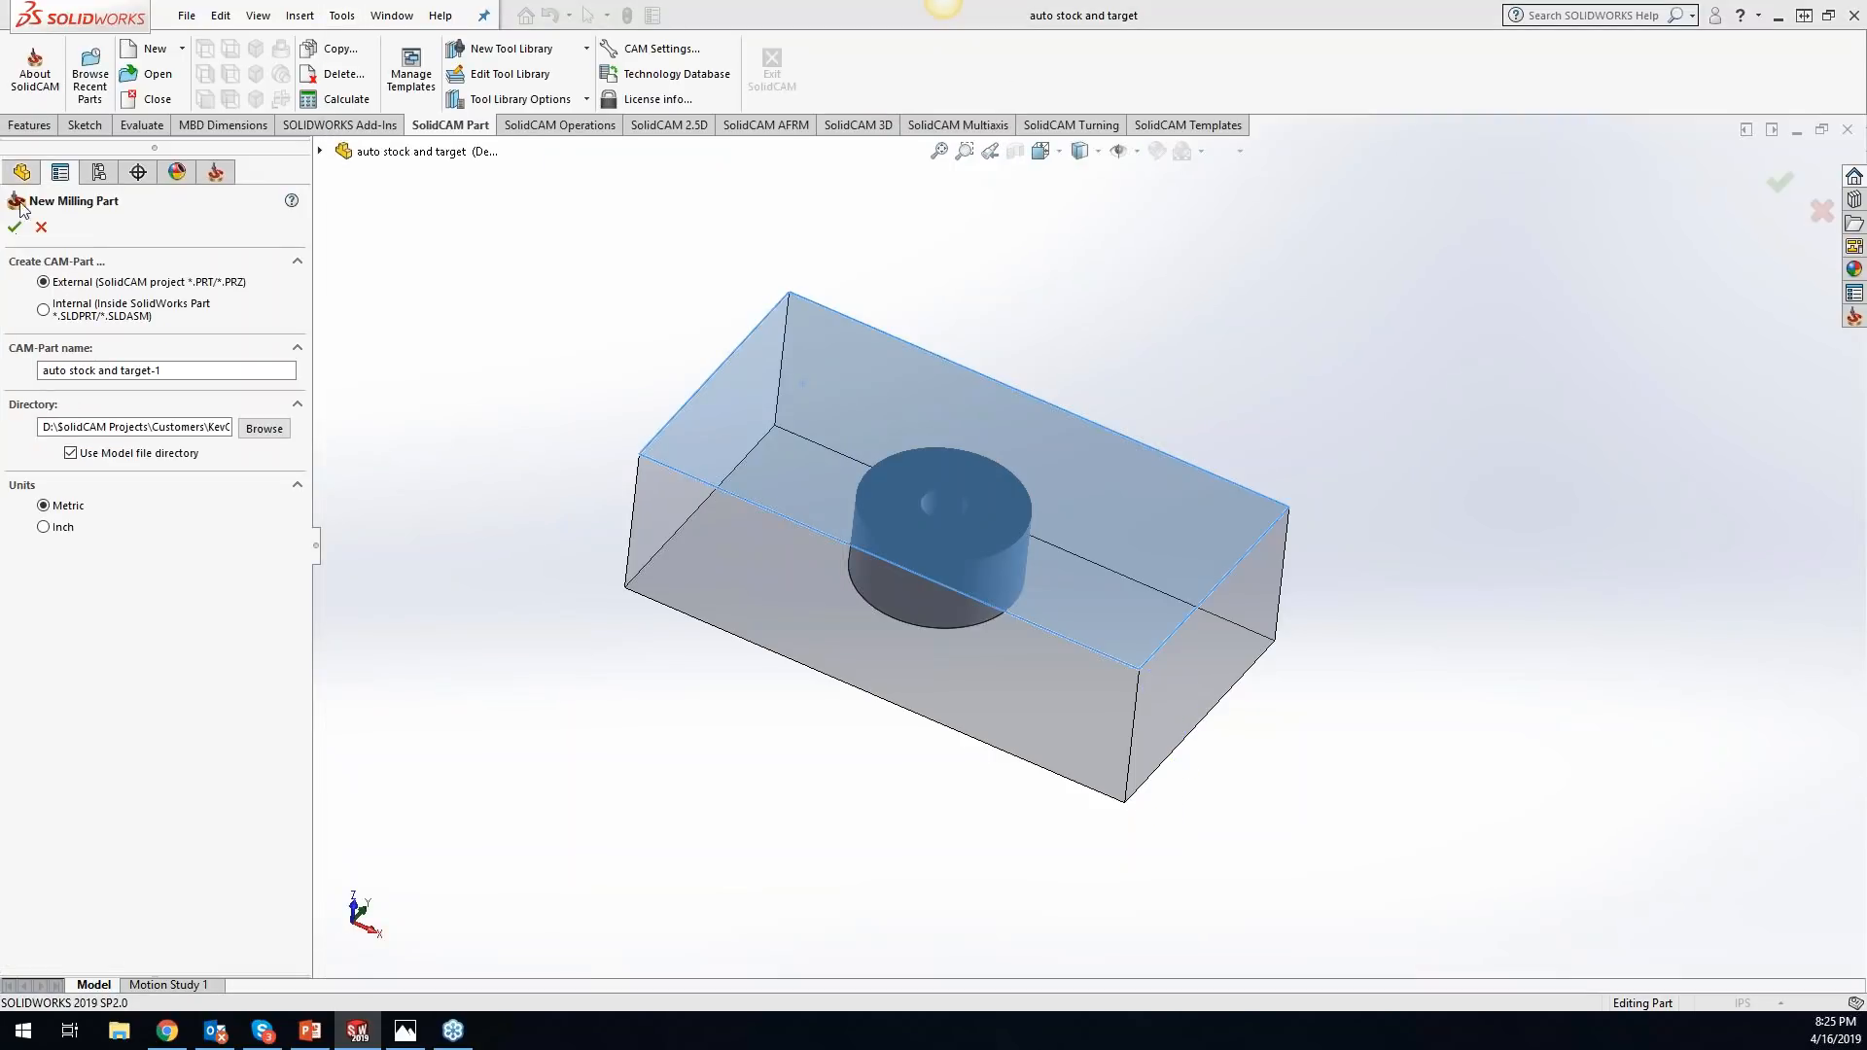
left_click(58, 530)
left_click(16, 229)
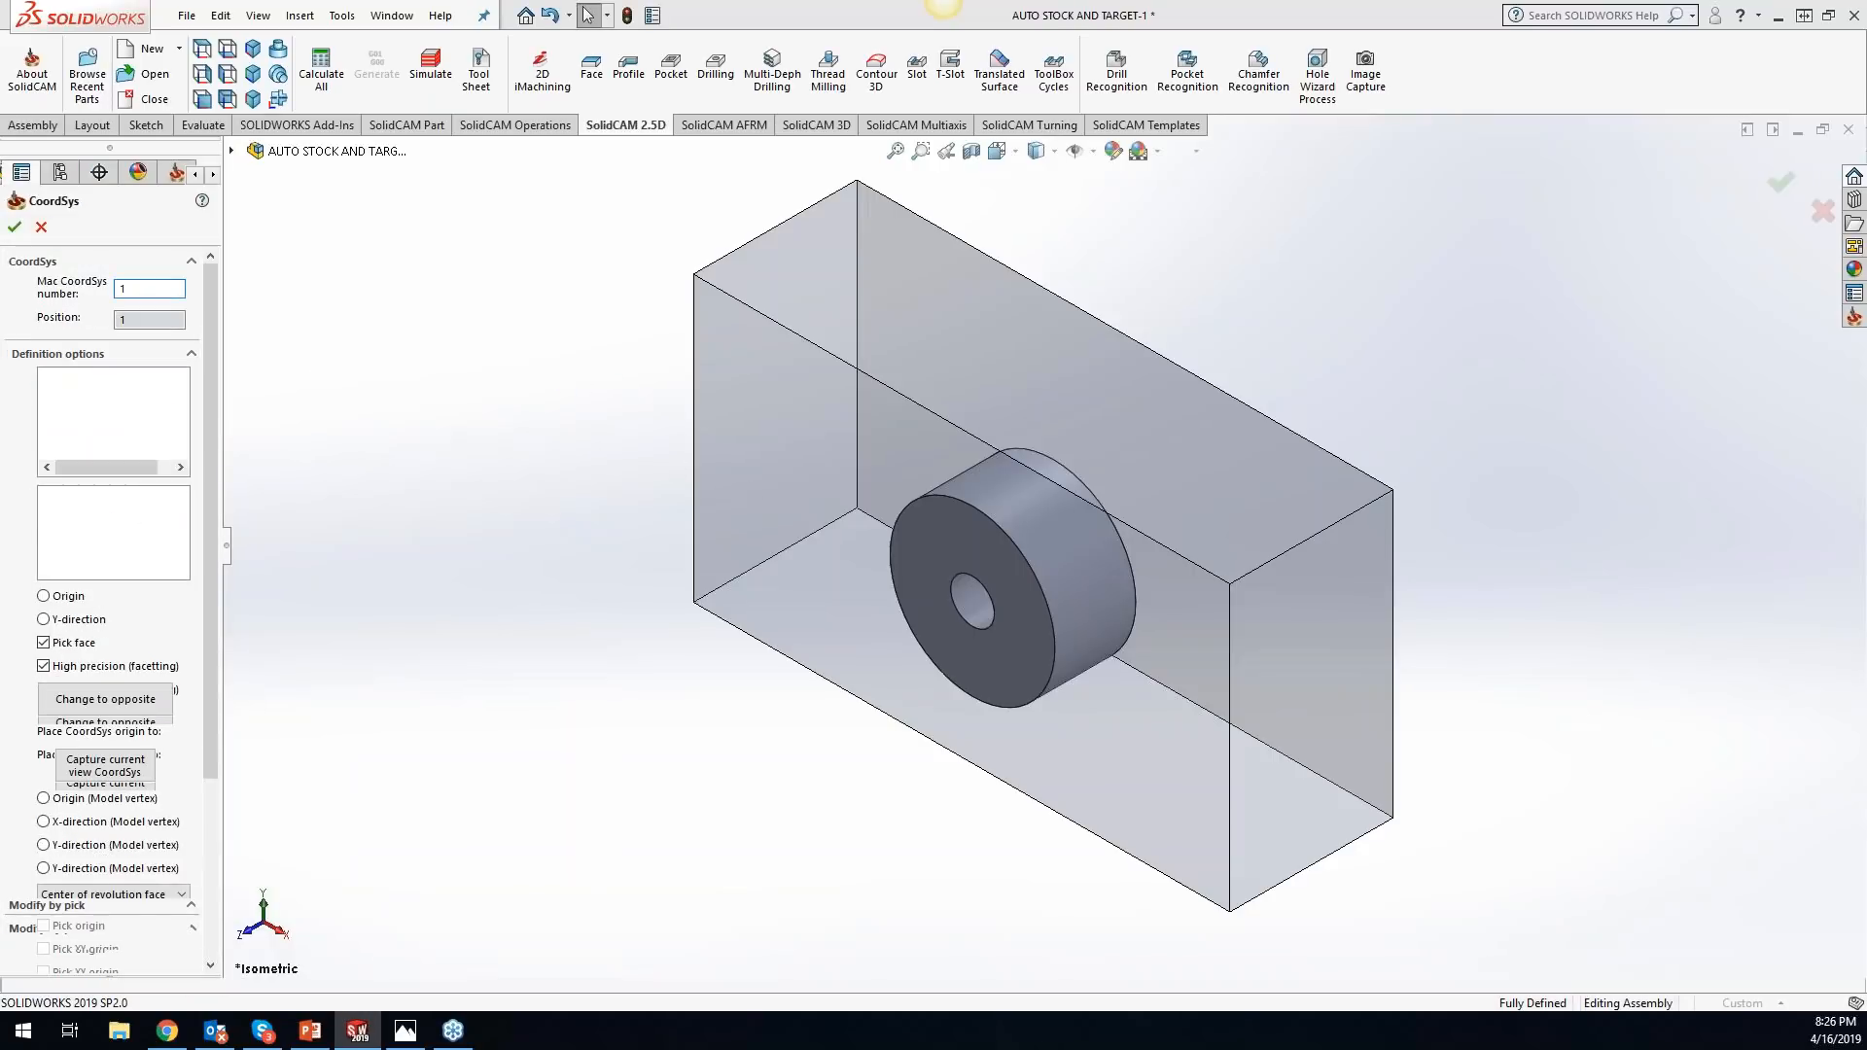
left_click(802, 456)
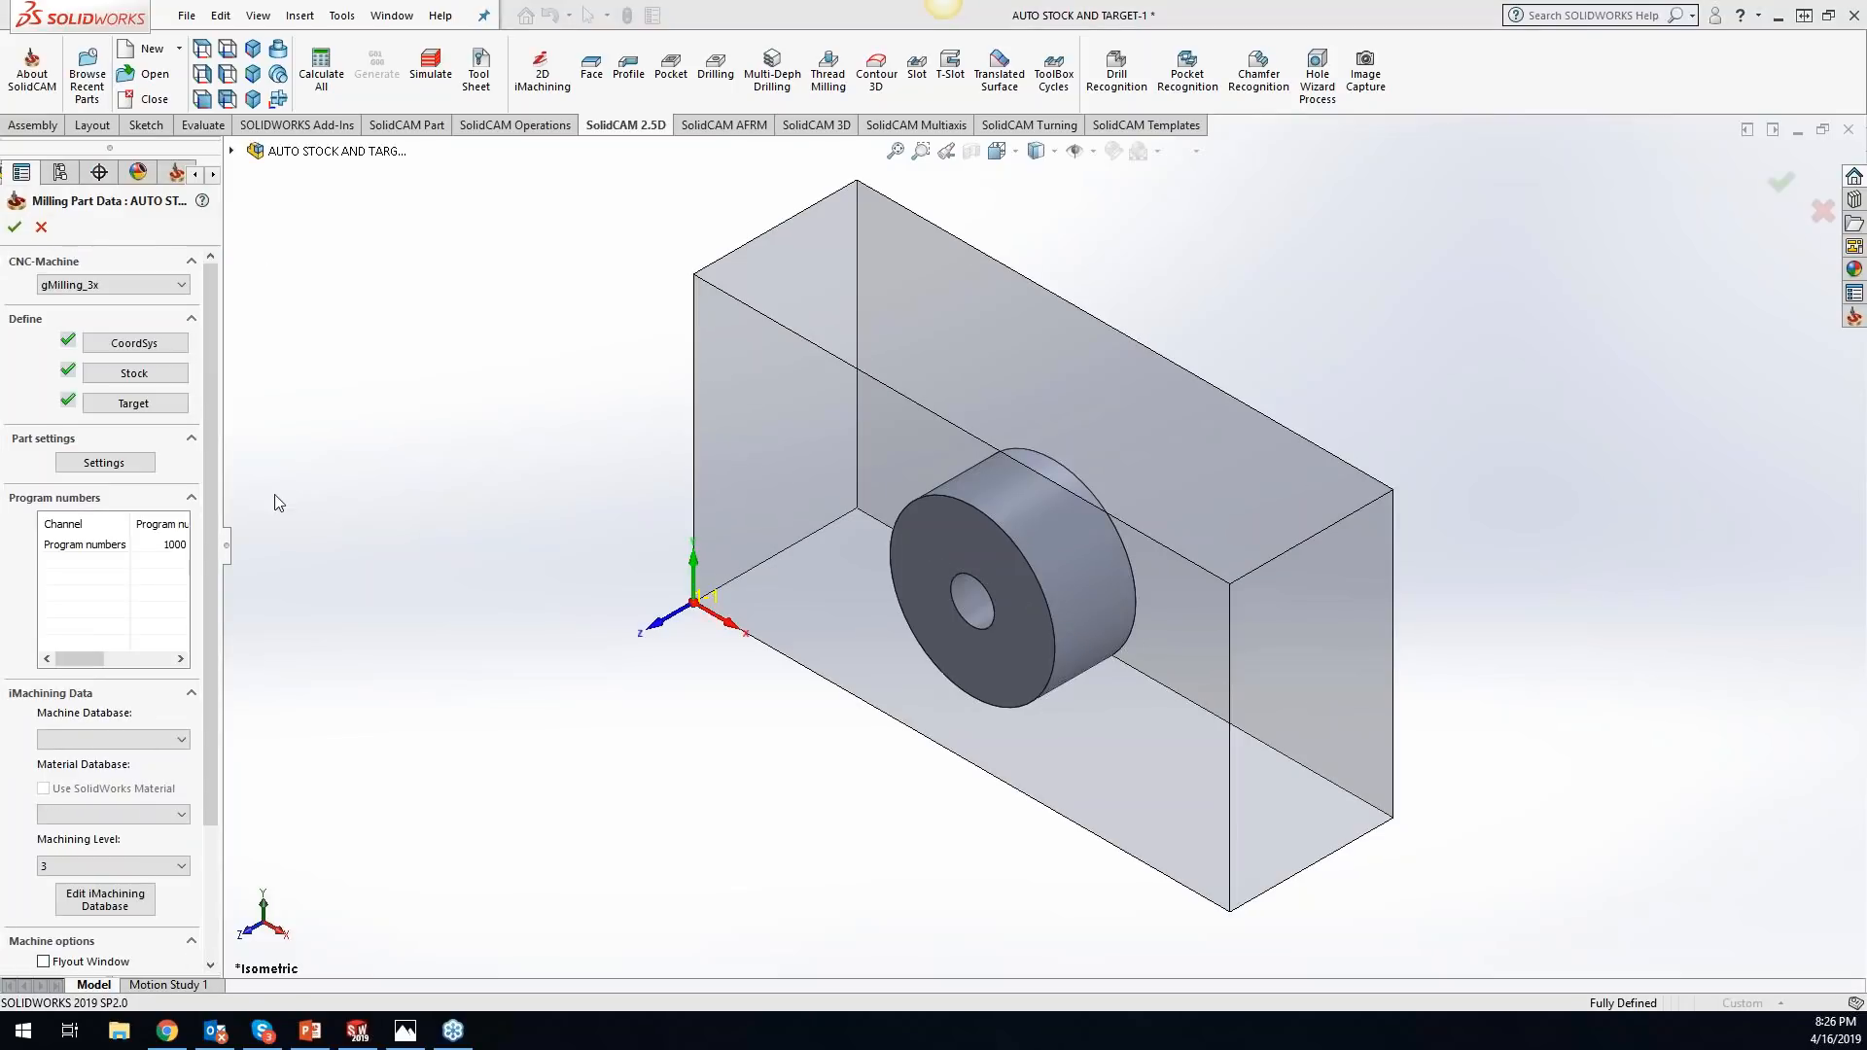
- Review the automatically defined stock and target bodies, and accept the milling part data
left_click(147, 376)
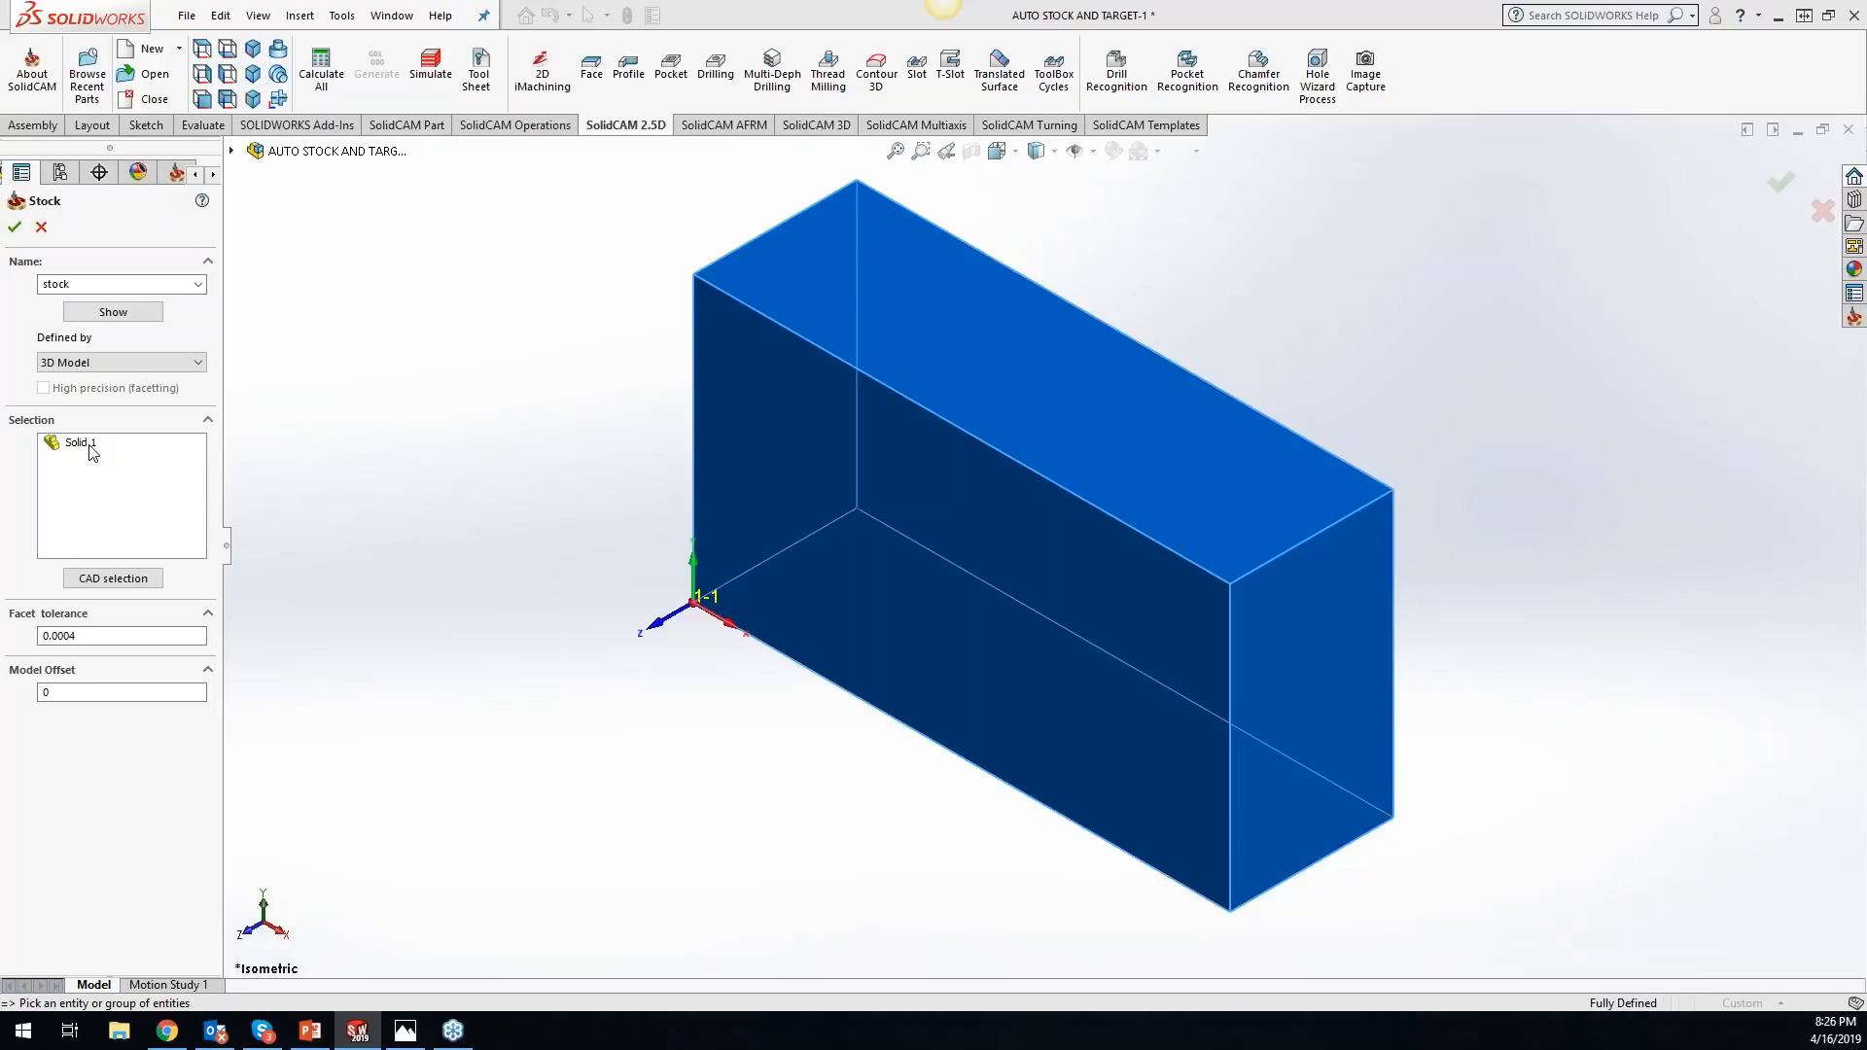
left_click(42, 227)
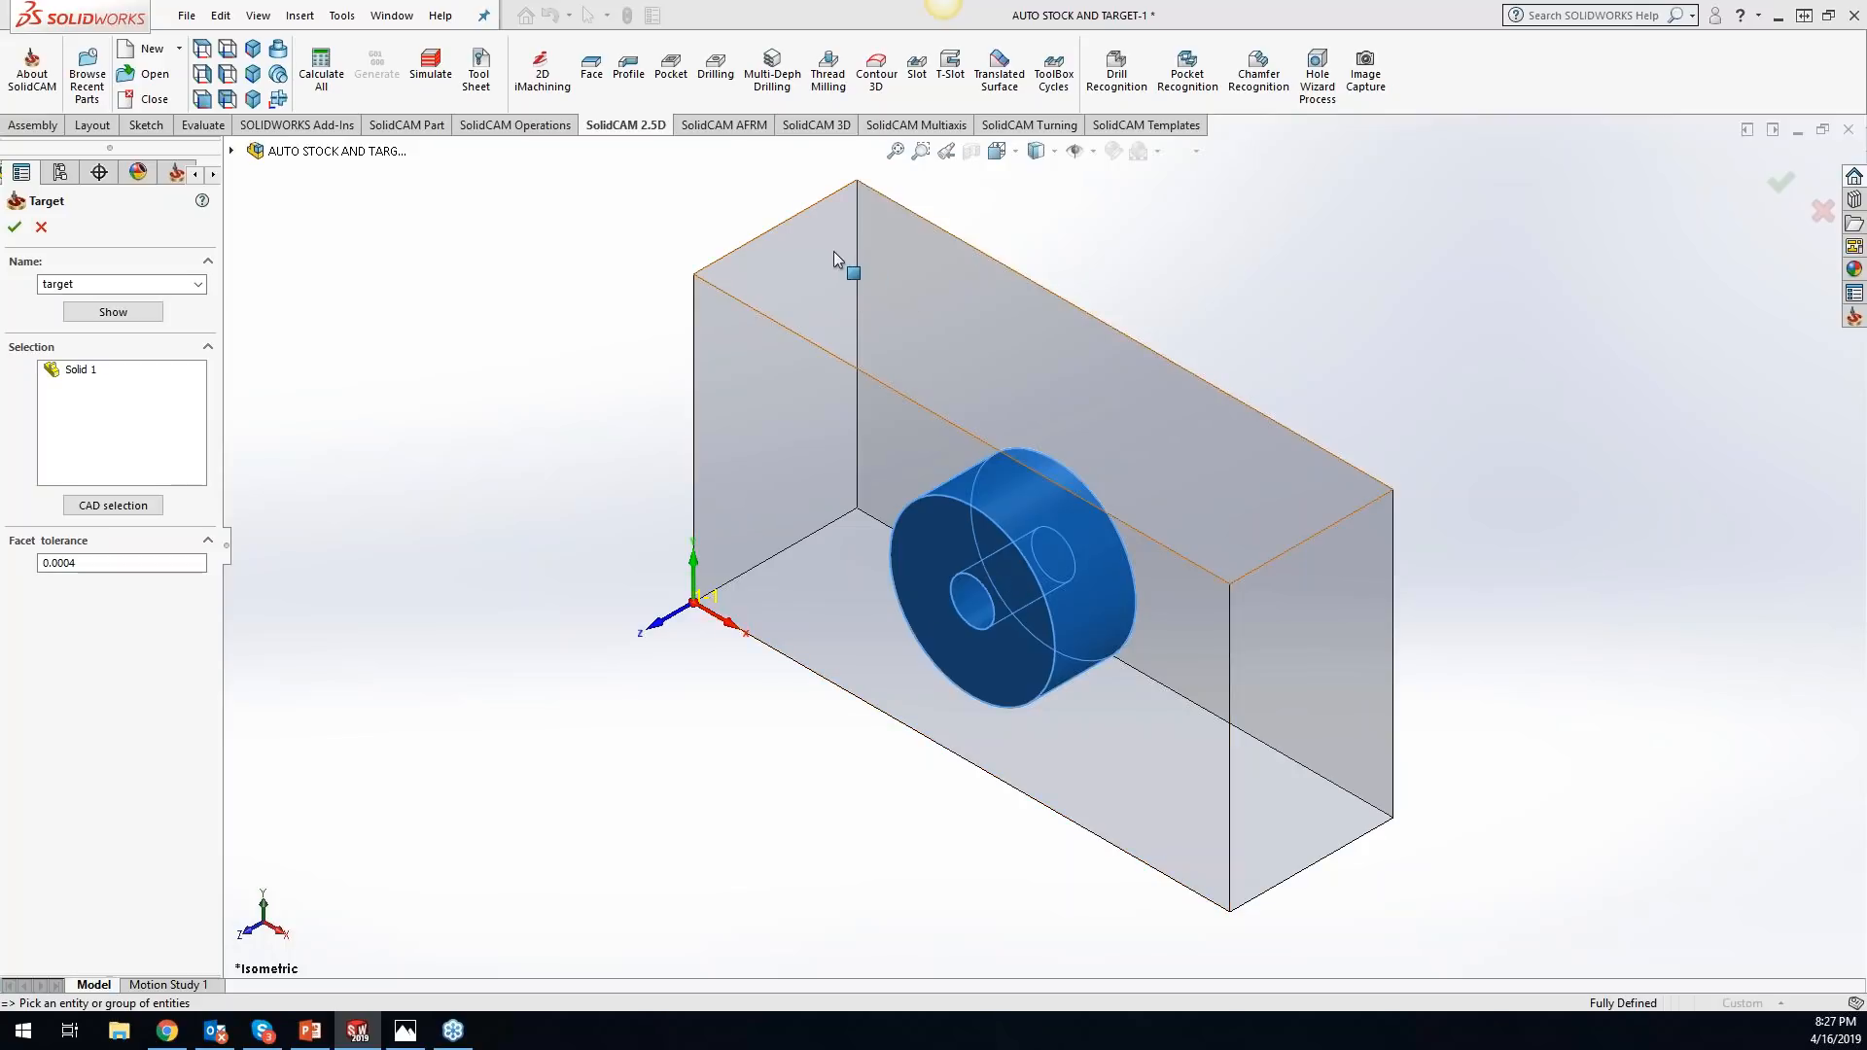
left_click(17, 229)
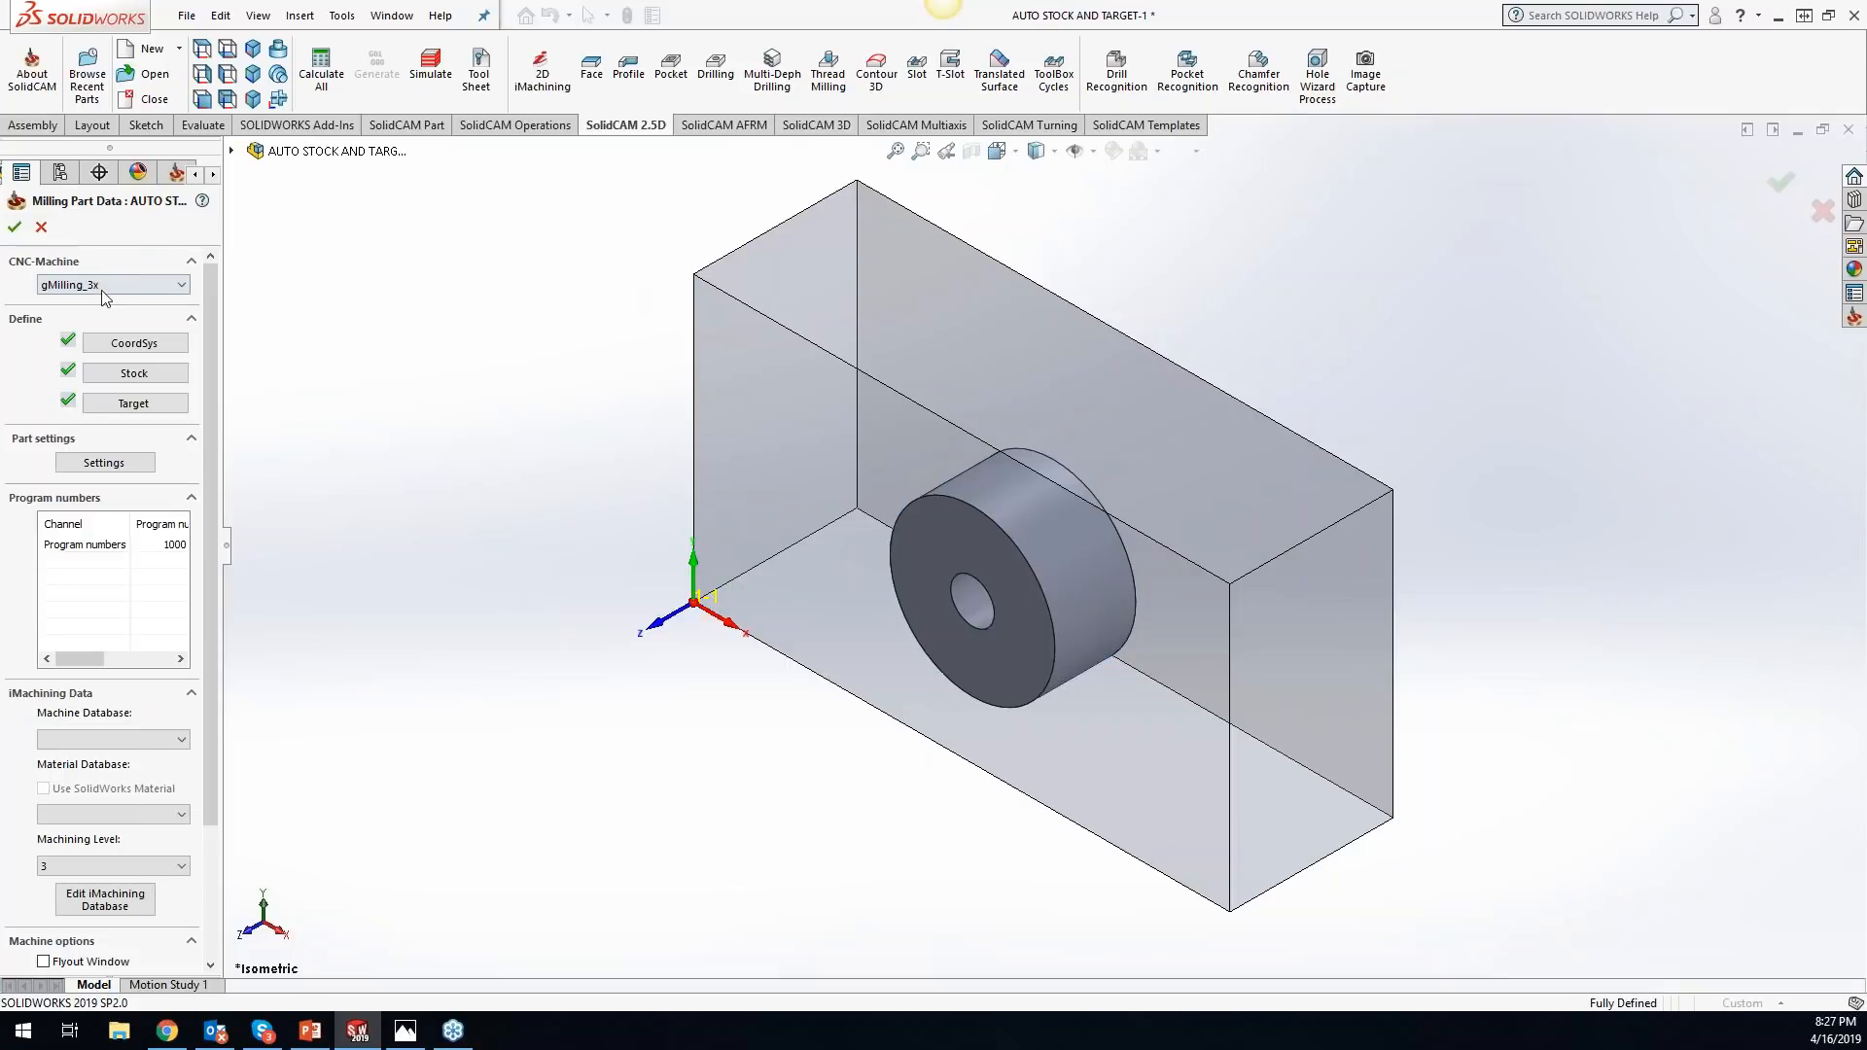
left_click(25, 238)
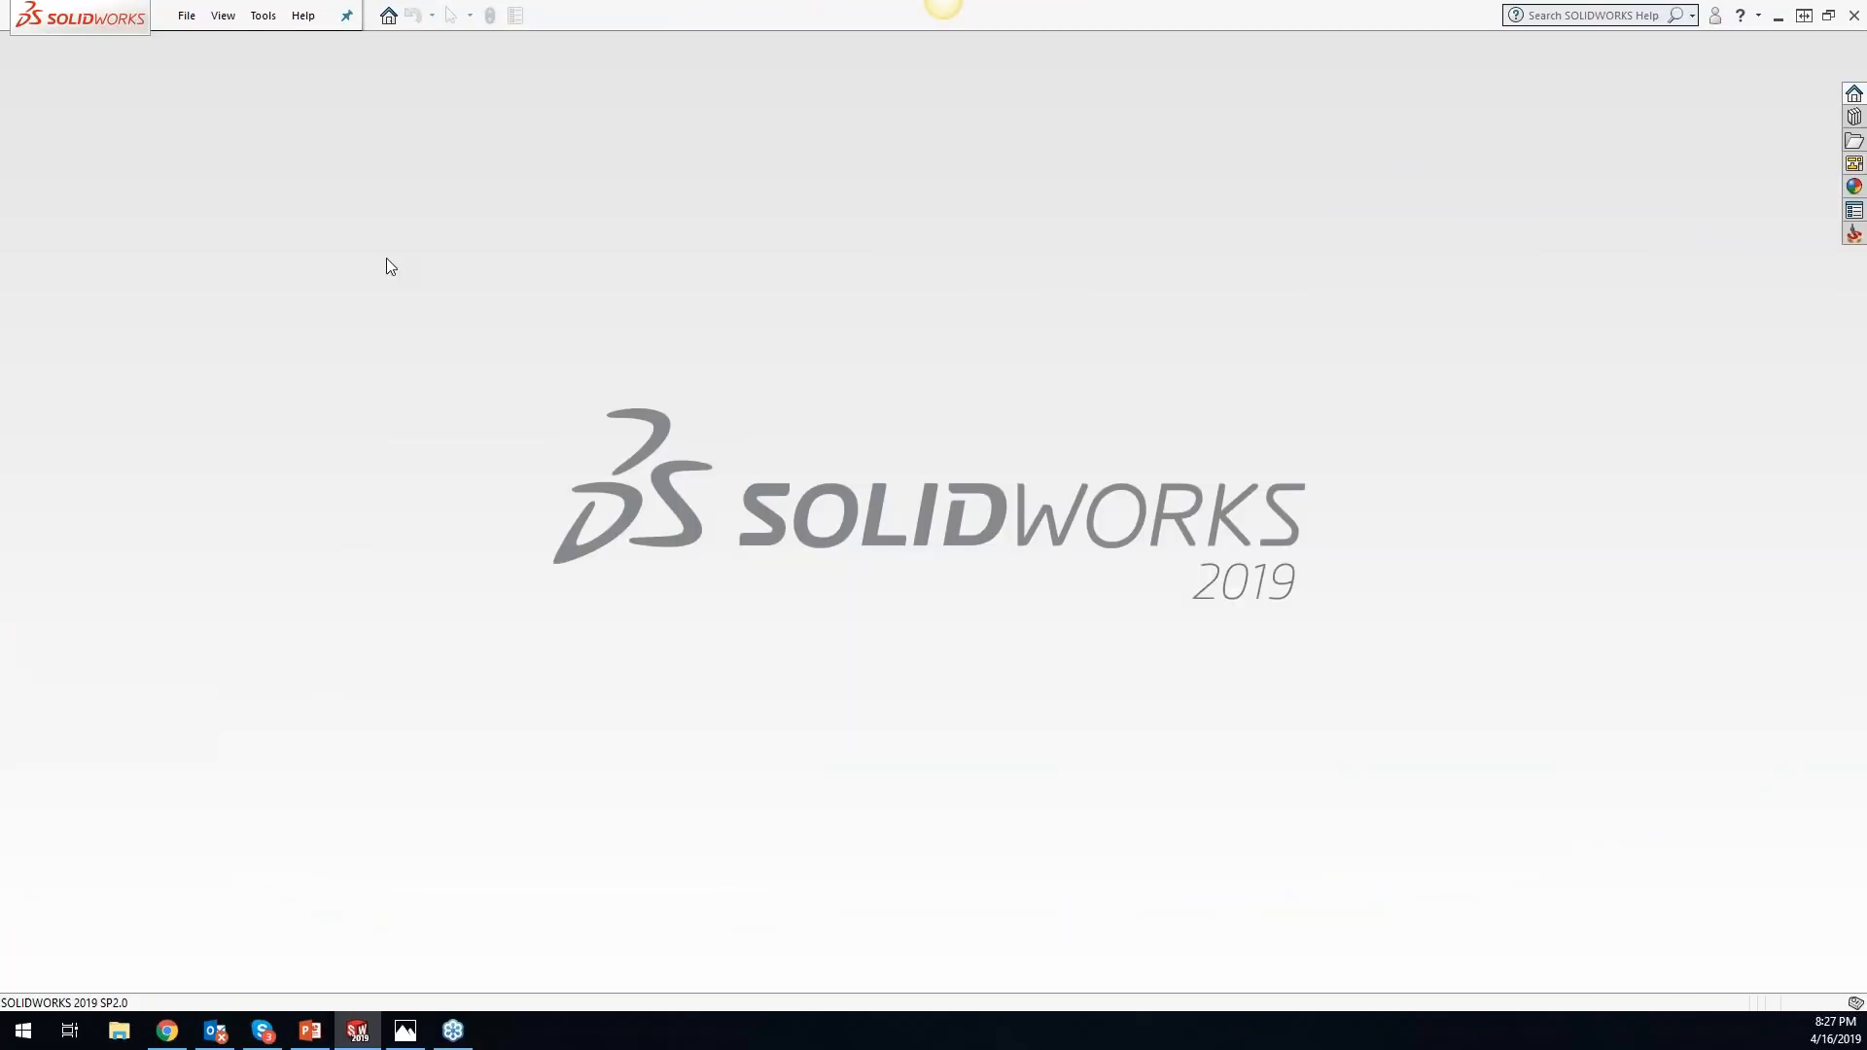
- Try enabling automatic creation of the MAC1-1 position in the automatic milling CAM-Part definition settings, then close the settings without saving
left_click(262, 16)
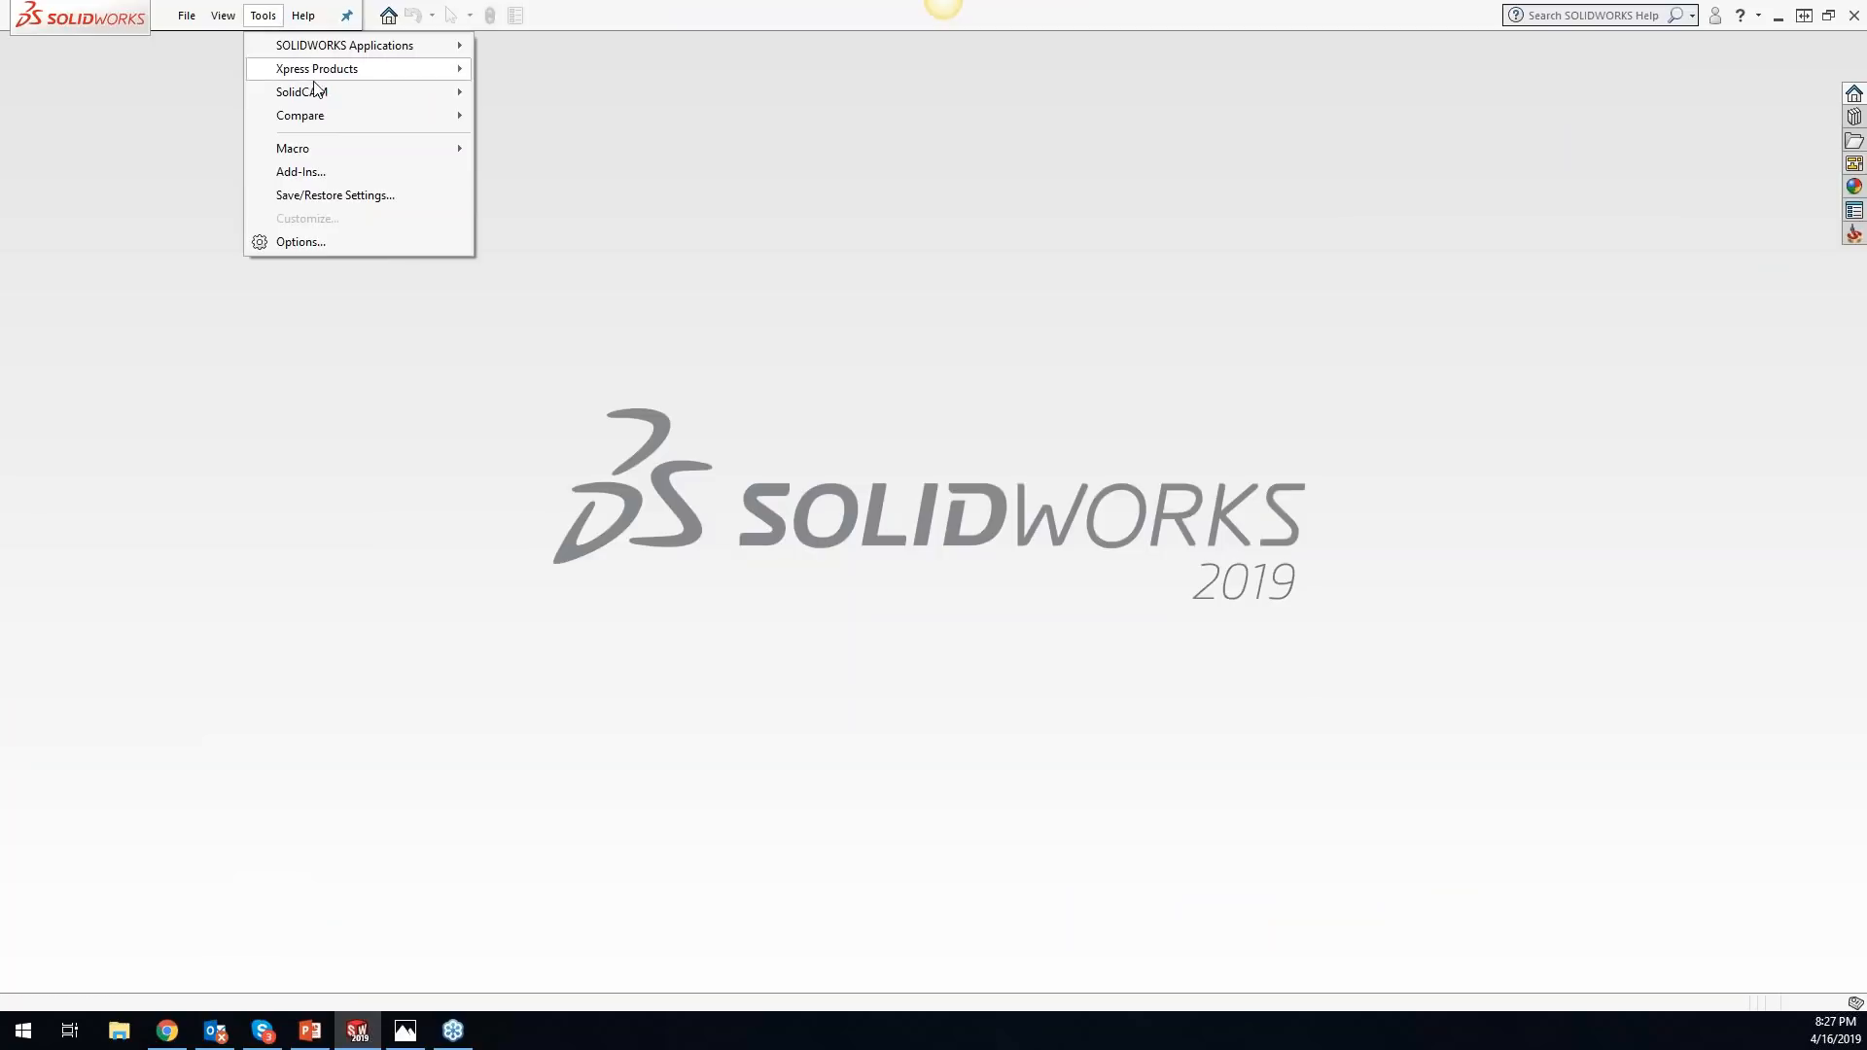
mouse_move(317, 91)
left_click(617, 374)
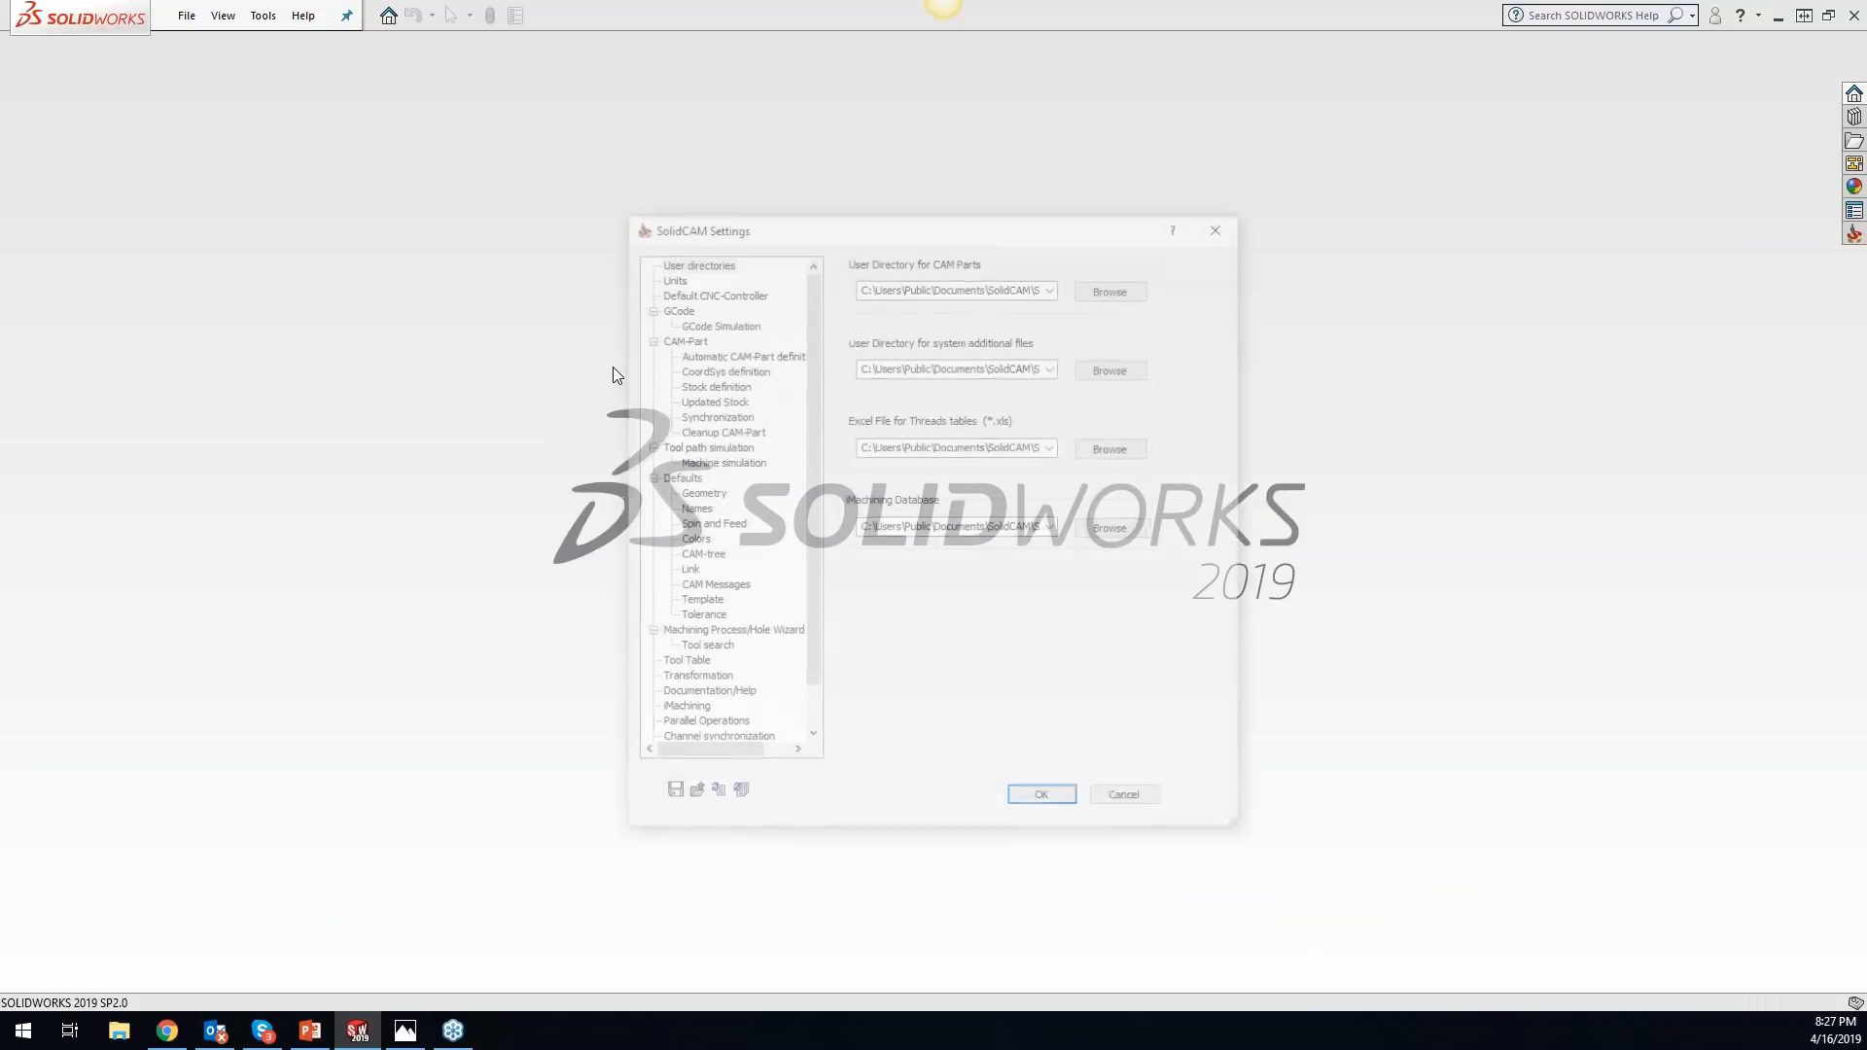
left_click(696, 355)
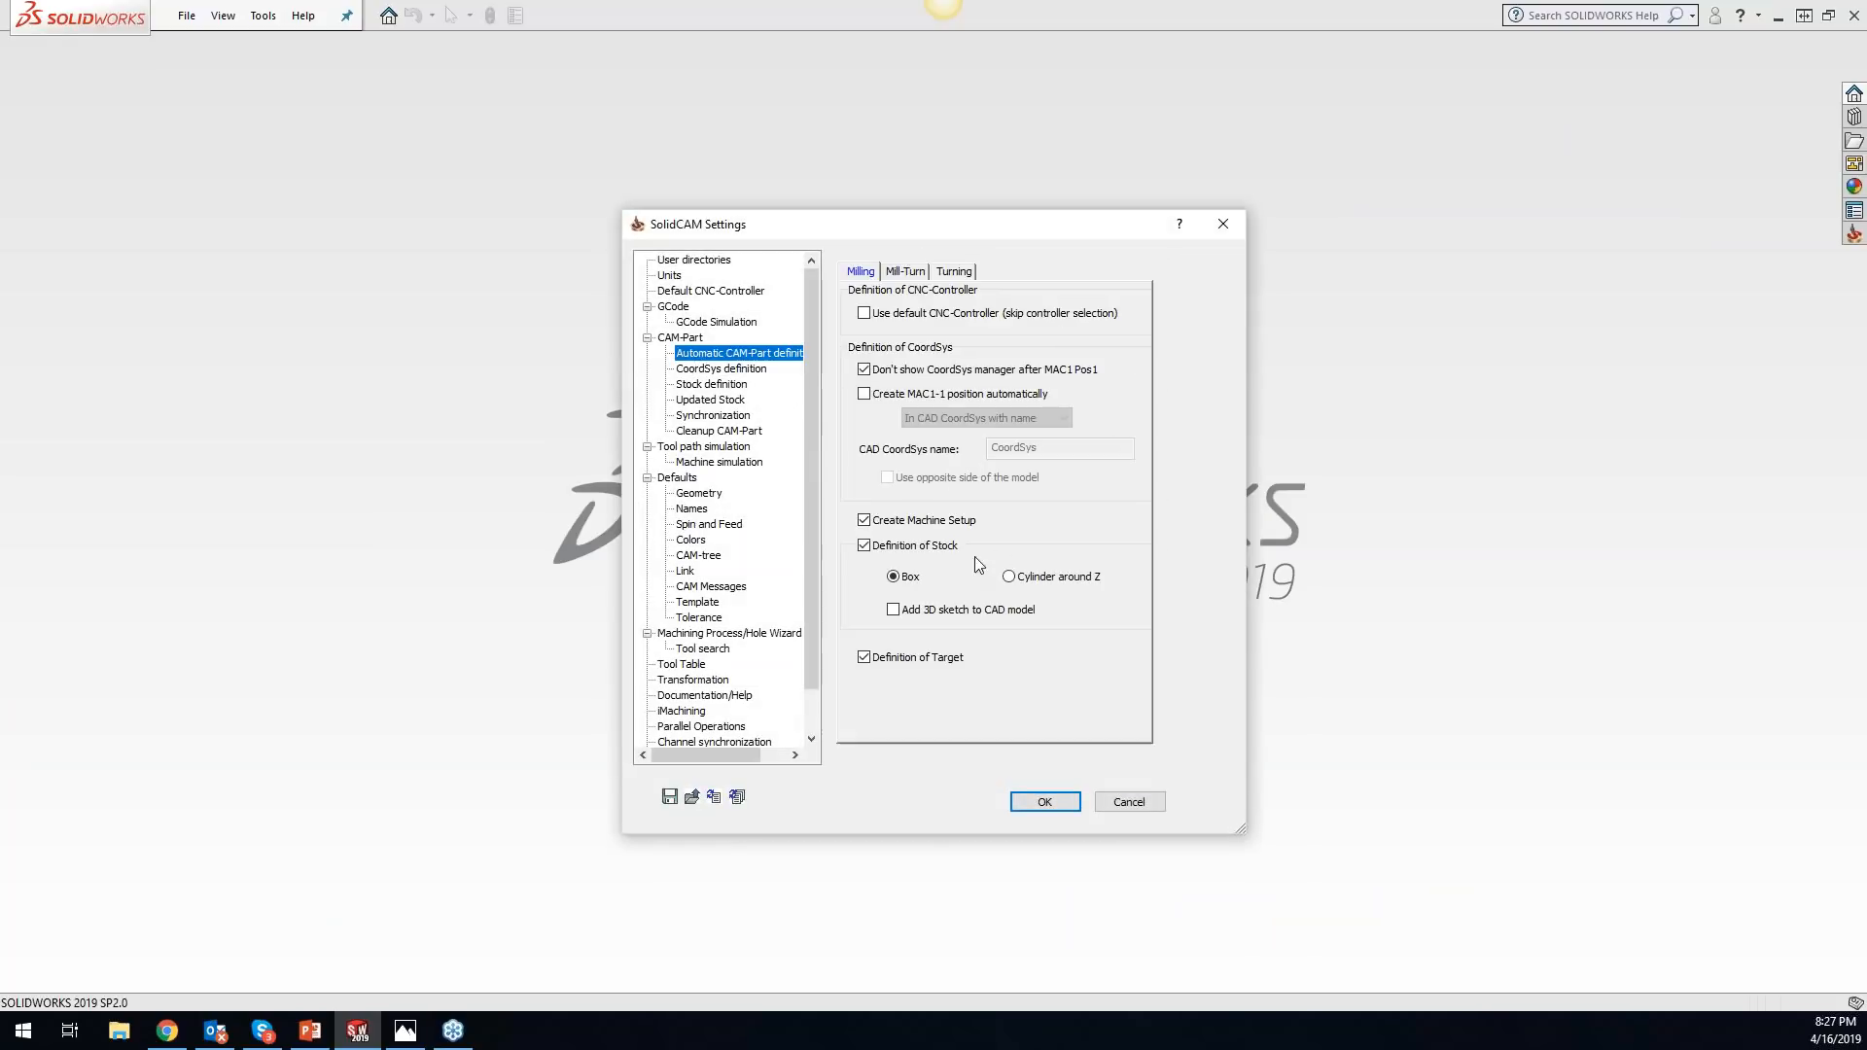
left_click(865, 395)
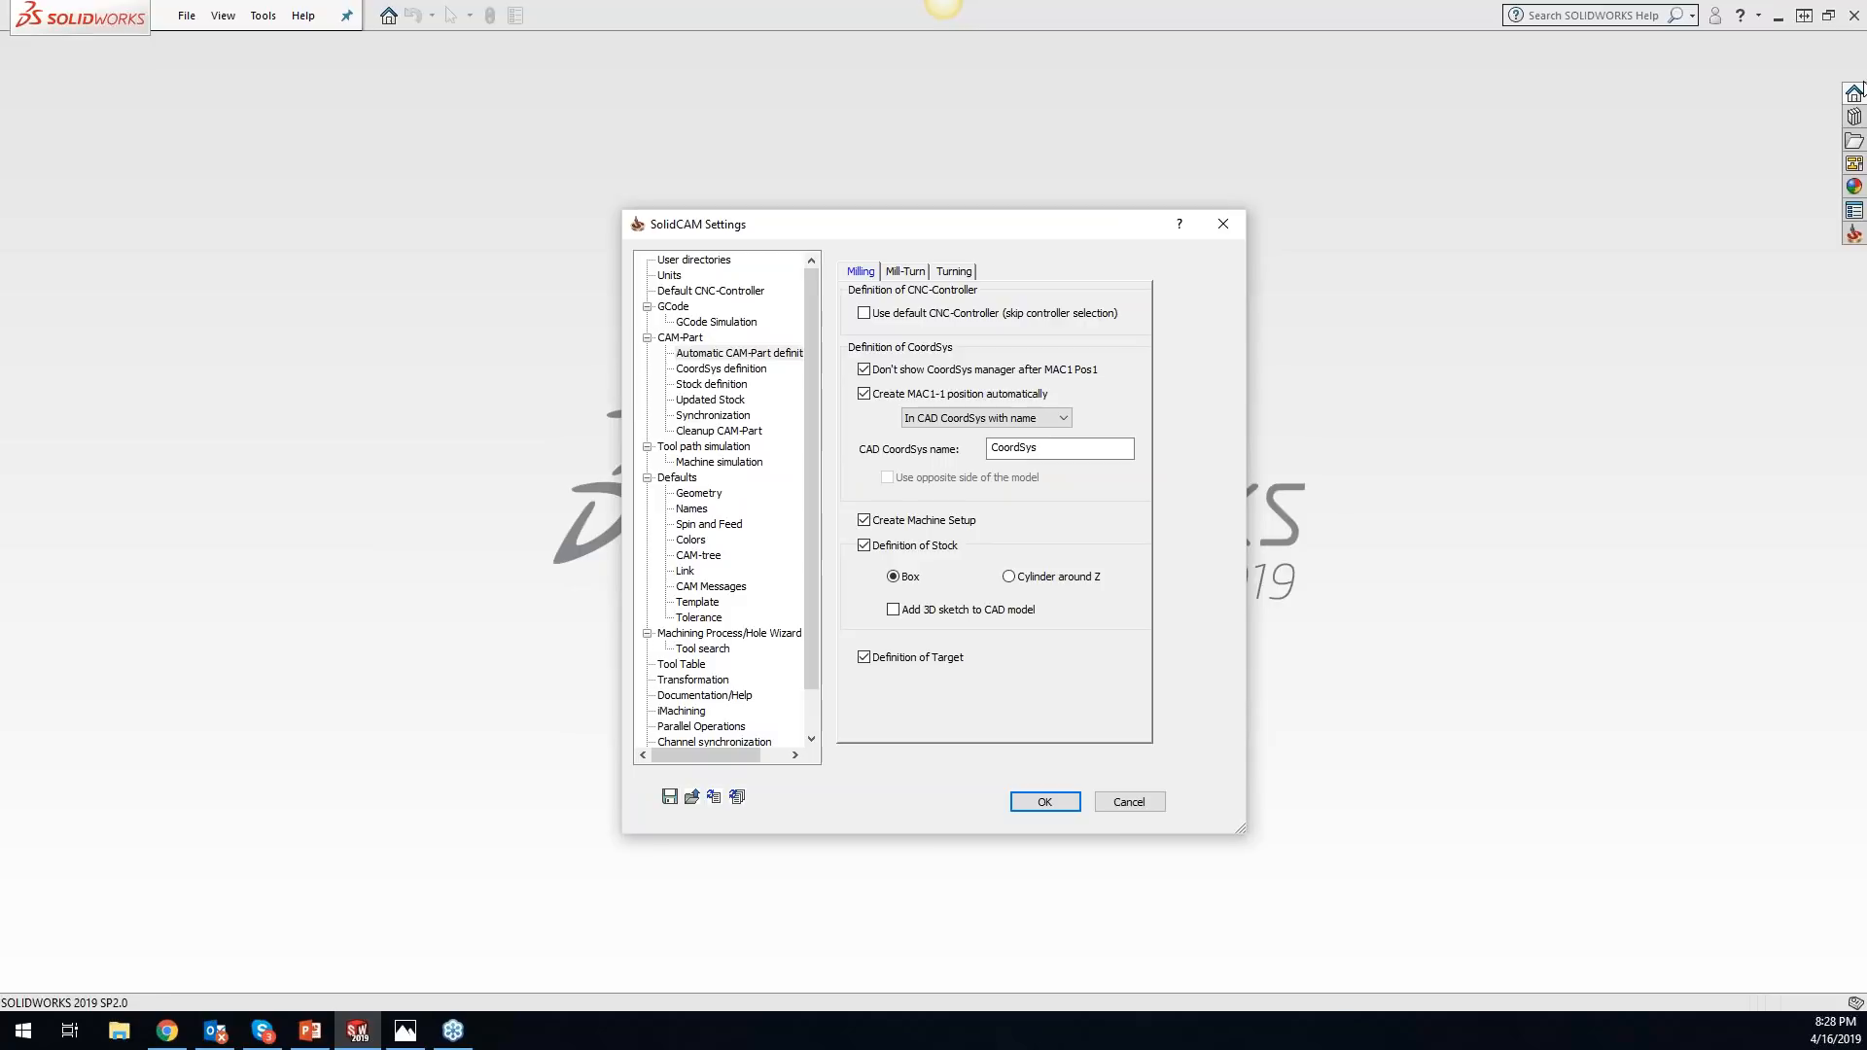
left_click(1776, 790)
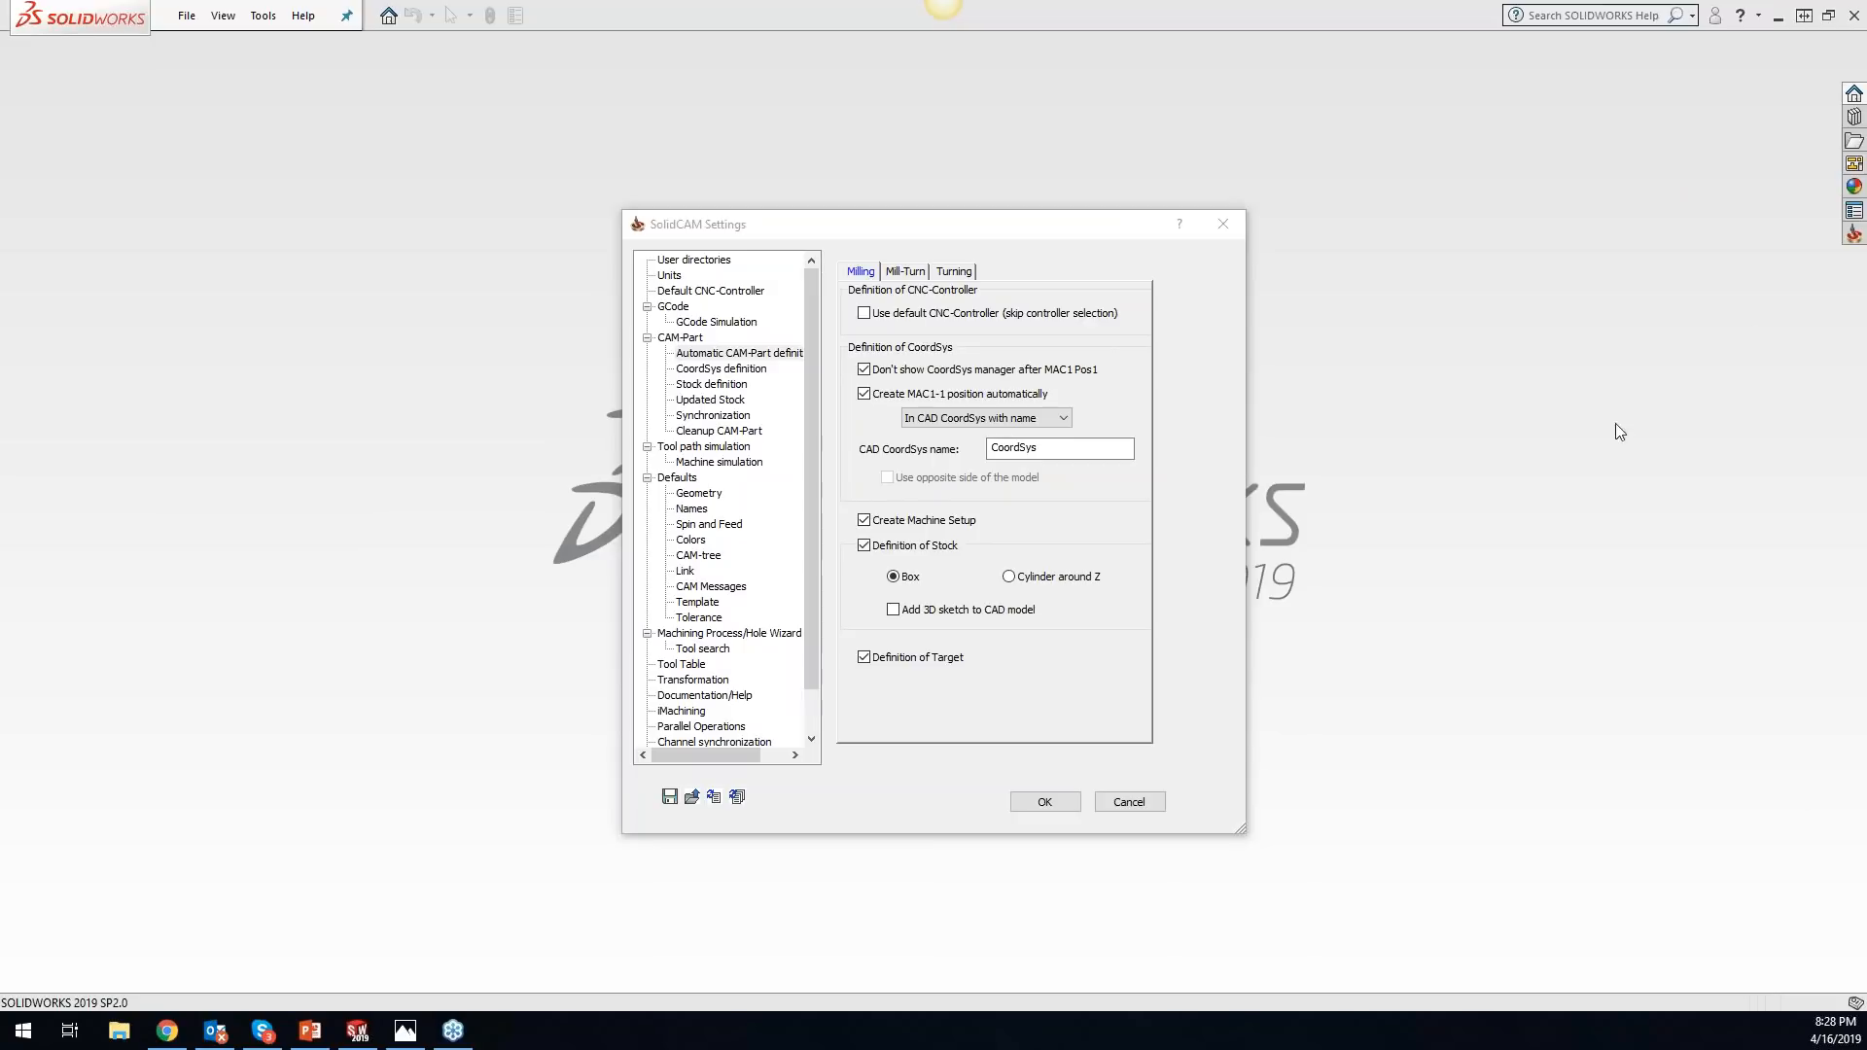
left_click(1222, 225)
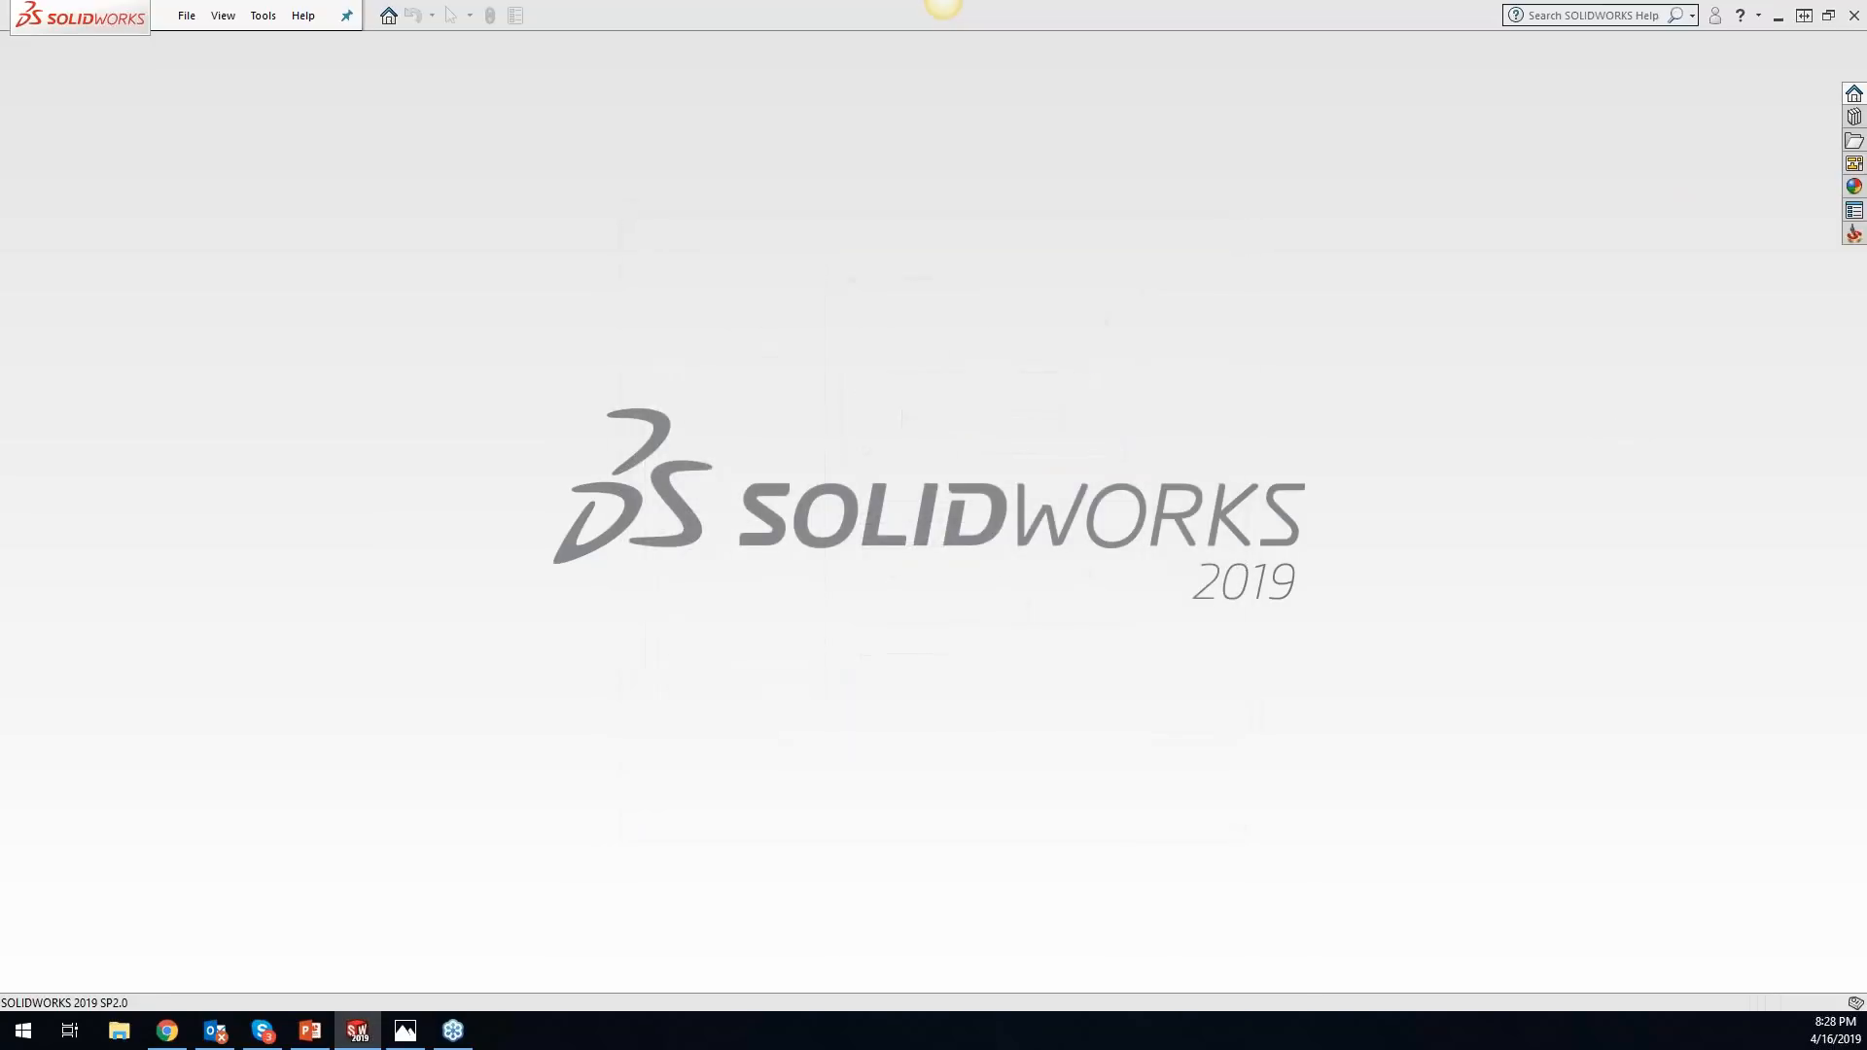
- Reopen the recent document auto stock and target
left_click(263, 16)
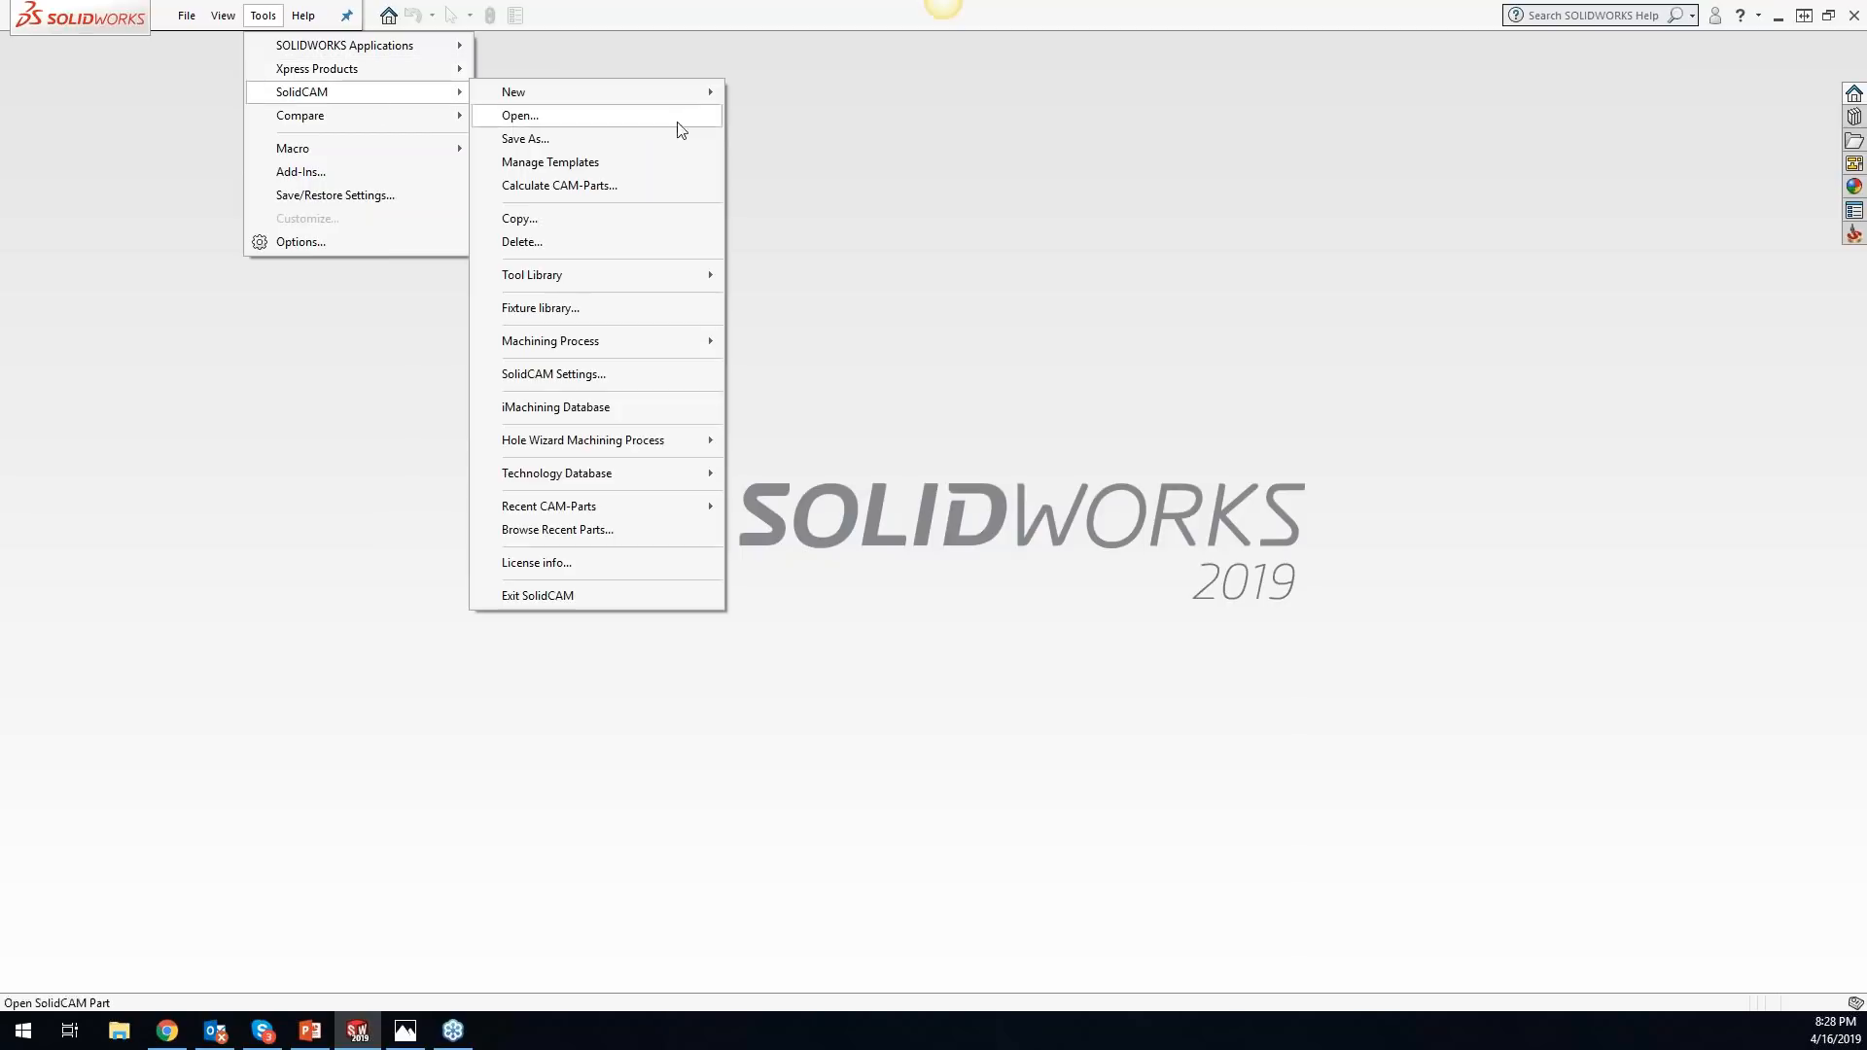
left_click(1247, 393)
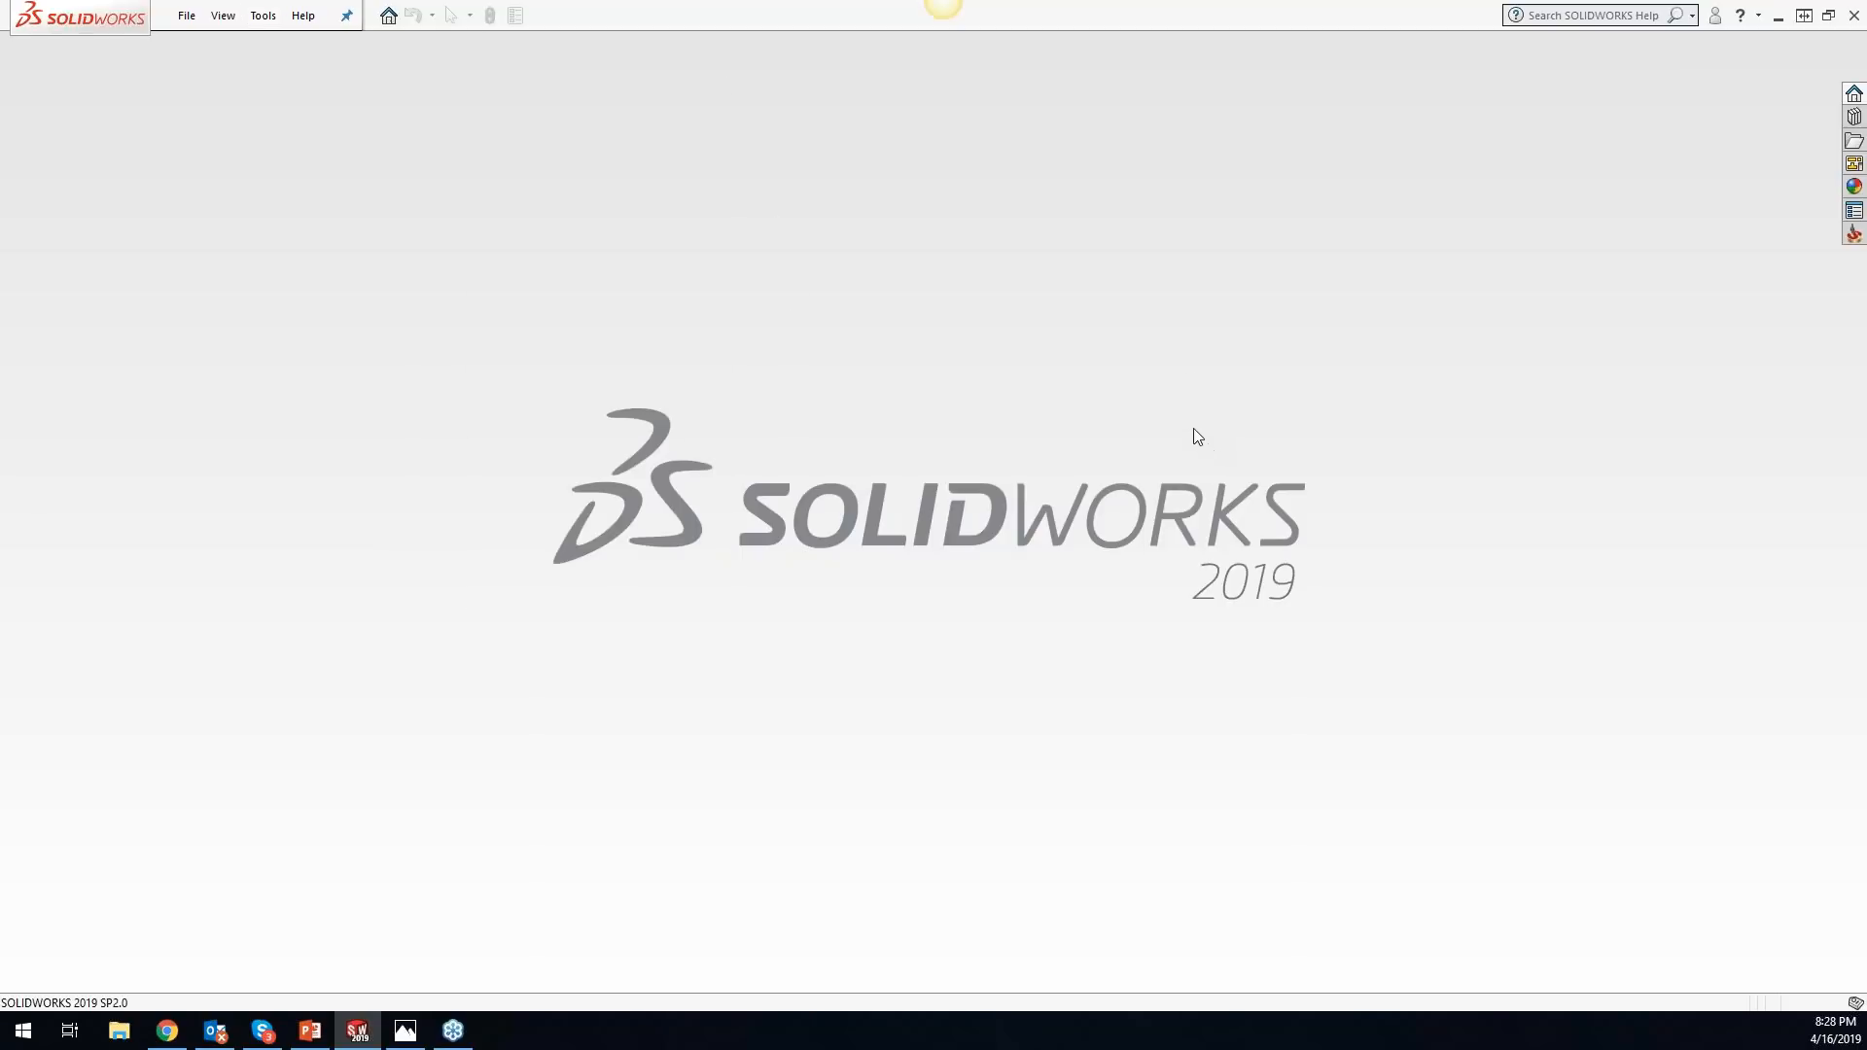
key("r")
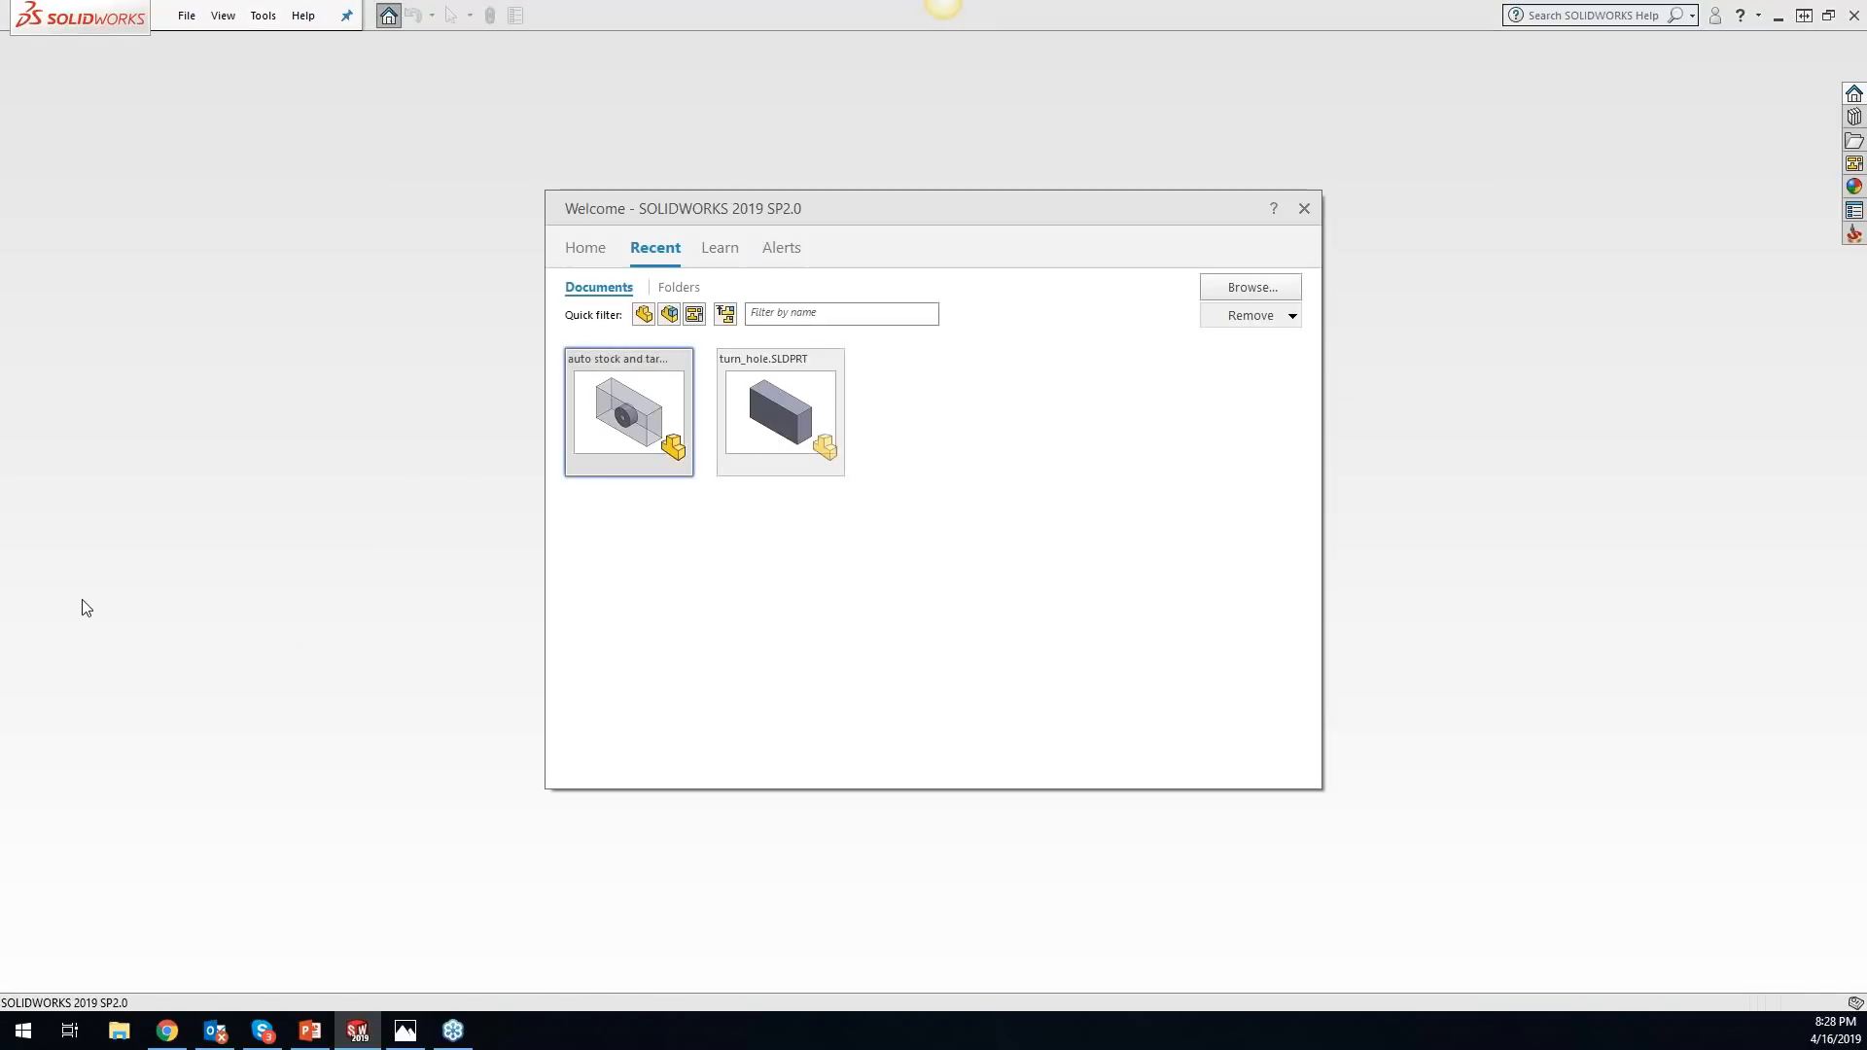
left_click(627, 428)
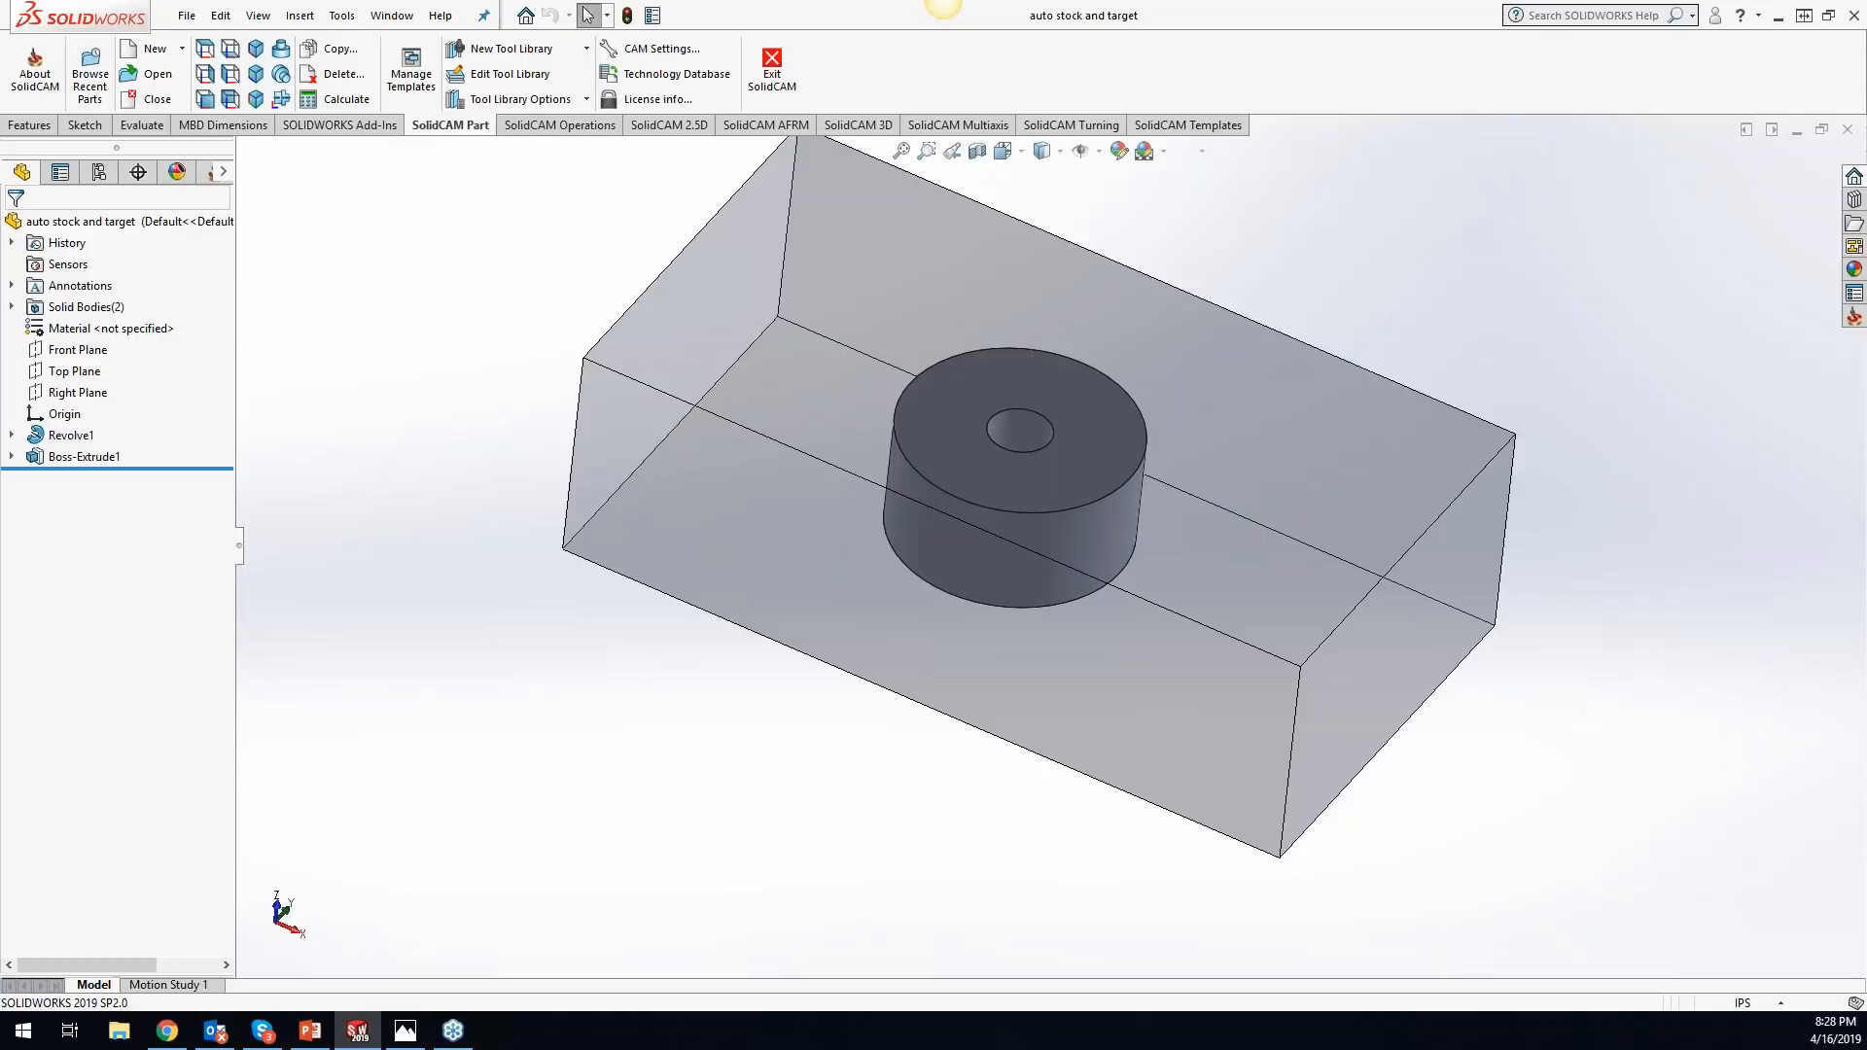
- List the part's solid bodies in a widened feature tree, then show the SolidCAM tree
left_click(12, 307)
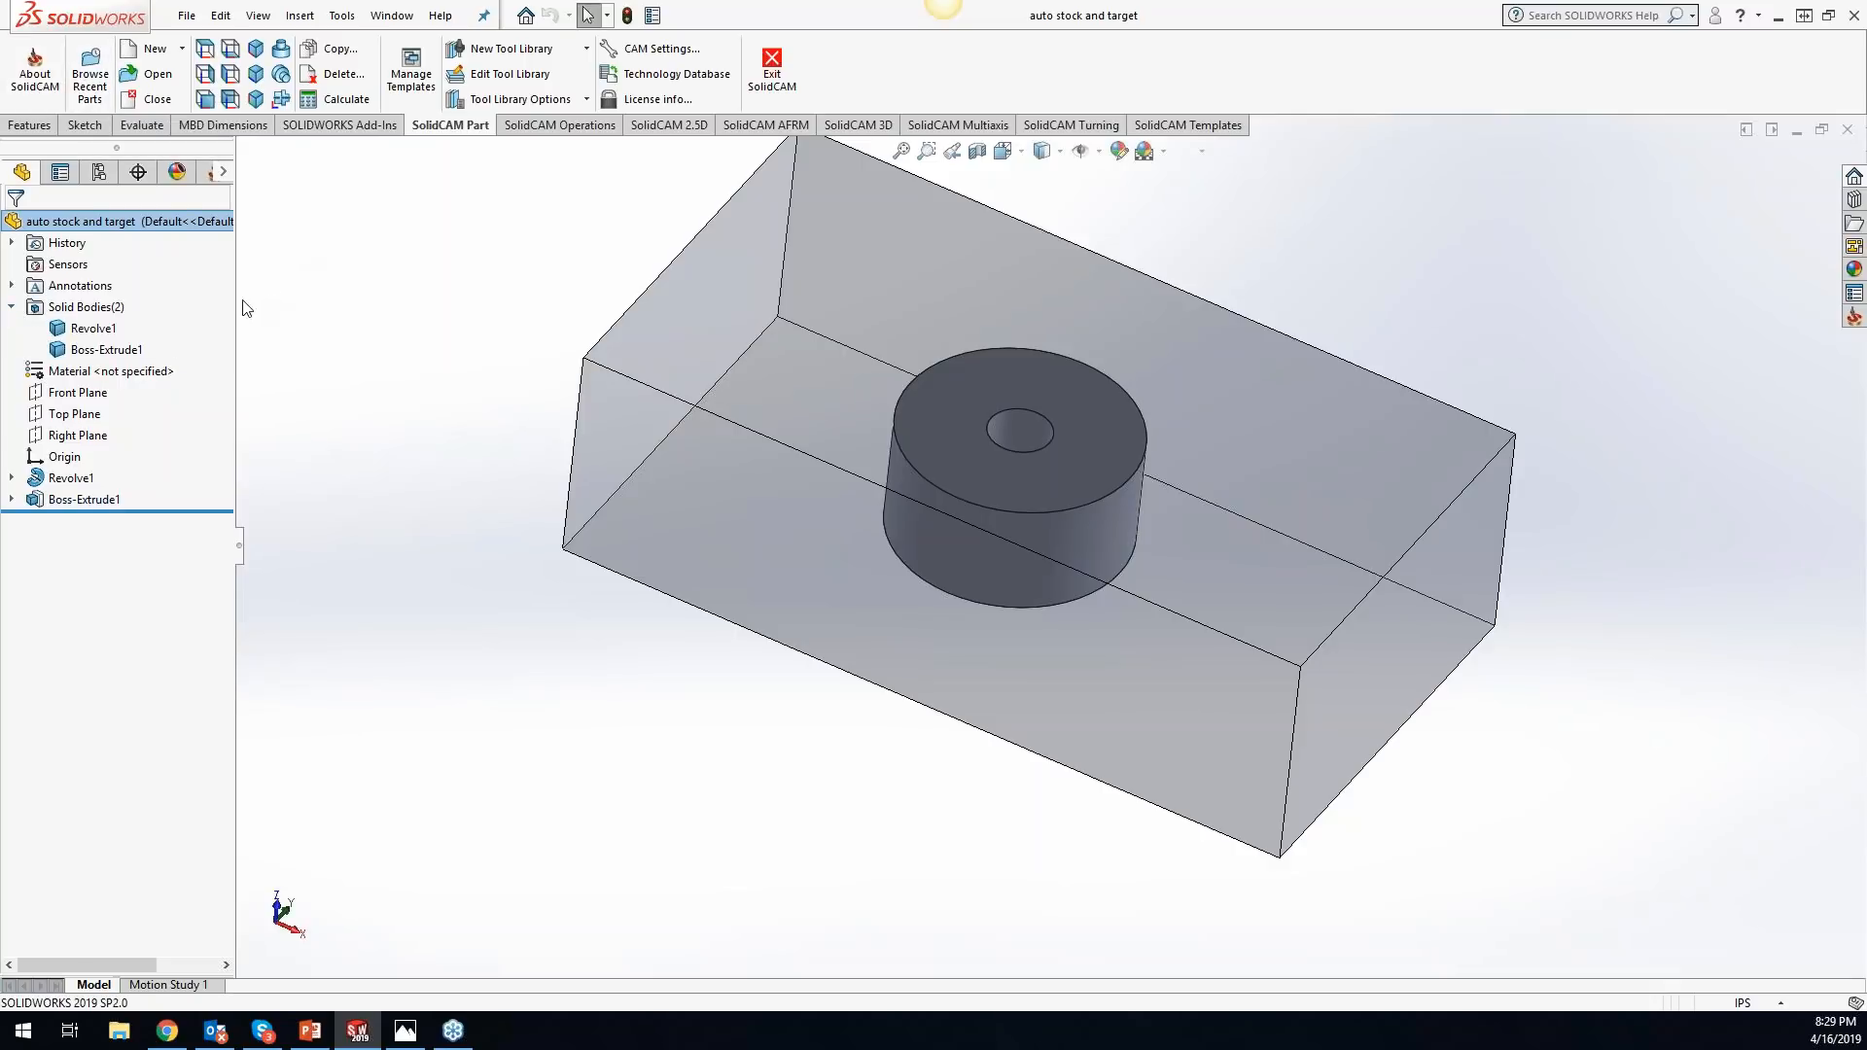
left_click_drag(236, 298, 371, 292)
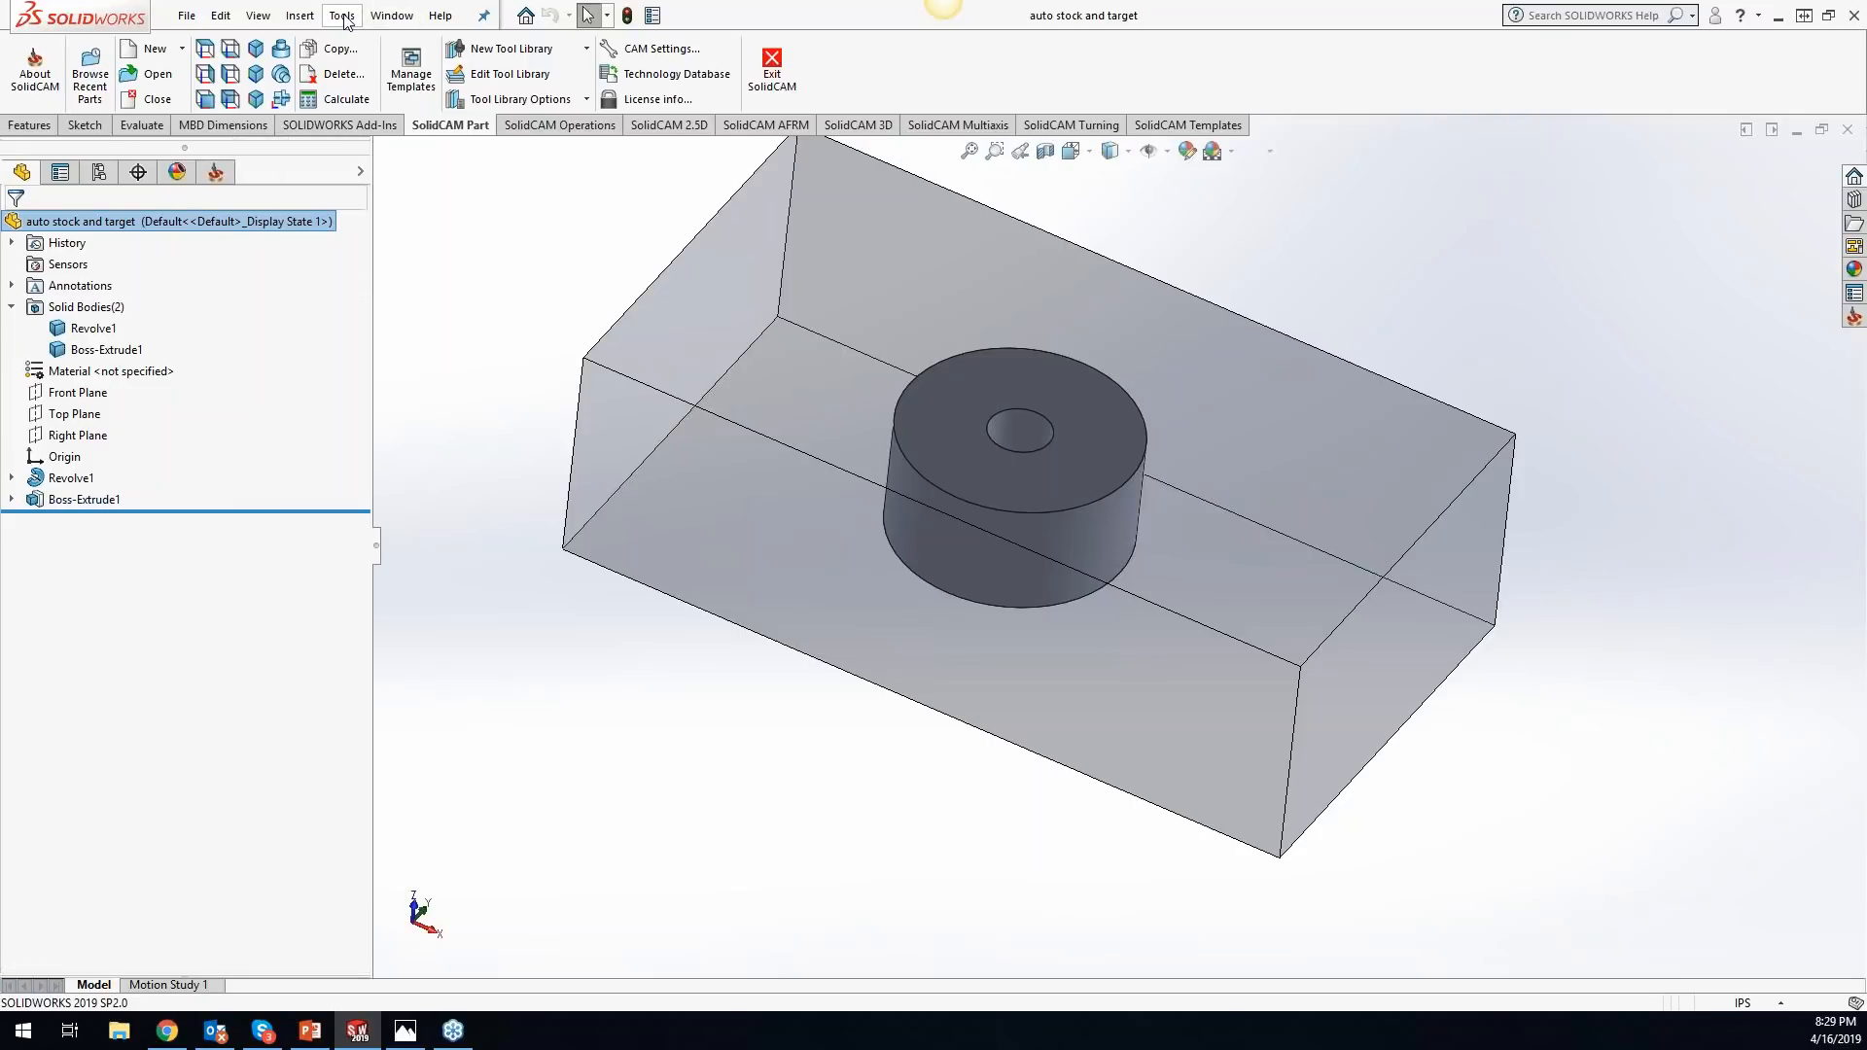
left_click(219, 173)
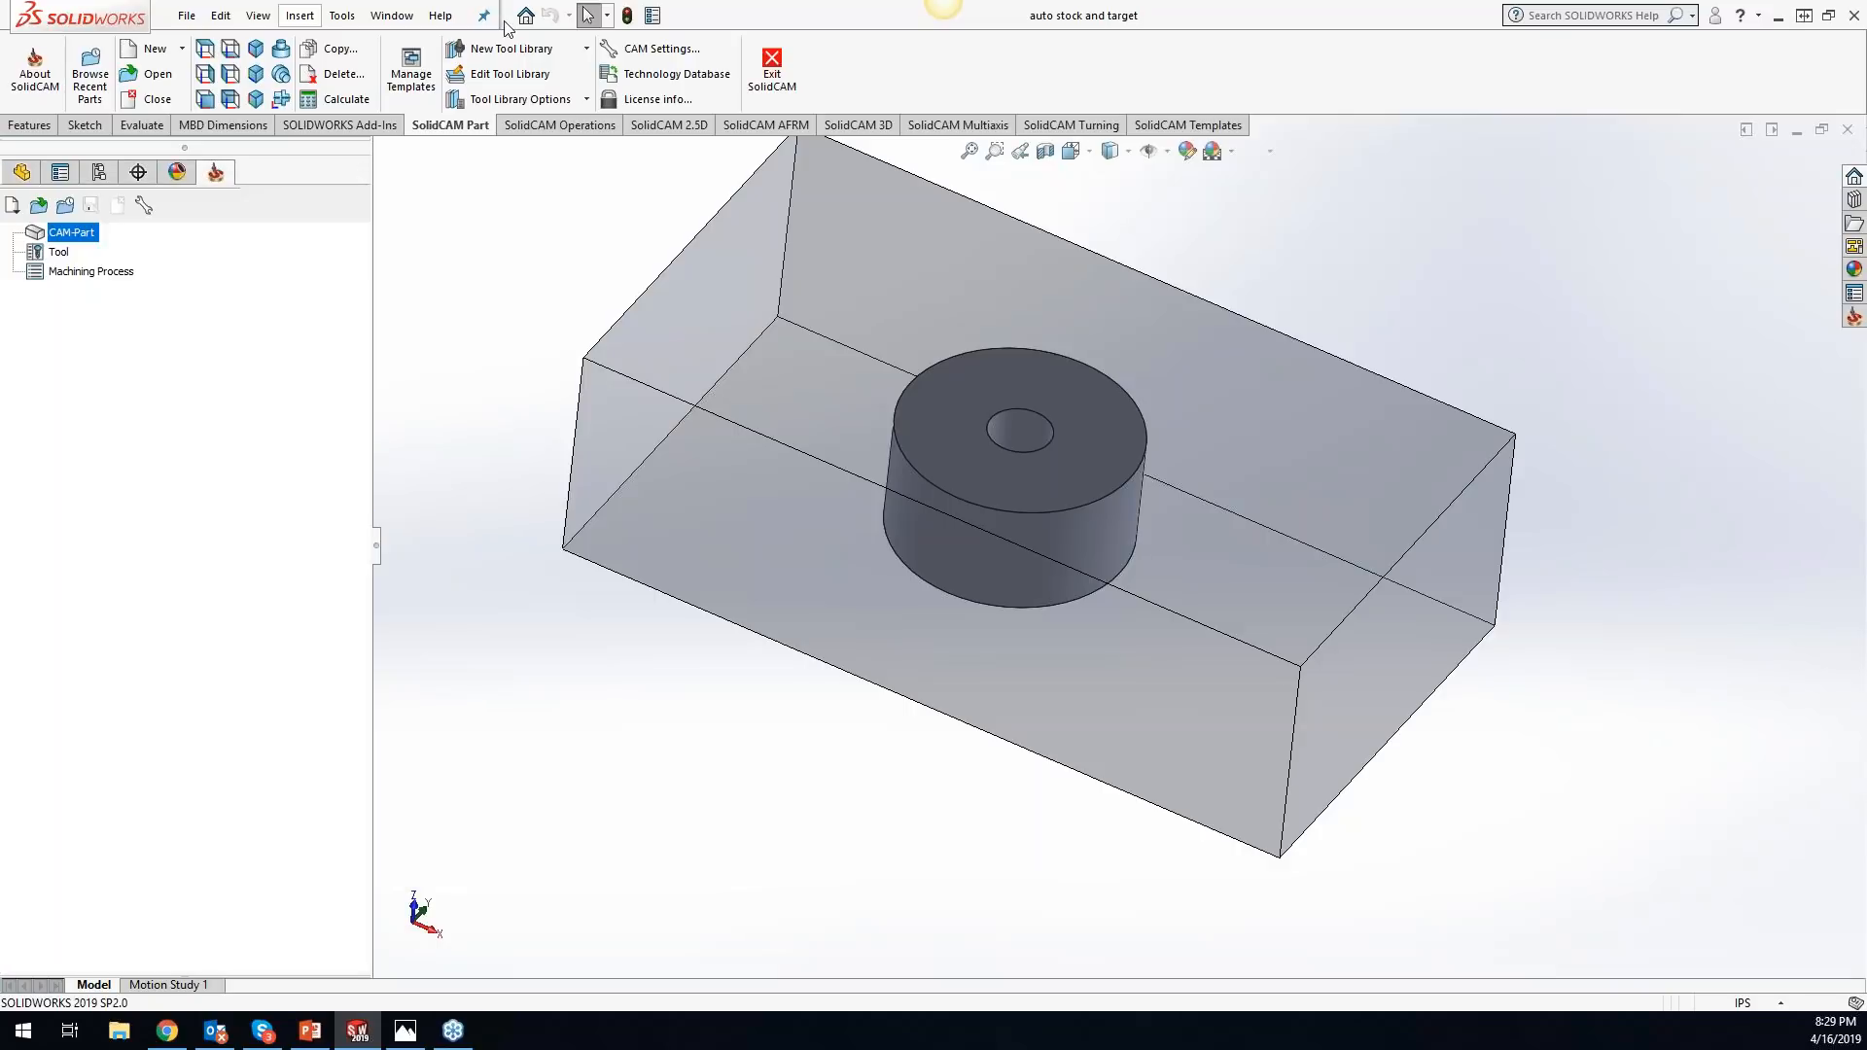
- Review the Automatic CAM-Part definition options for milling in the SolidCAM settings again, and close them without changes
left_click(340, 16)
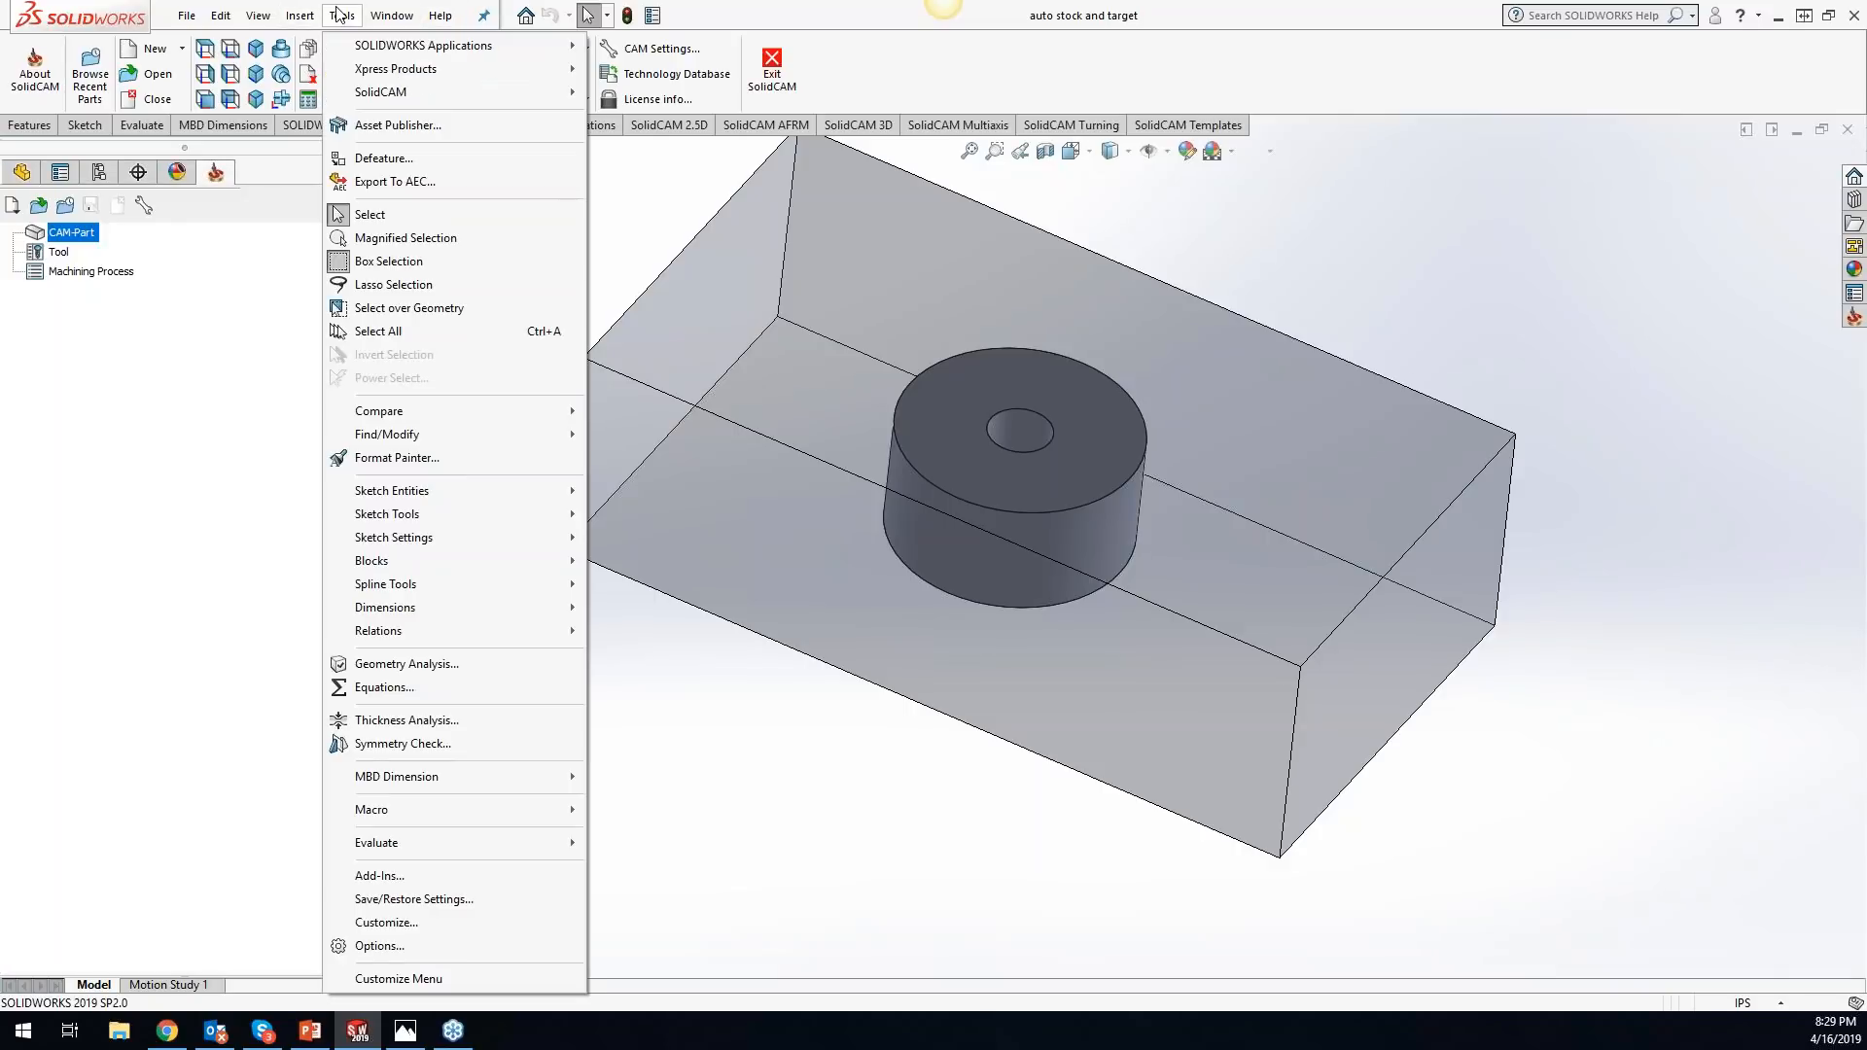
mouse_move(425, 91)
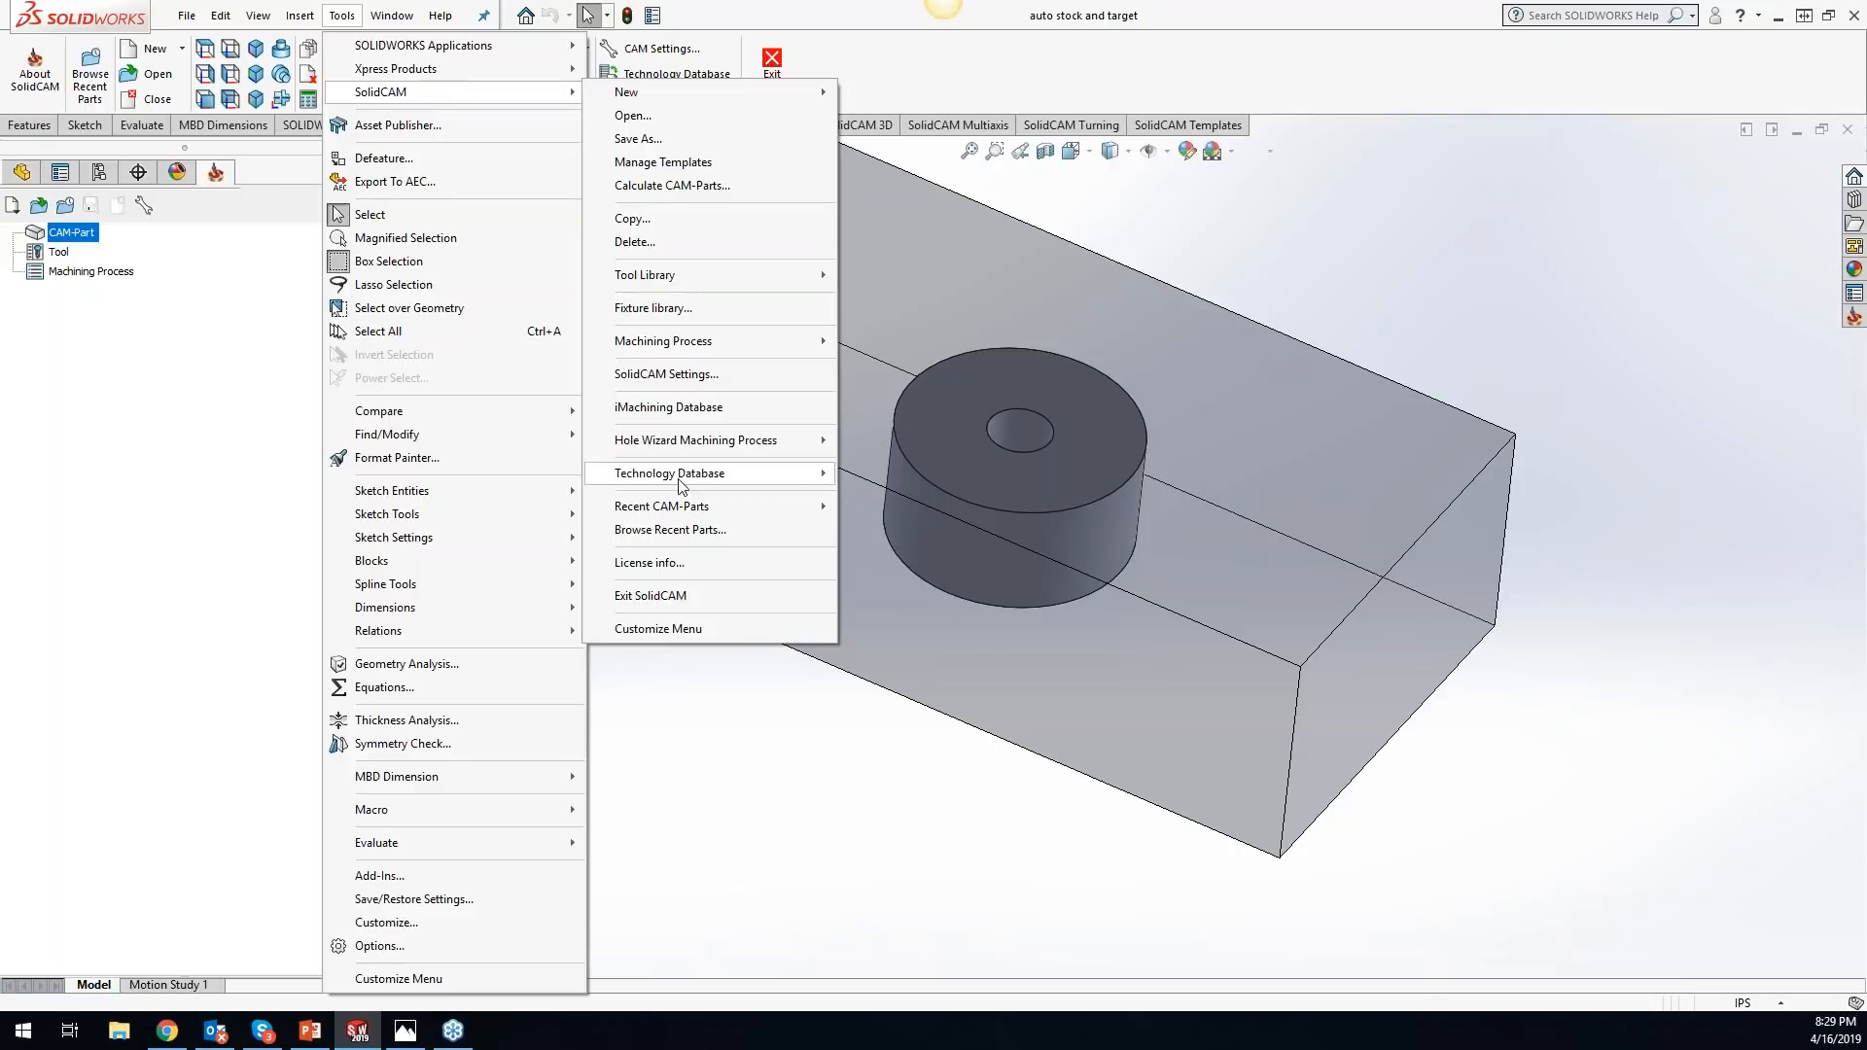
left_click(669, 374)
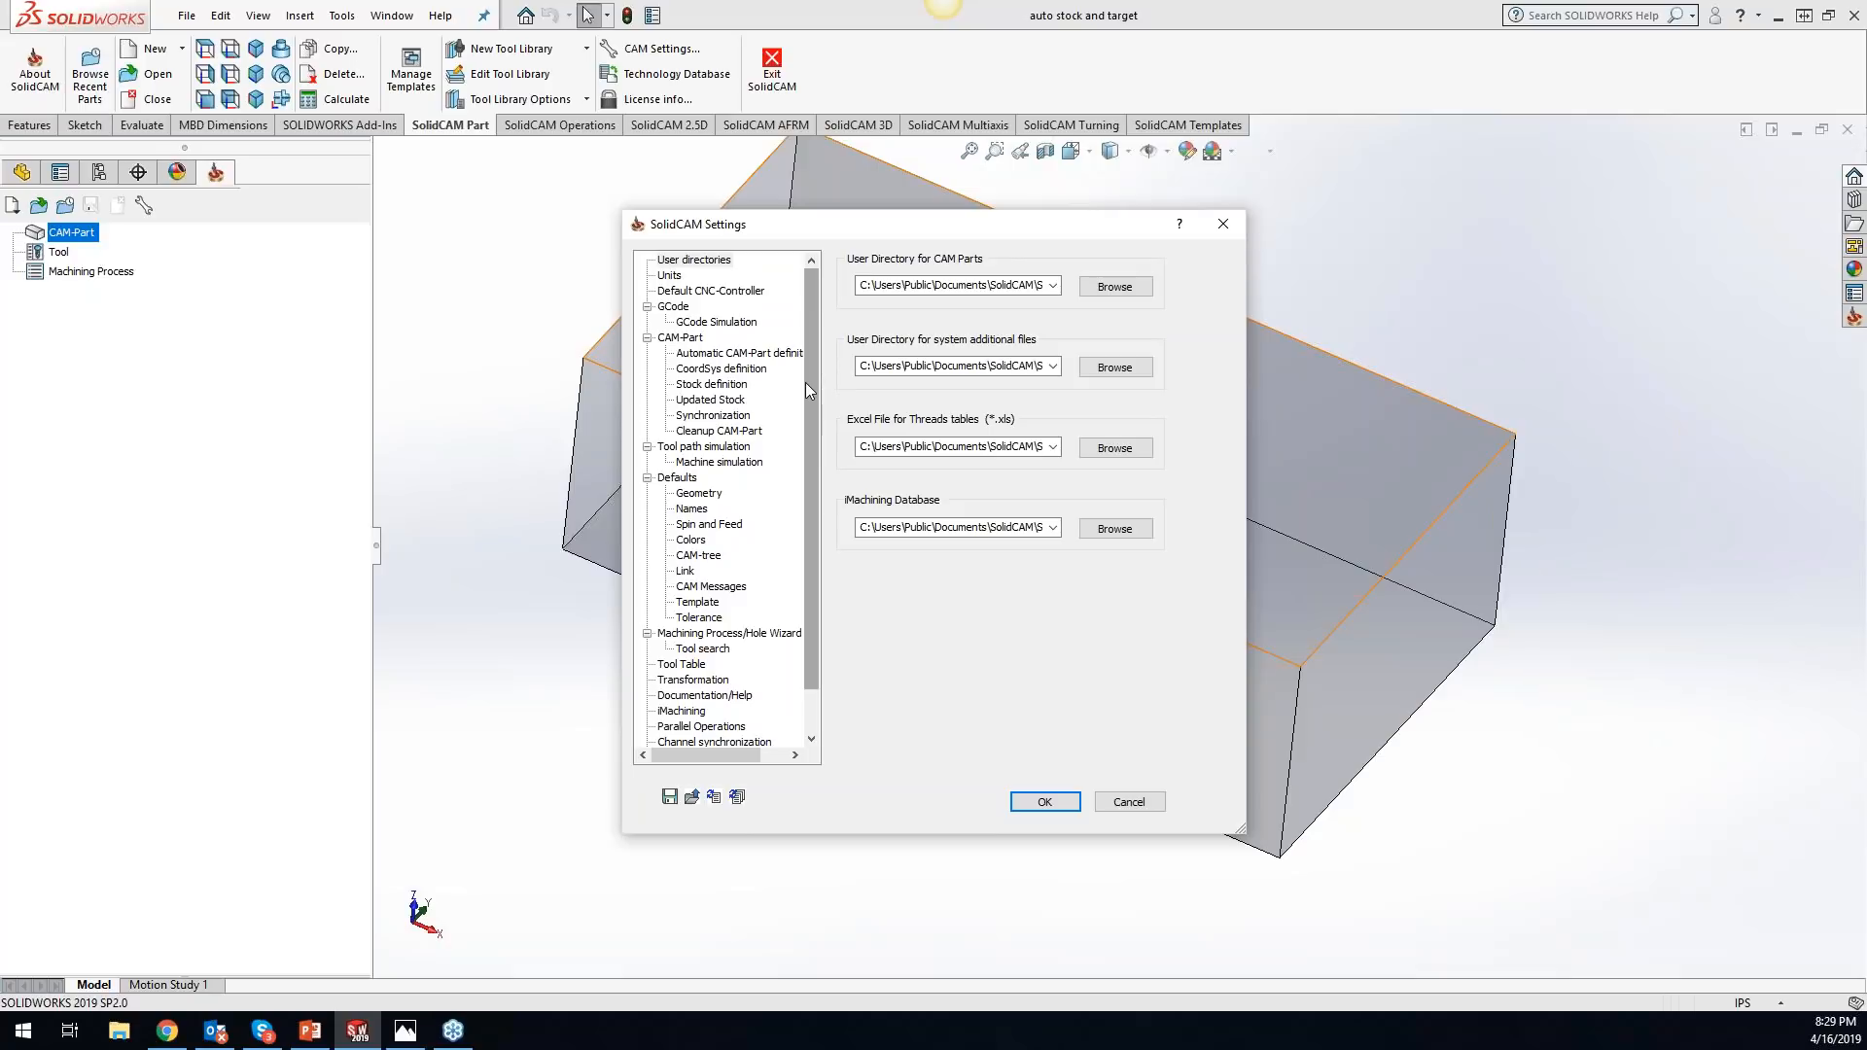
left_click(768, 354)
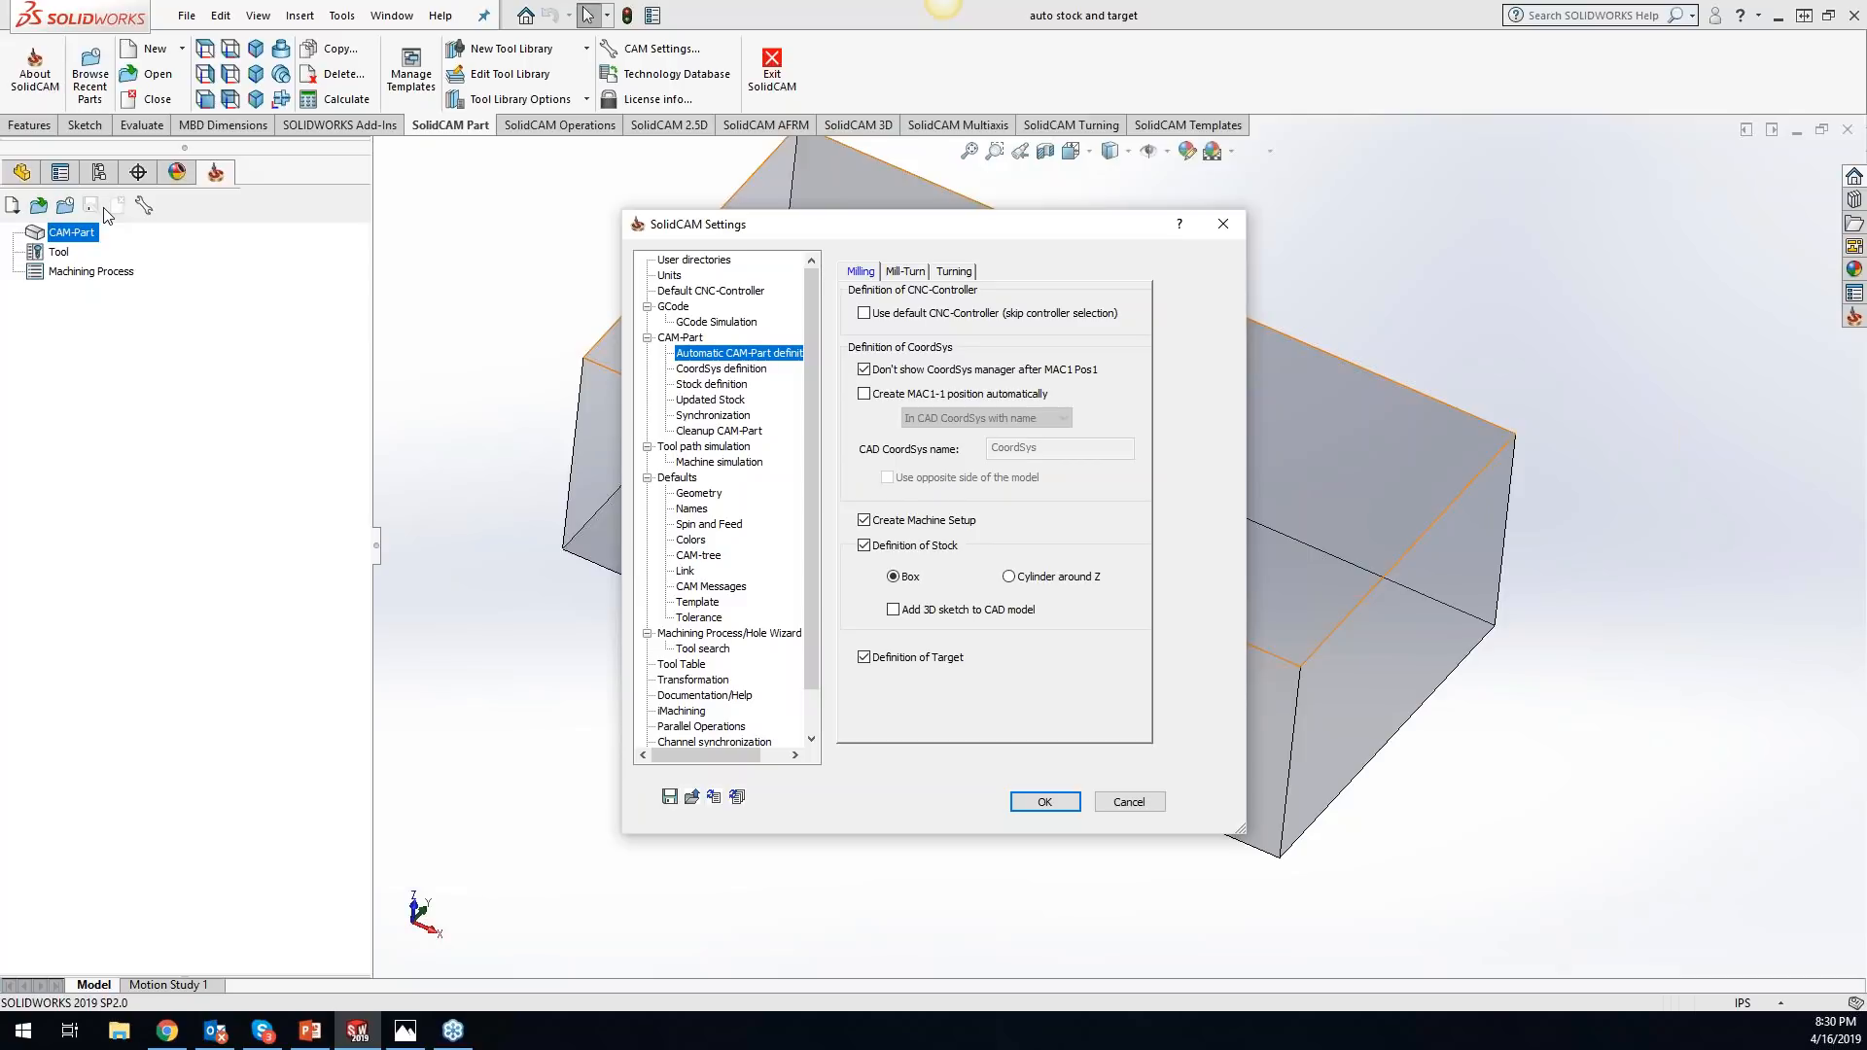
key("alt+Tab")
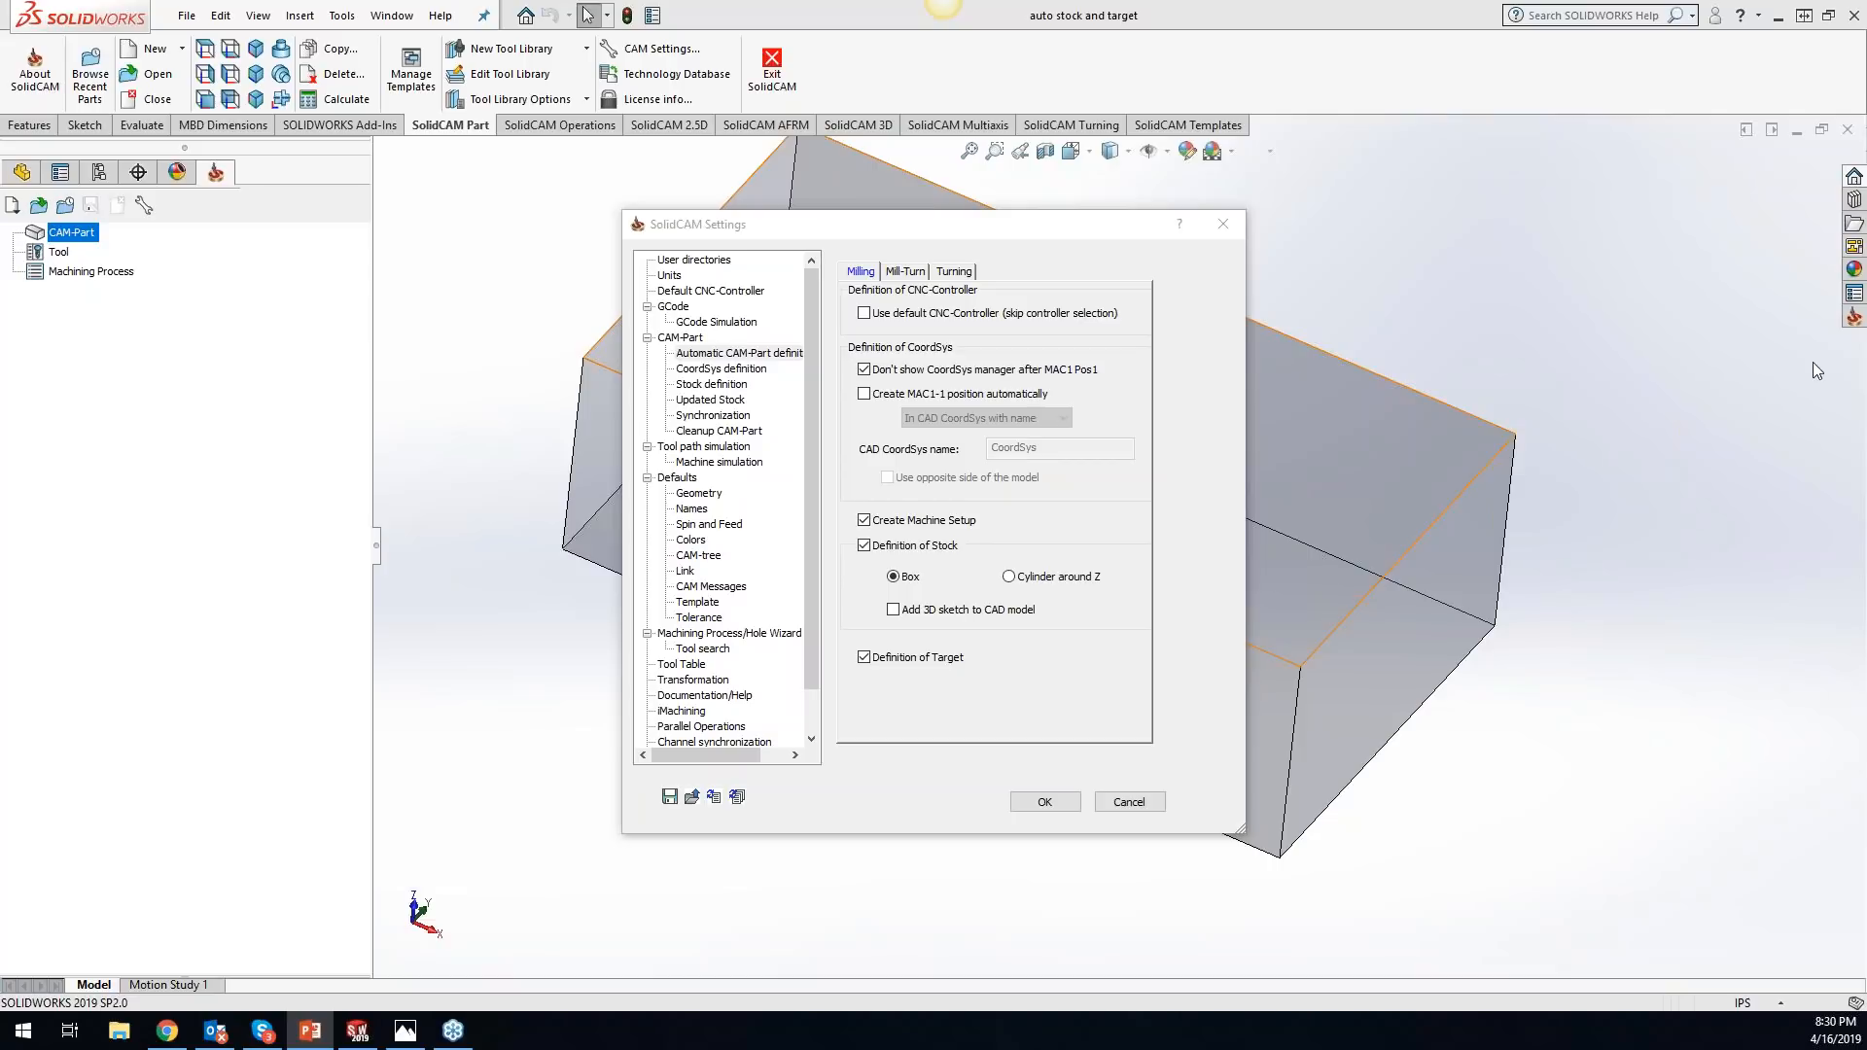
left_click(1223, 224)
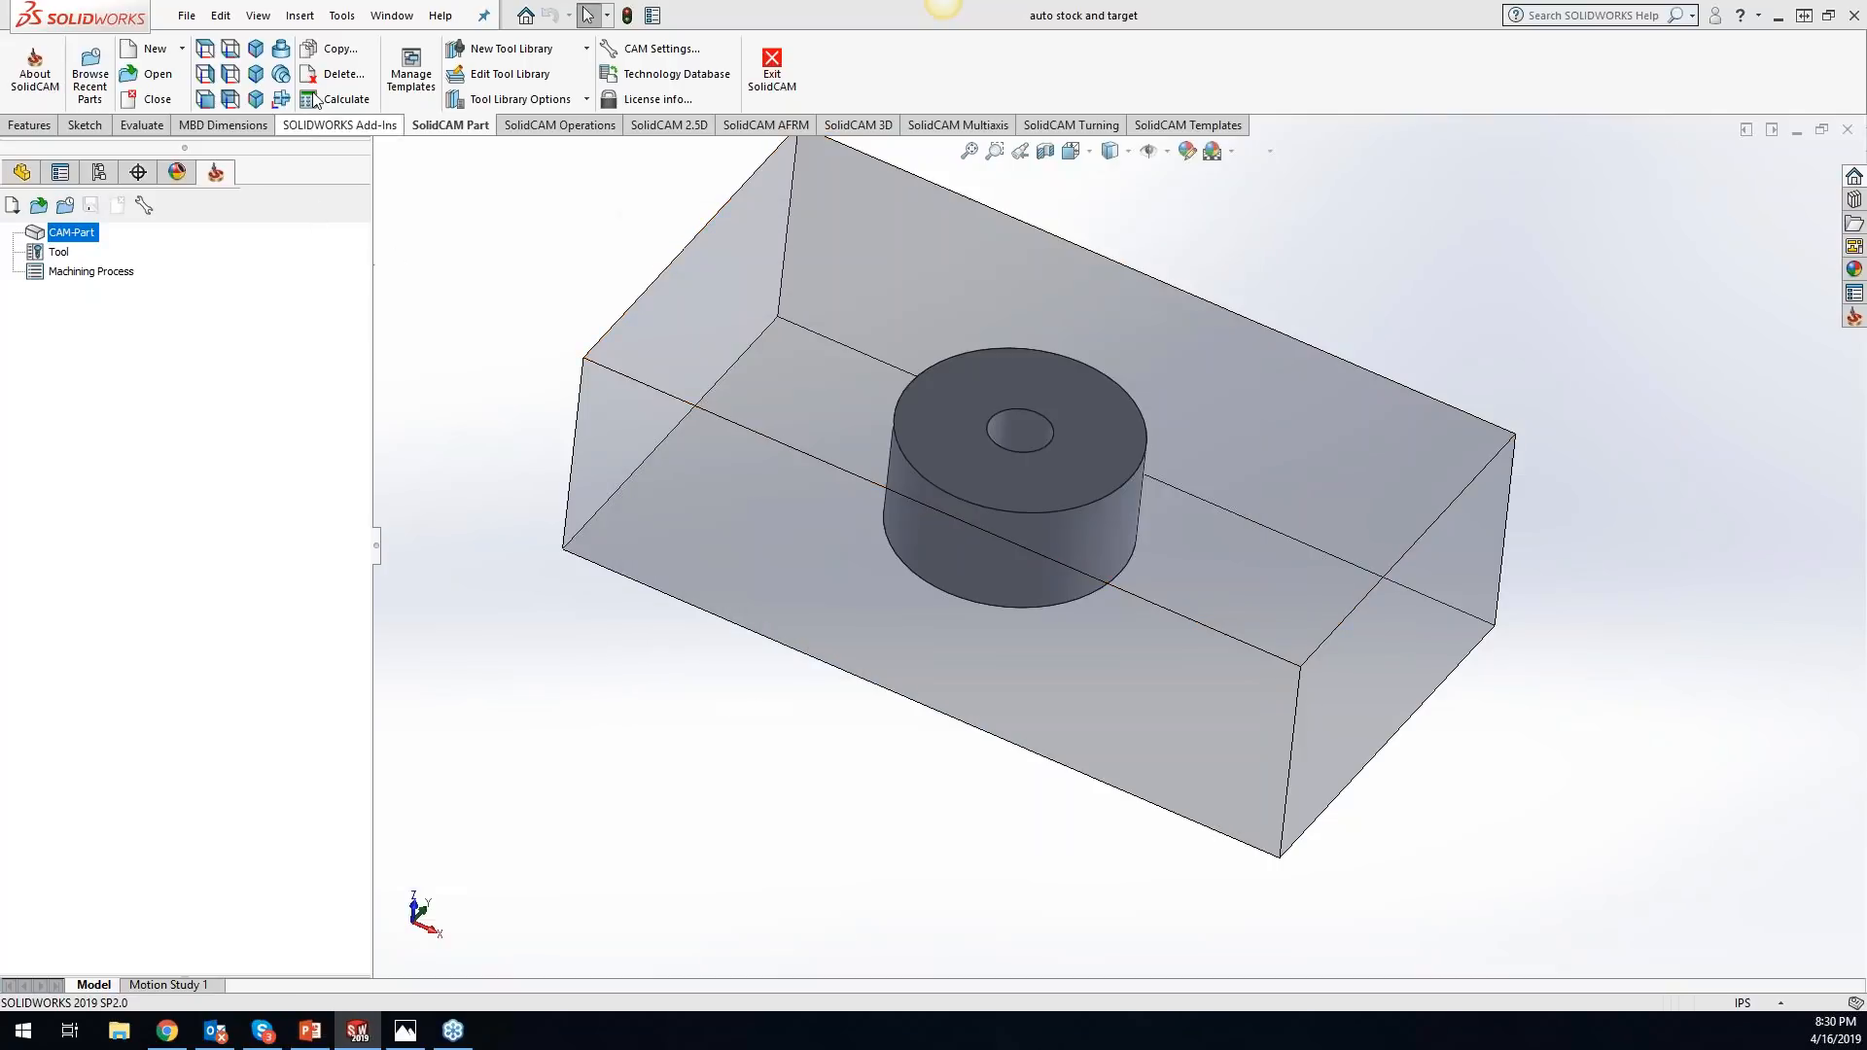
- Open the recent CAM-Part 2_5D_Milling_2 and select its updated stock
left_click(343, 16)
mouse_move(528, 92)
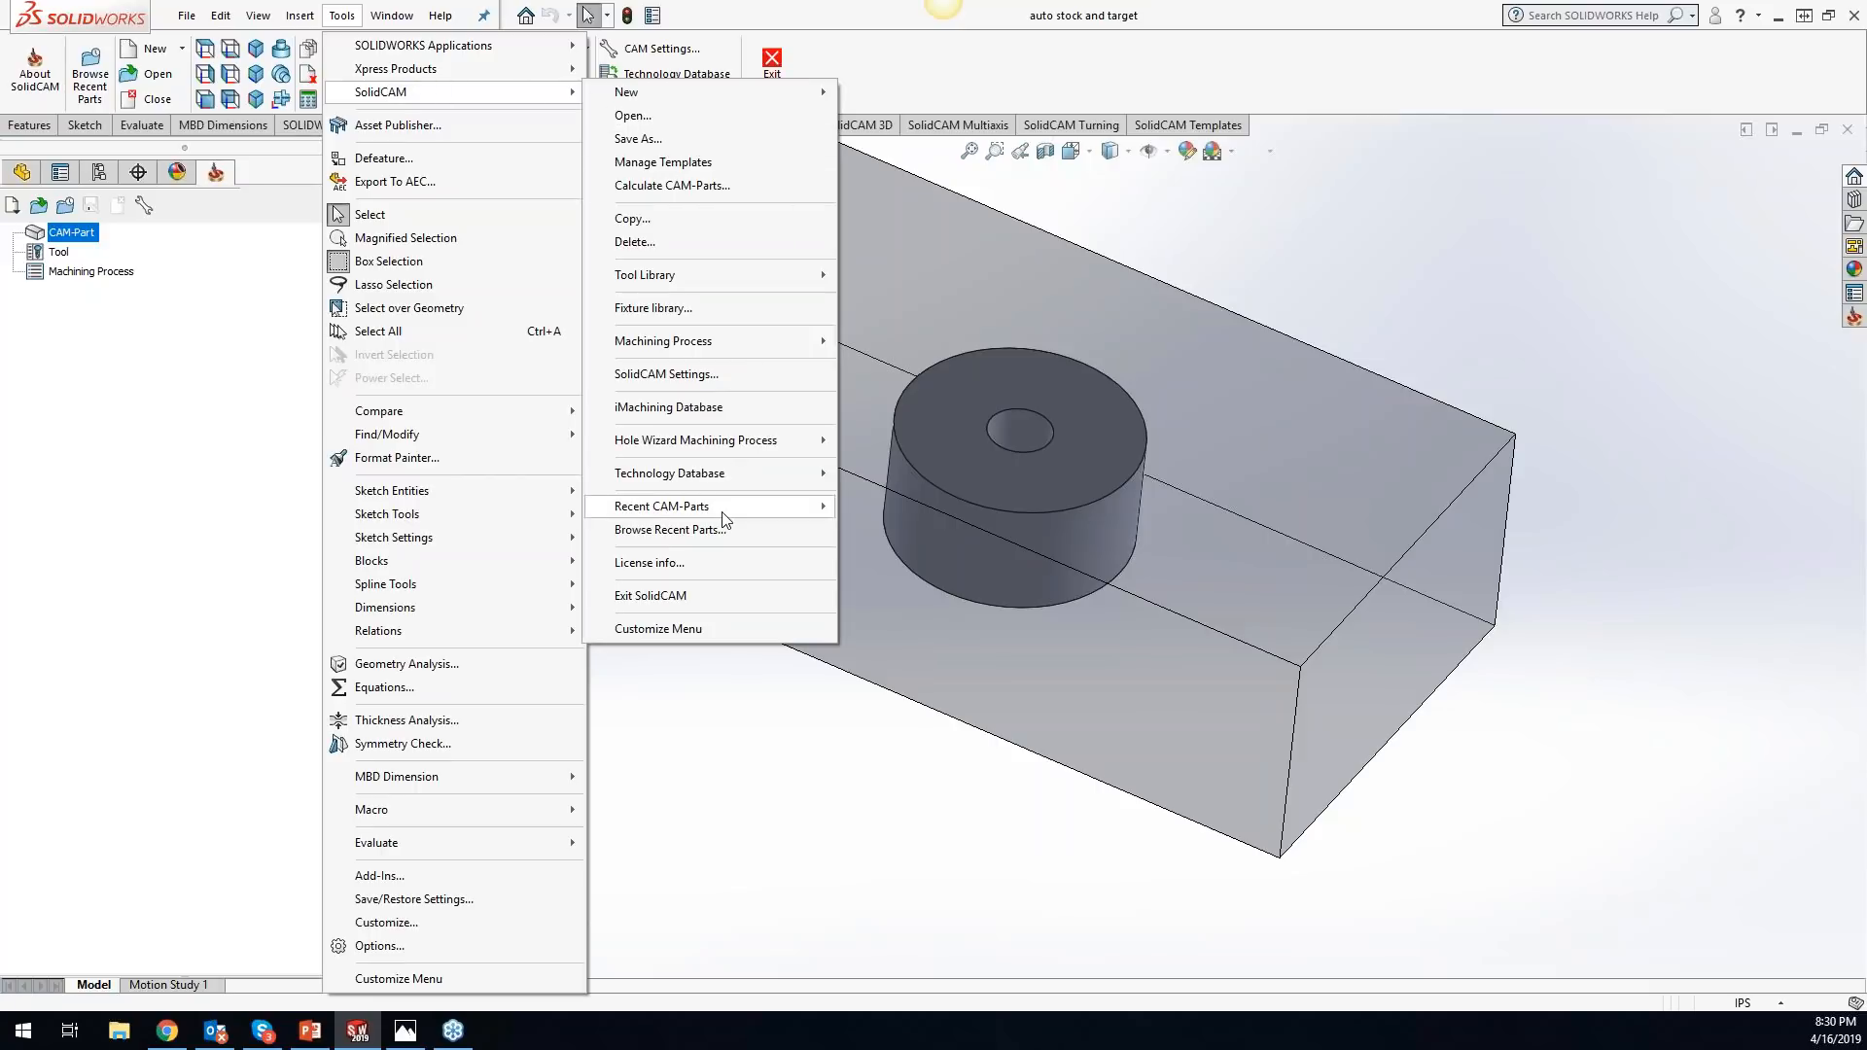
mouse_move(725, 513)
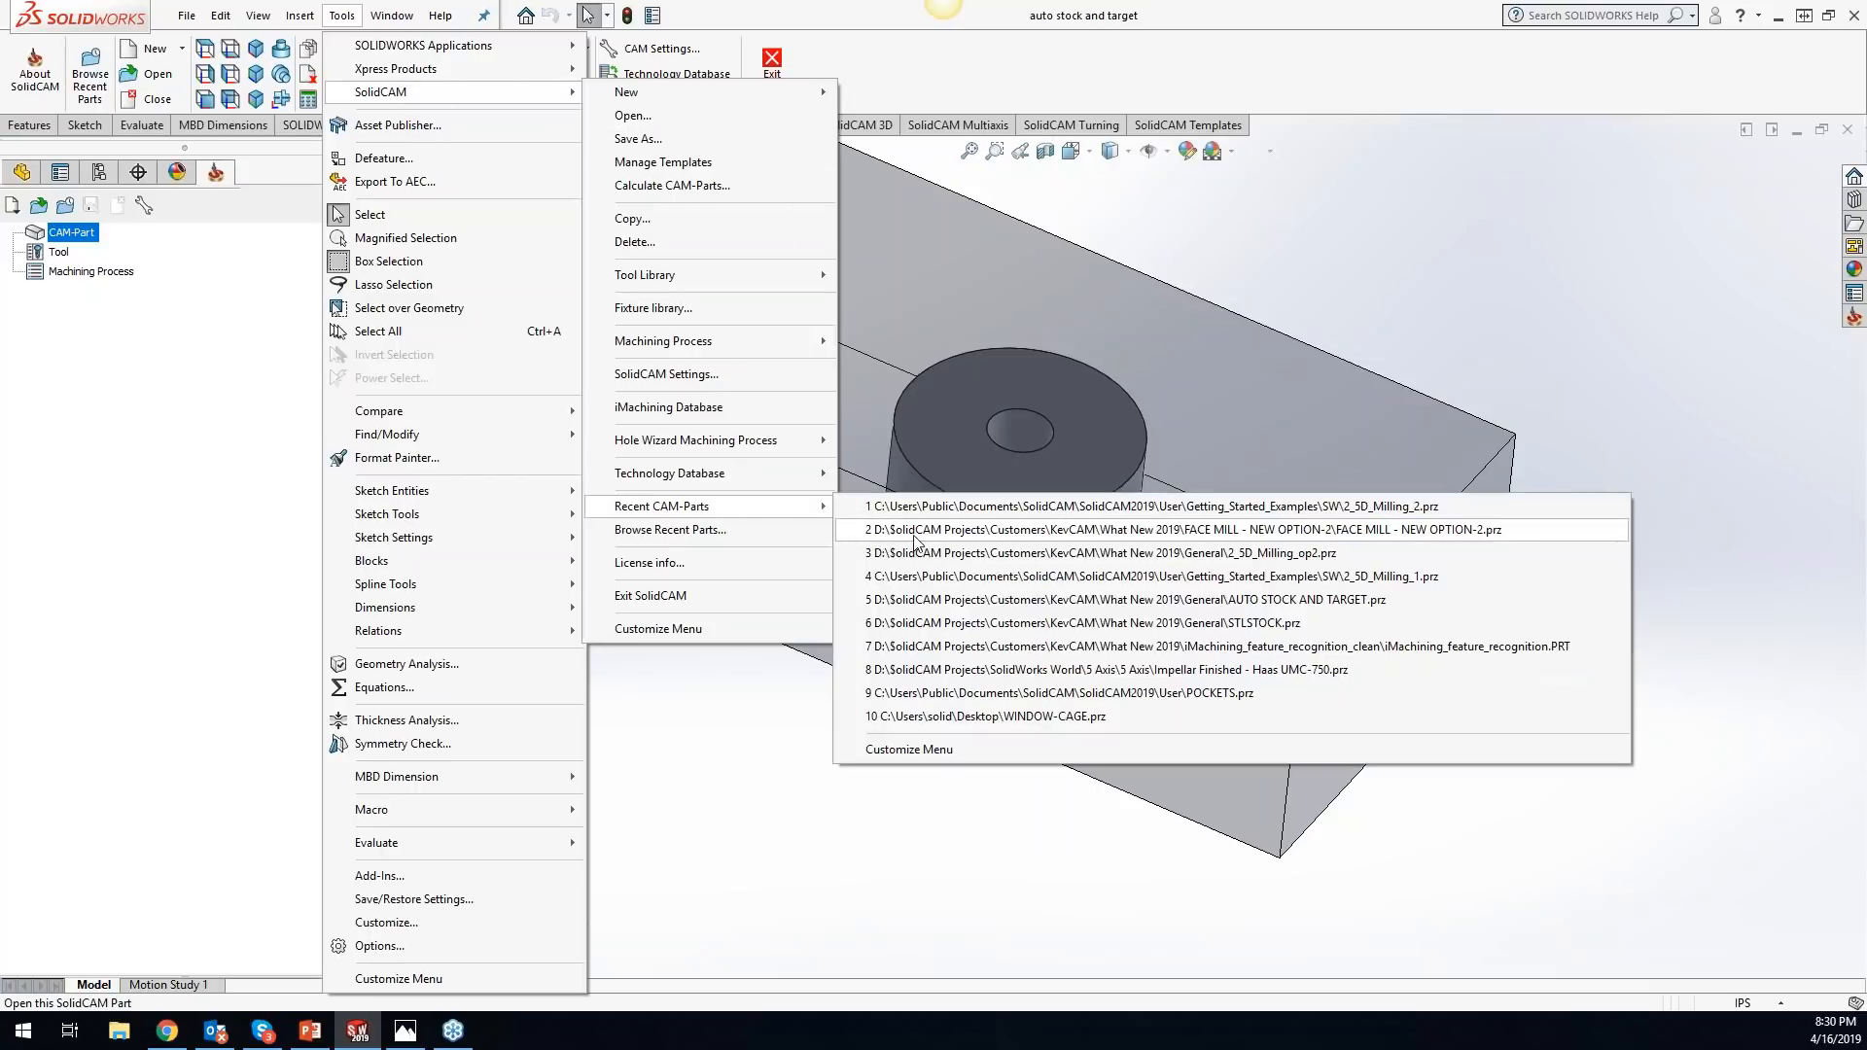
left_click(931, 515)
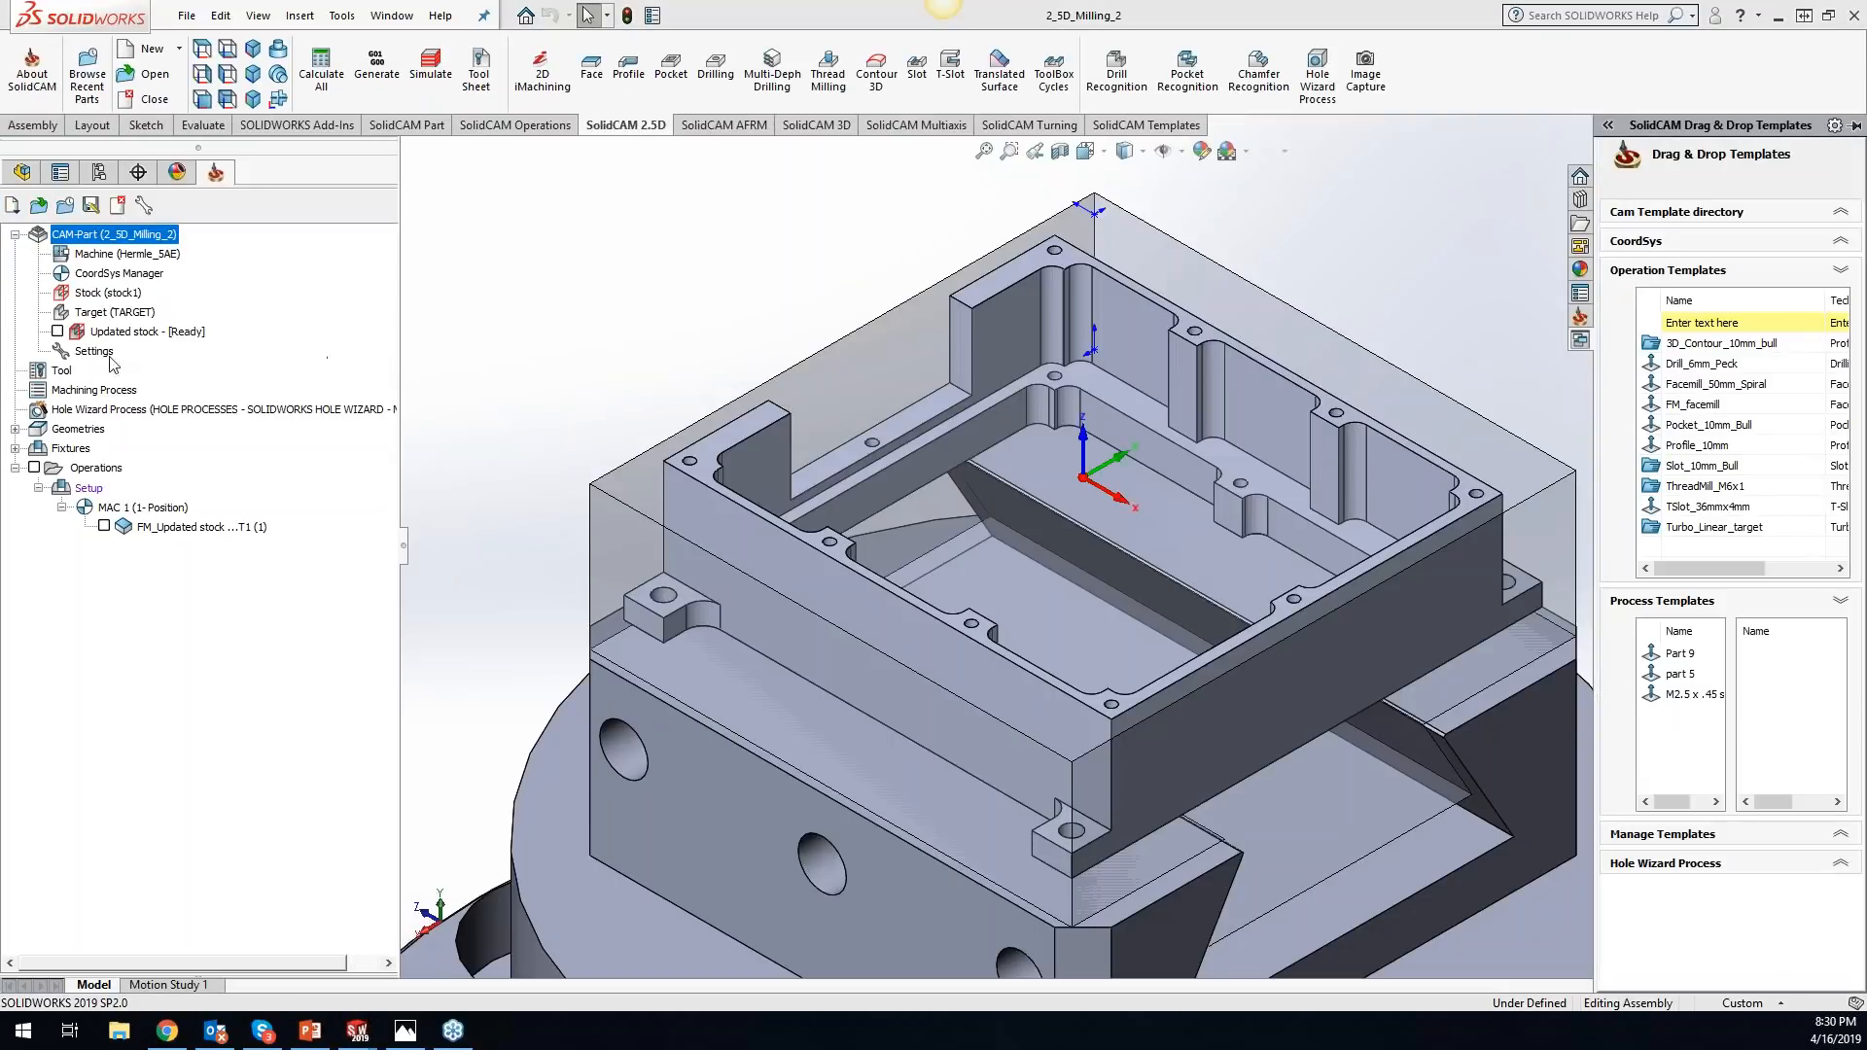
left_click(61, 333)
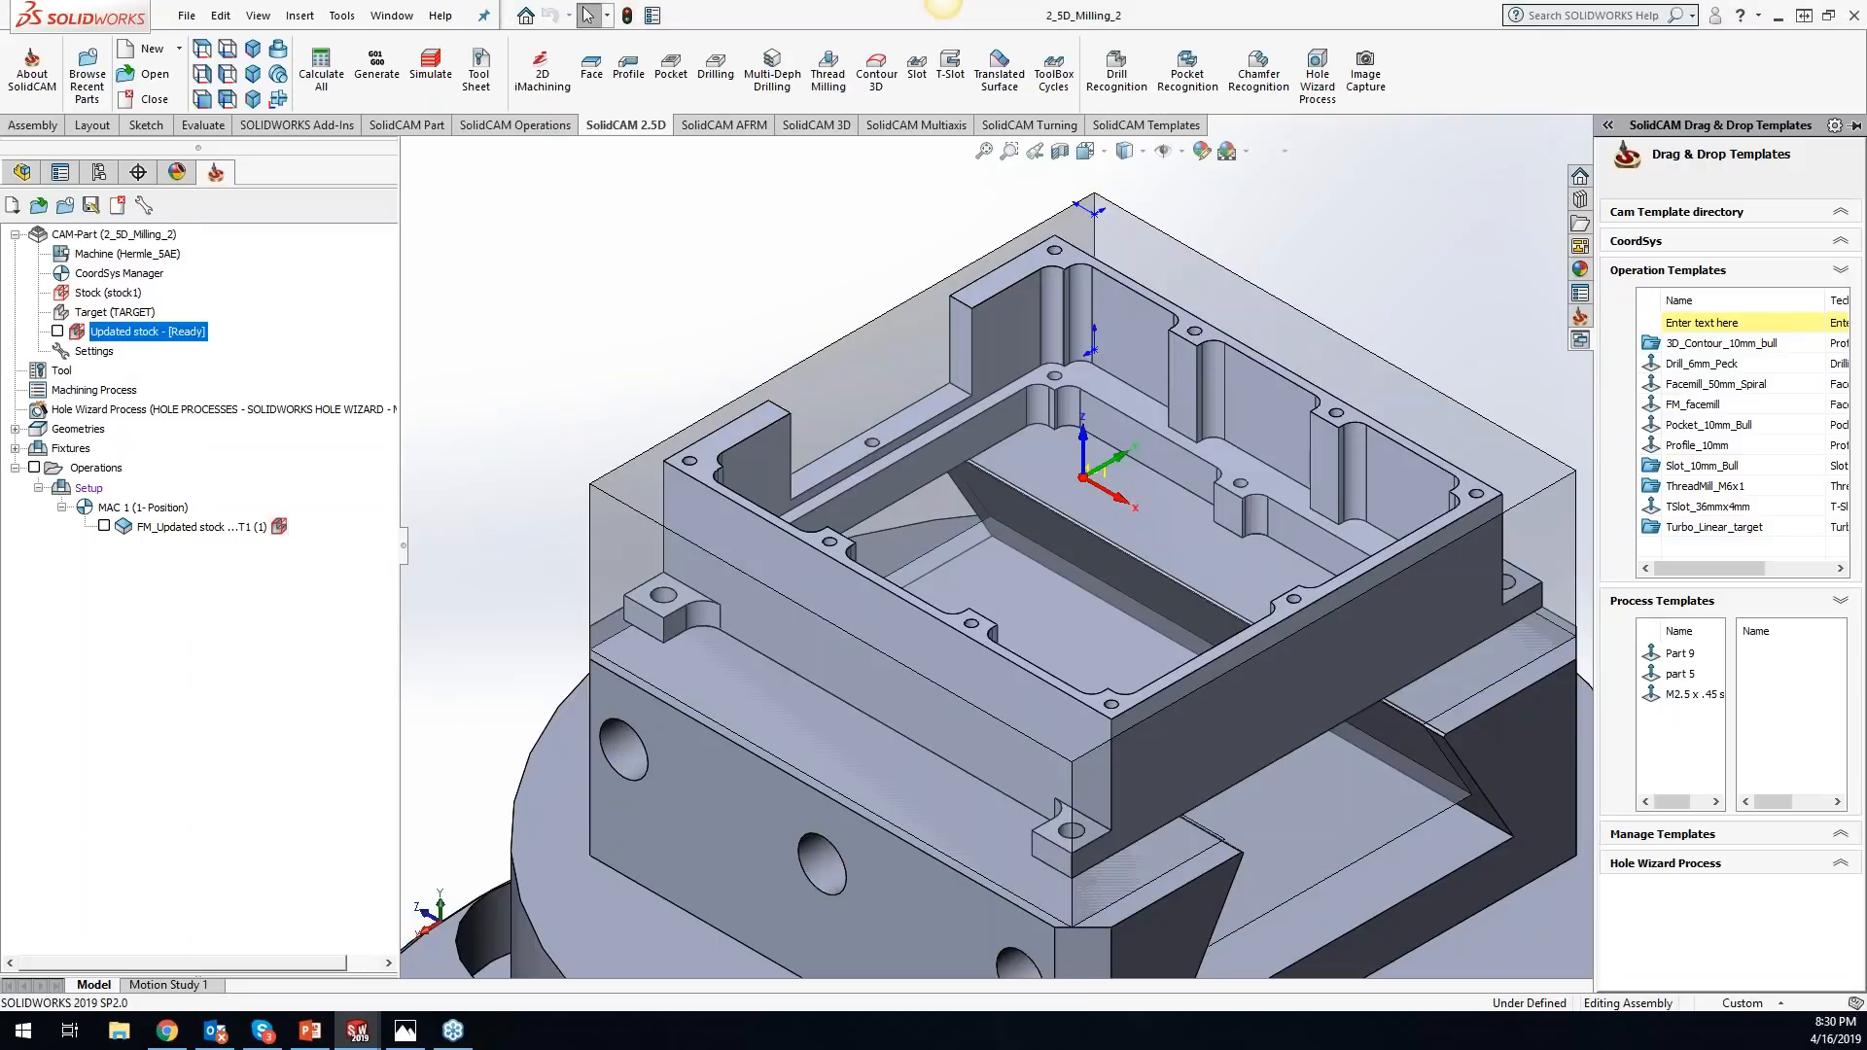
- Reload the CAM-Part 2_5D_Milling_2 from the SW folder inside Getting_Started_Examples
left_click(354, 15)
mouse_move(439, 112)
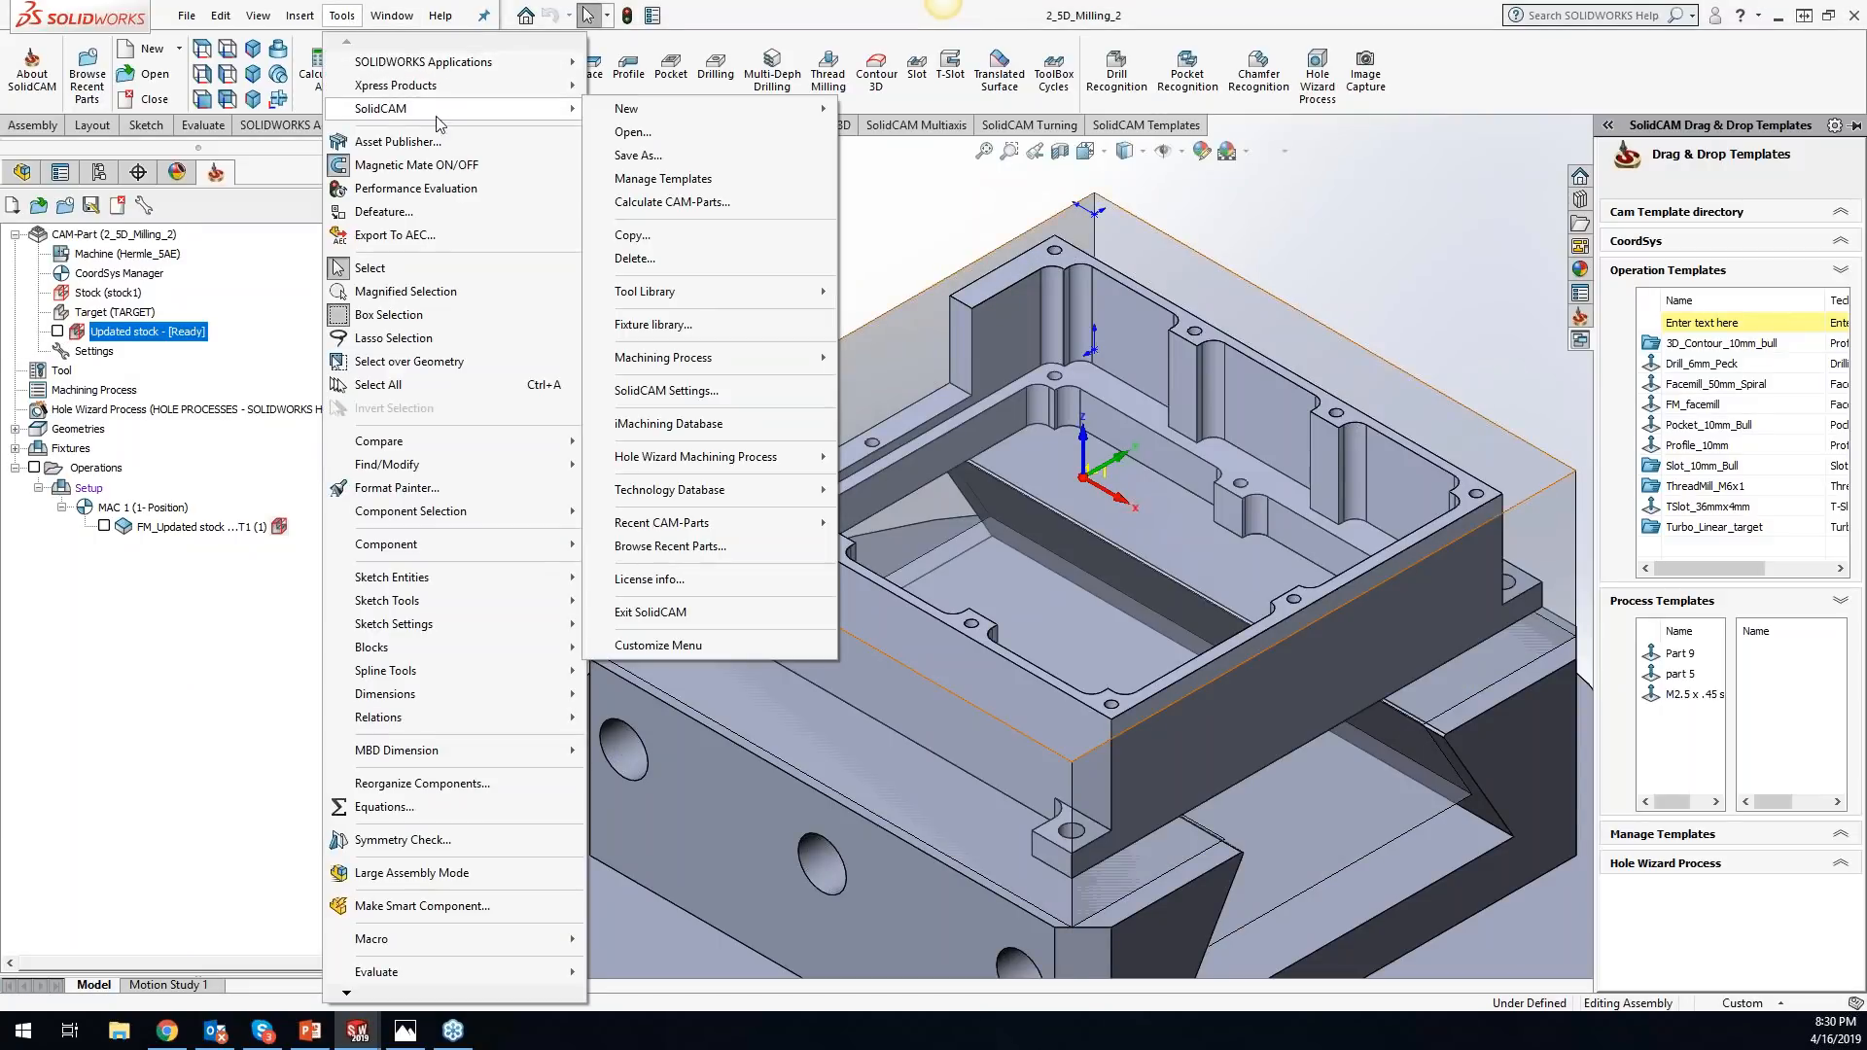
left_click(696, 136)
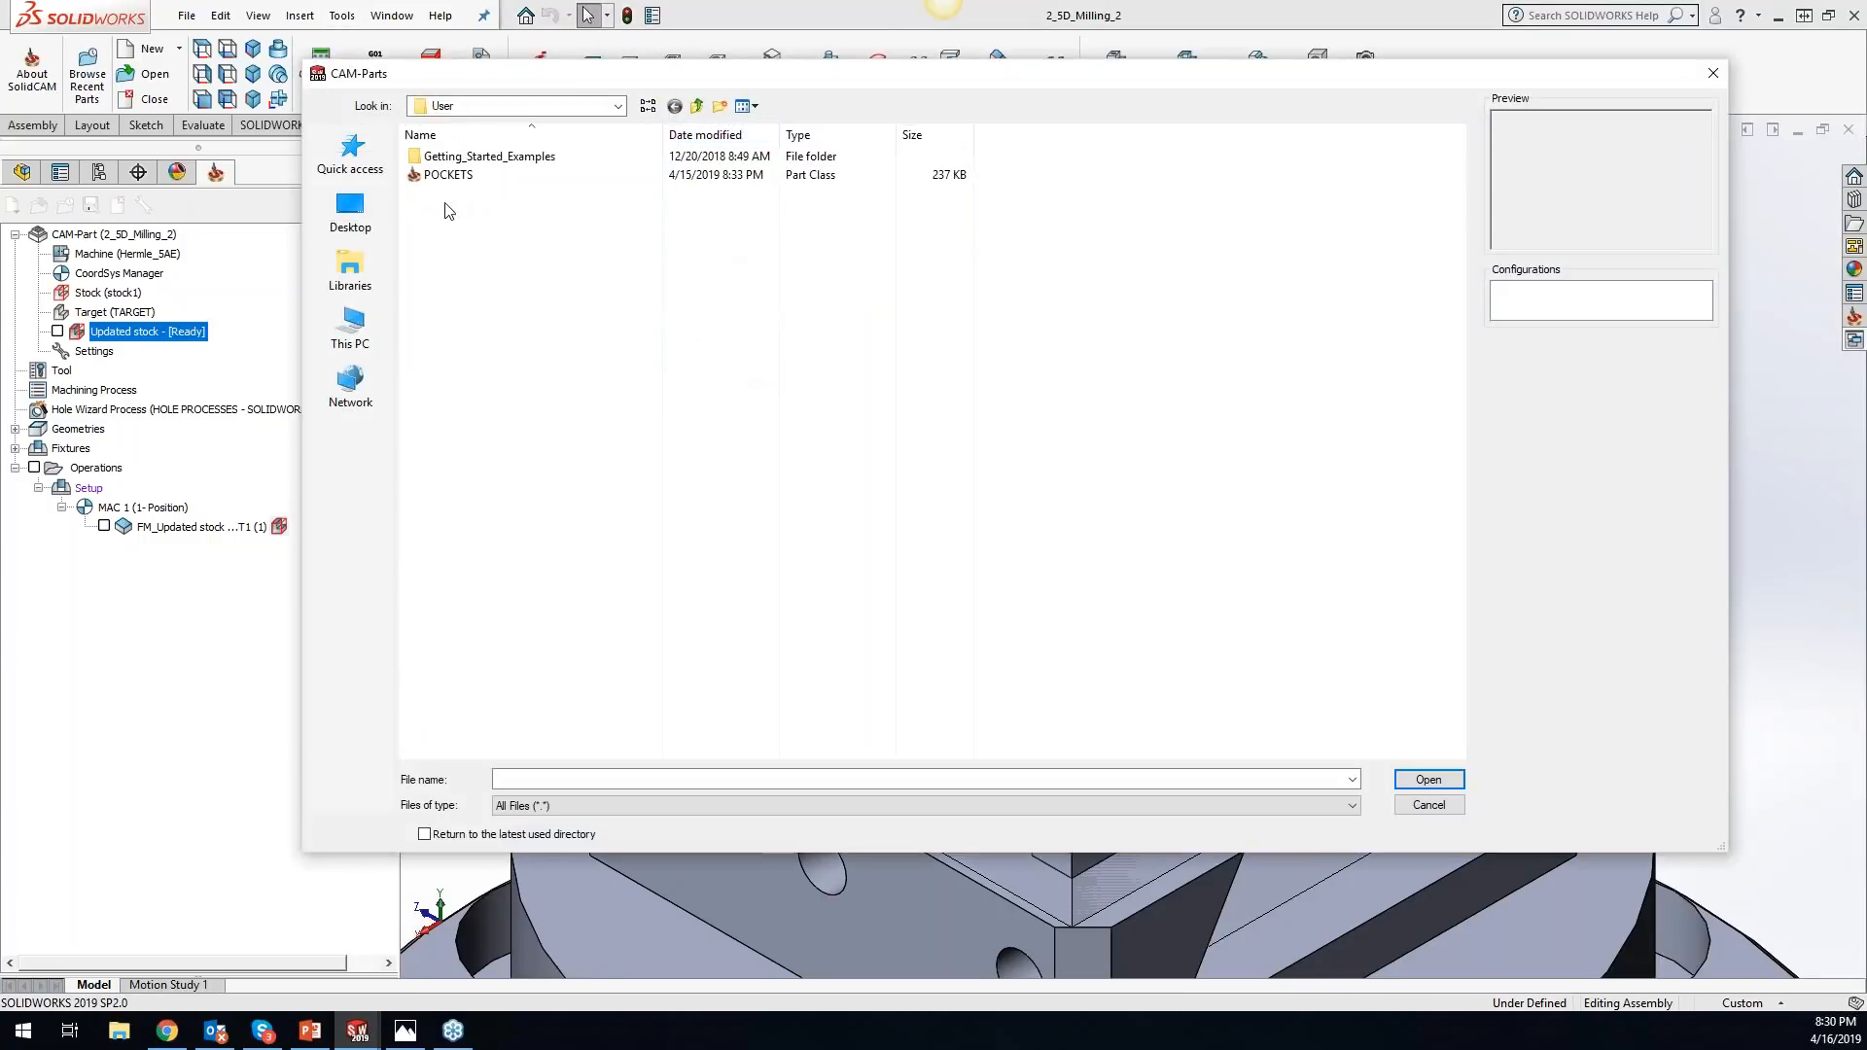
double_click(489, 157)
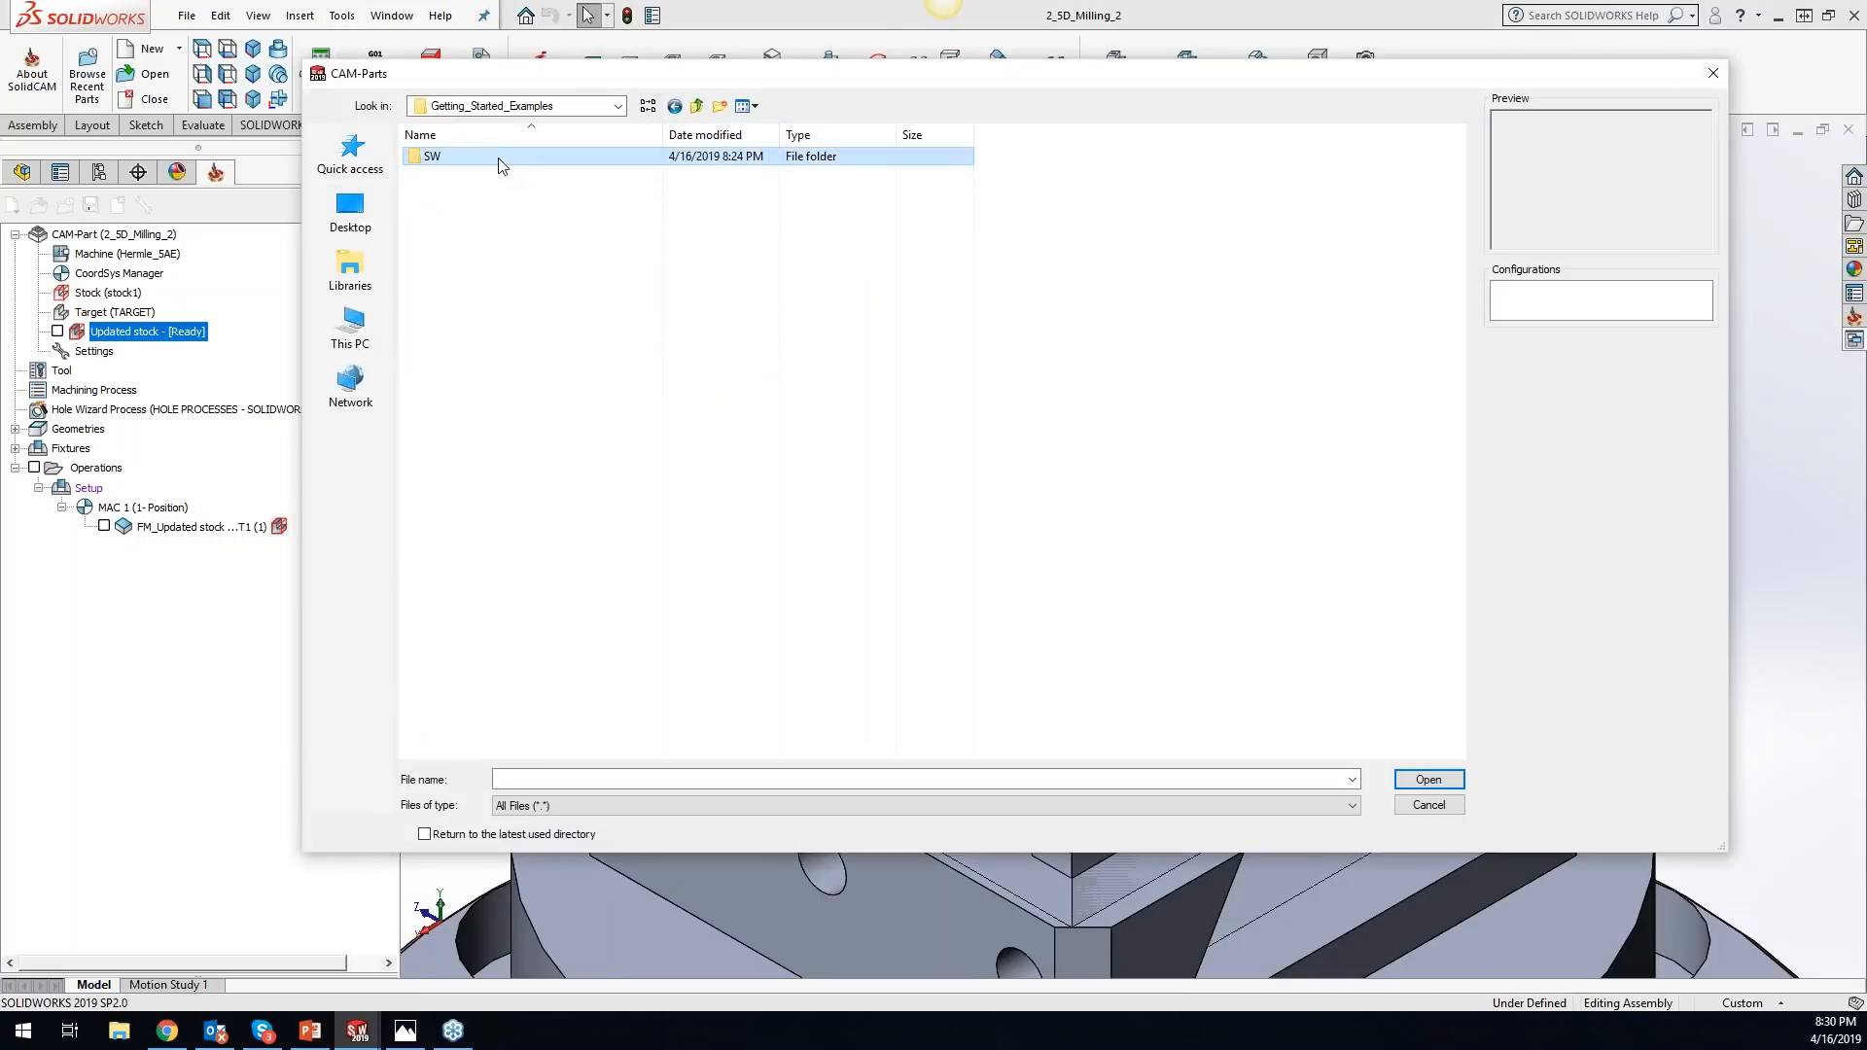
double_click(497, 161)
left_click(472, 176)
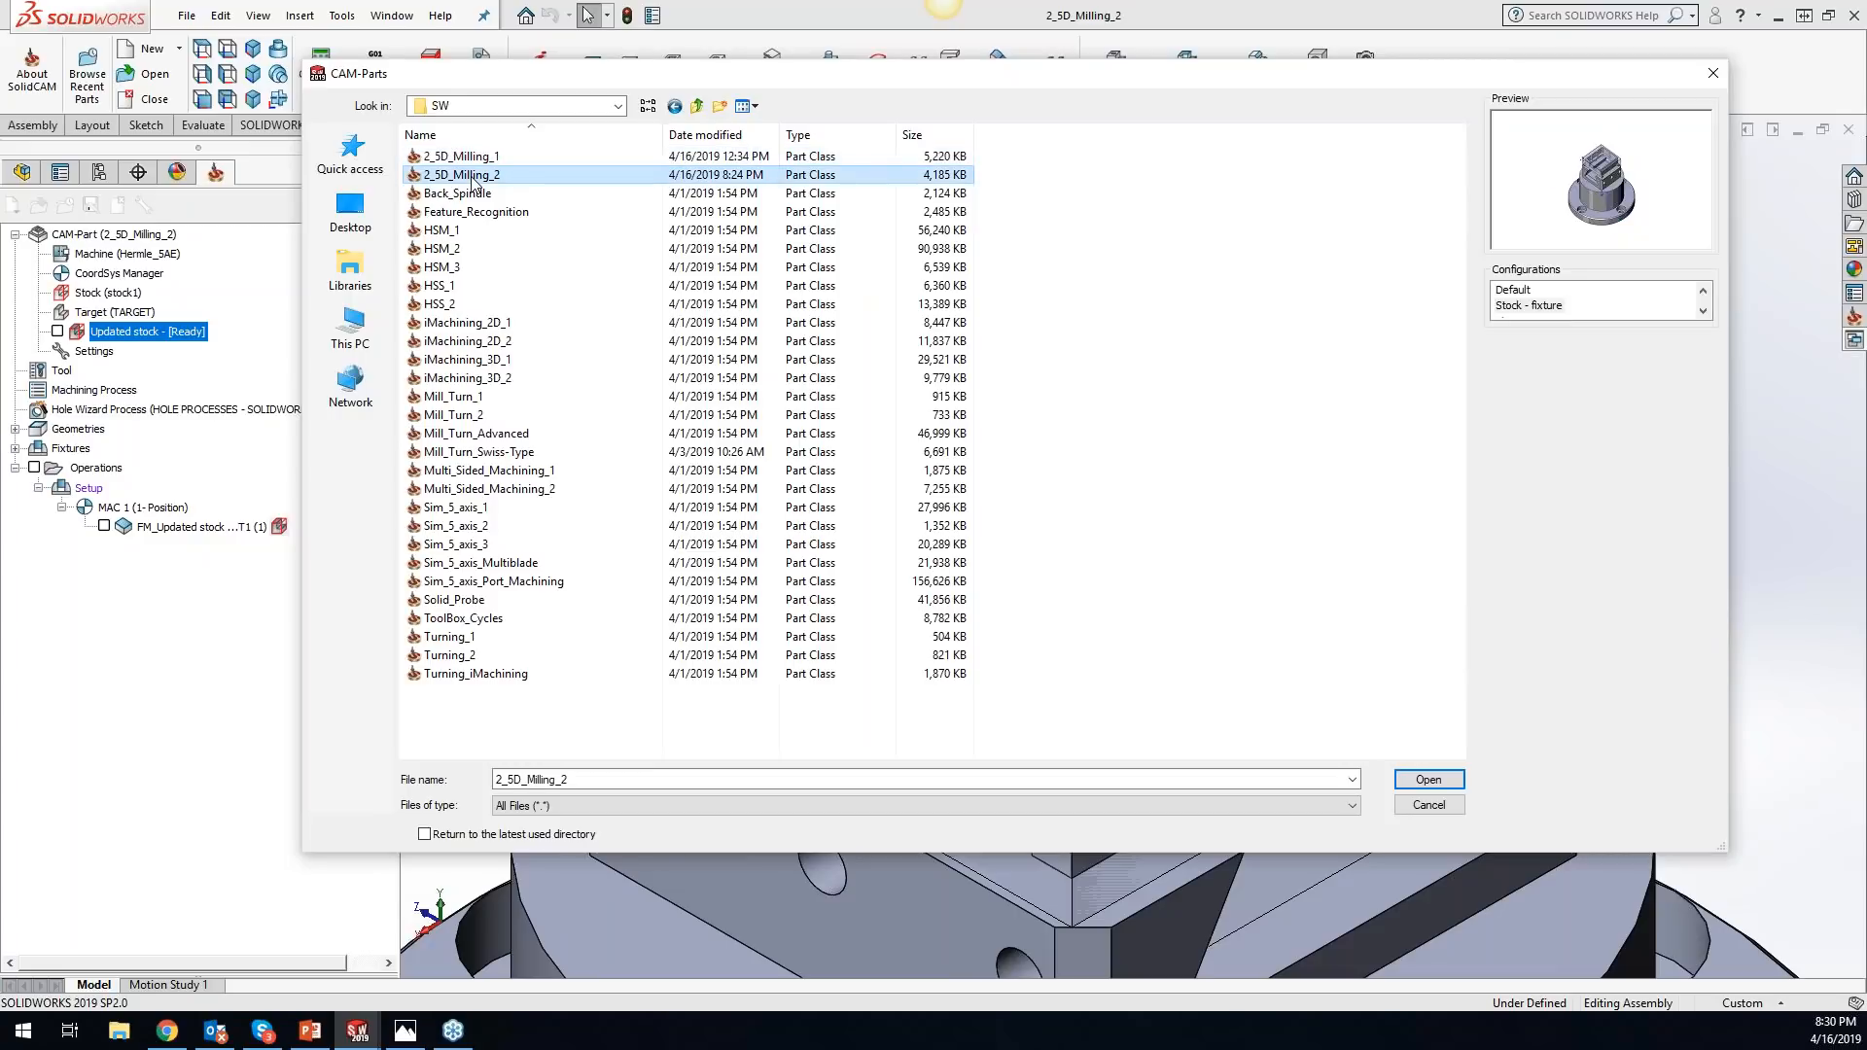
left_click(1424, 779)
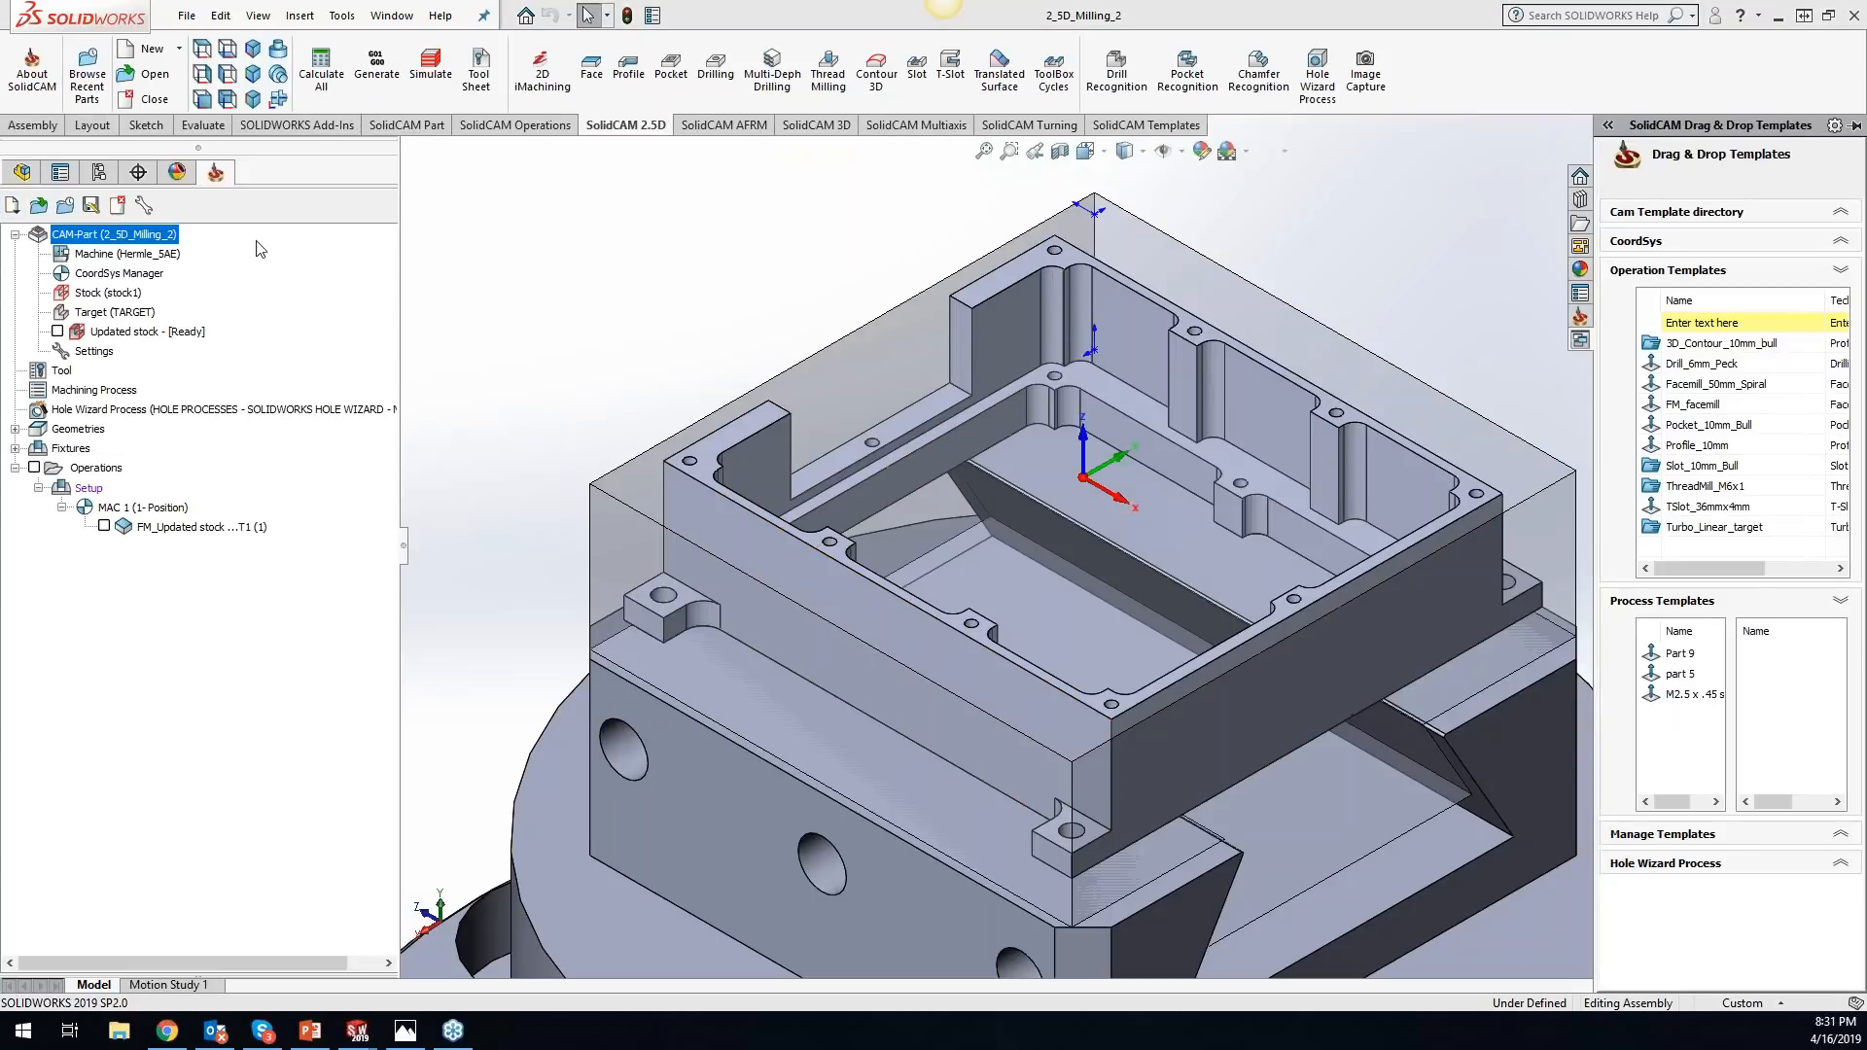
- Open the CAM-Part iMachining_2D_1 from the SW folder inside Getting_Started_Examples
left_click(341, 15)
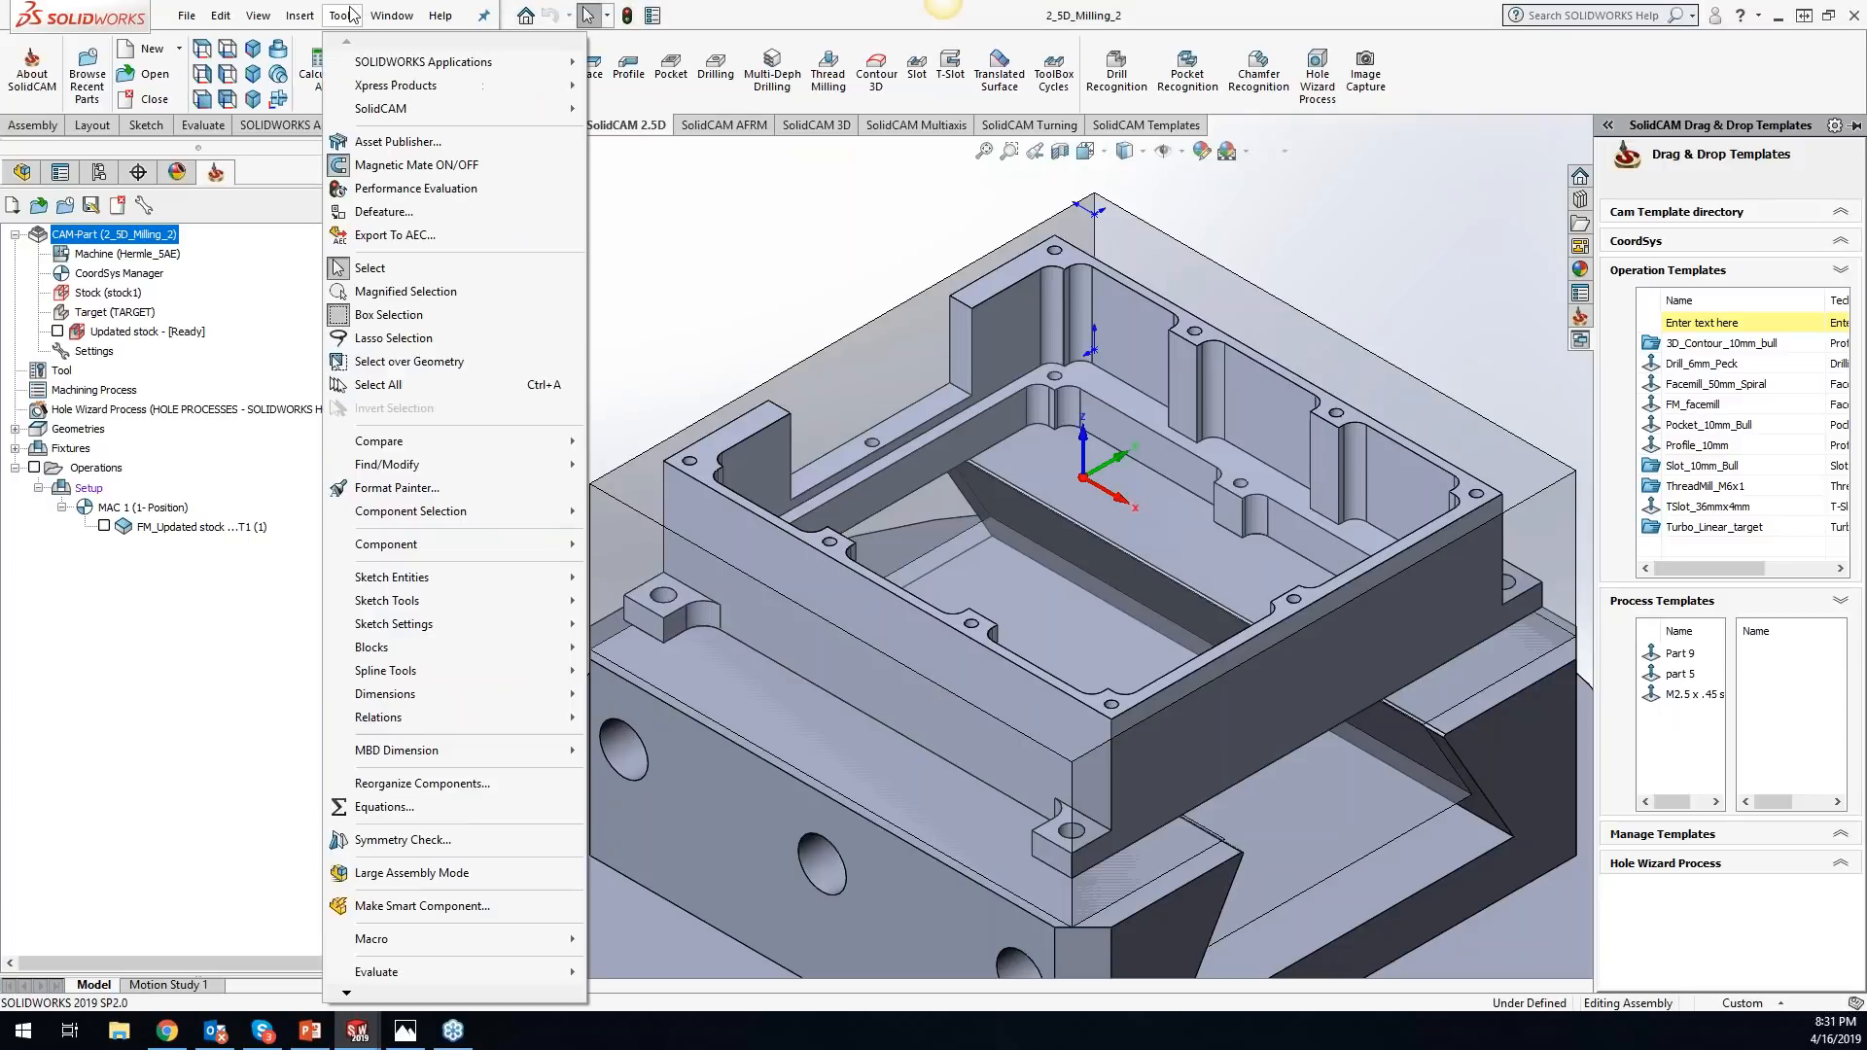
mouse_move(381, 116)
left_click(680, 132)
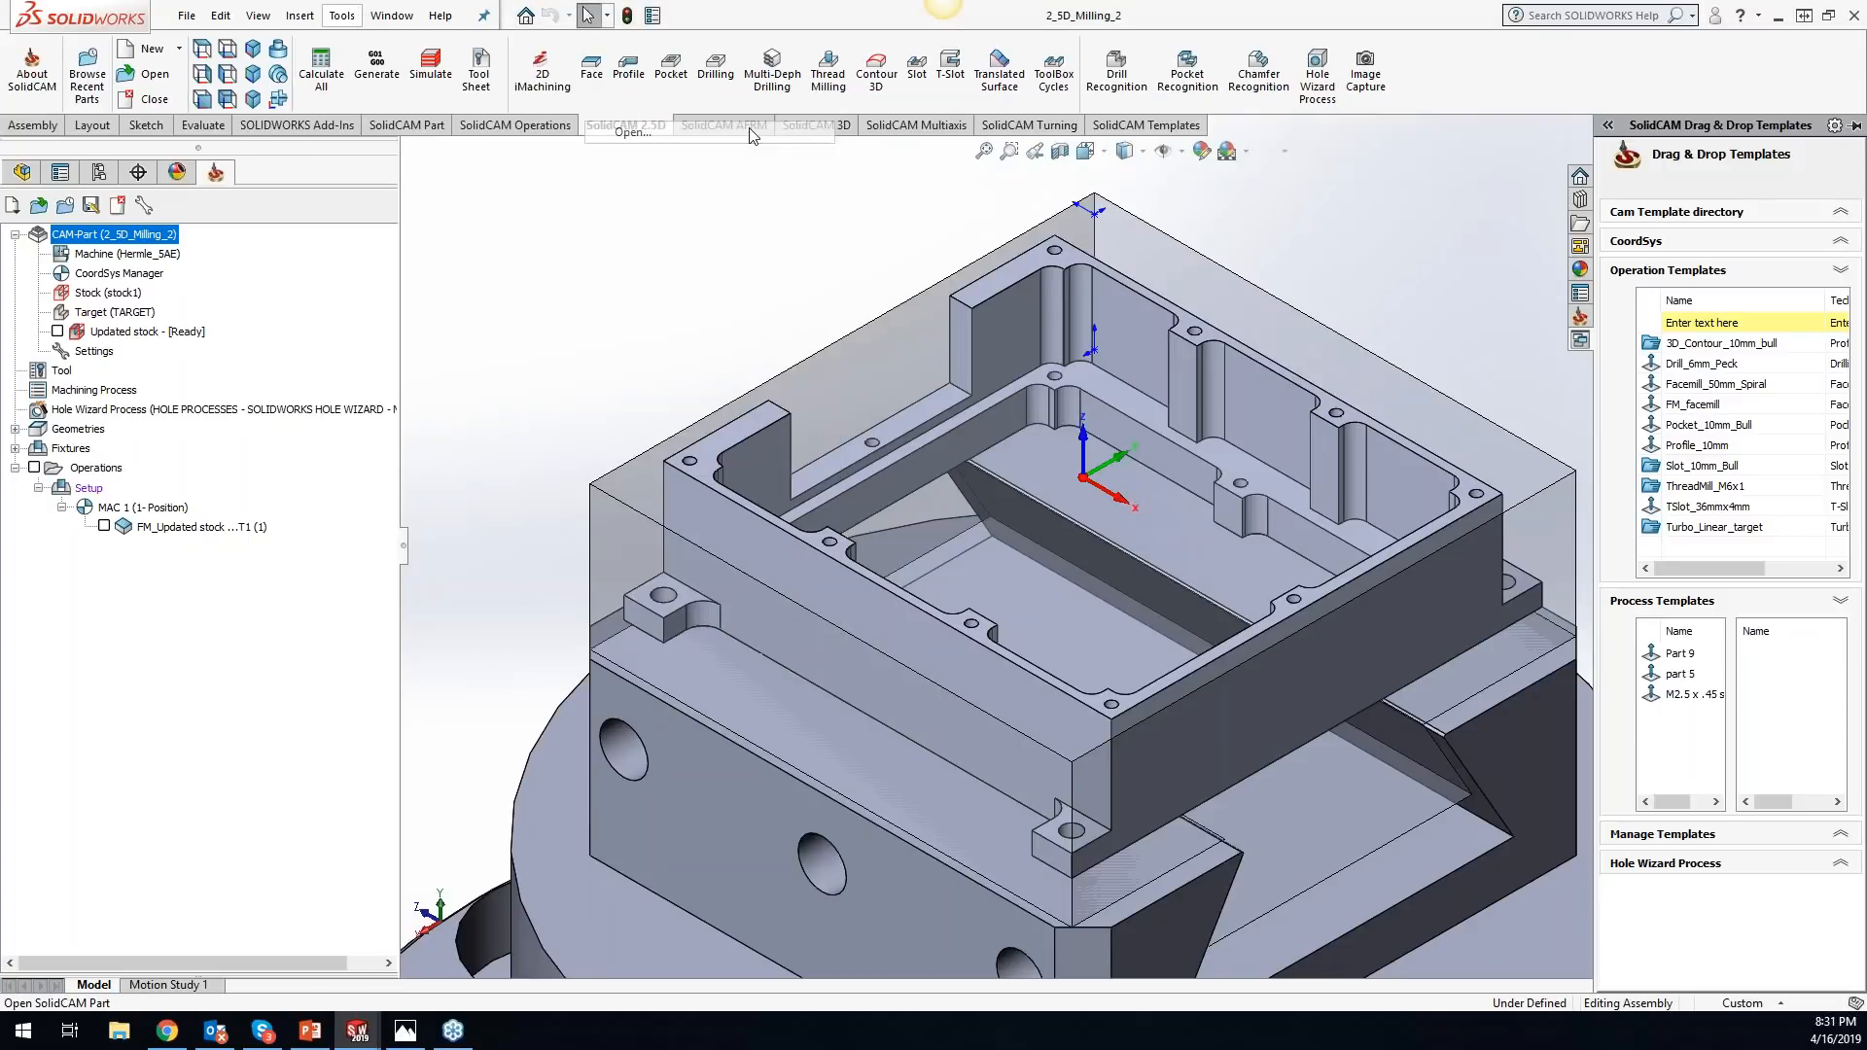
double_click(506, 157)
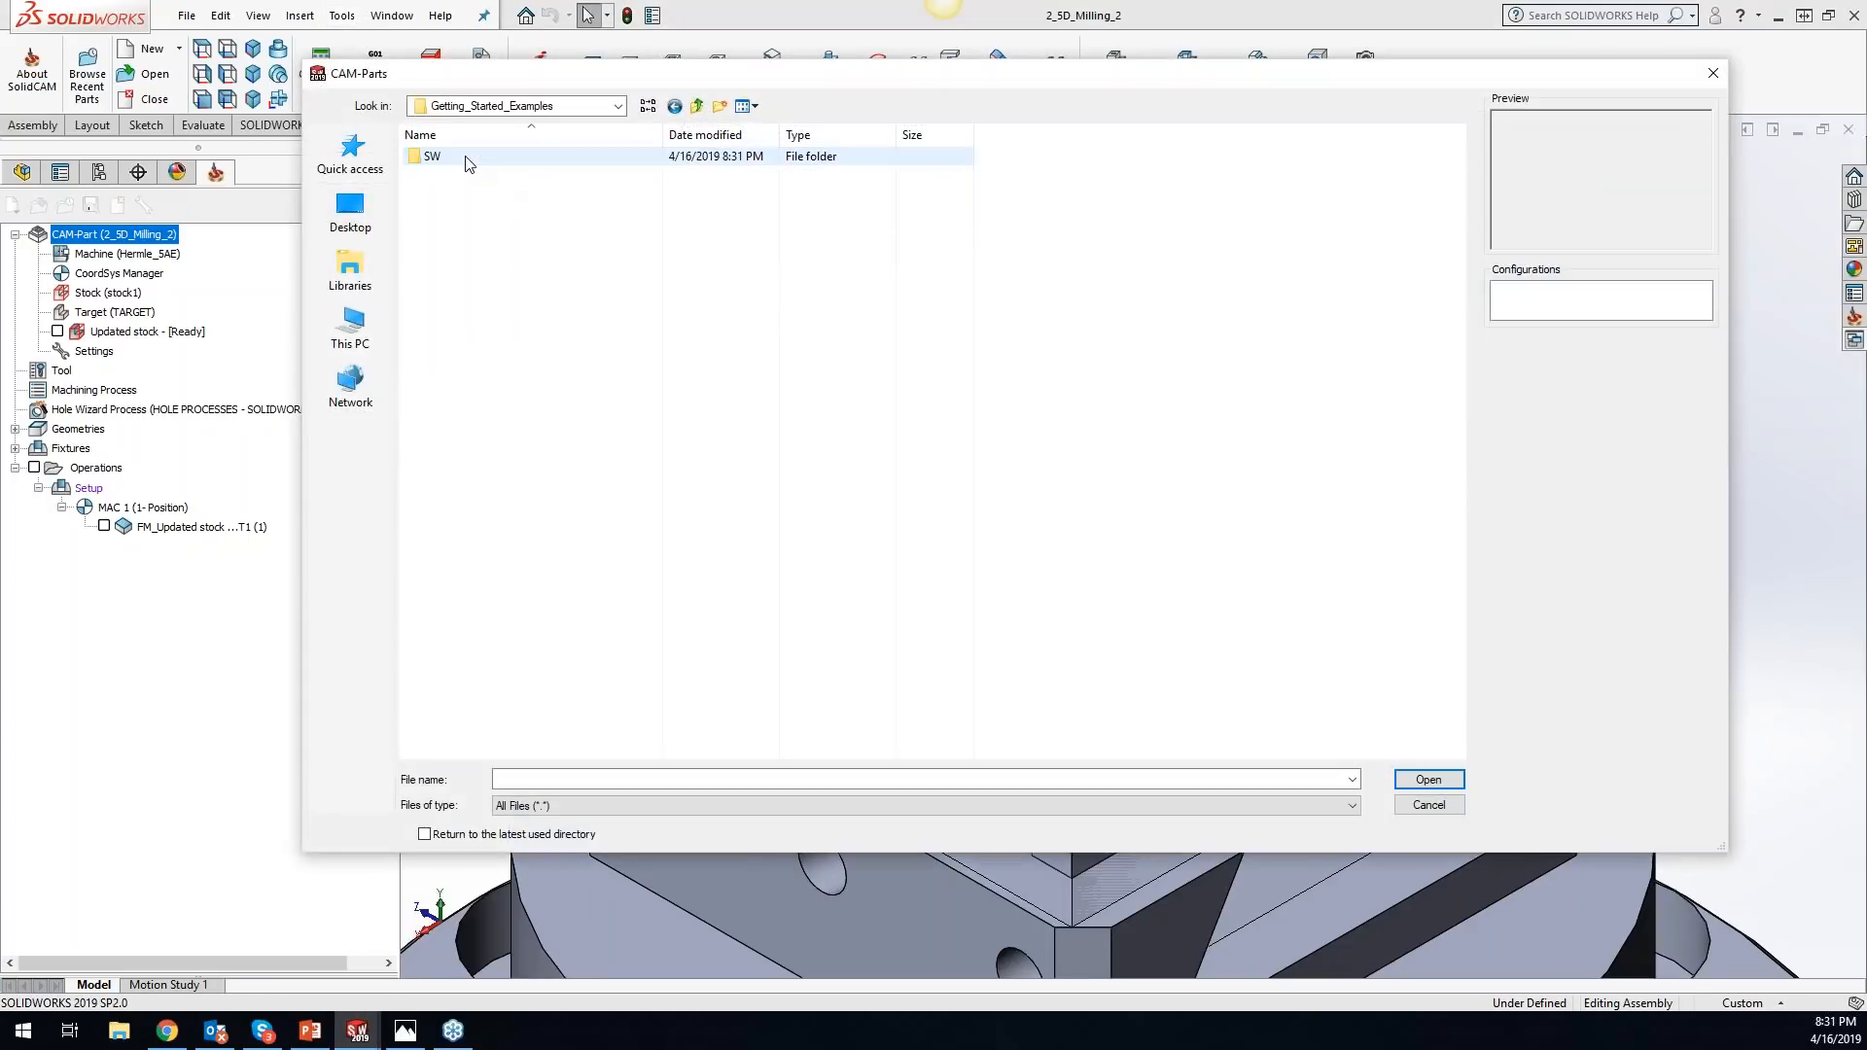
double_click(515, 158)
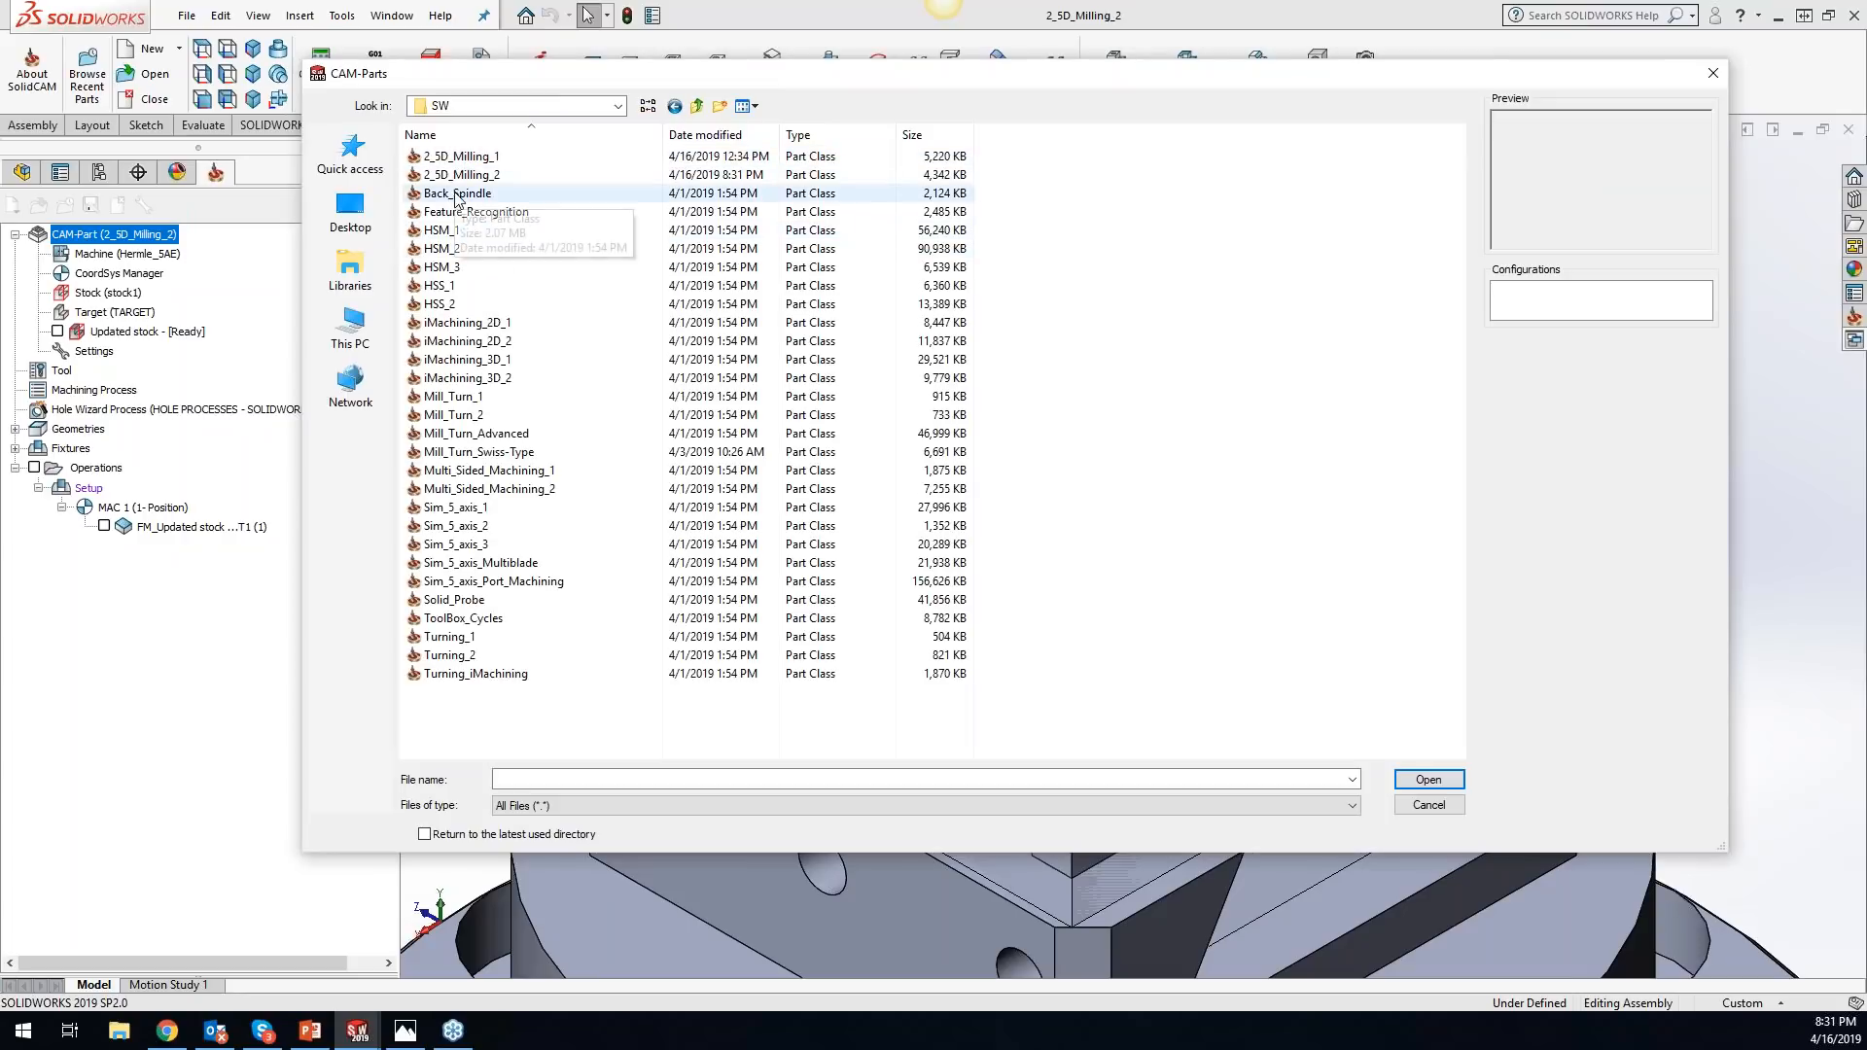
left_click(463, 324)
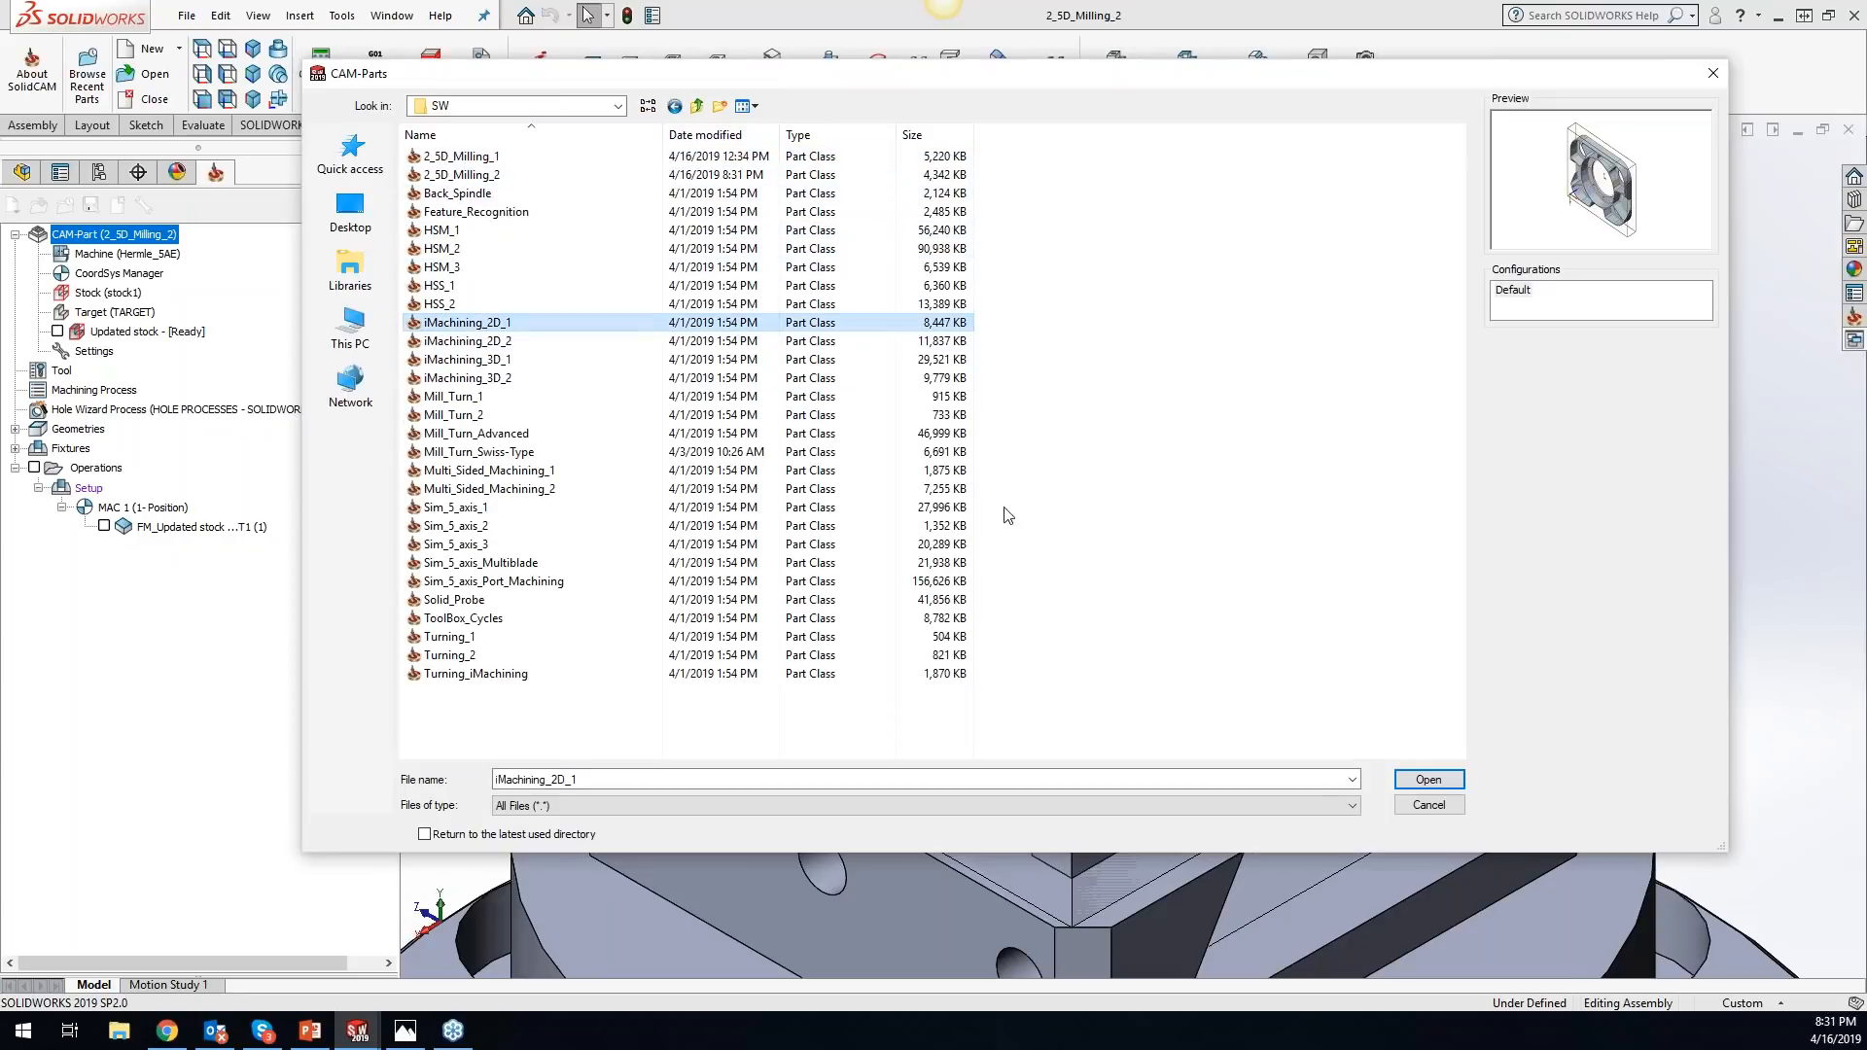
left_click(1407, 783)
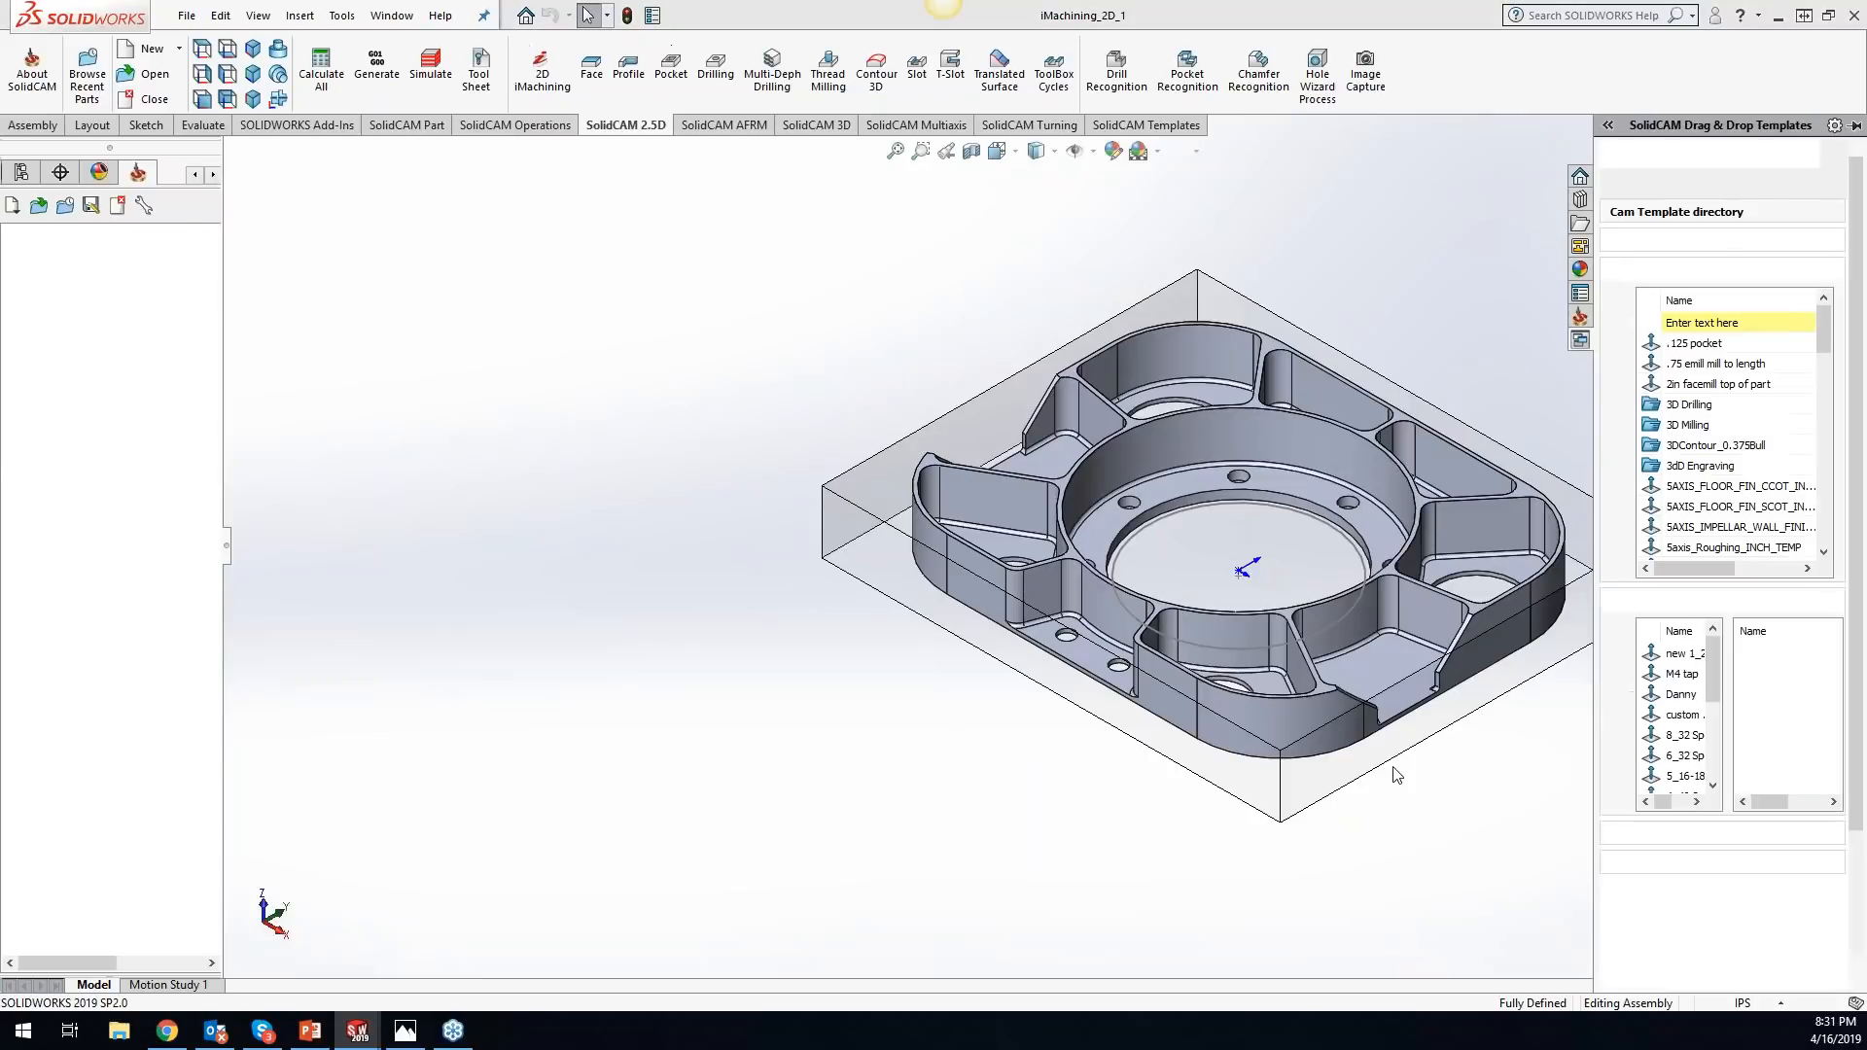
left_click(1482, 311)
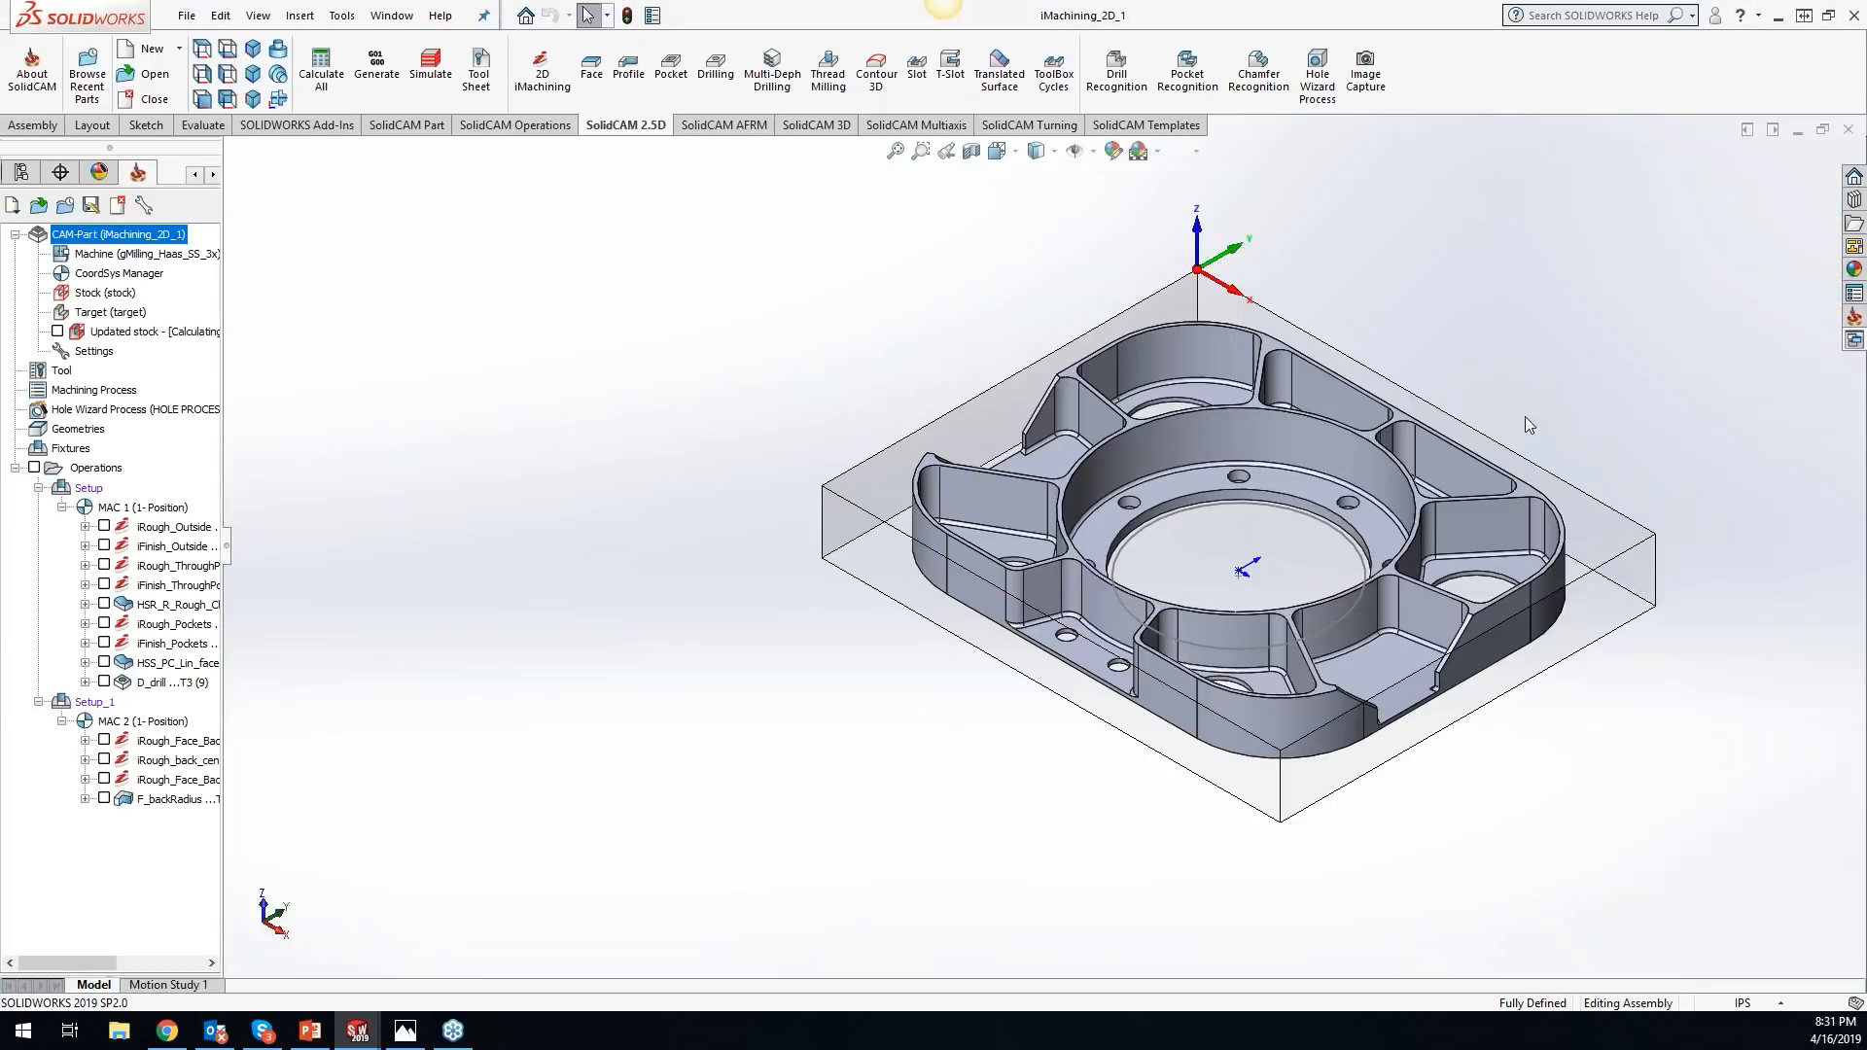
- Widen the CAM tree until the full operation names fit, and turn on the display of the updated stock
scroll(1516, 470, "up", 2)
scroll(1516, 471, "down", 1)
scroll(1515, 470, "down", 2)
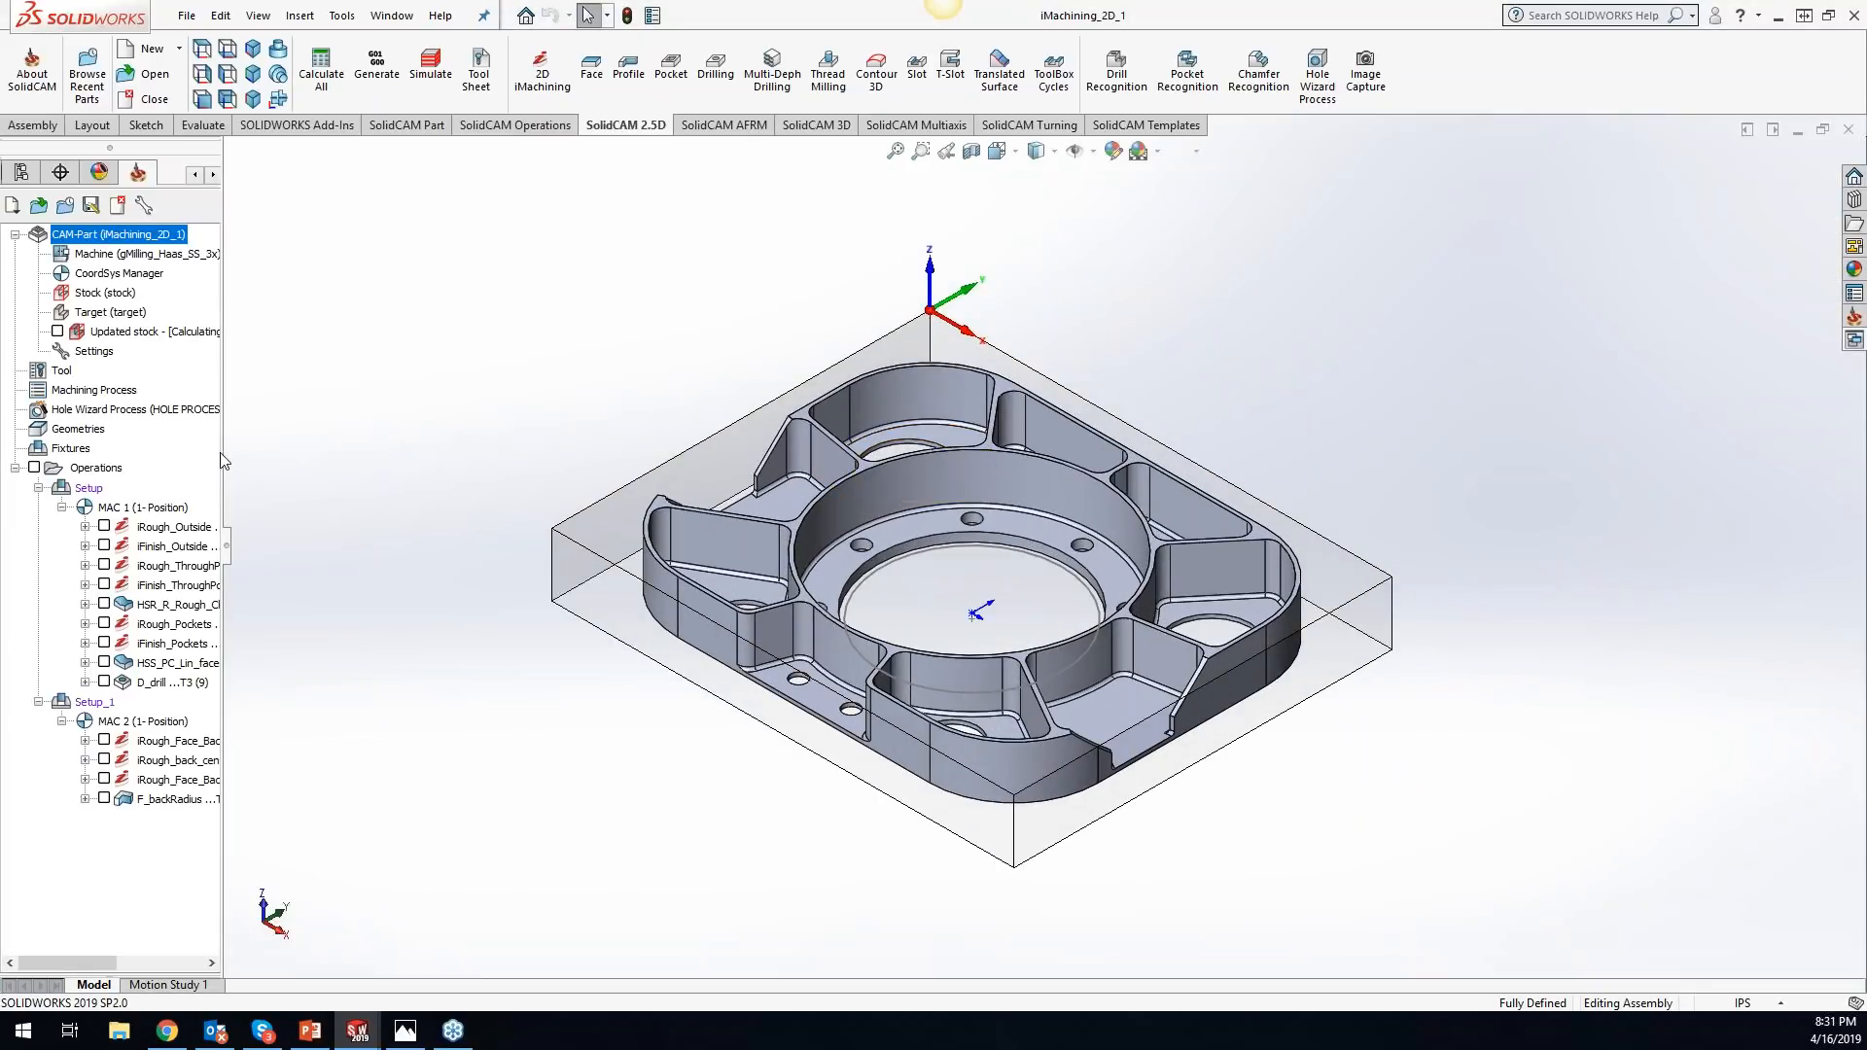
left_click_drag(224, 453, 438, 451)
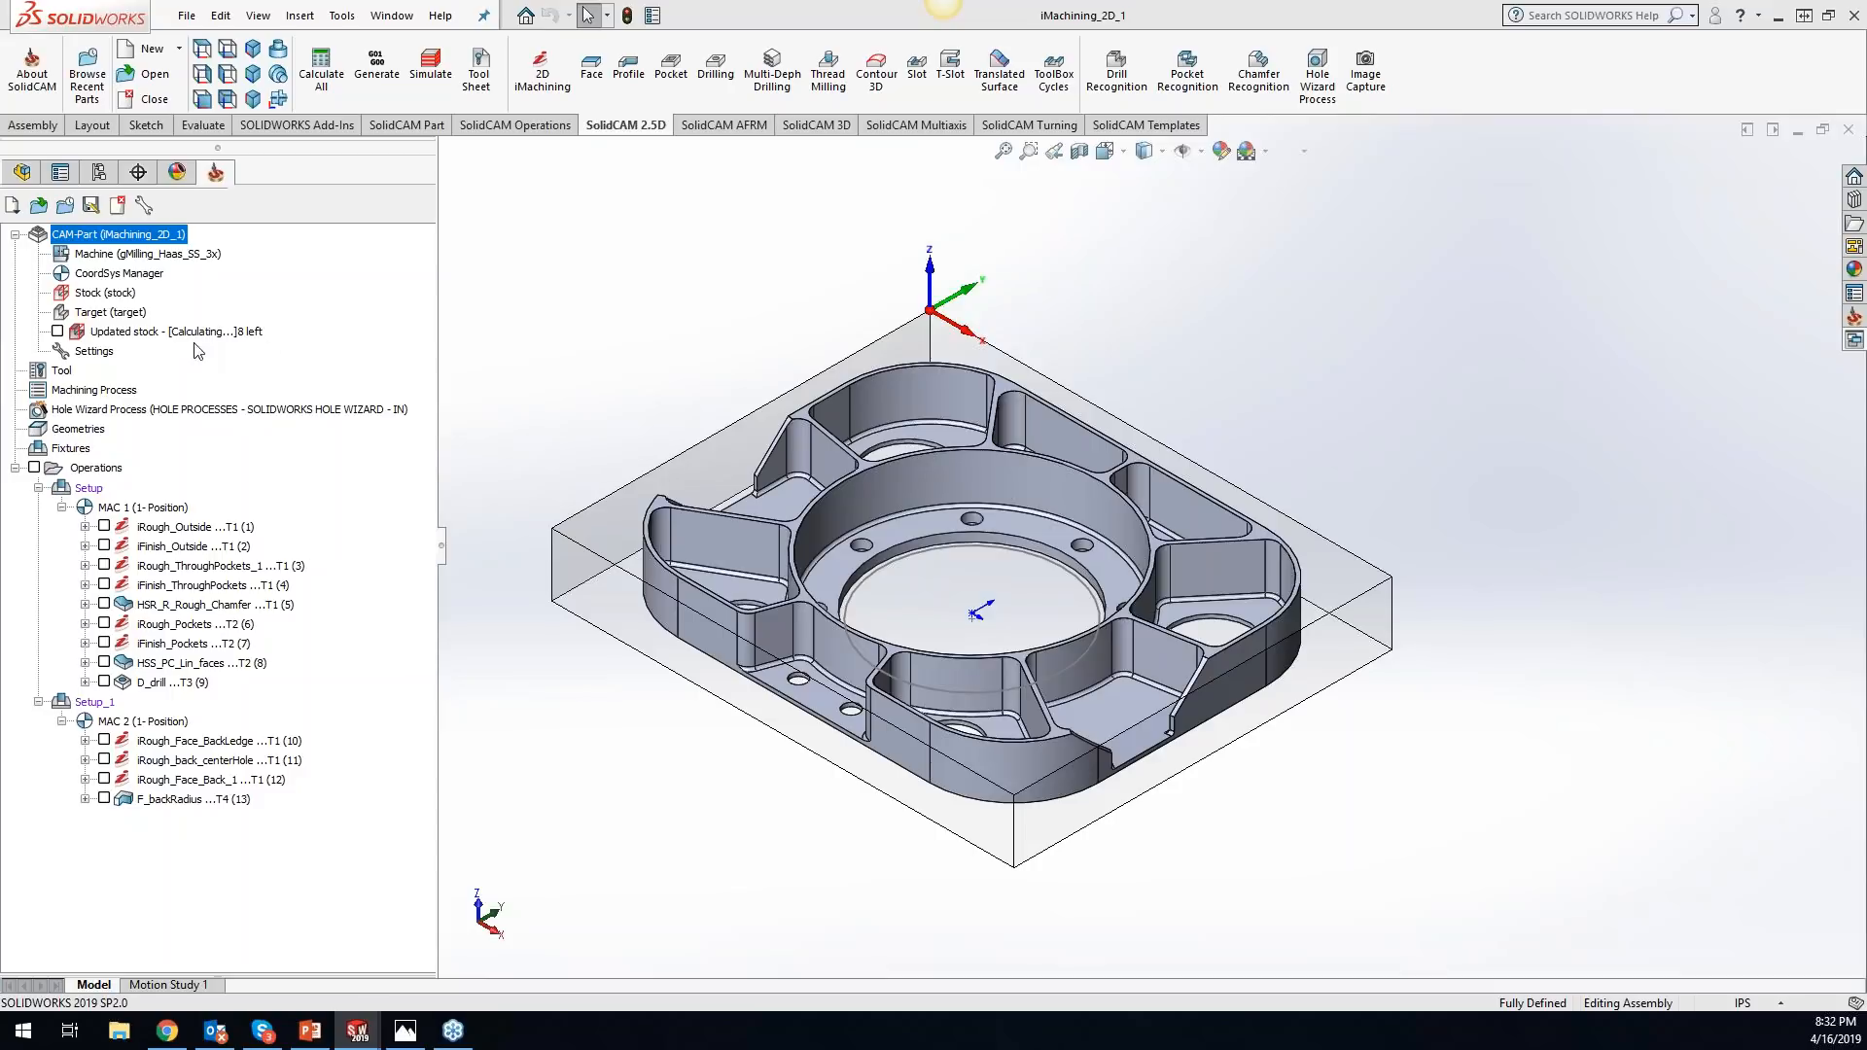
left_click(57, 332)
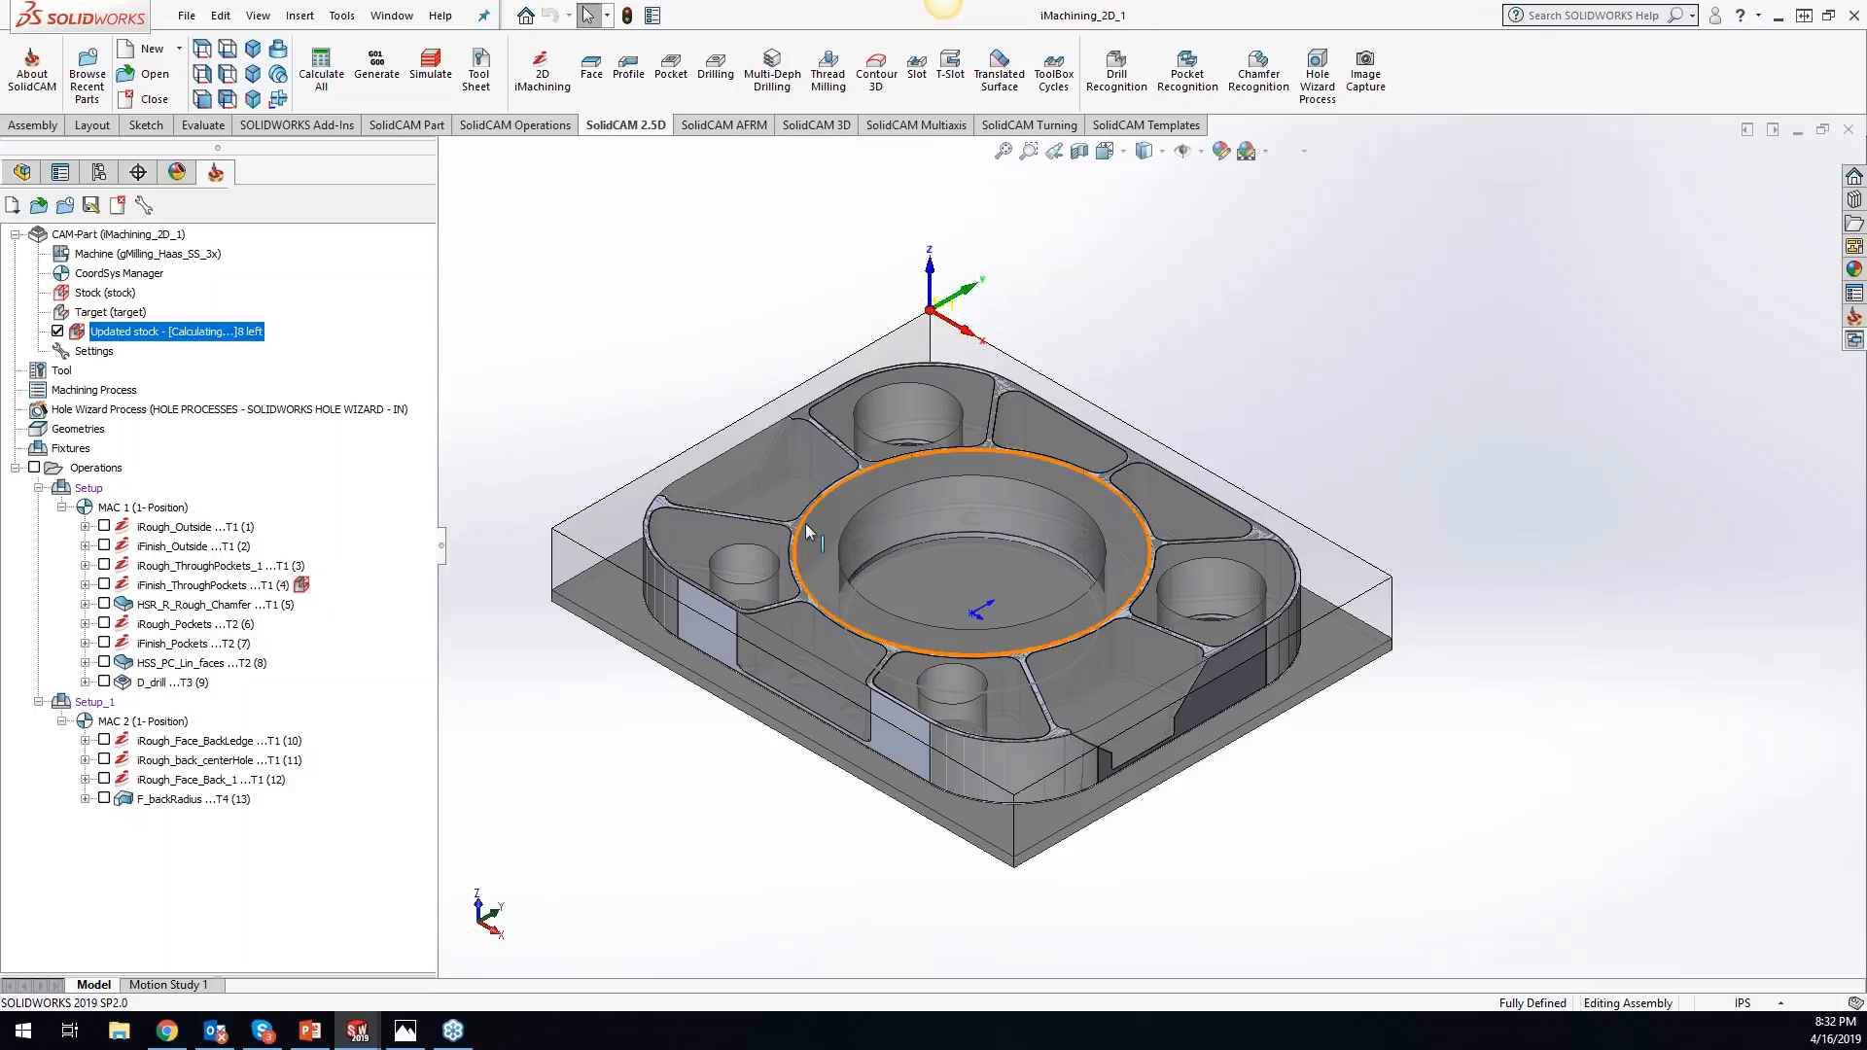
- Save the updated stock at the iFinish_ThroughPockets operation to the Desktop as the STL file iMachining_2D_1, accepting the default facet model transform settings
right_click(304, 590)
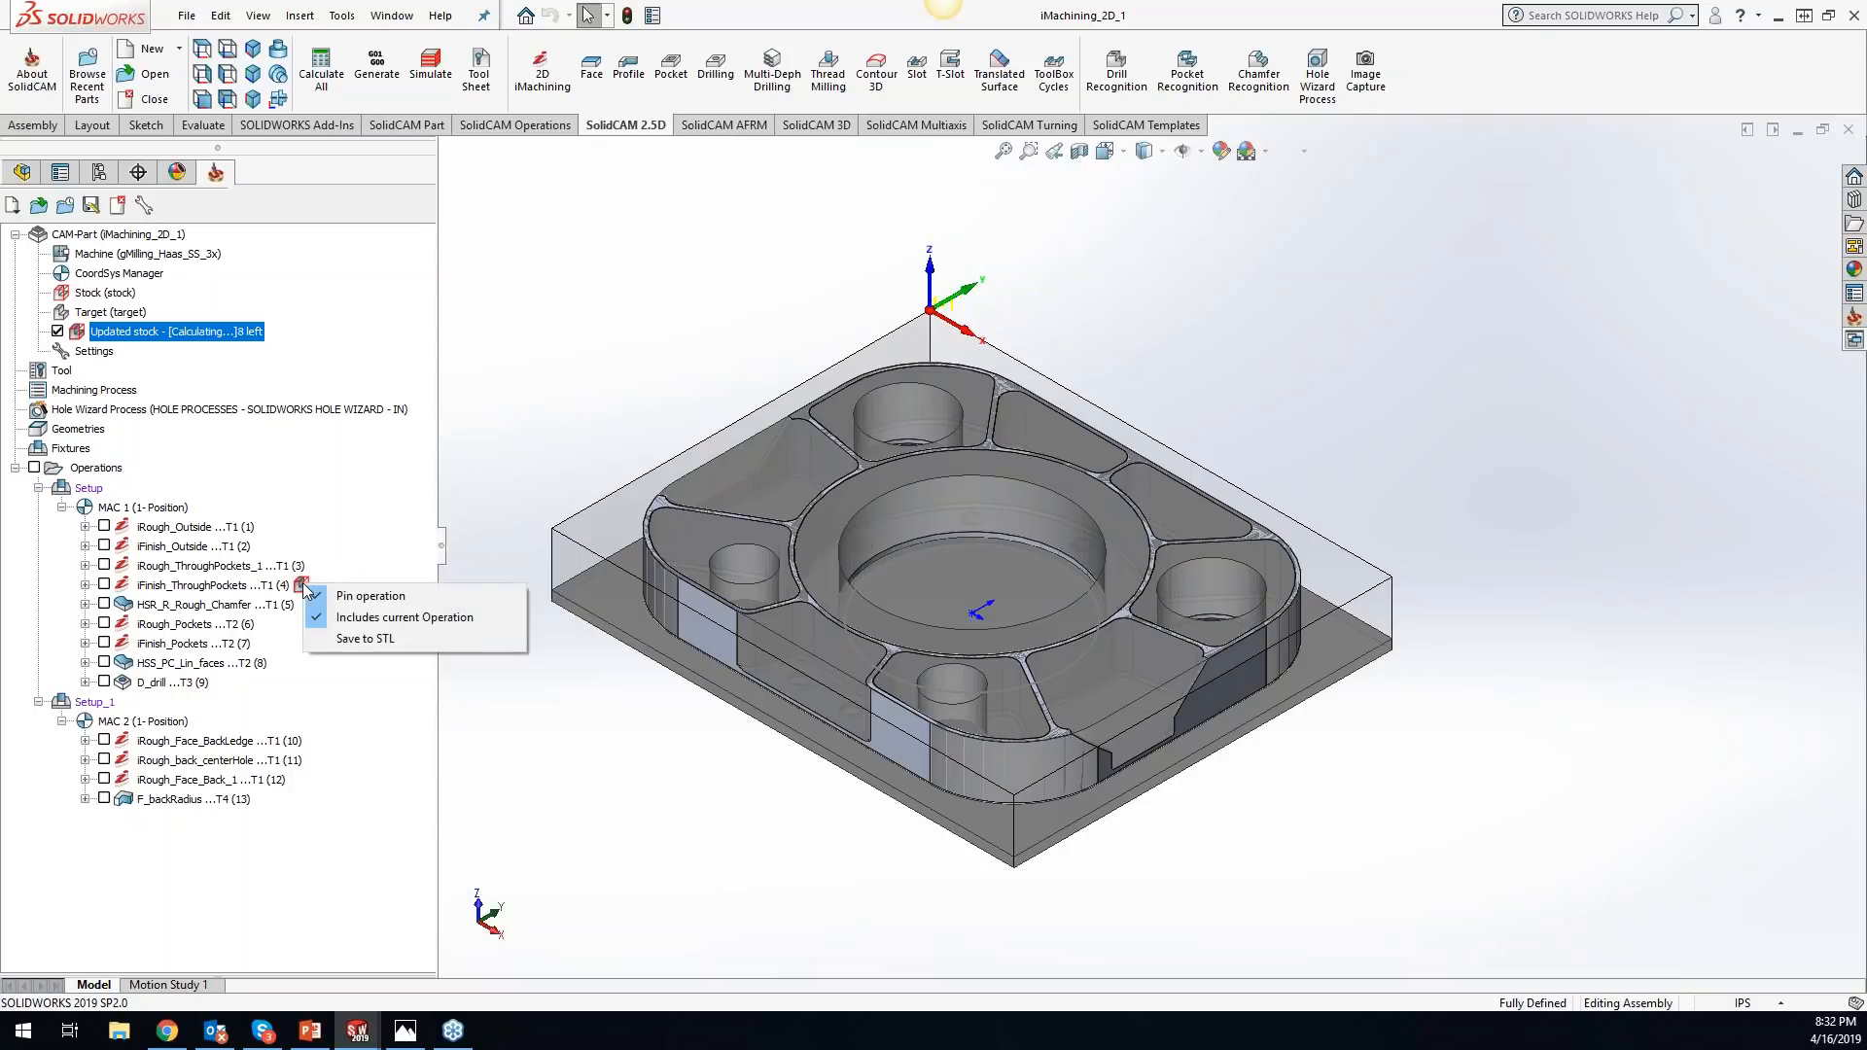
left_click(366, 639)
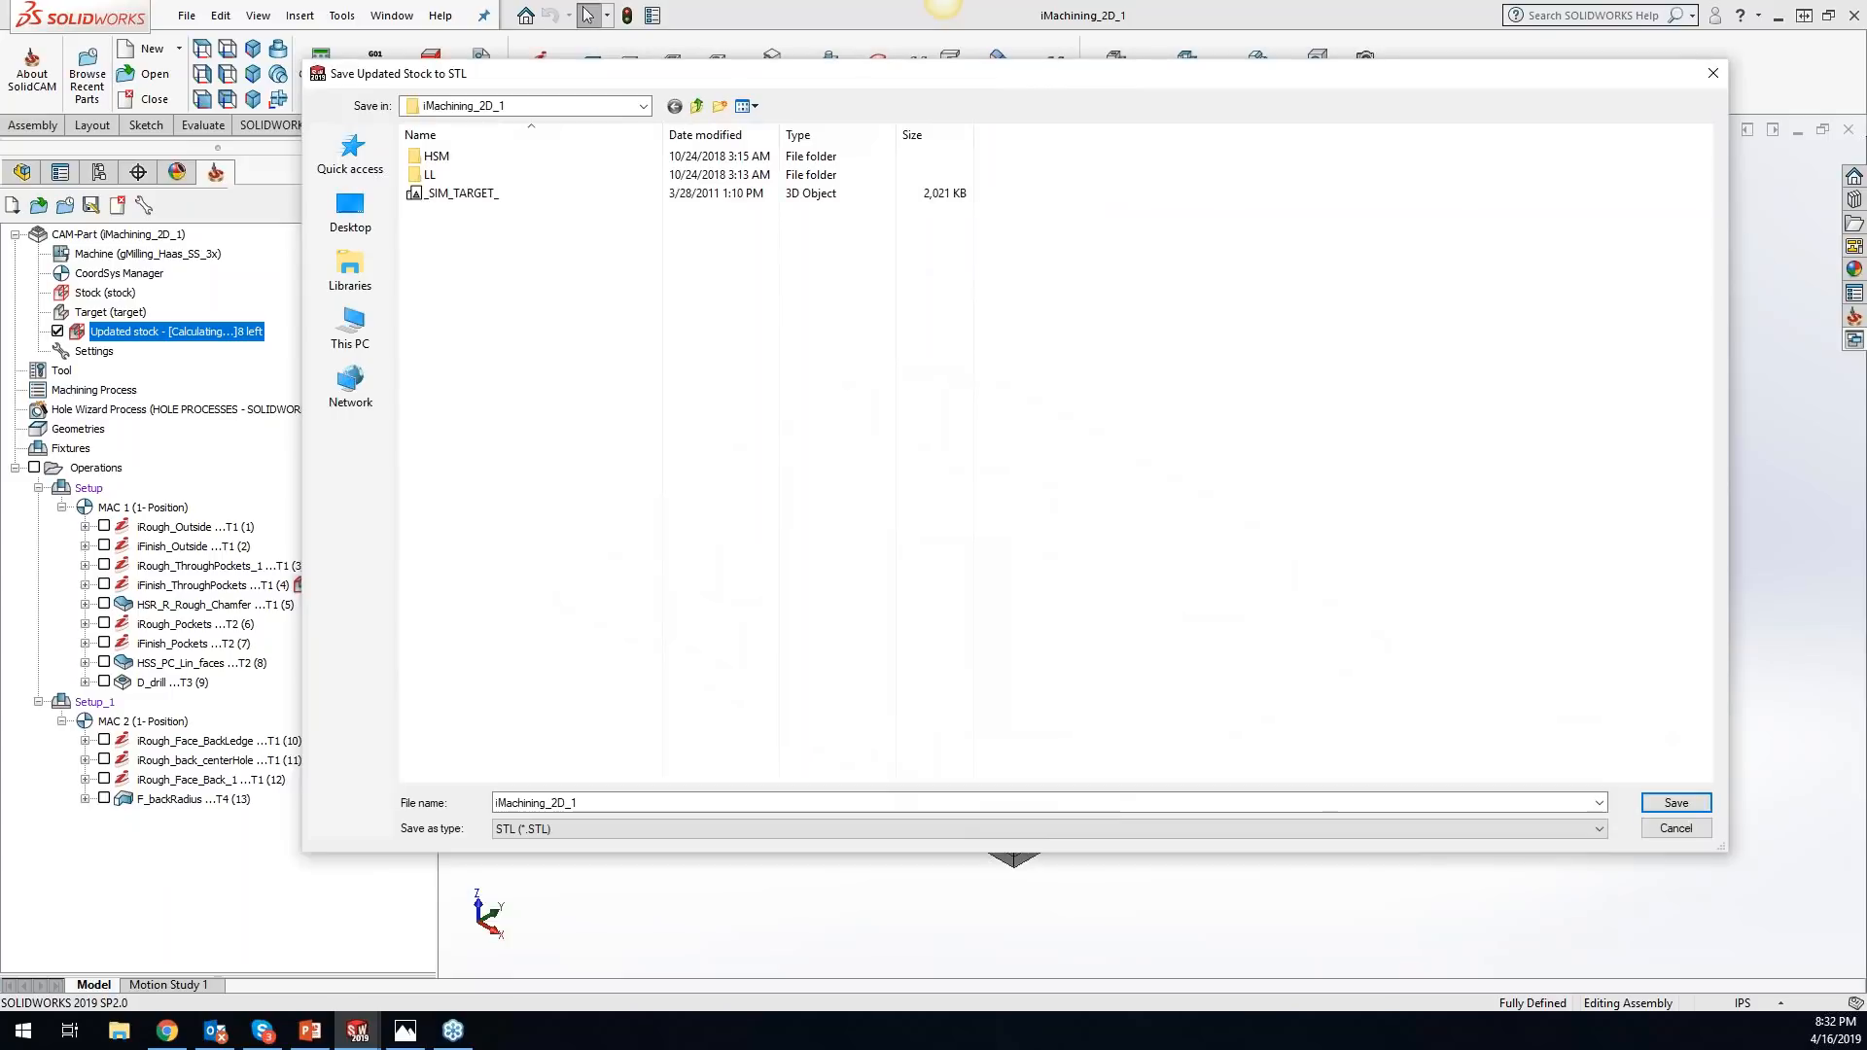
left_click(350, 214)
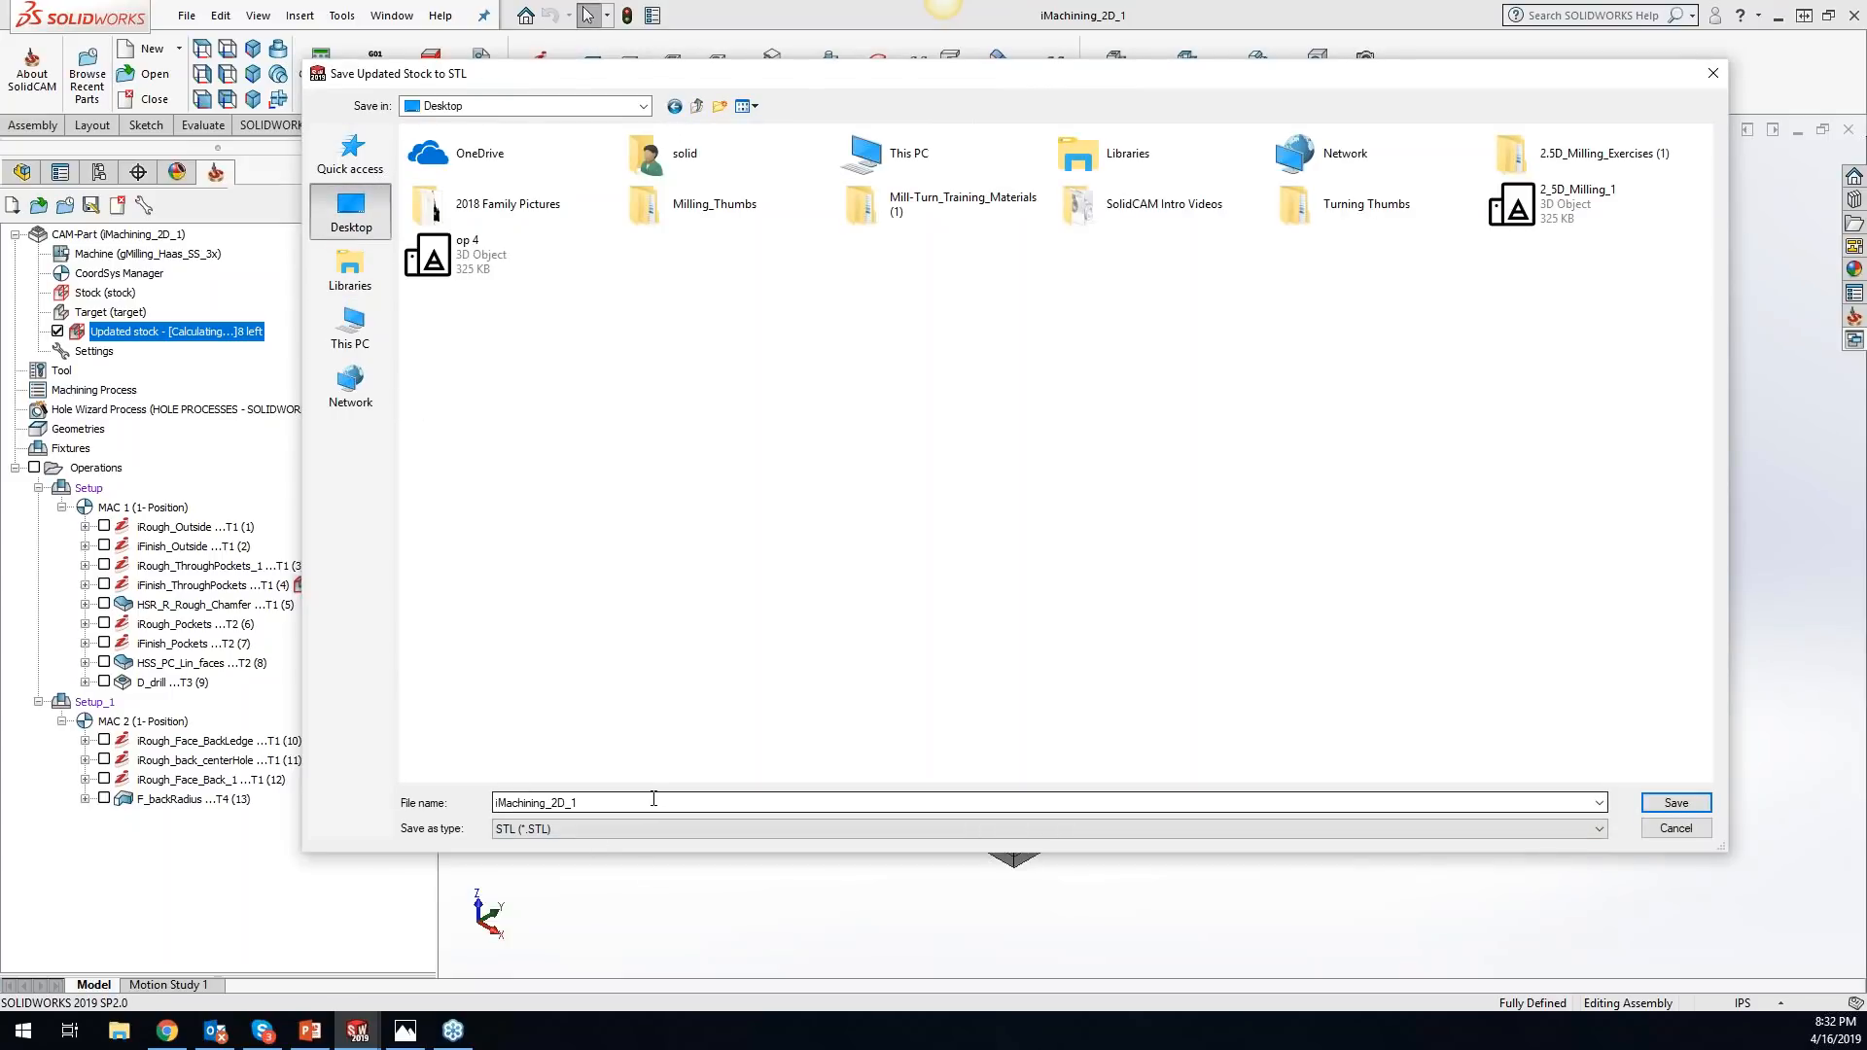
left_click(1664, 805)
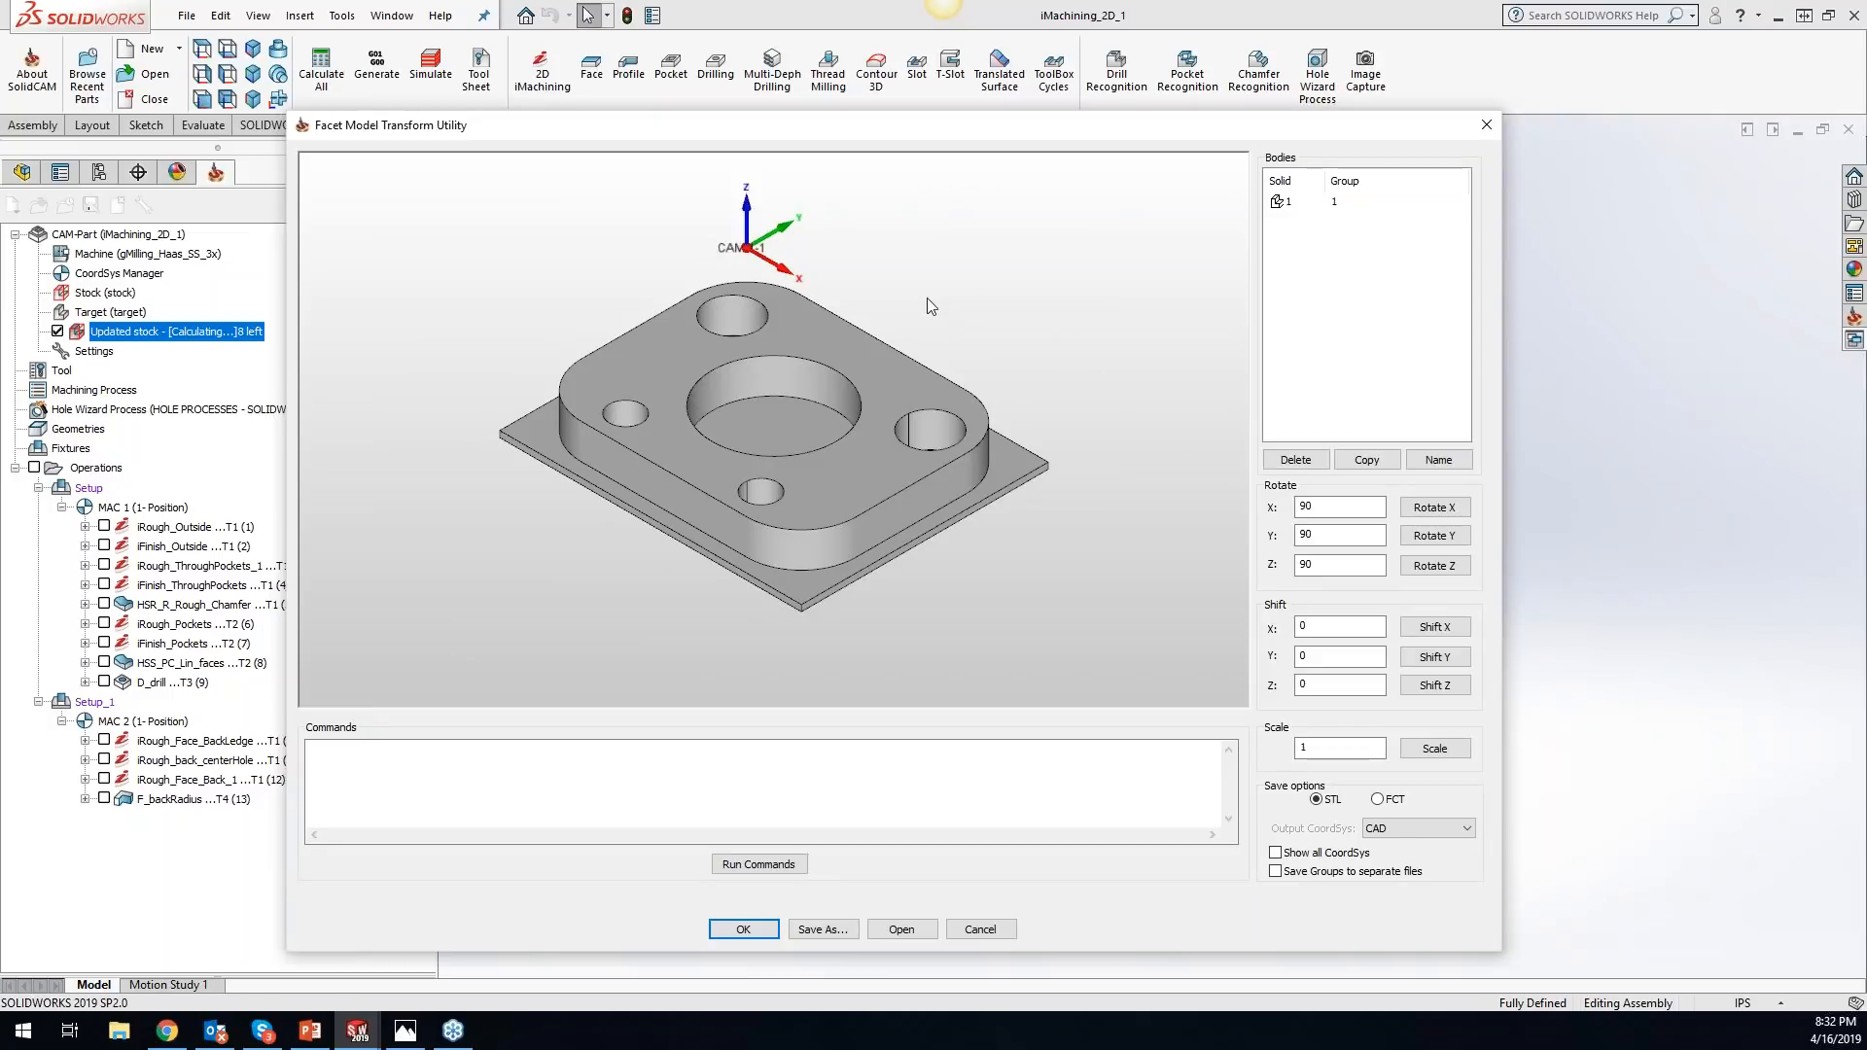
left_click(755, 930)
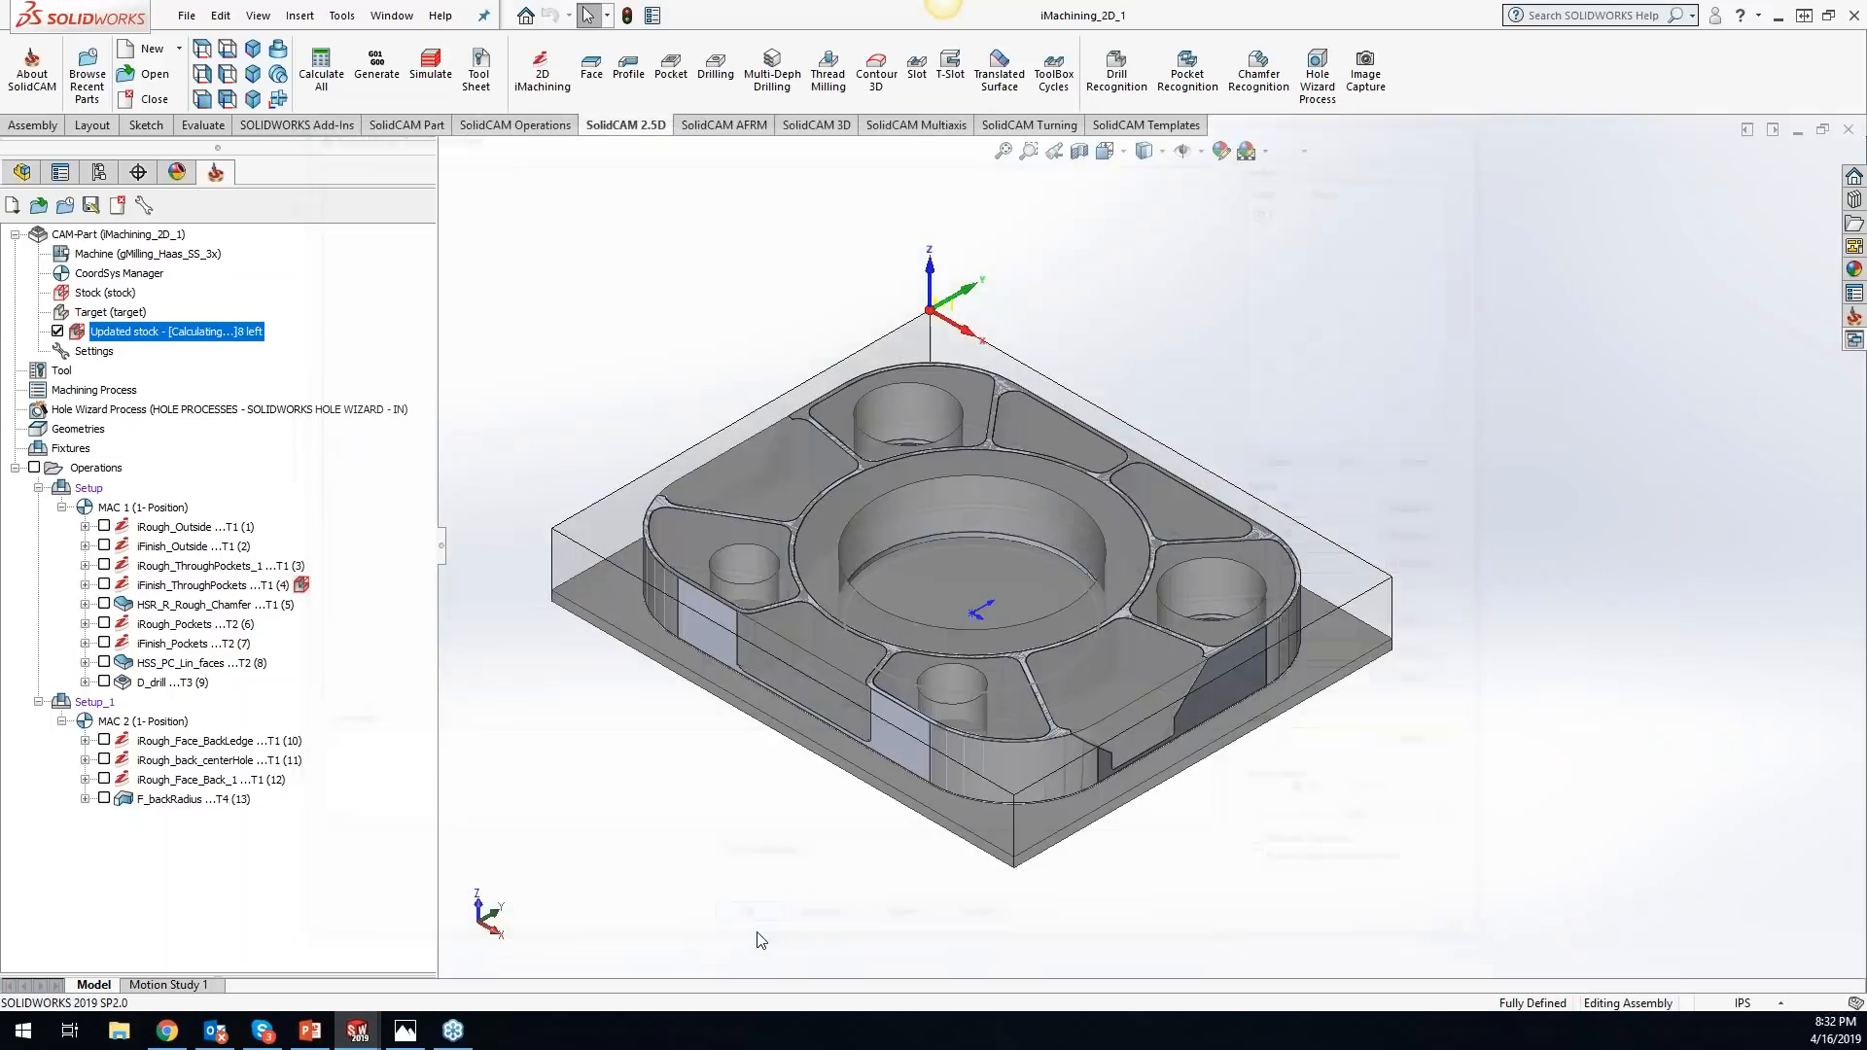
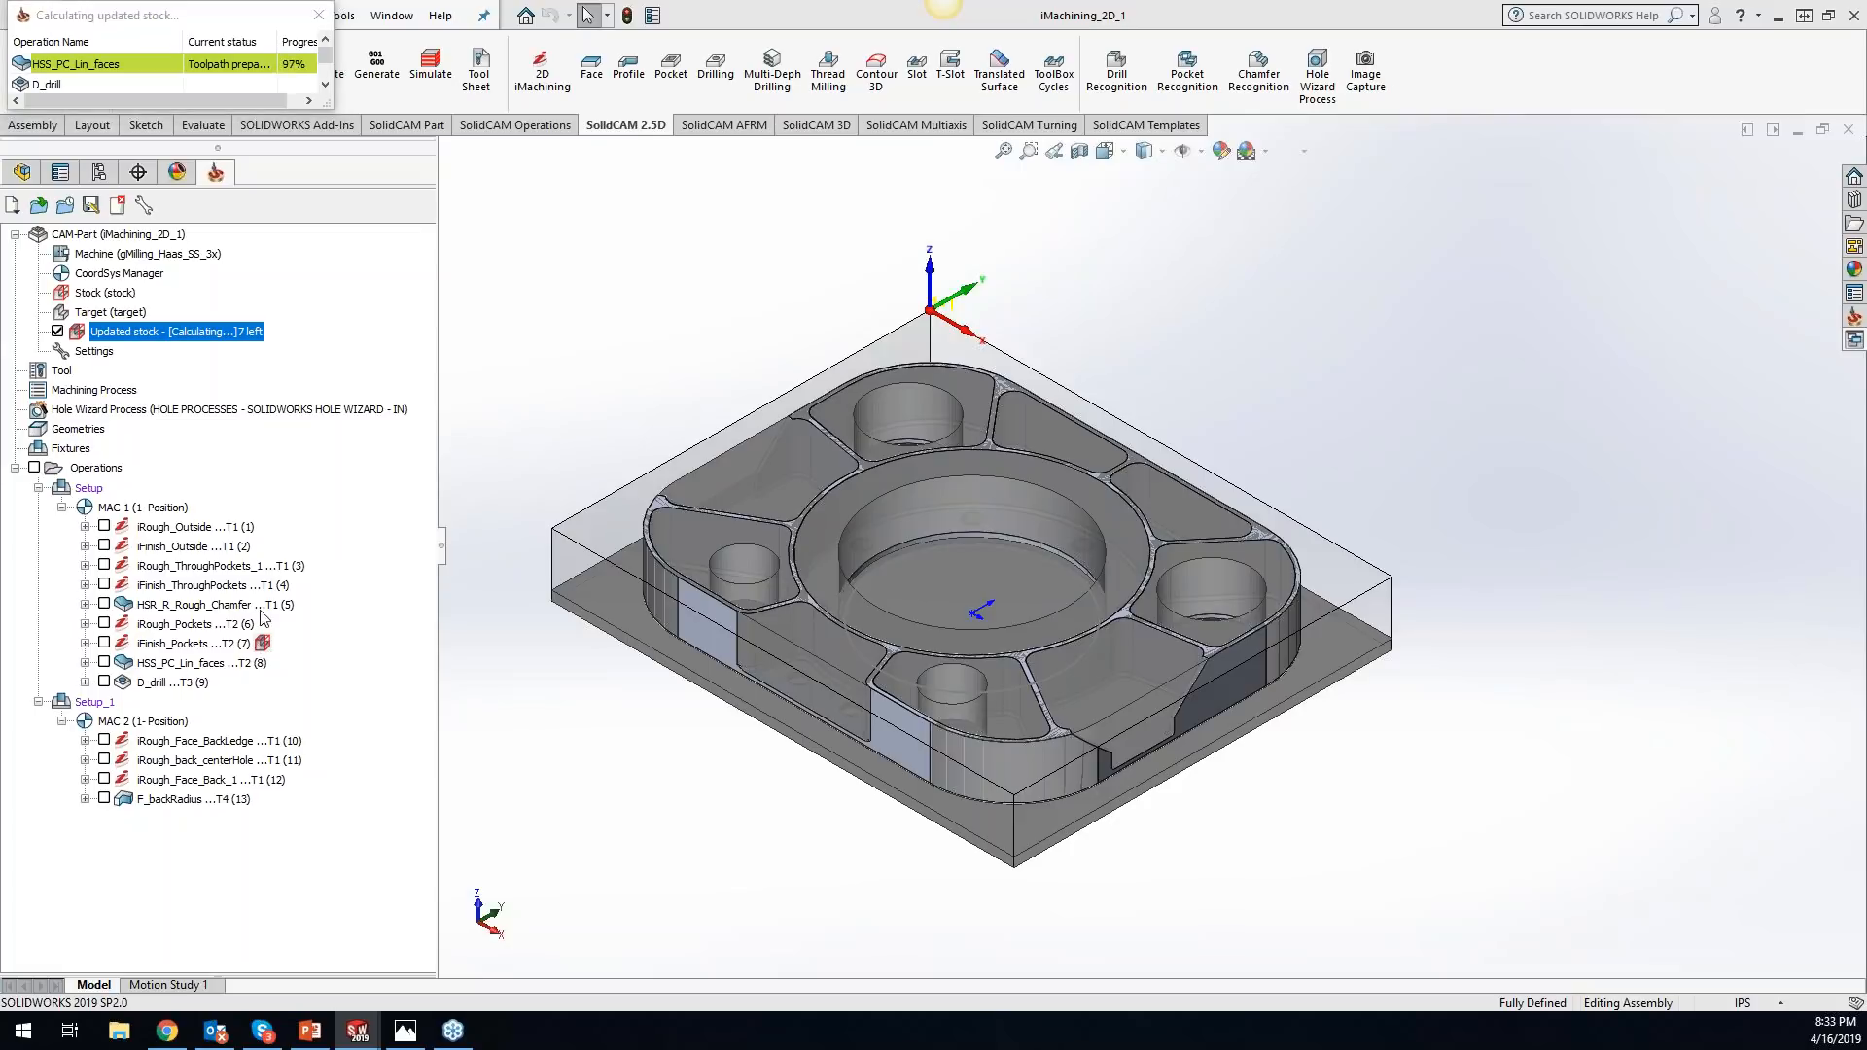
- Move the updated stock marker to the HSR_R_Rough_Chamfer operation and exclude that operation from the updated stock
left_click(262, 645)
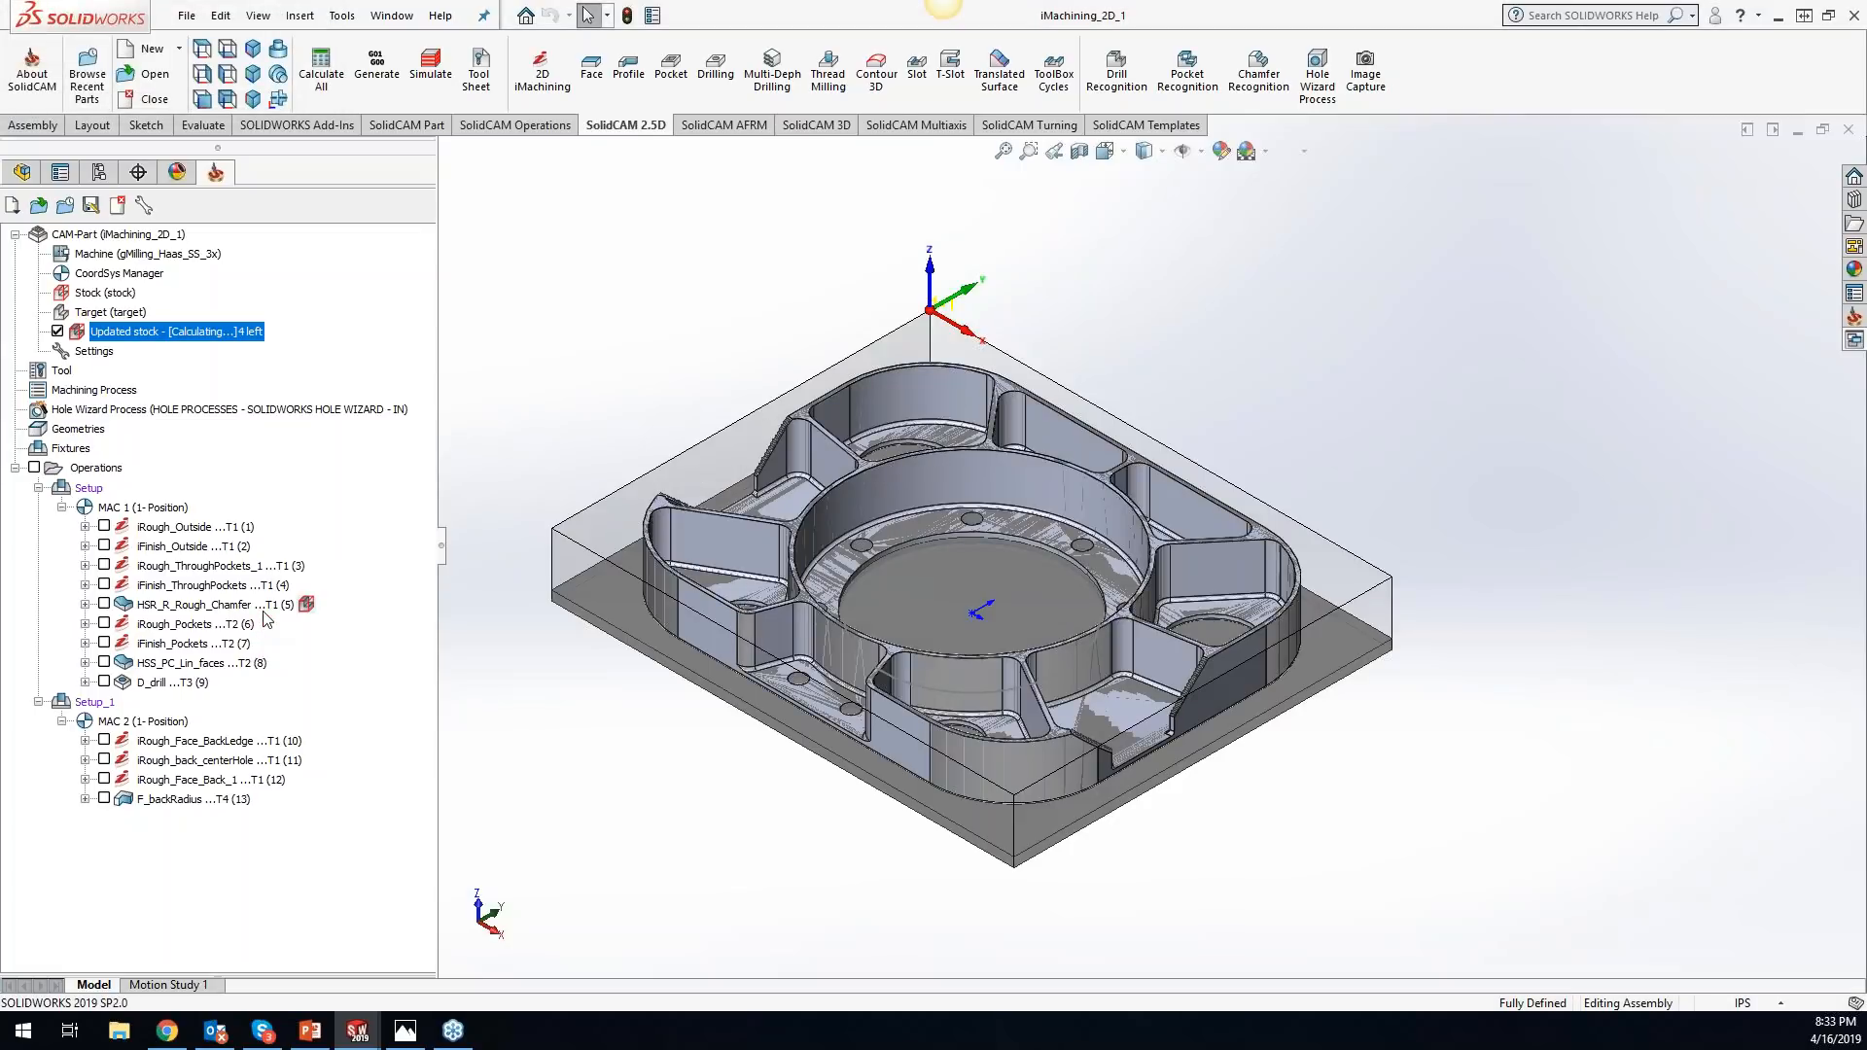
right_click(306, 606)
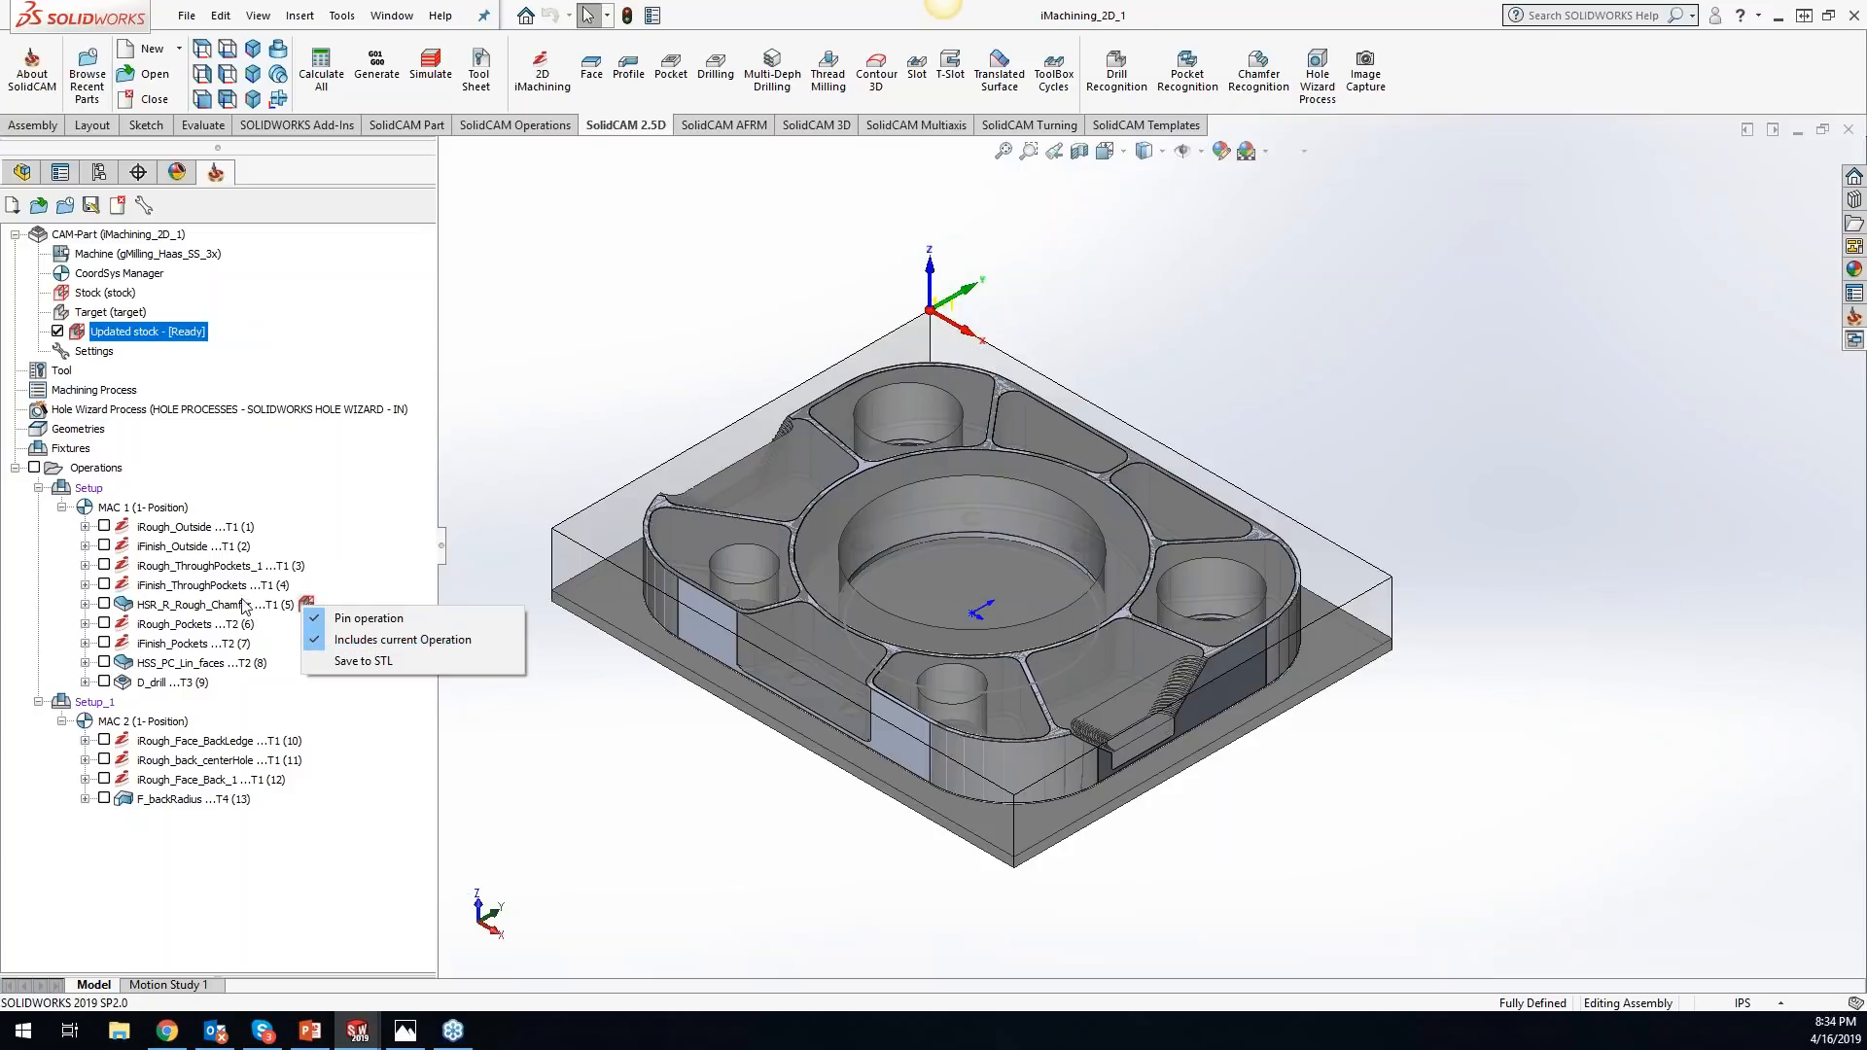
left_click(331, 640)
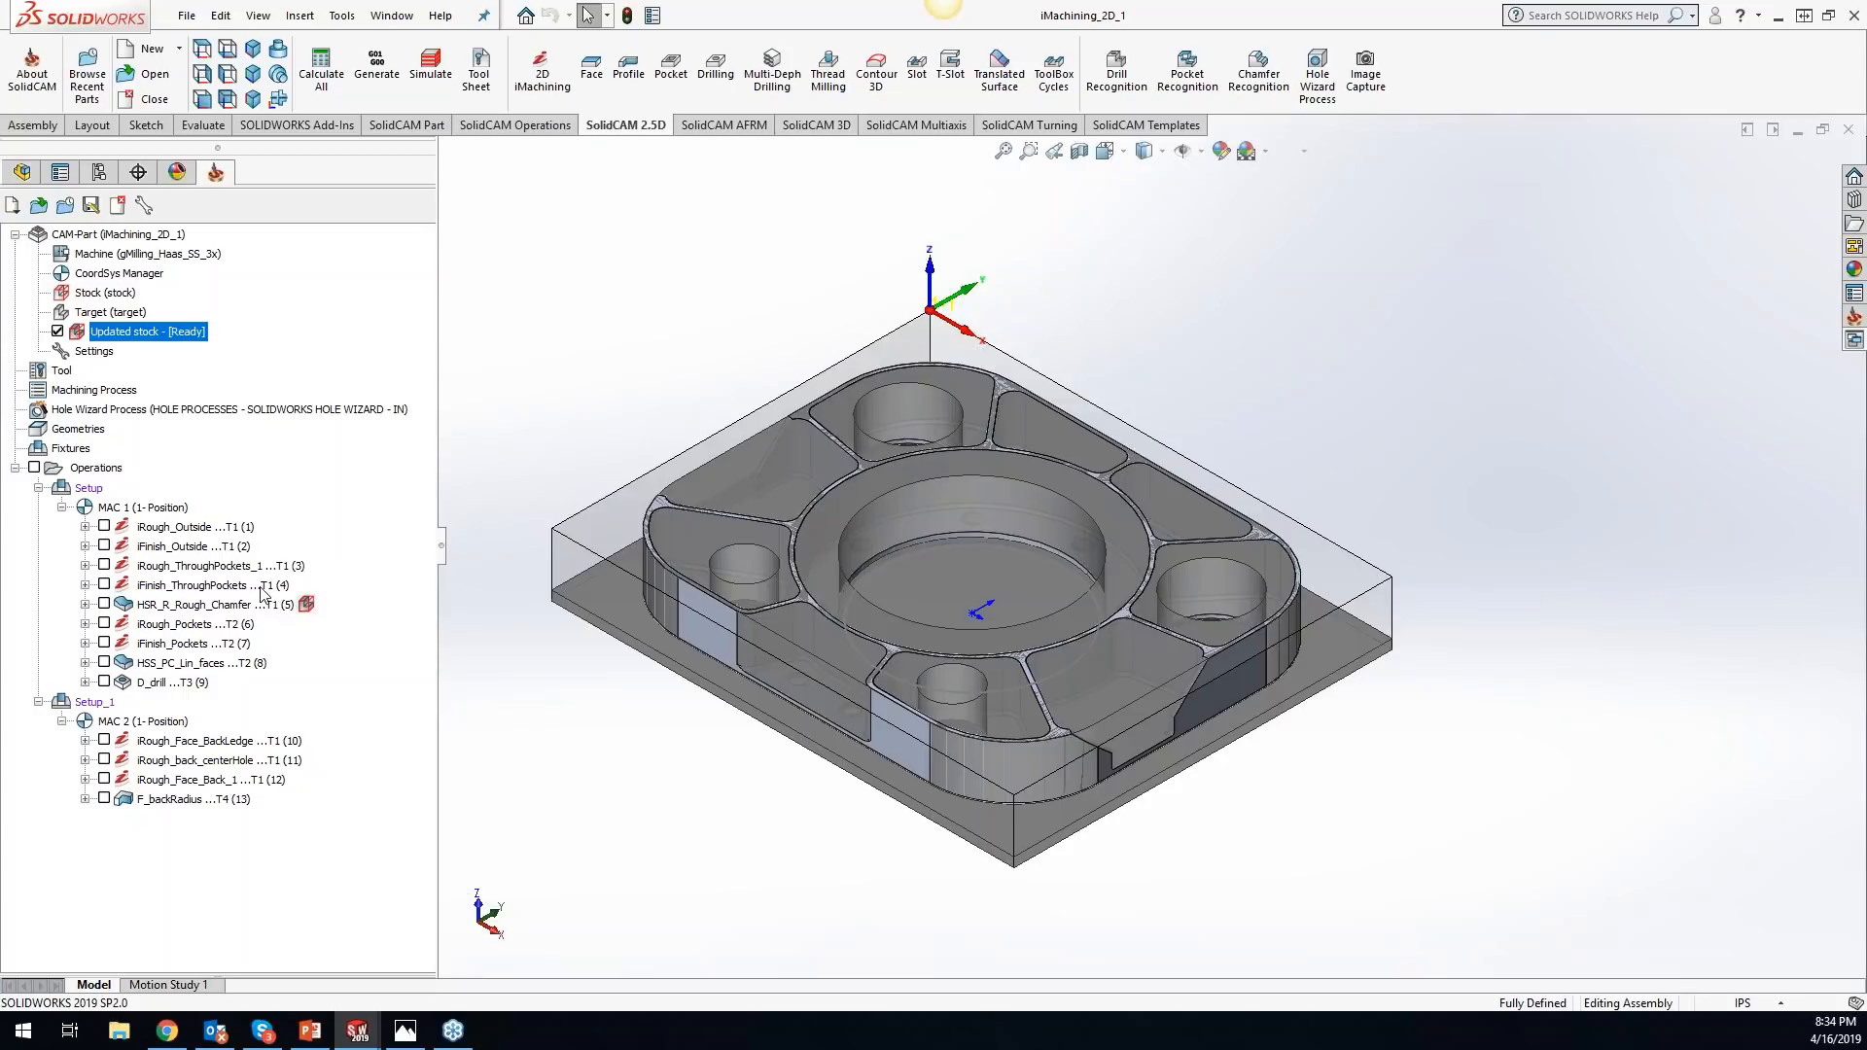
- Select the four operations preceding HSR_R_Rough_Chamfer, and include the chamfer operation itself in the updated stock again
left_click_drag(266, 590, 250, 581)
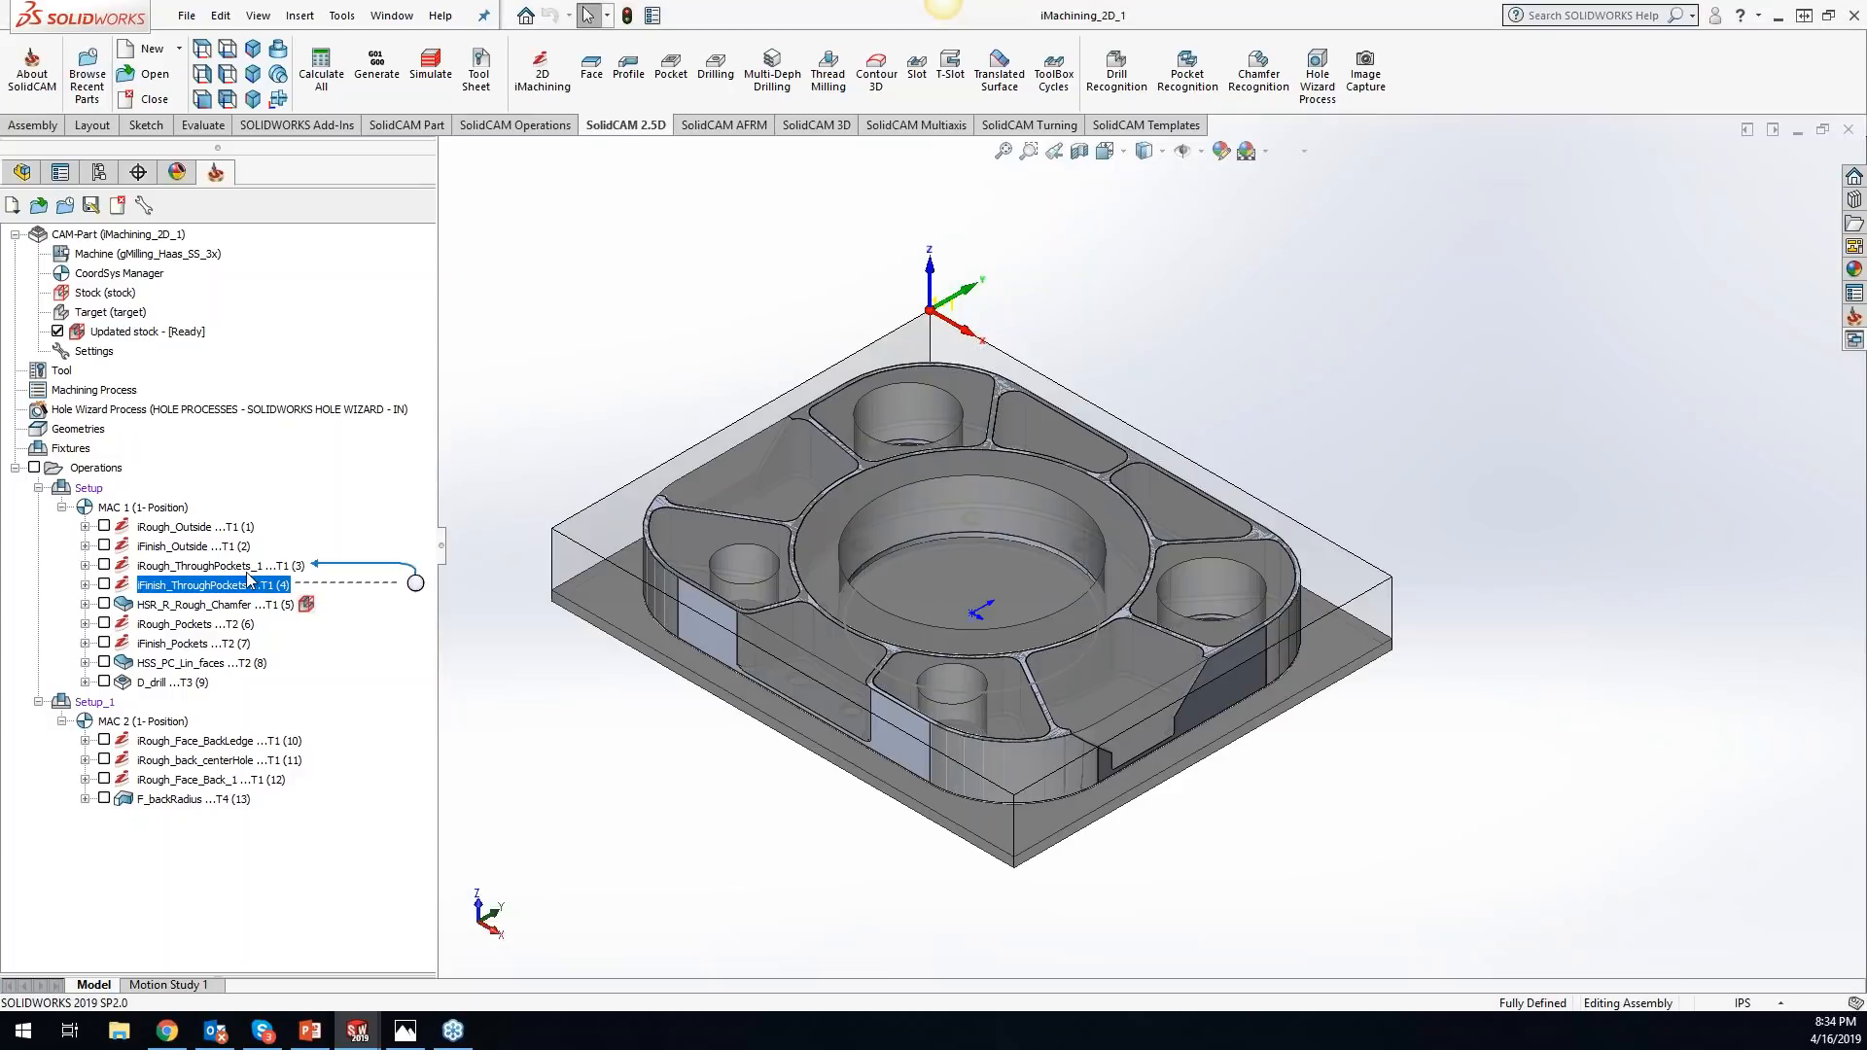
left_click(207, 529, "shift")
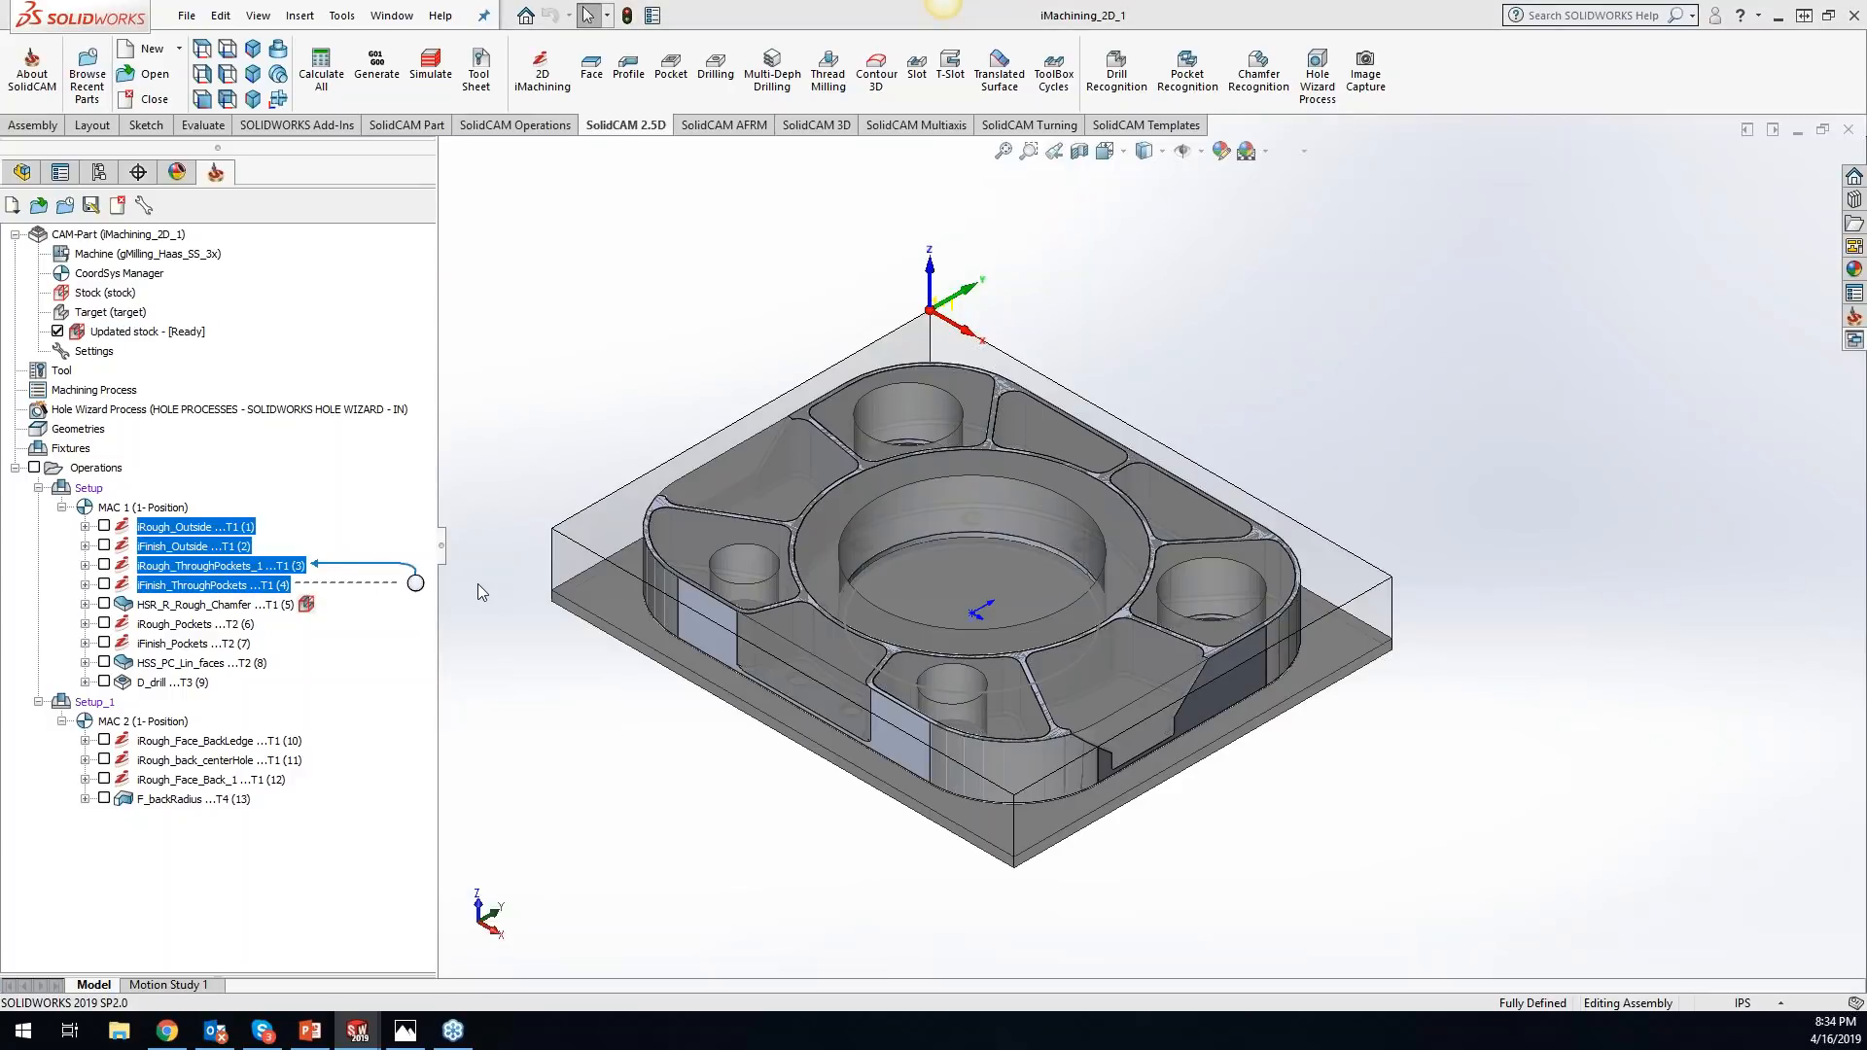
left_click(308, 605)
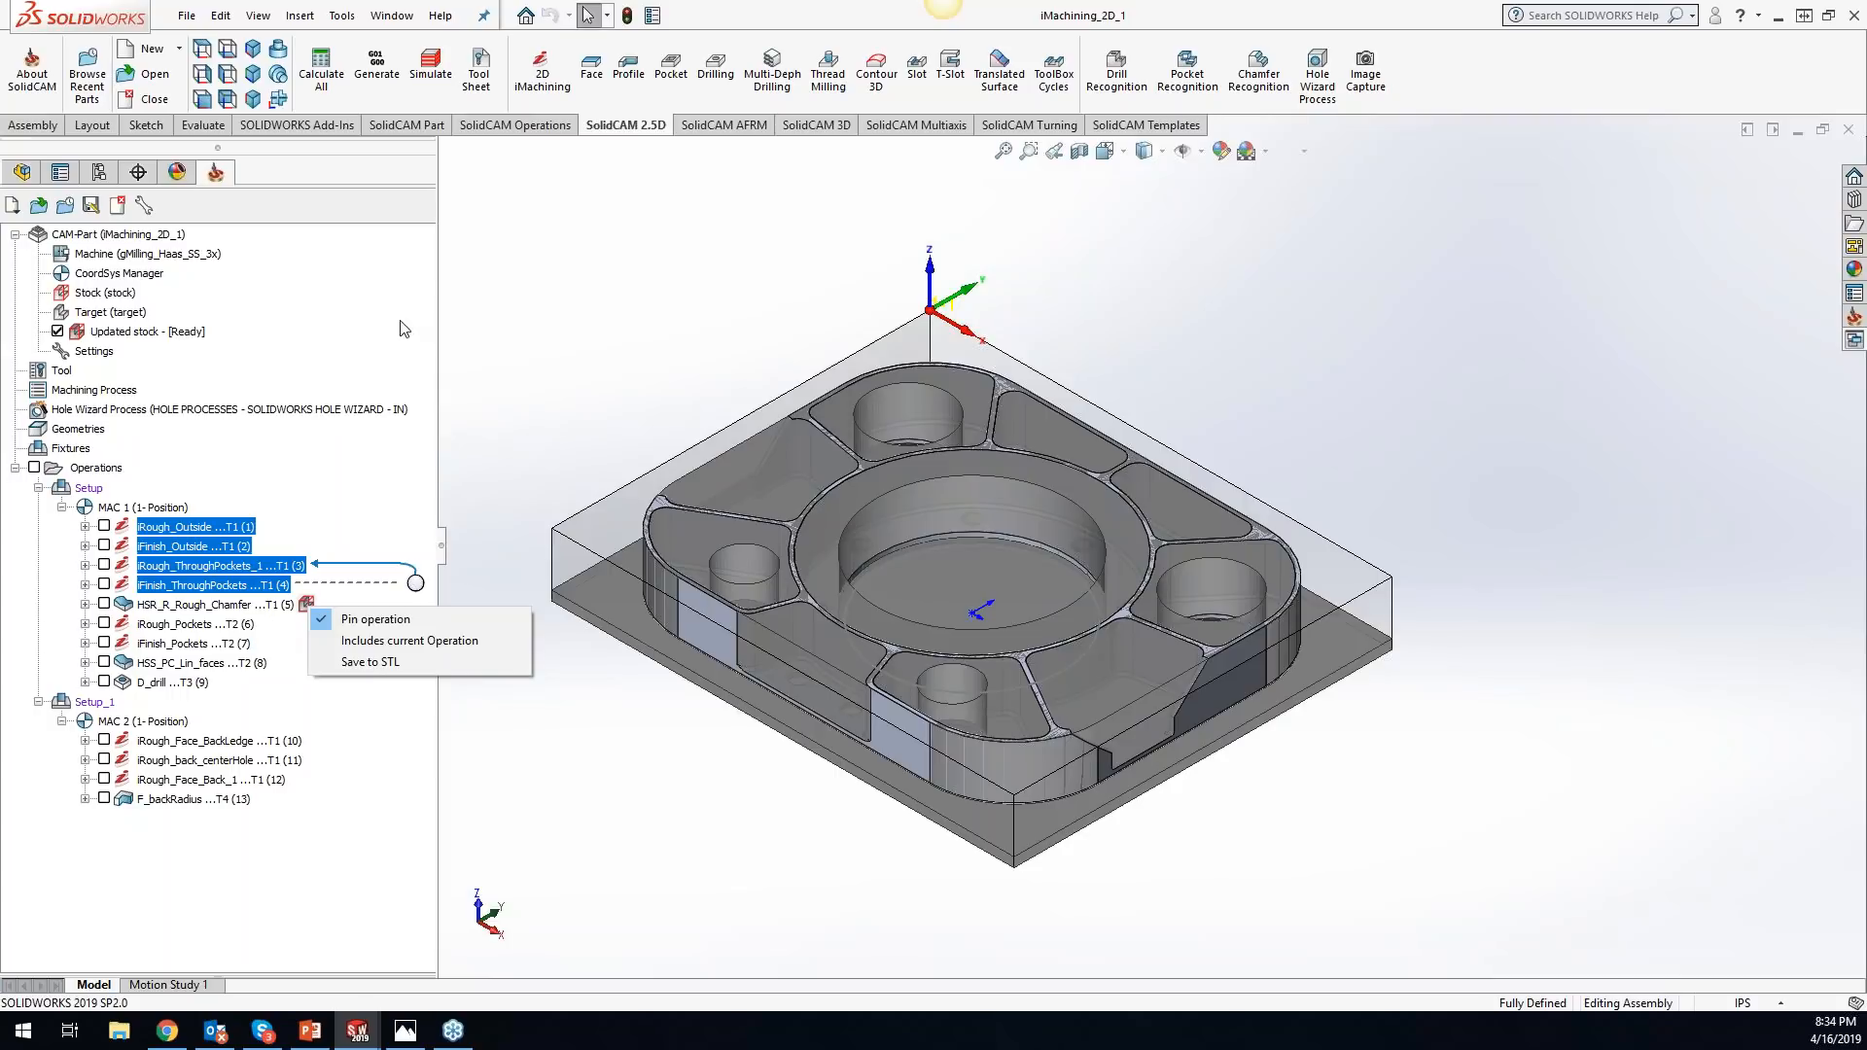
left_click(321, 642)
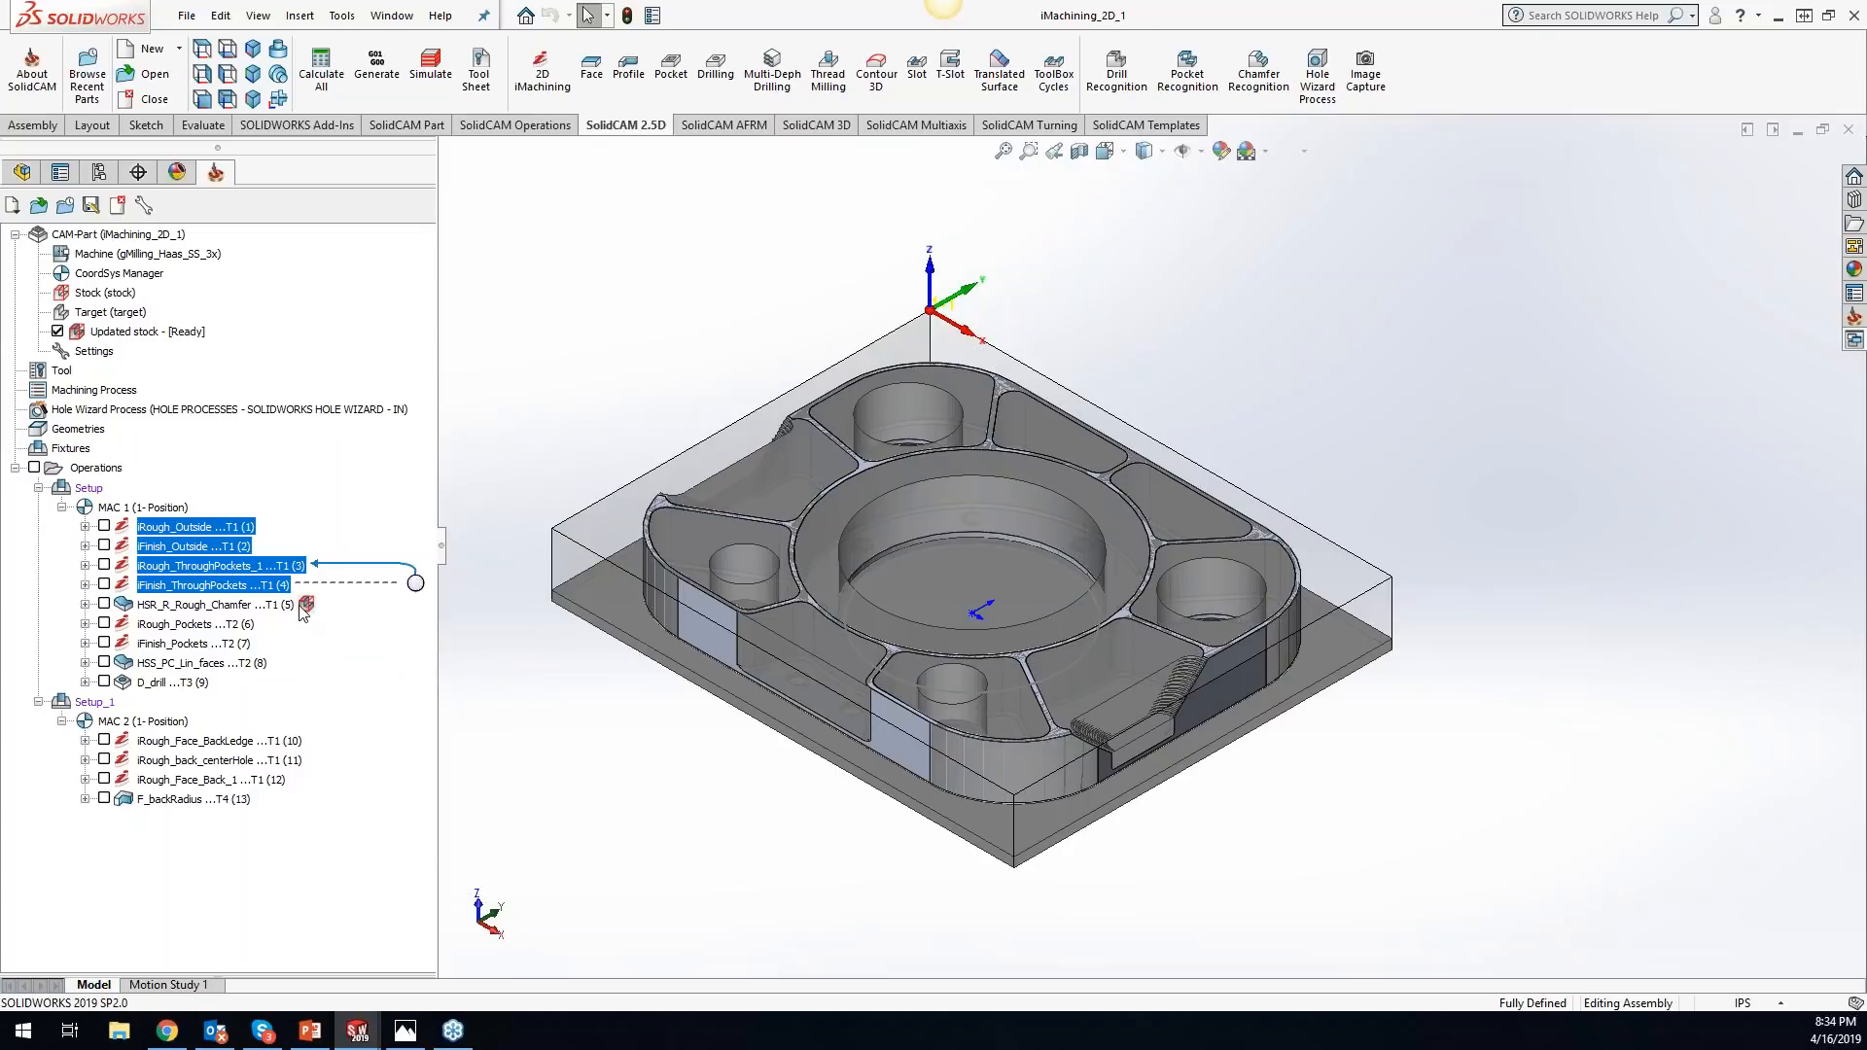
left_click(306, 605)
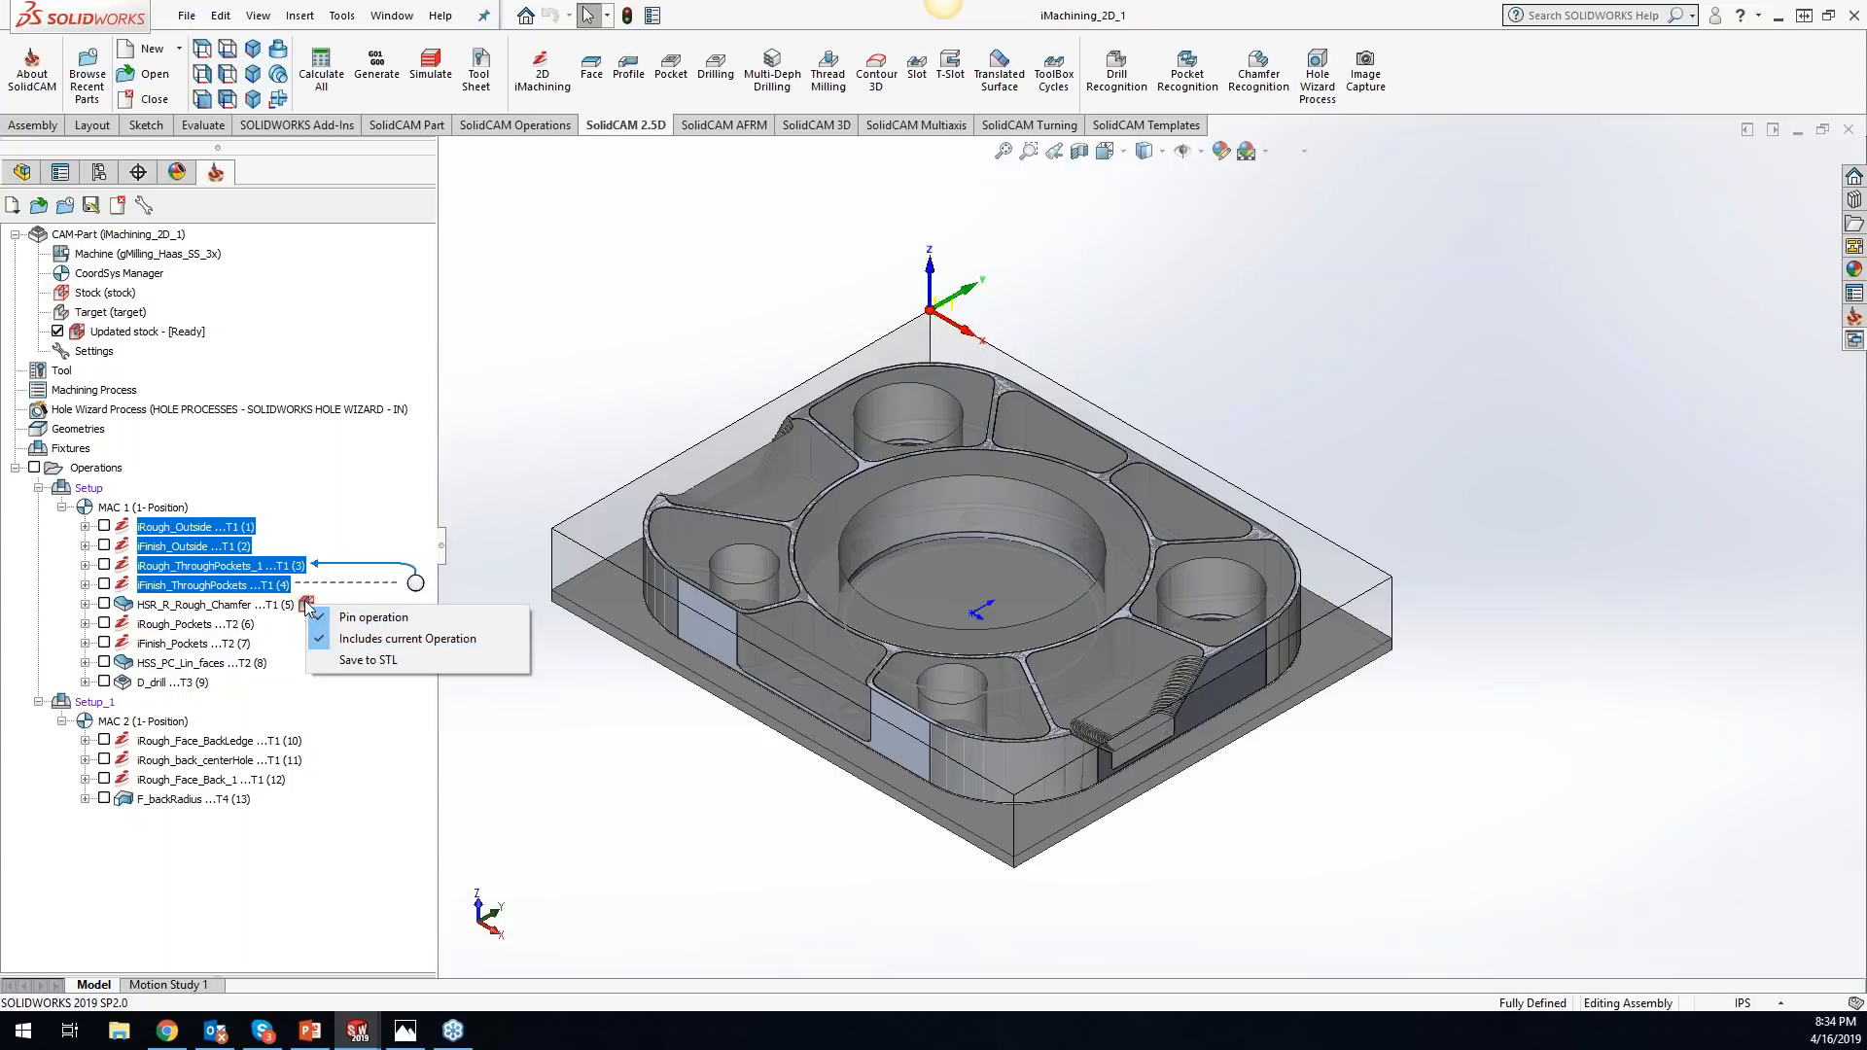
left_click(253, 467)
- Customize the operations' context menu to hide Documentation (DPP), Font&Color, Automatic Sorting and Undo Sorting, and review the shortened menu
right_click(218, 526)
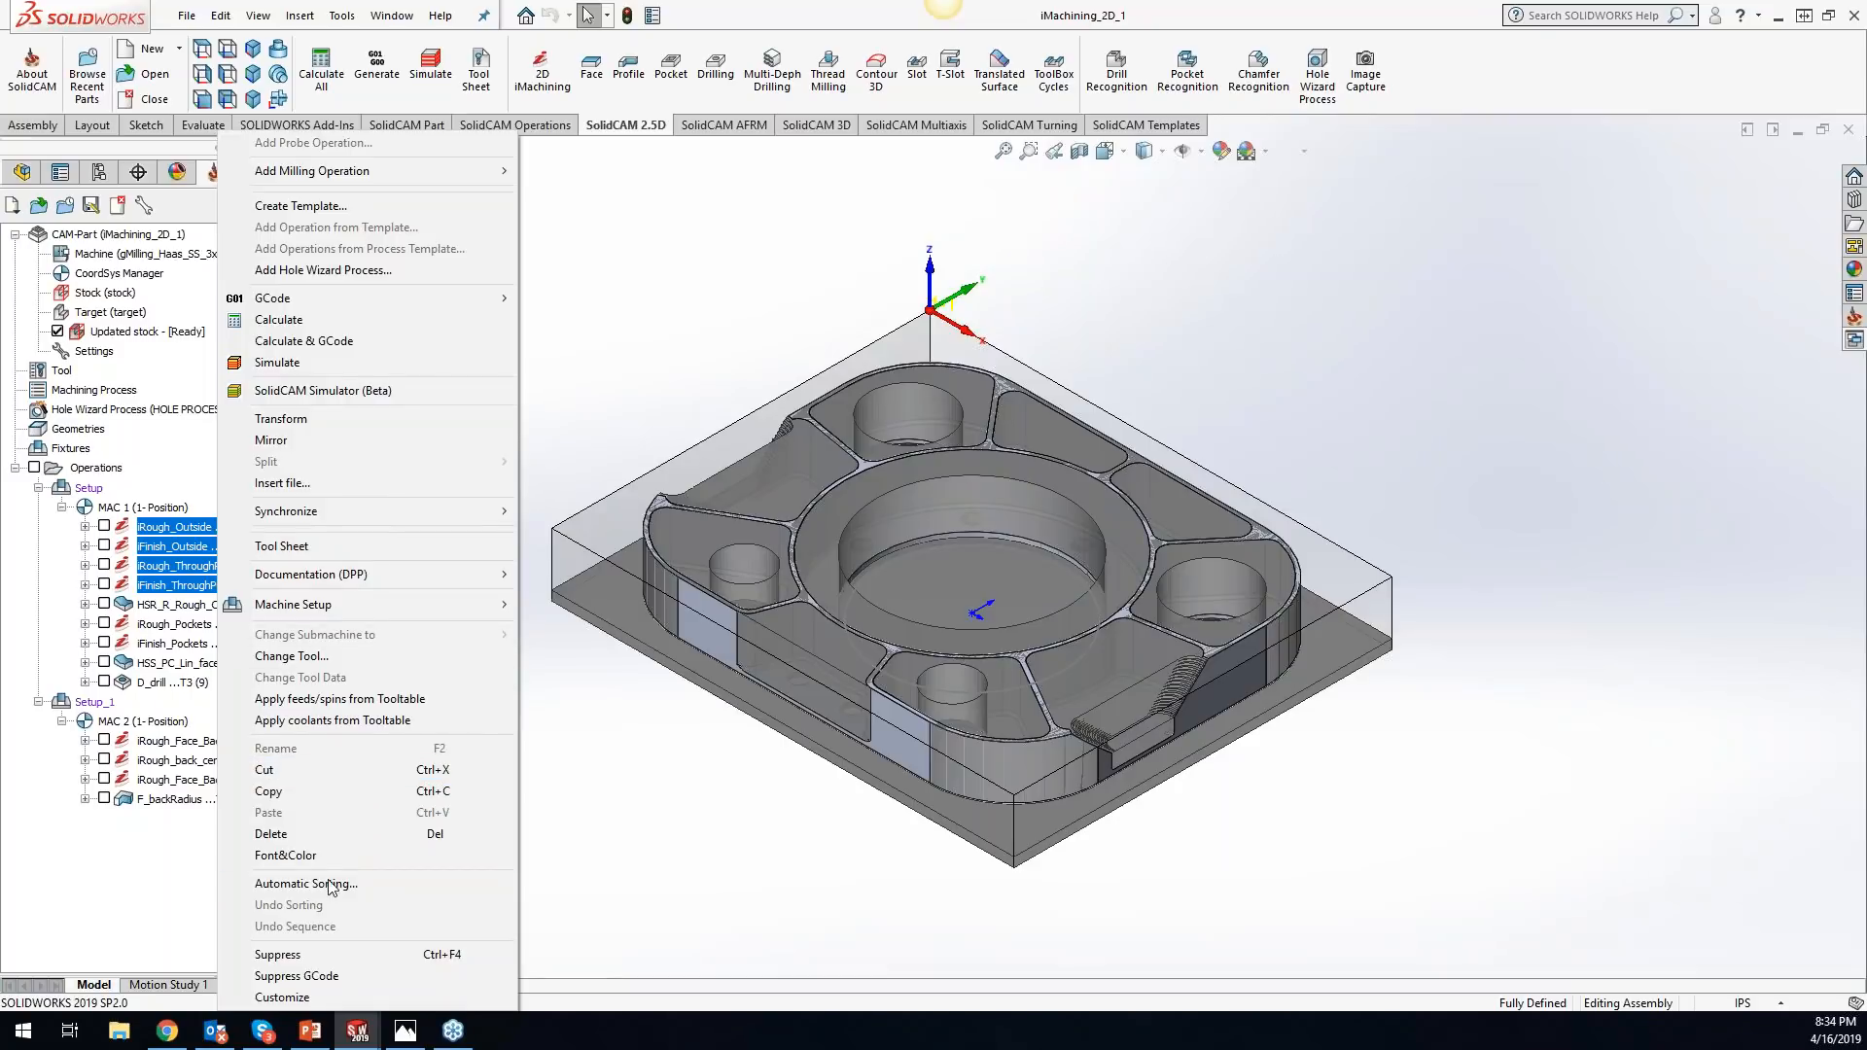
mouse_move(343, 515)
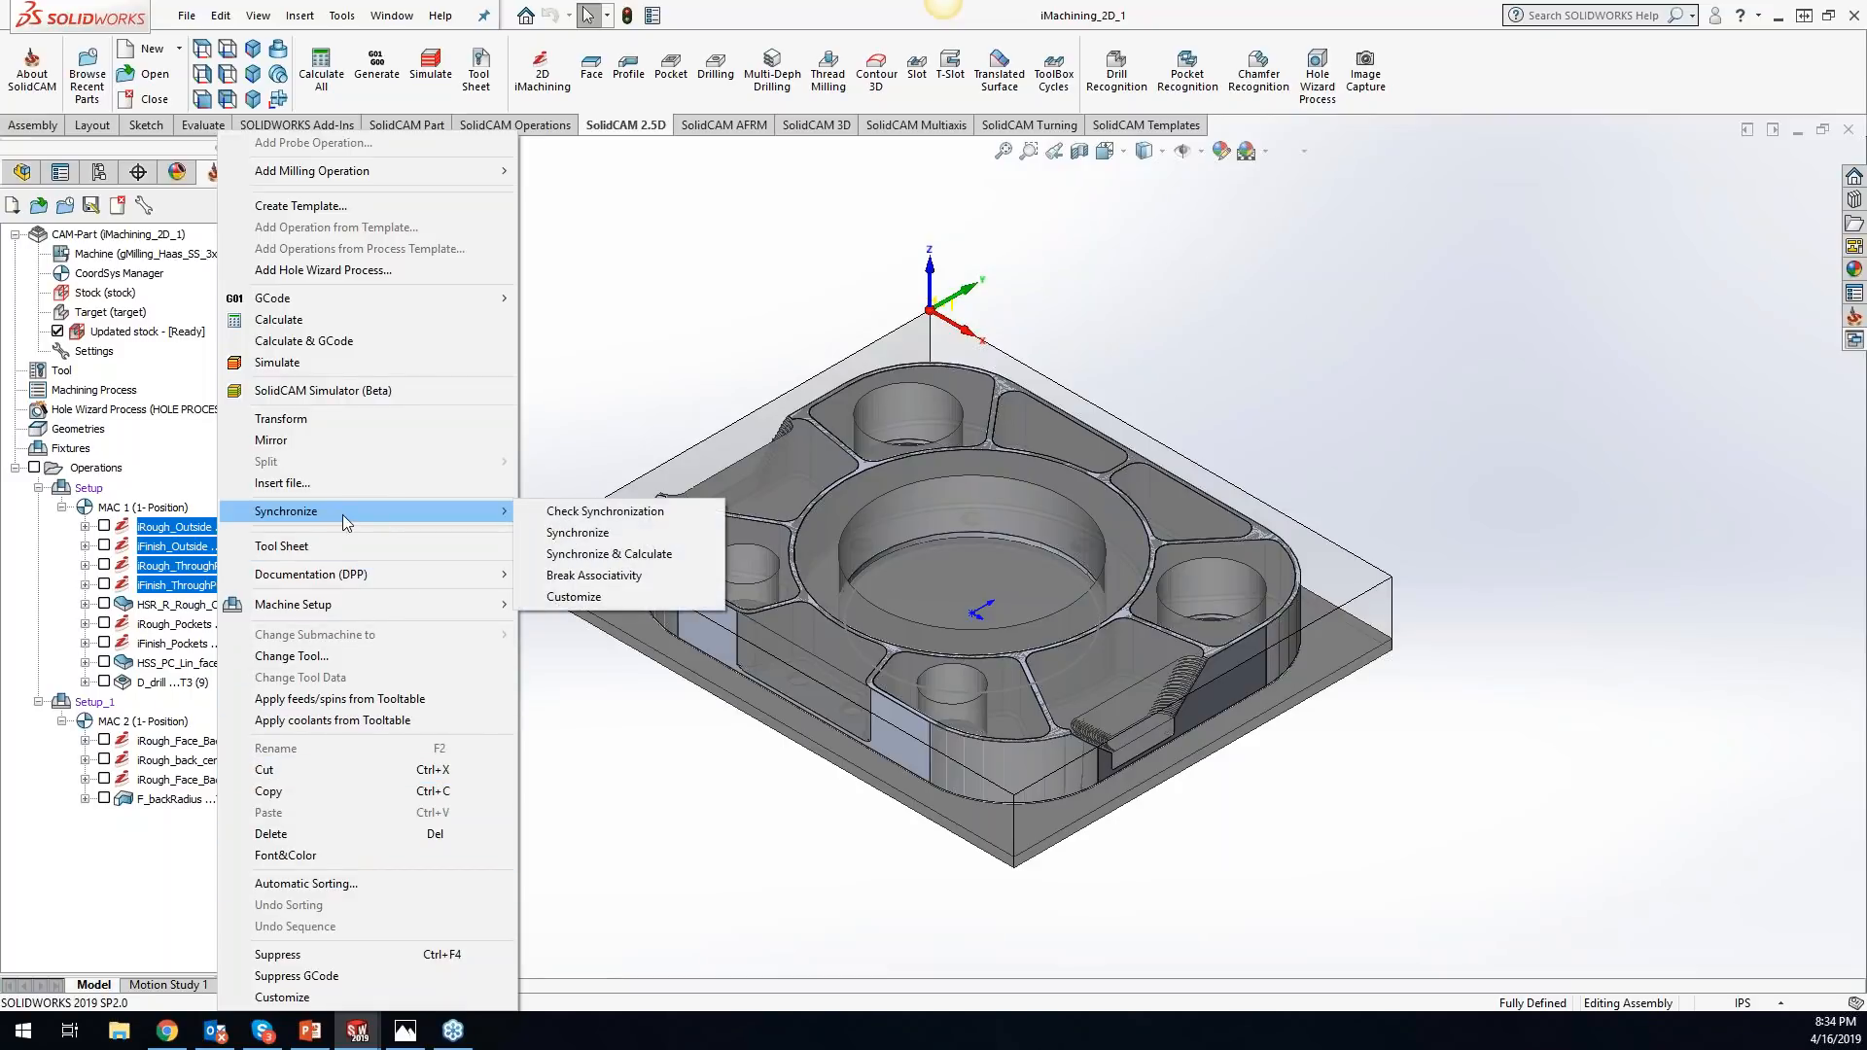
left_click(267, 998)
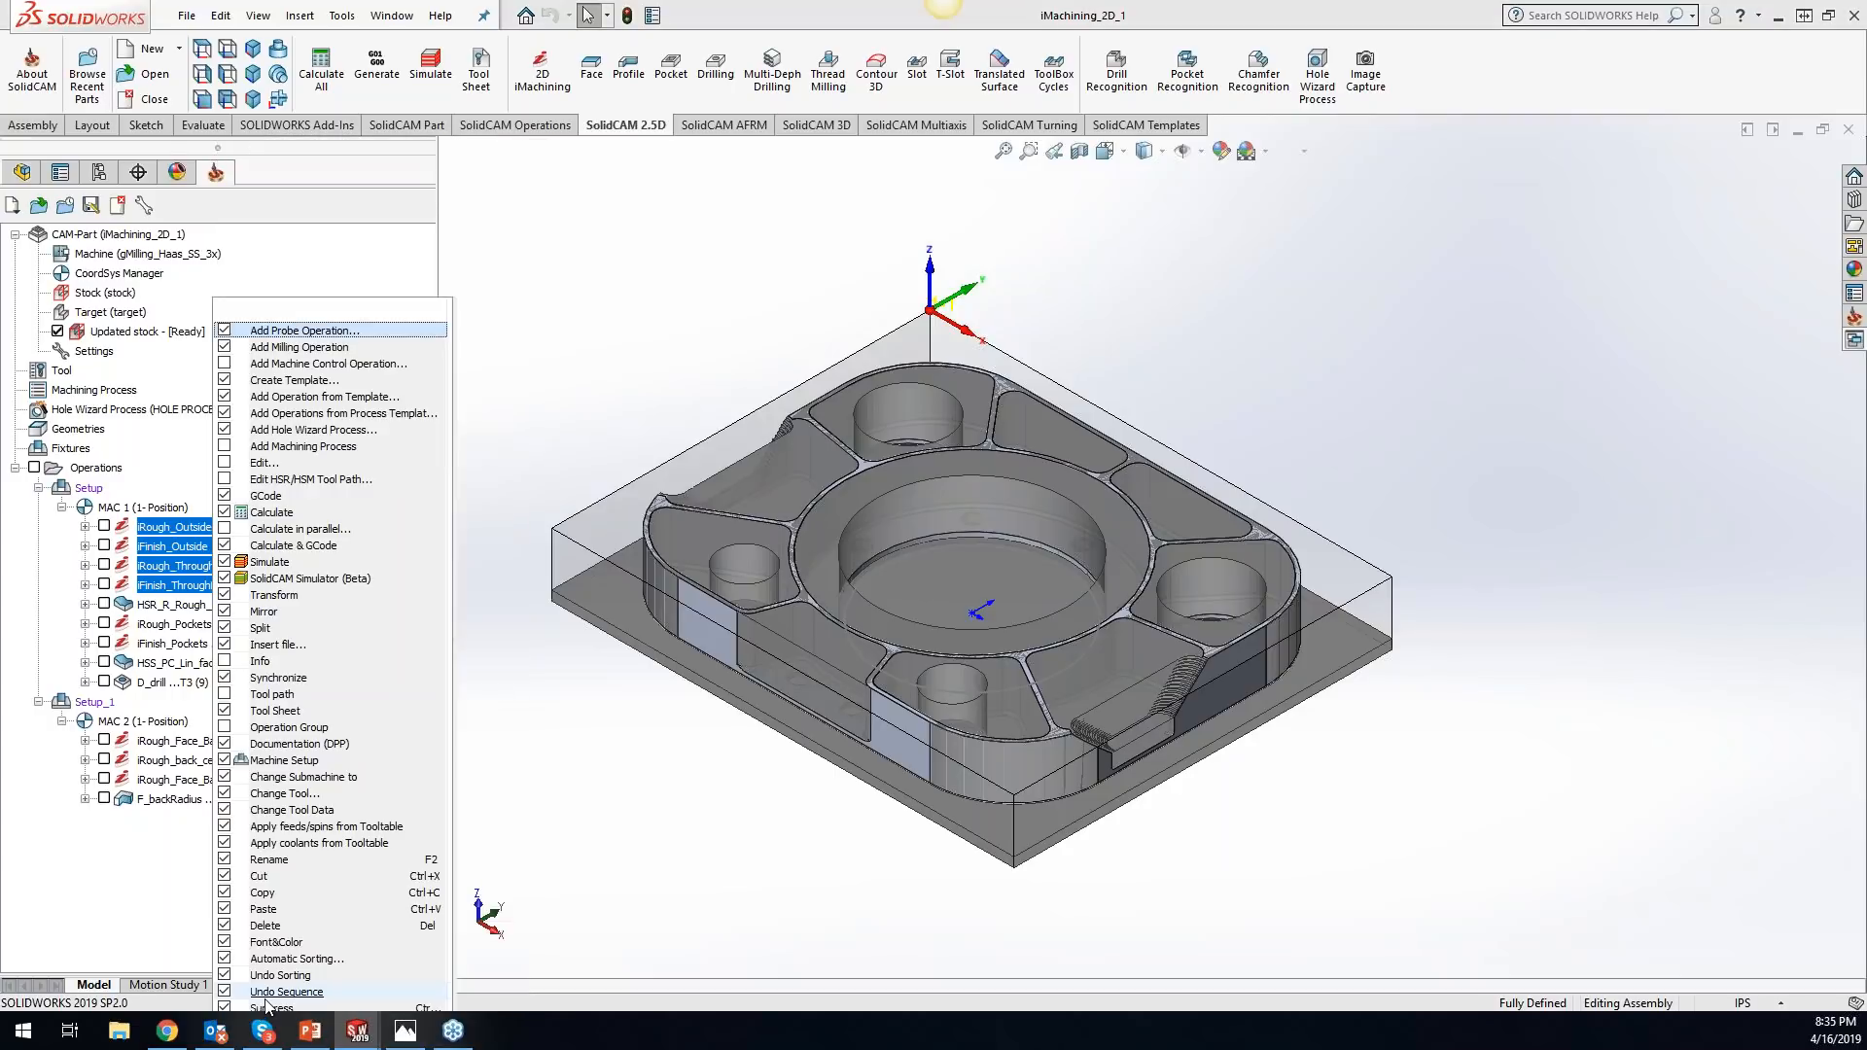
left_click(313, 562)
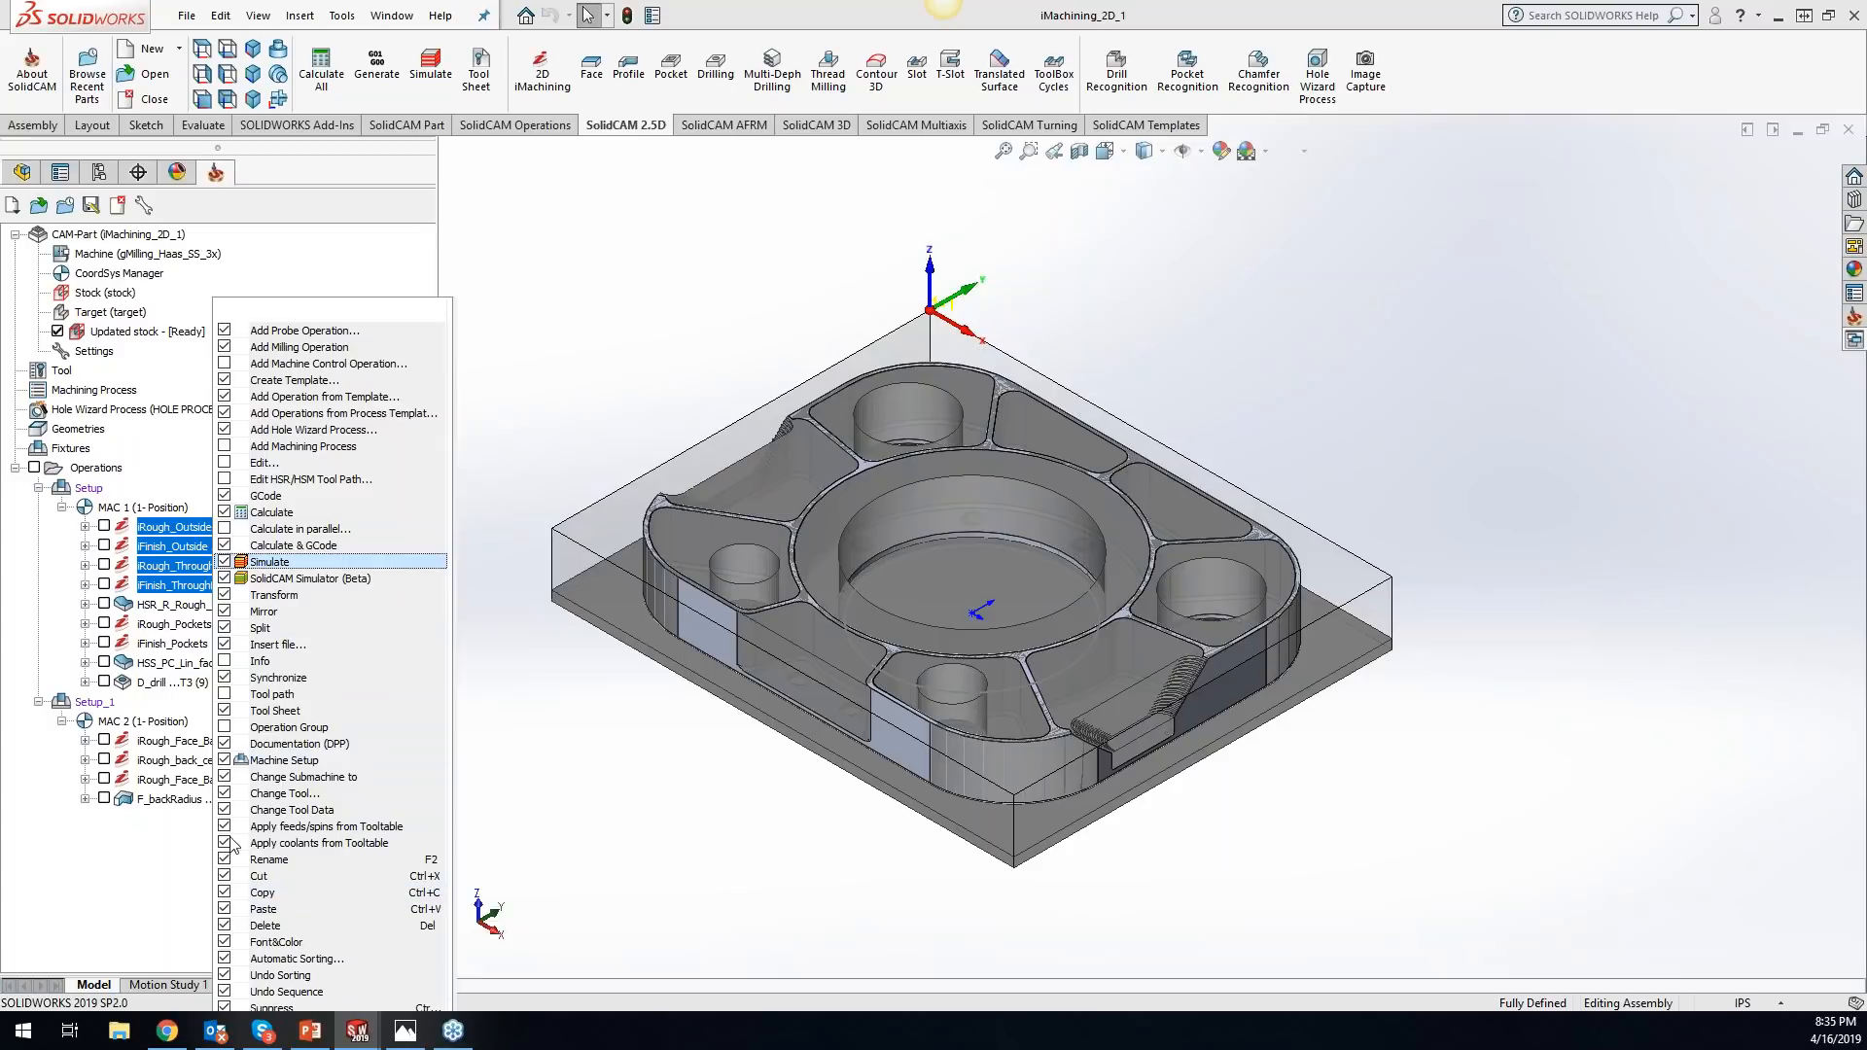
left_click(225, 959)
left_click(225, 976)
left_click(462, 399)
right_click(148, 534)
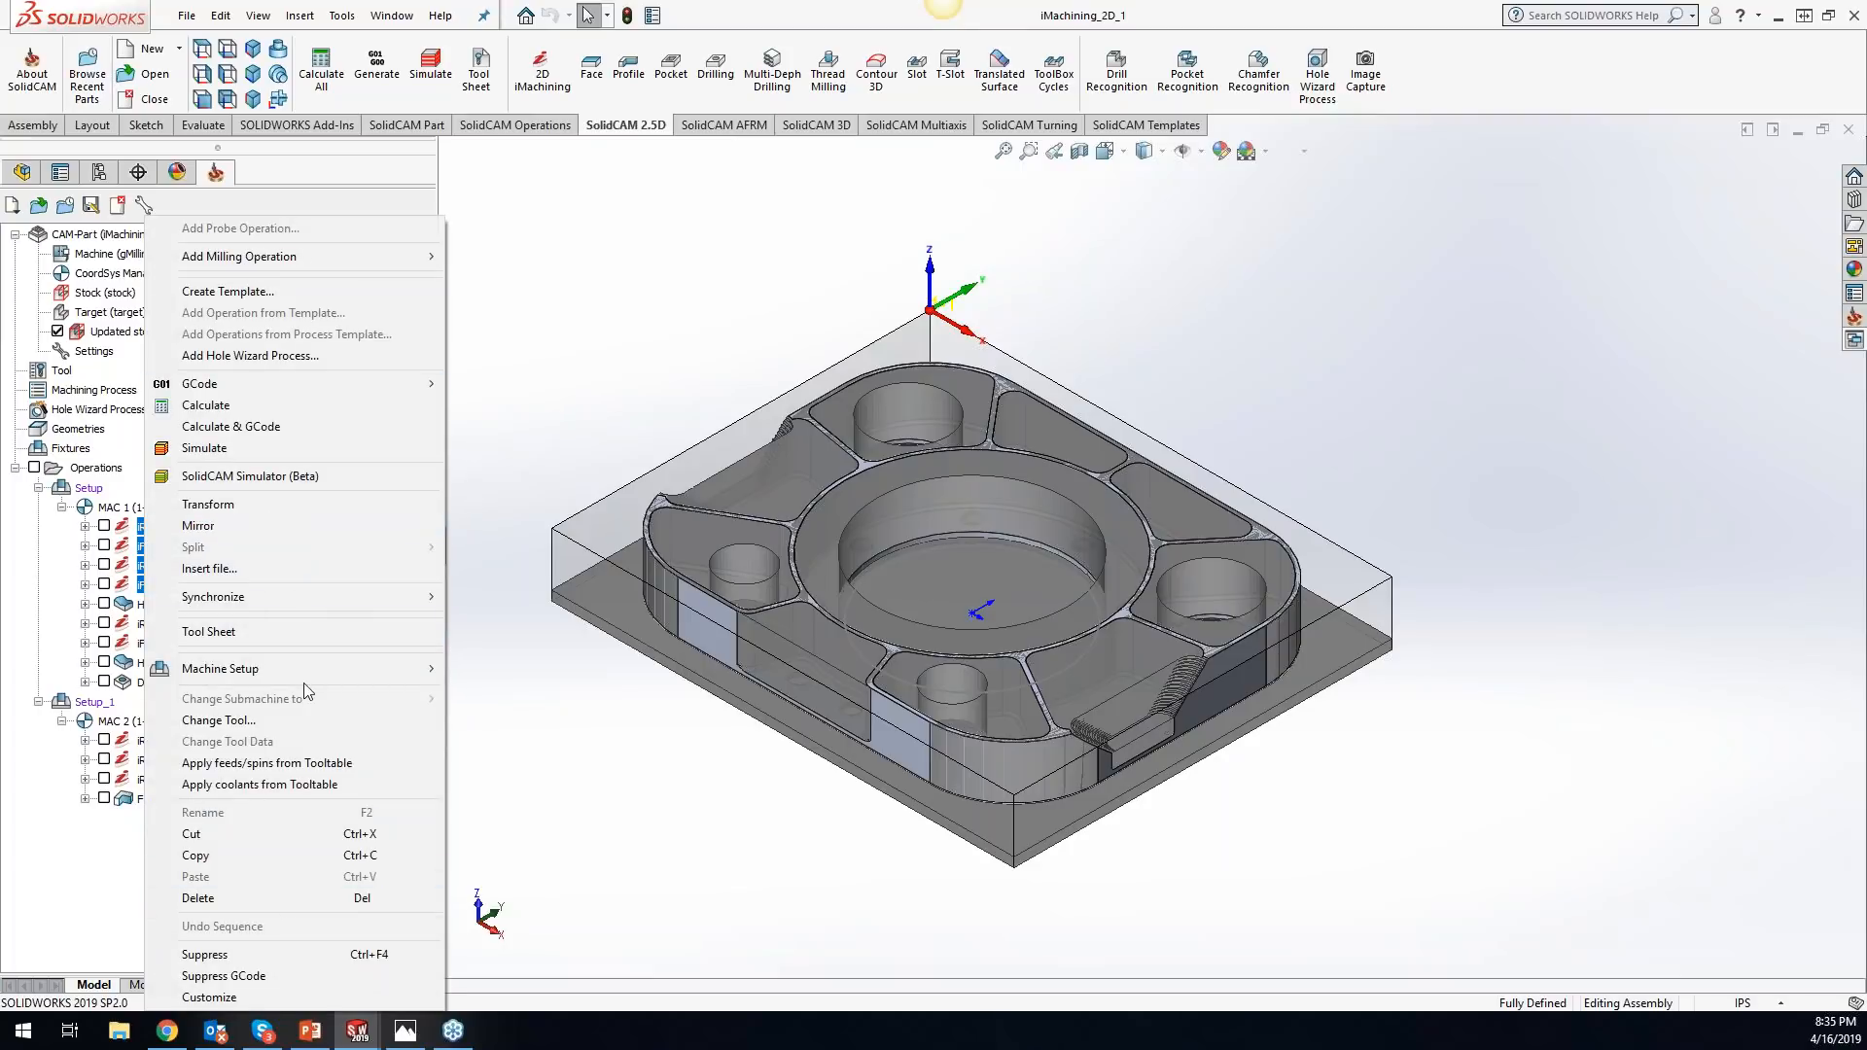
mouse_move(297, 668)
- Switch to Chrome and show the Login & Downloads page of the SolidCAM website, down to the downloadable versions
key("alt+Tab")
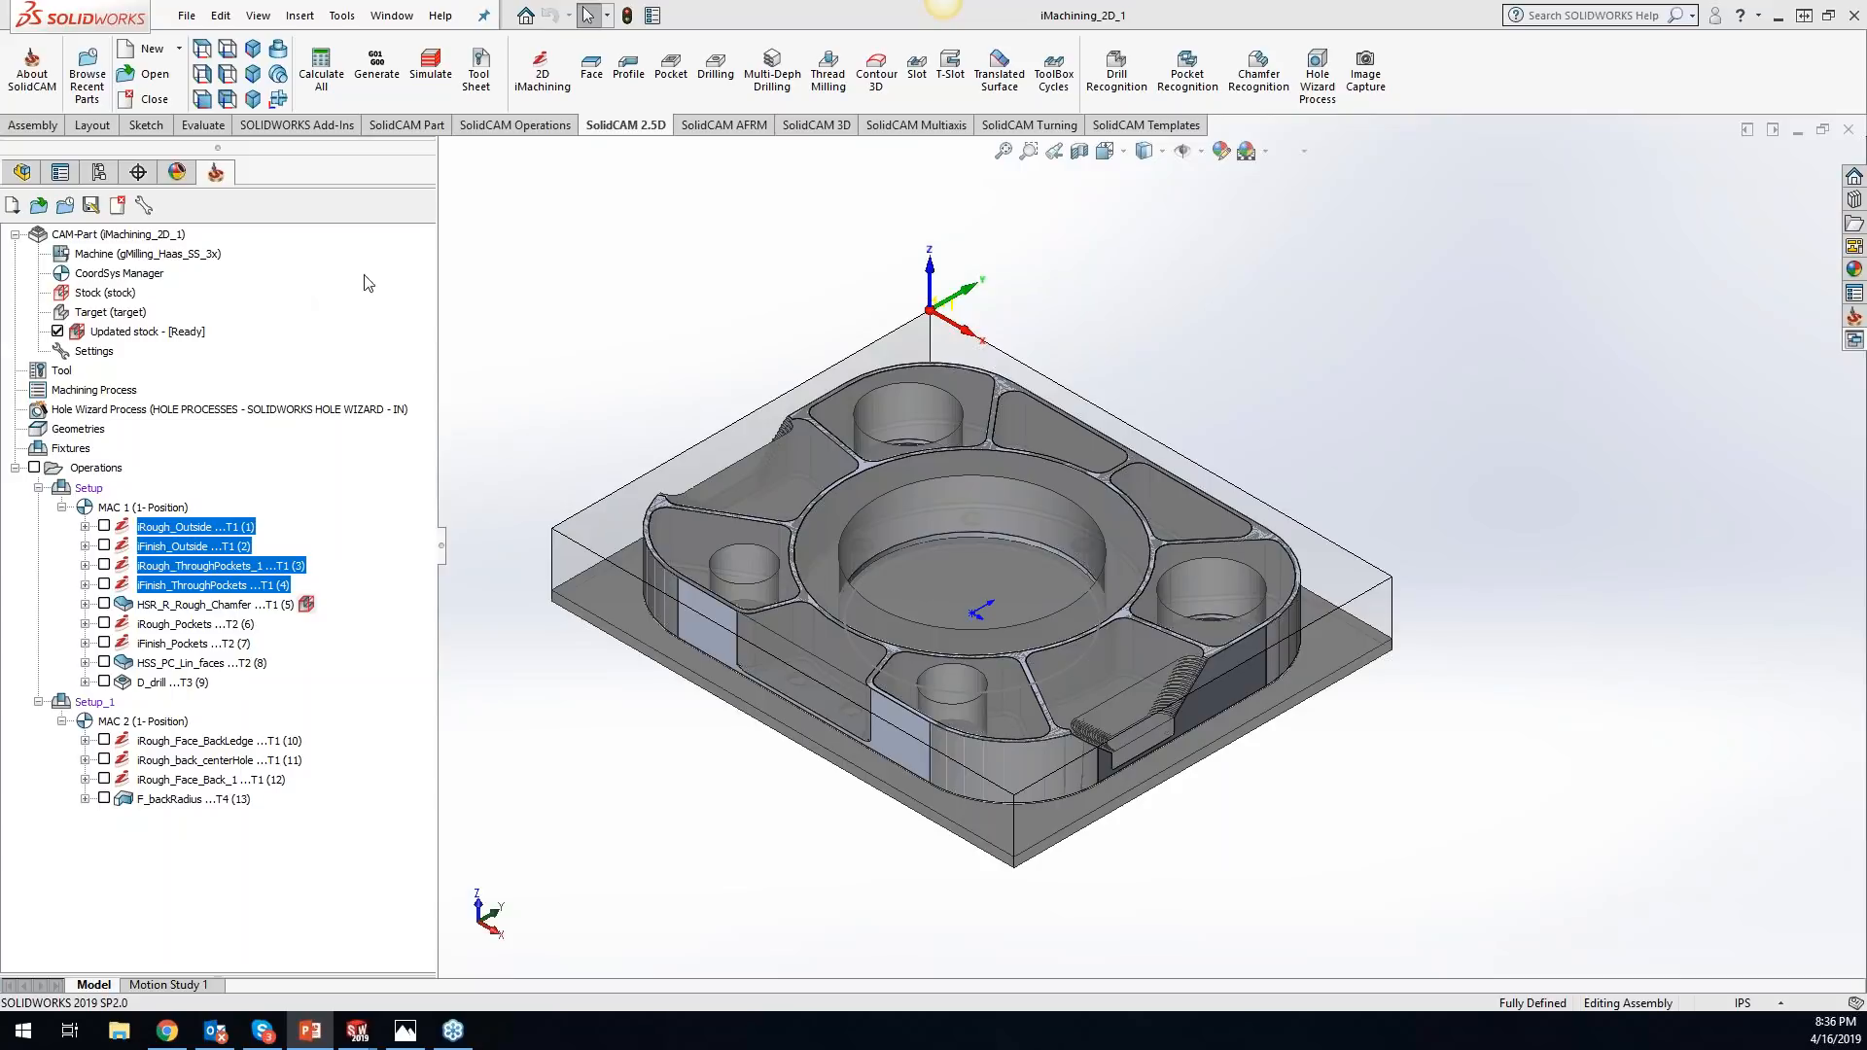
left_click(179, 1039)
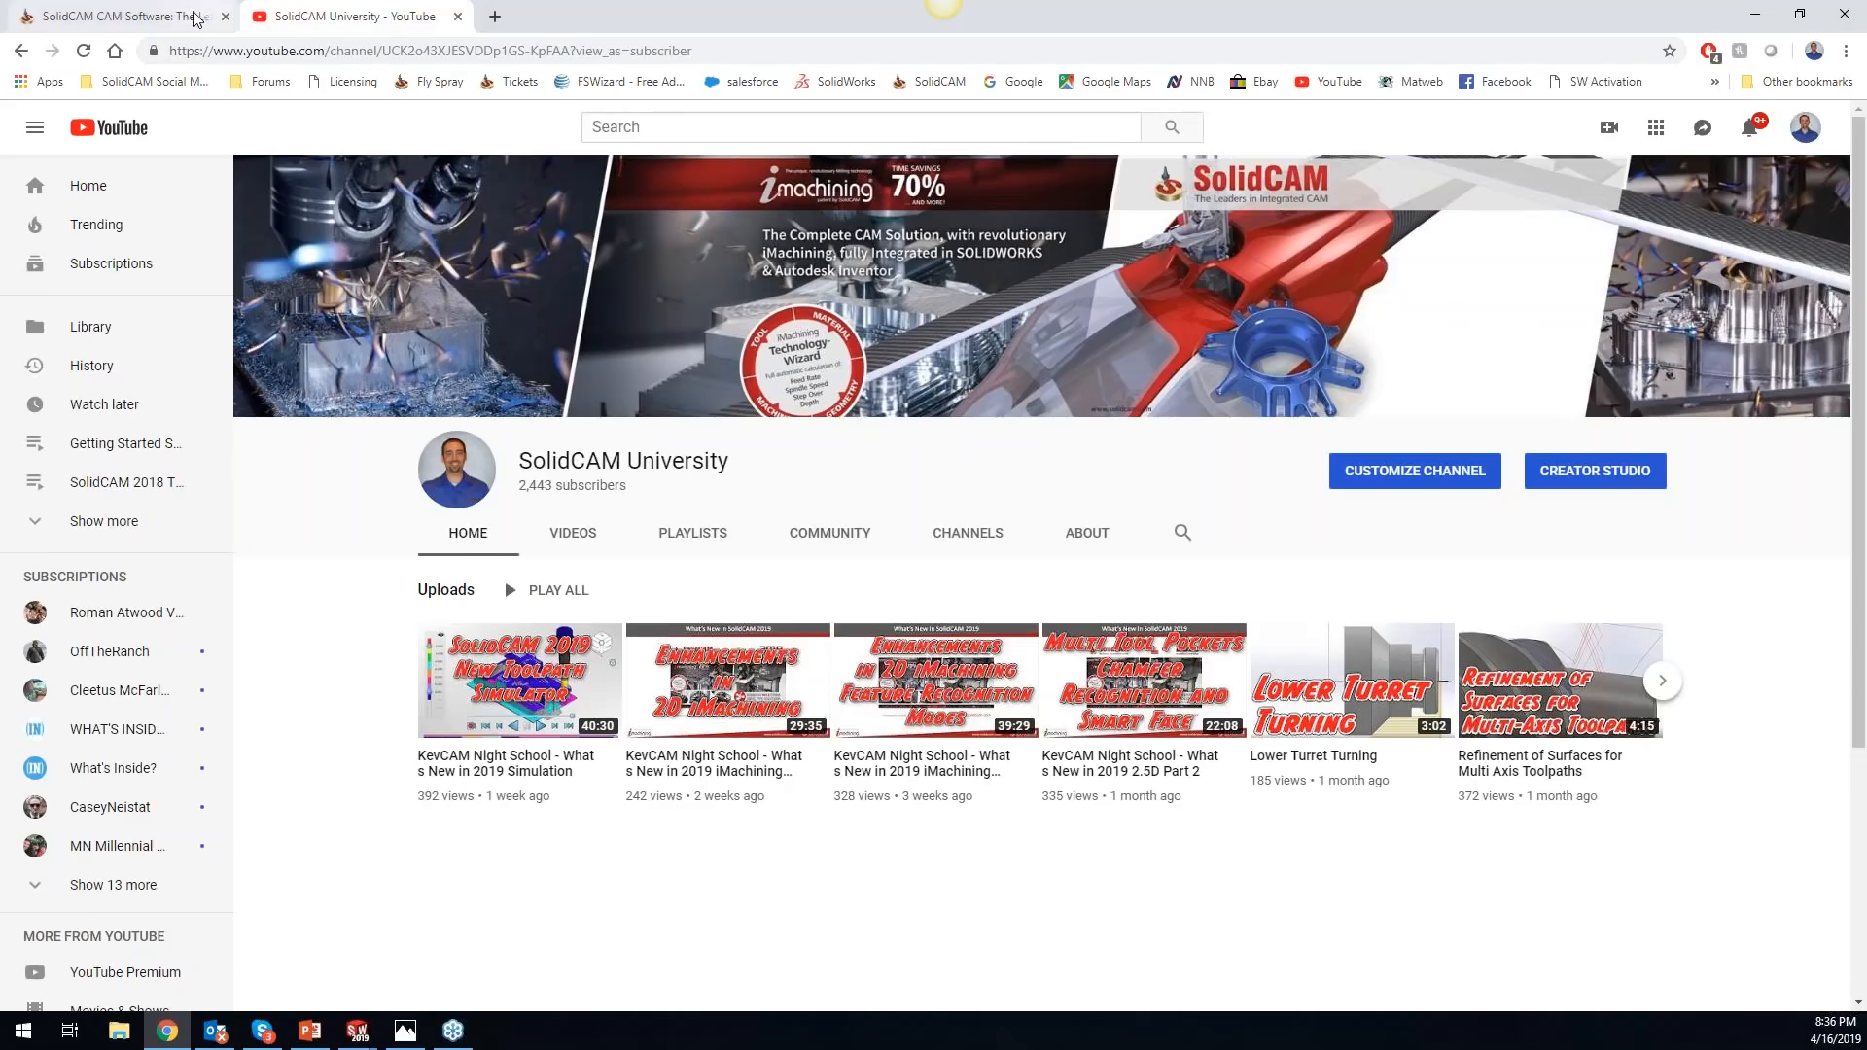
left_click(146, 16)
mouse_move(1137, 778)
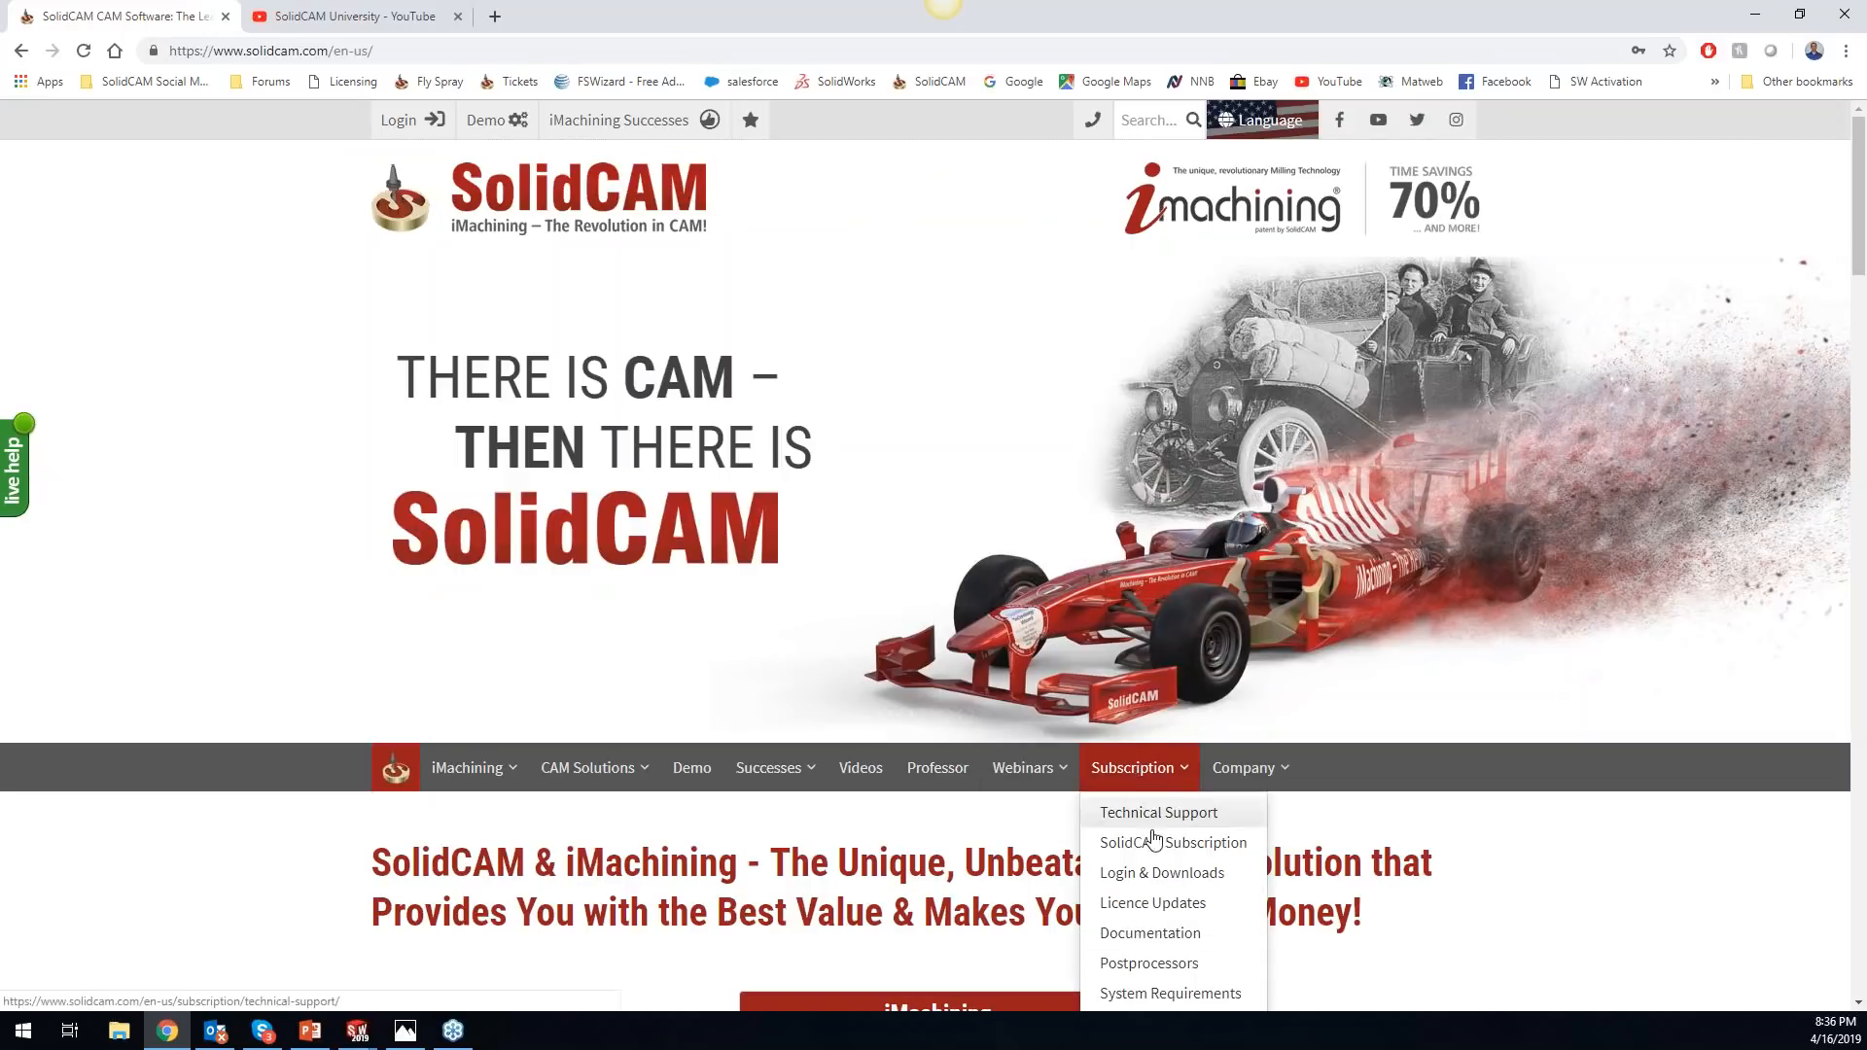
left_click(1162, 871)
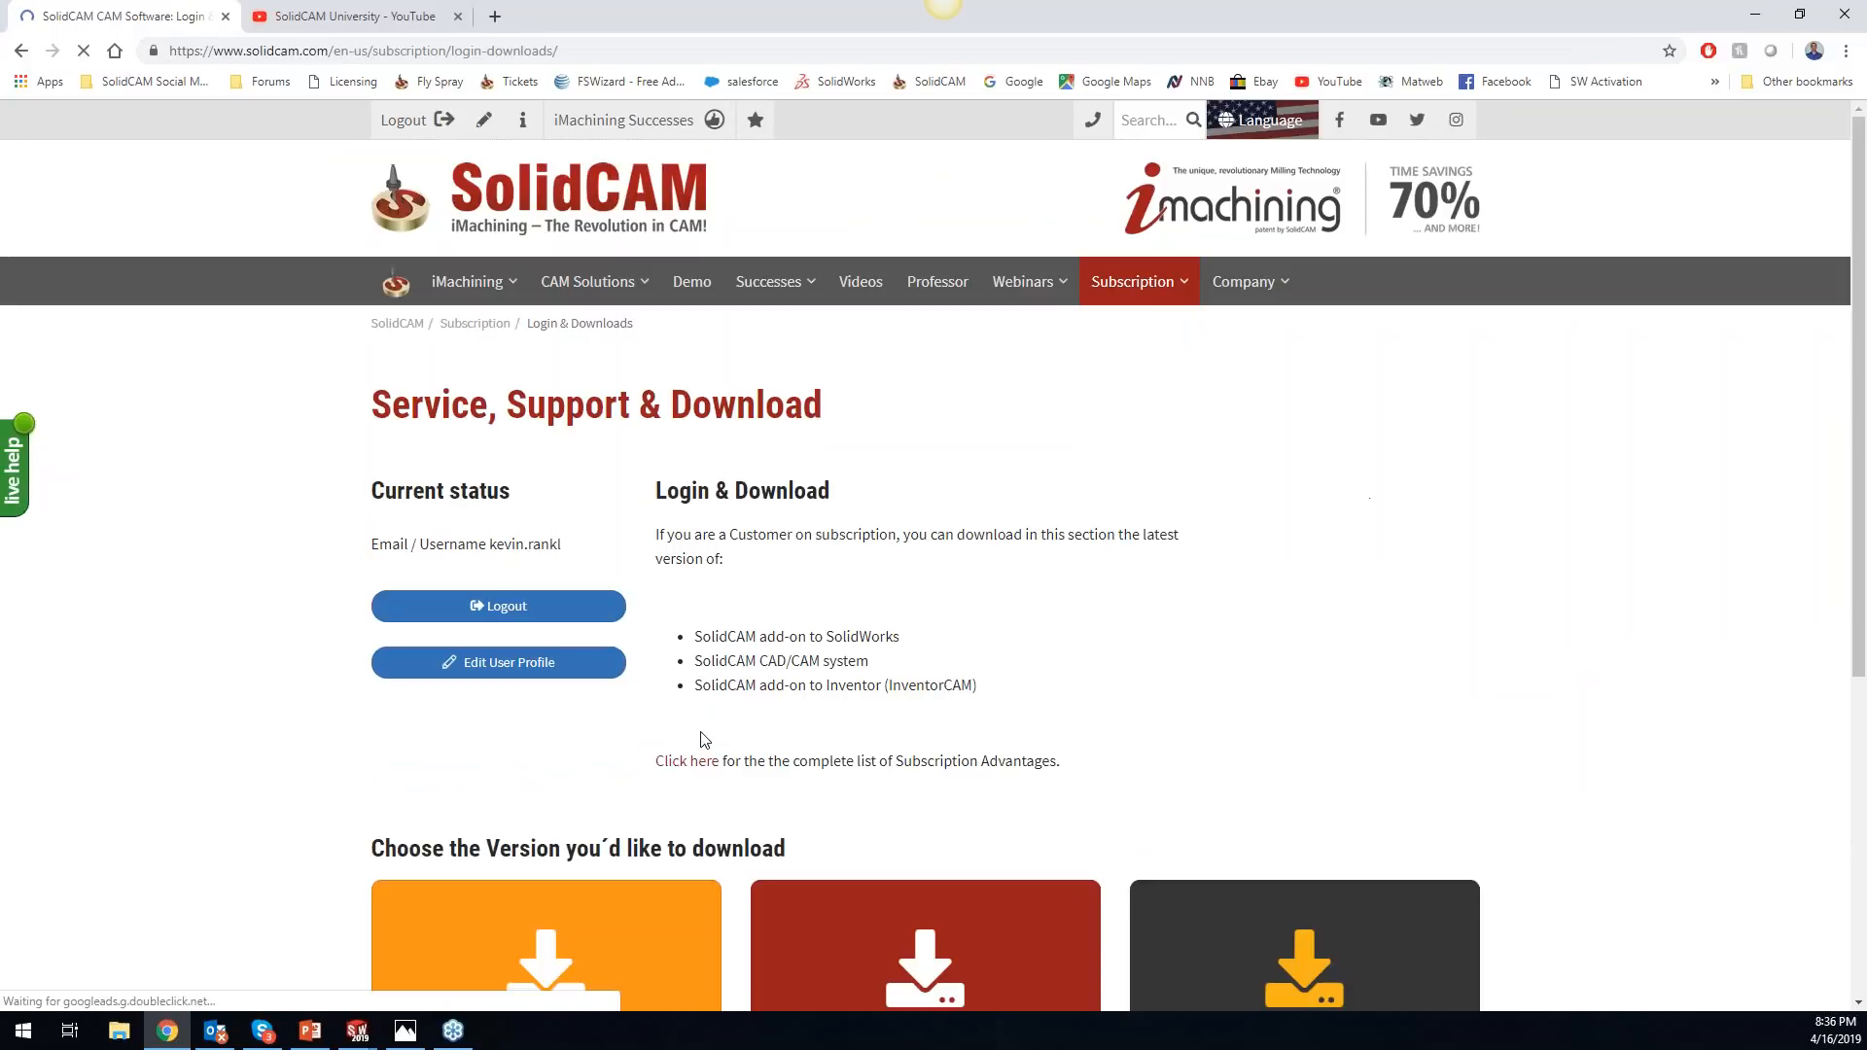
scroll(696, 686, "down", 1)
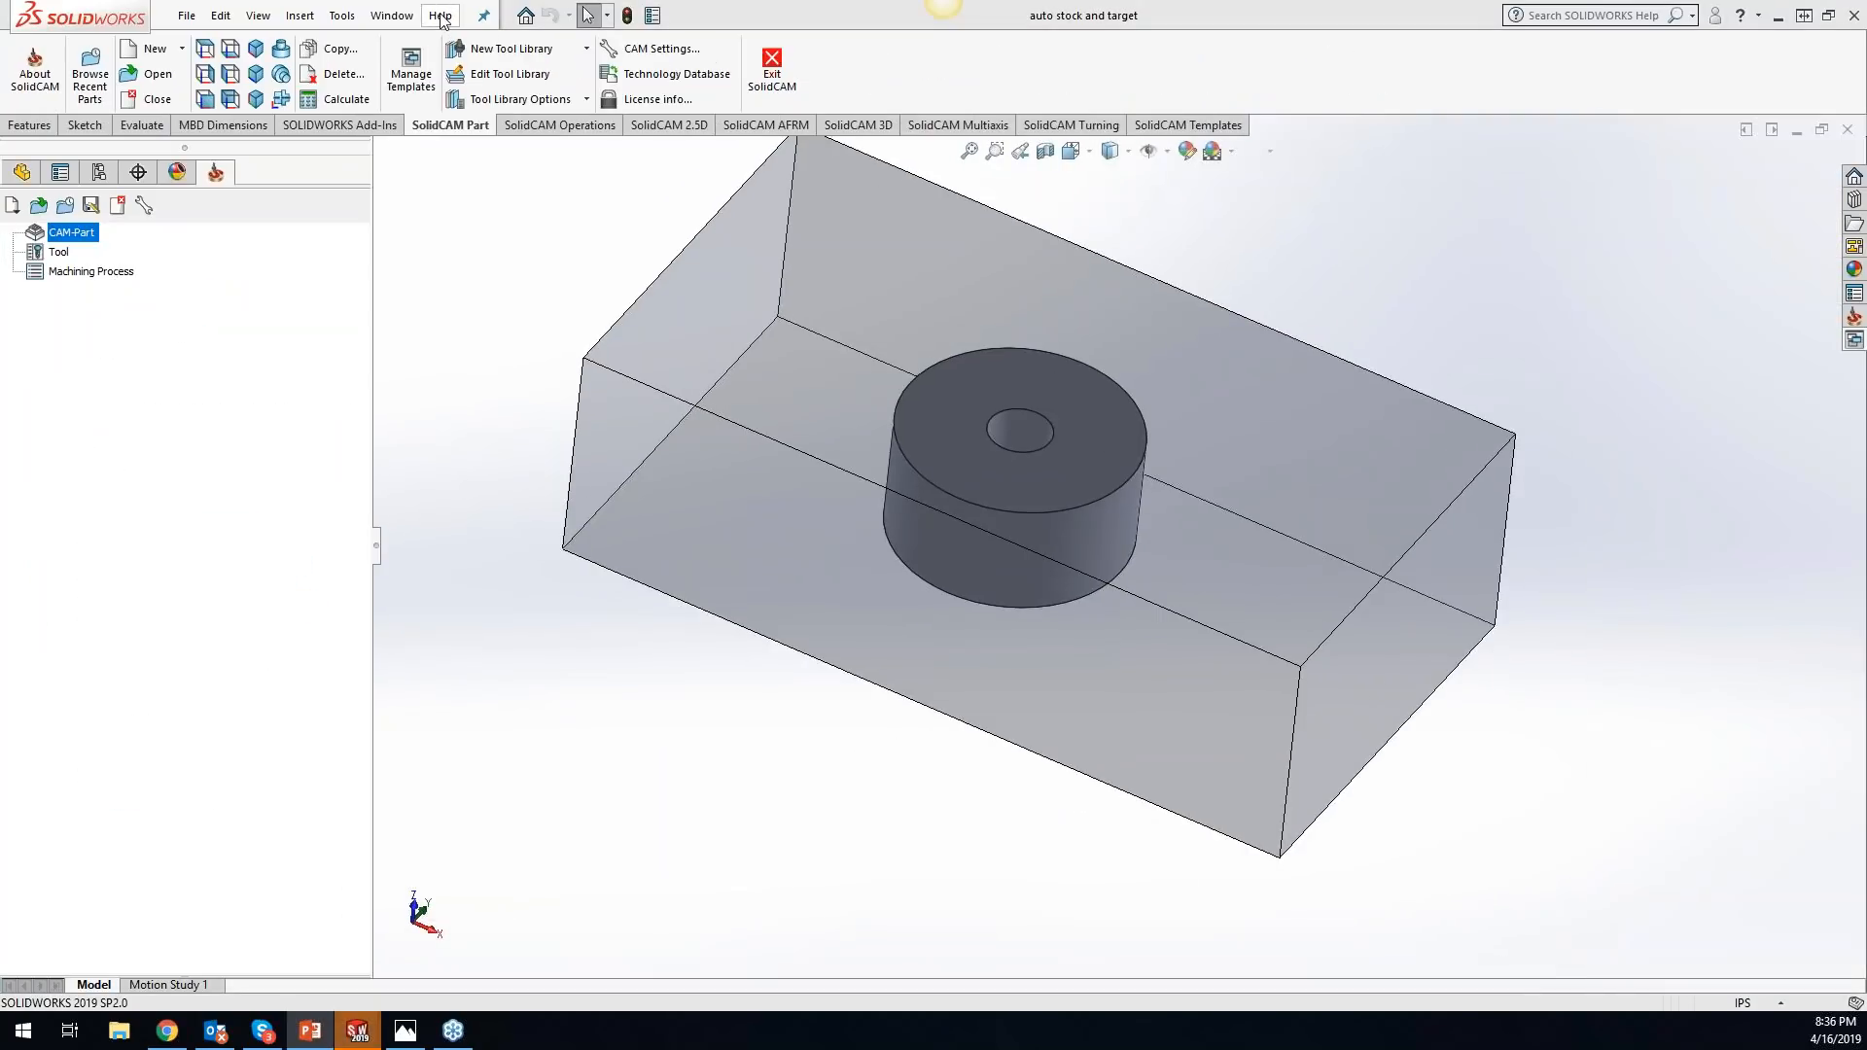
- In SOLIDWORKS, look through the SolidCAM help and documentation entries, and show the feature tree of the auto stock and target part
left_click(441, 15)
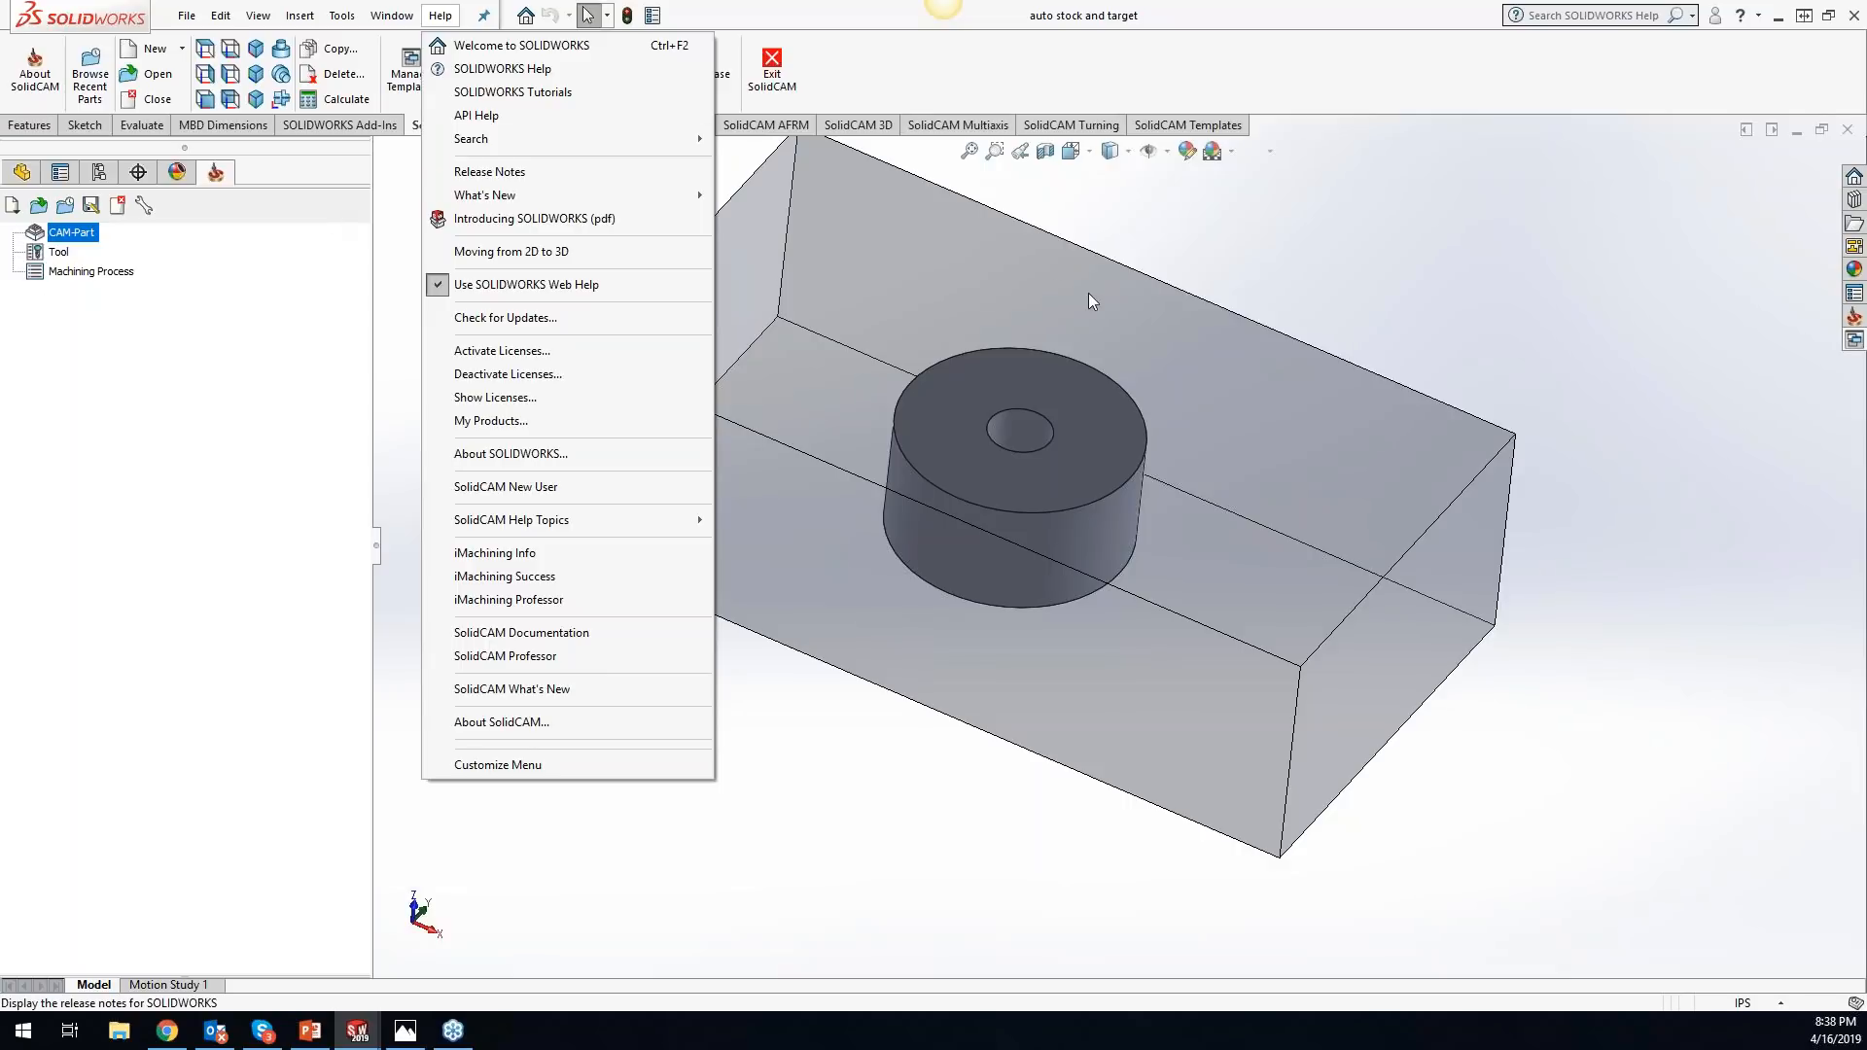
left_click(1280, 200)
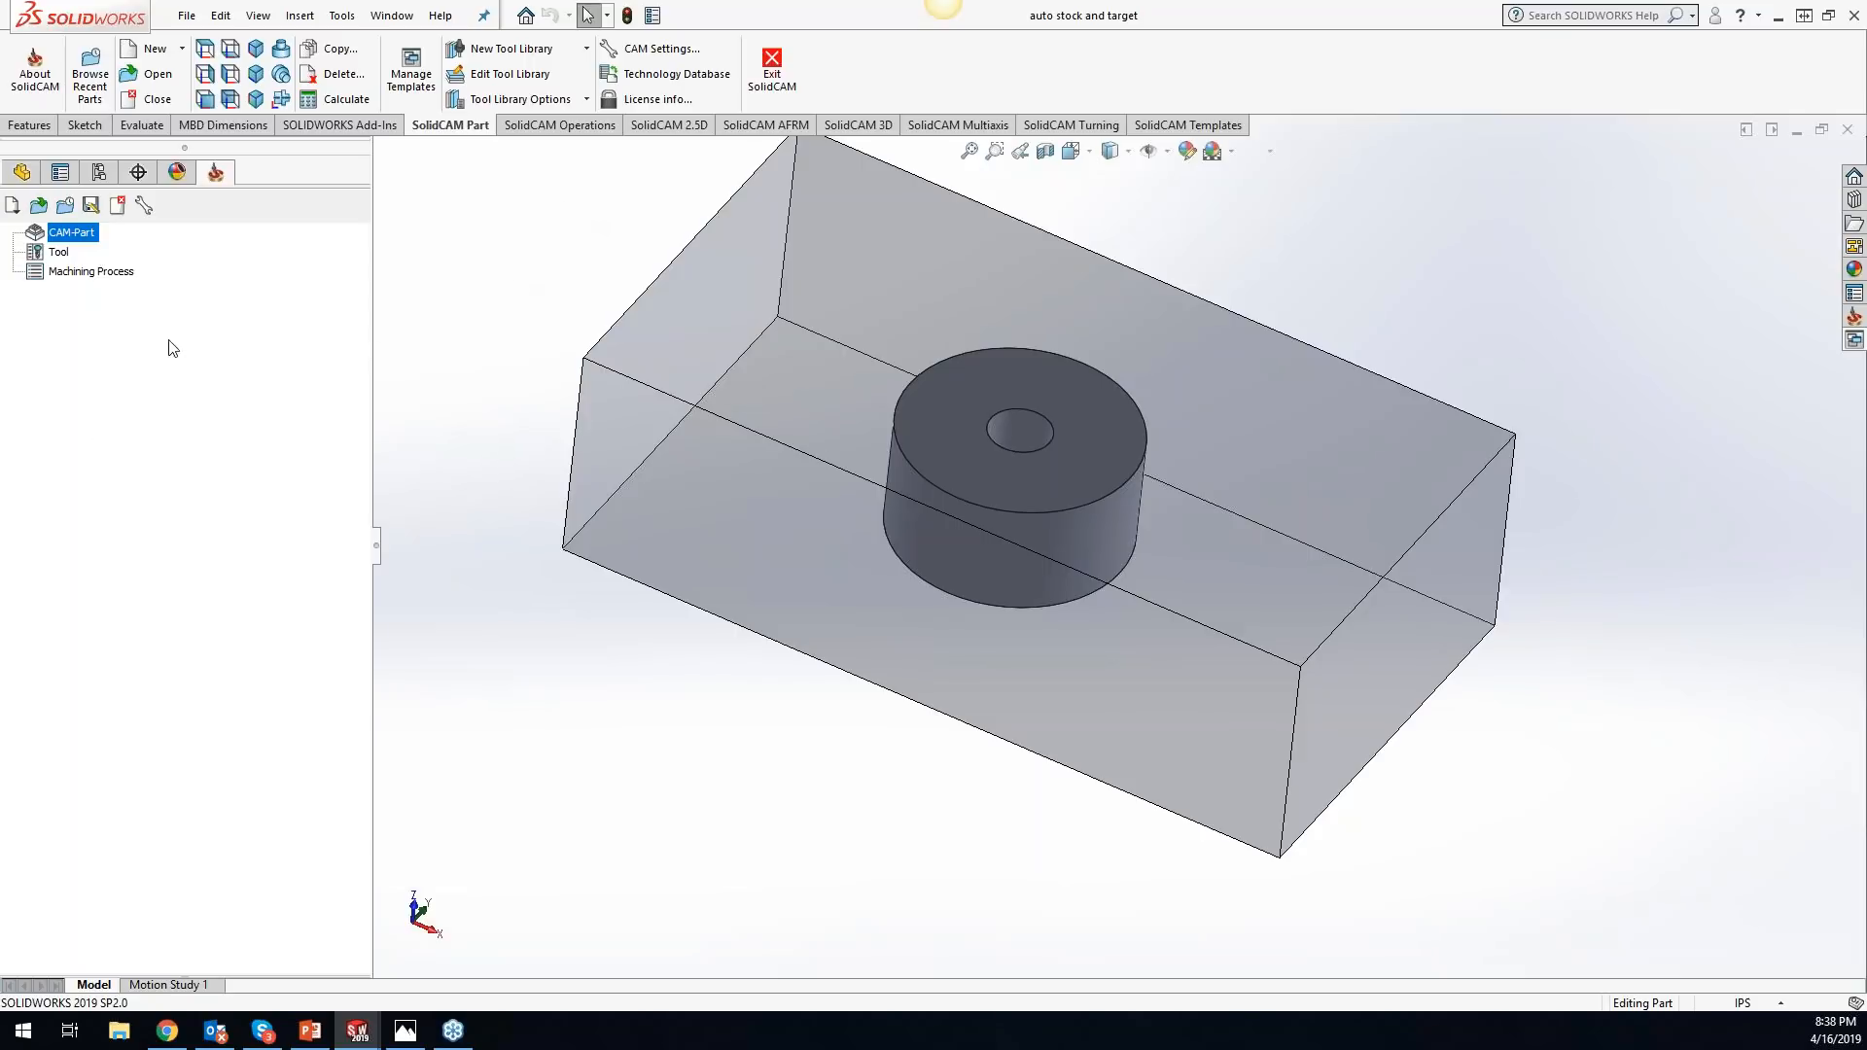
left_click(23, 176)
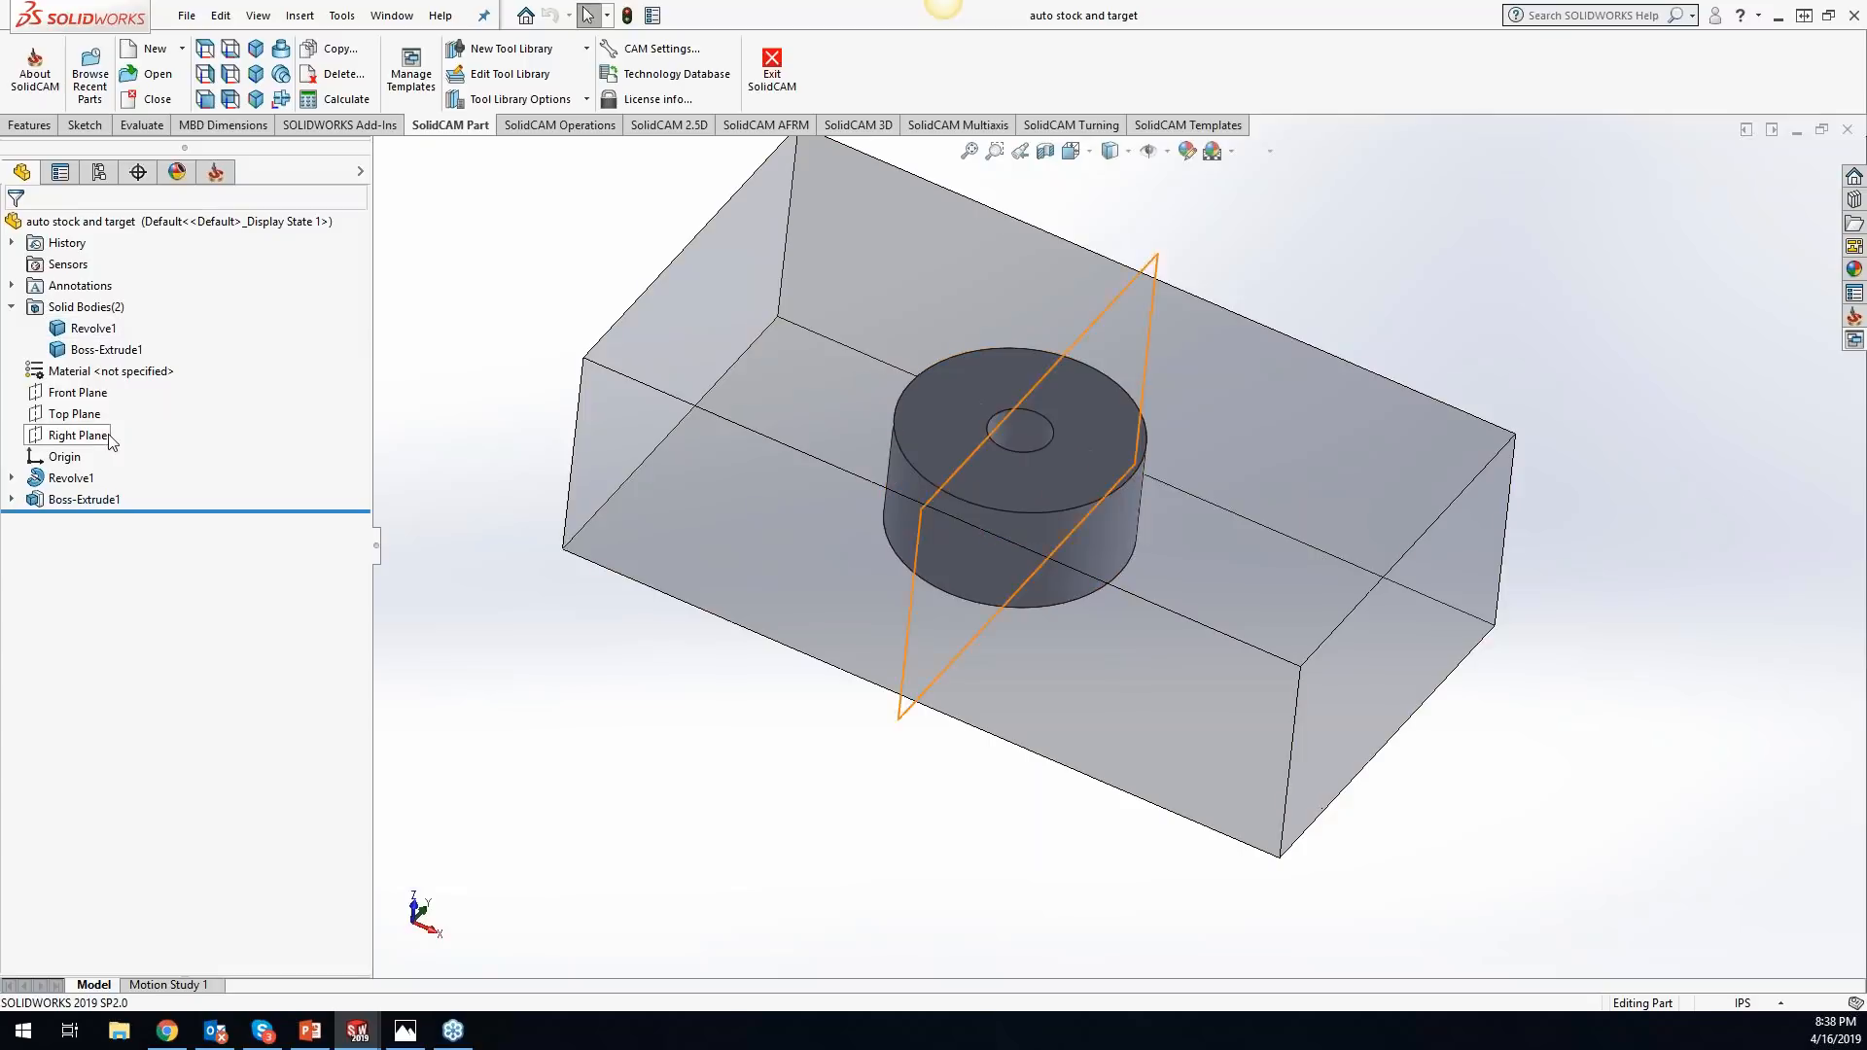